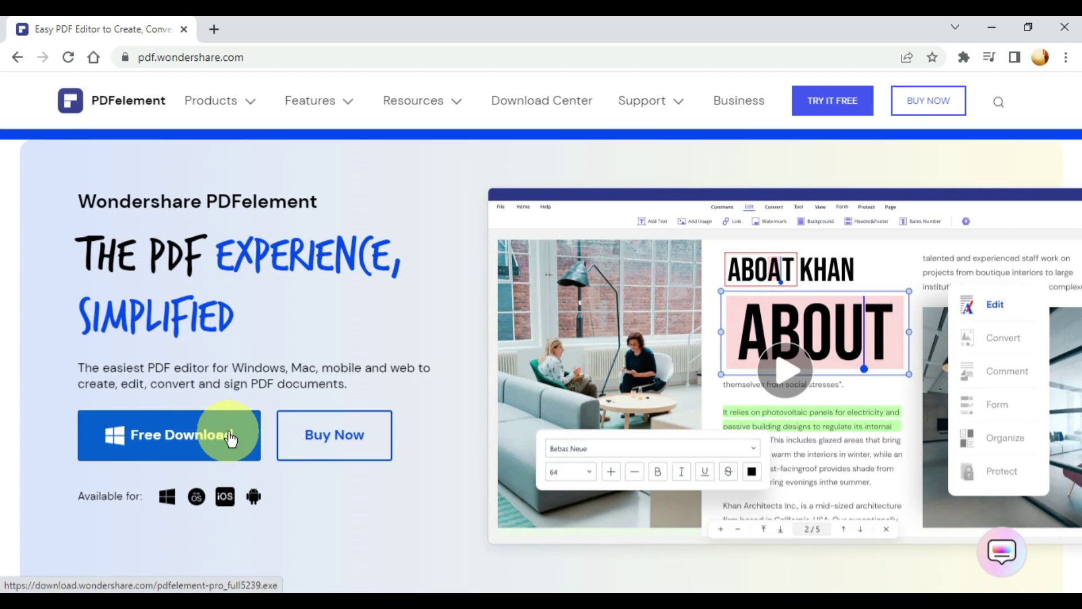
Download the PDFelement Windows installer in Chrome, keep the file, and return to the homepage tab.
{"action": "left_click", "coordinate": [191, 447]}
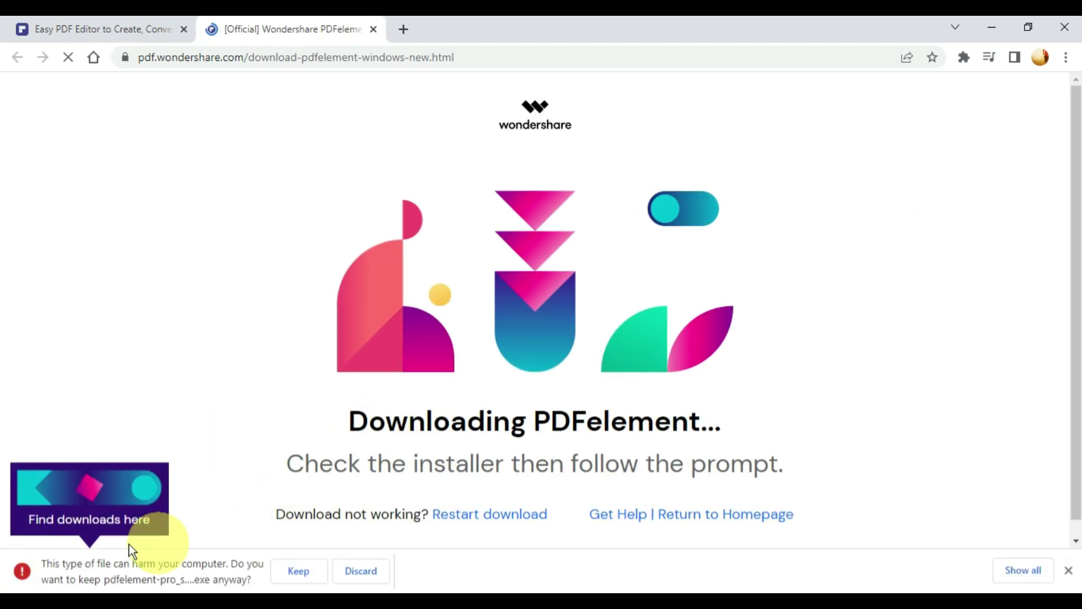
{"action": "left_click", "coordinate": [303, 573]}
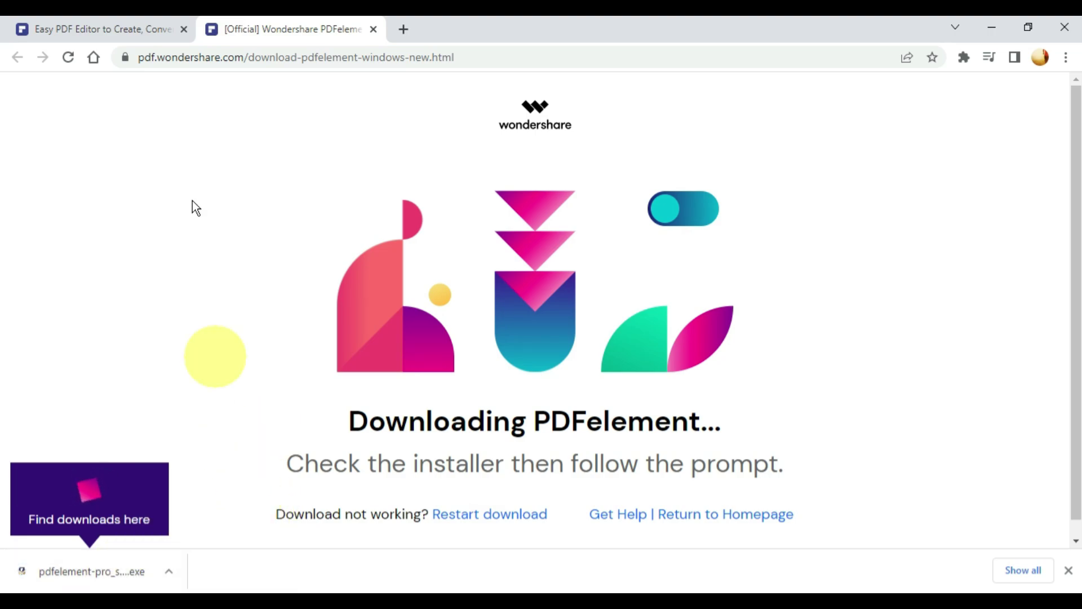
{"action": "left_click", "coordinate": [127, 30]}
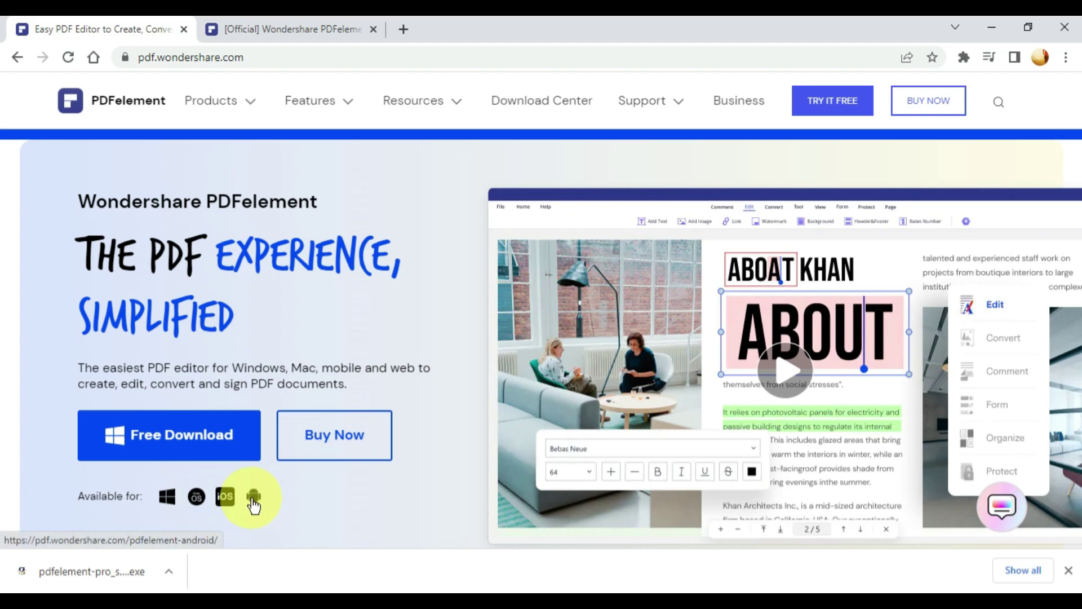
Launch the downloaded installer, then close it and confirm cancelling the installation.
{"action": "left_click", "coordinate": [123, 581]}
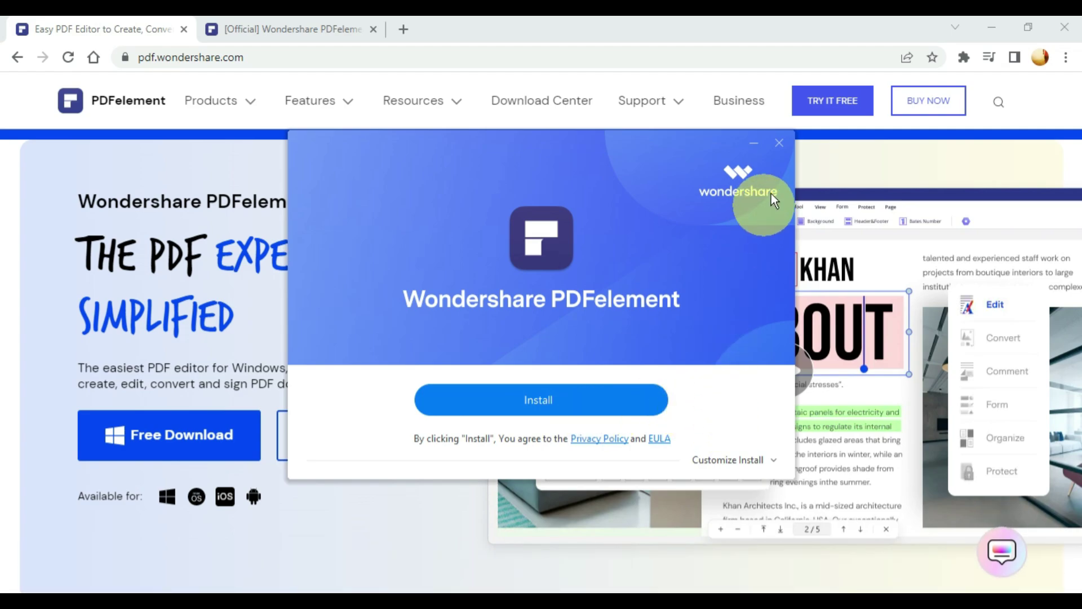
{"action": "left_click", "coordinate": [778, 143]}
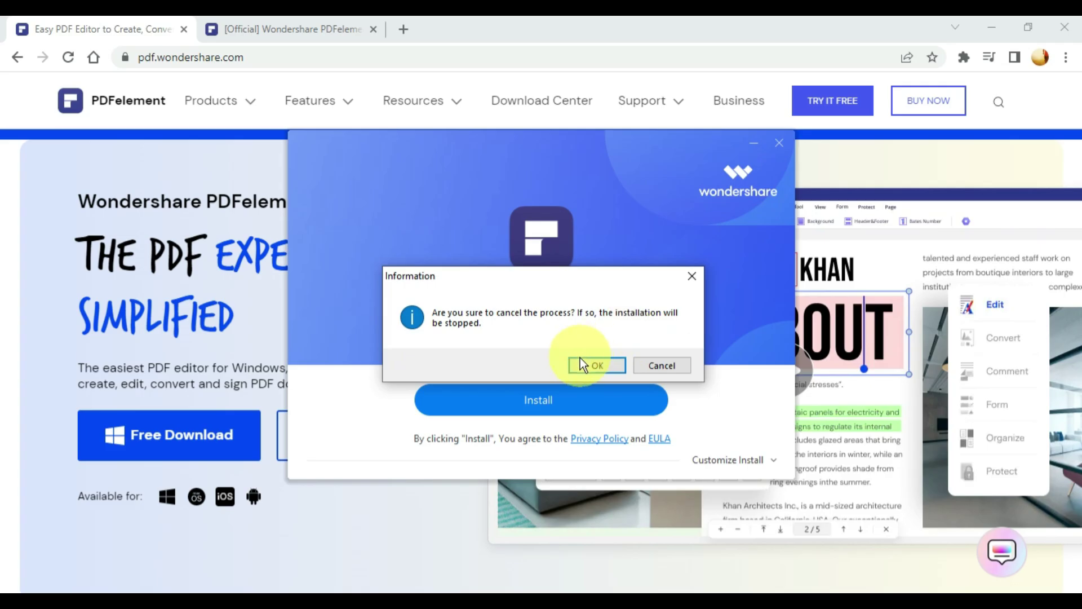
{"action": "left_click", "coordinate": [595, 366]}
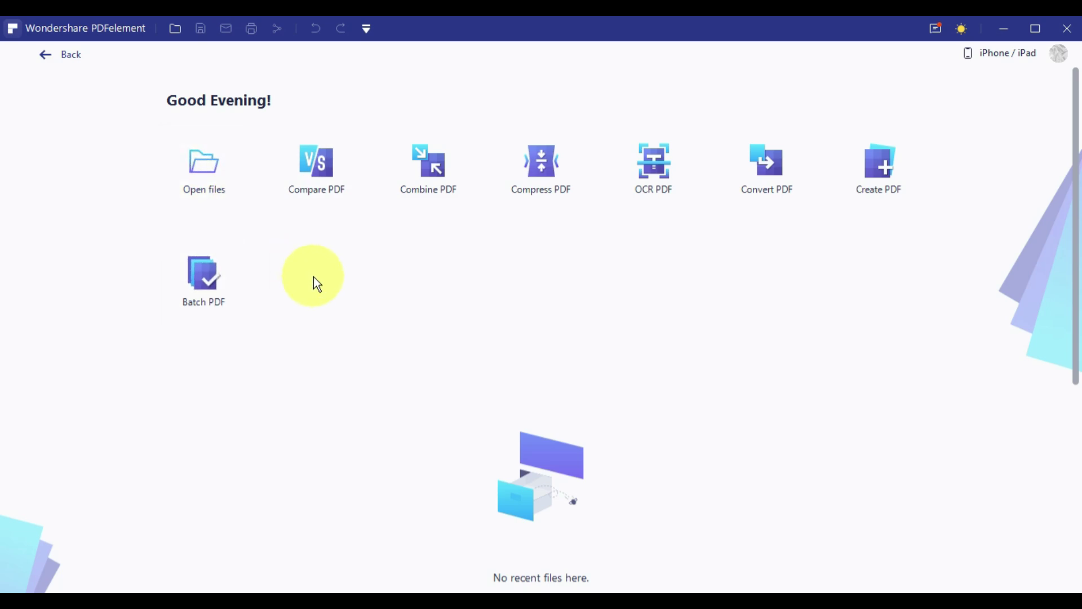
Open 'Excel Data - EdBharat.pdf' from the Open files dialog.
{"action": "left_click", "coordinate": [198, 171]}
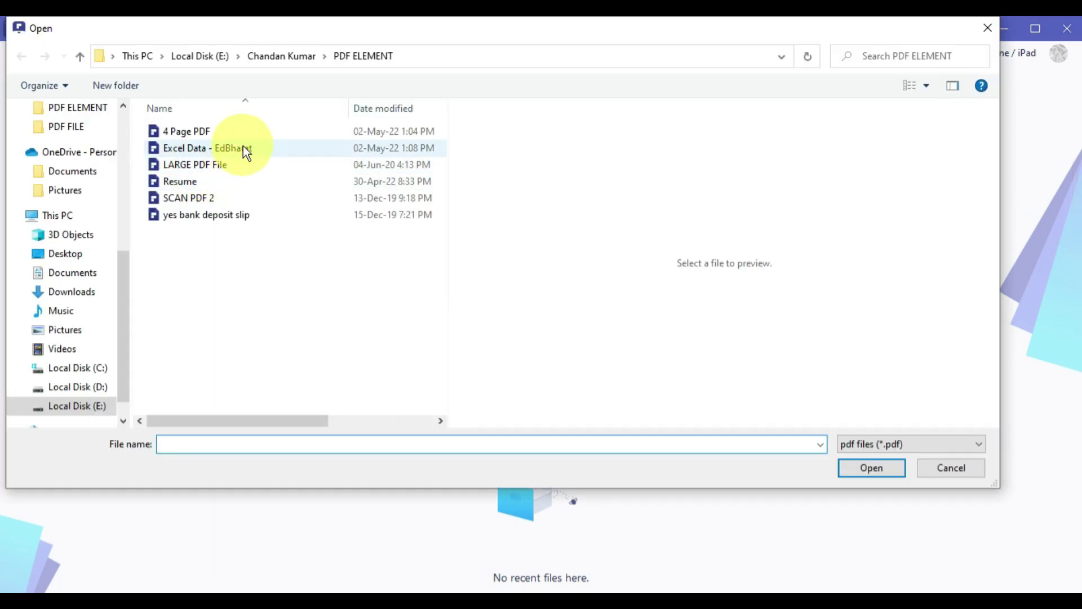
{"action": "left_click", "coordinate": [250, 147]}
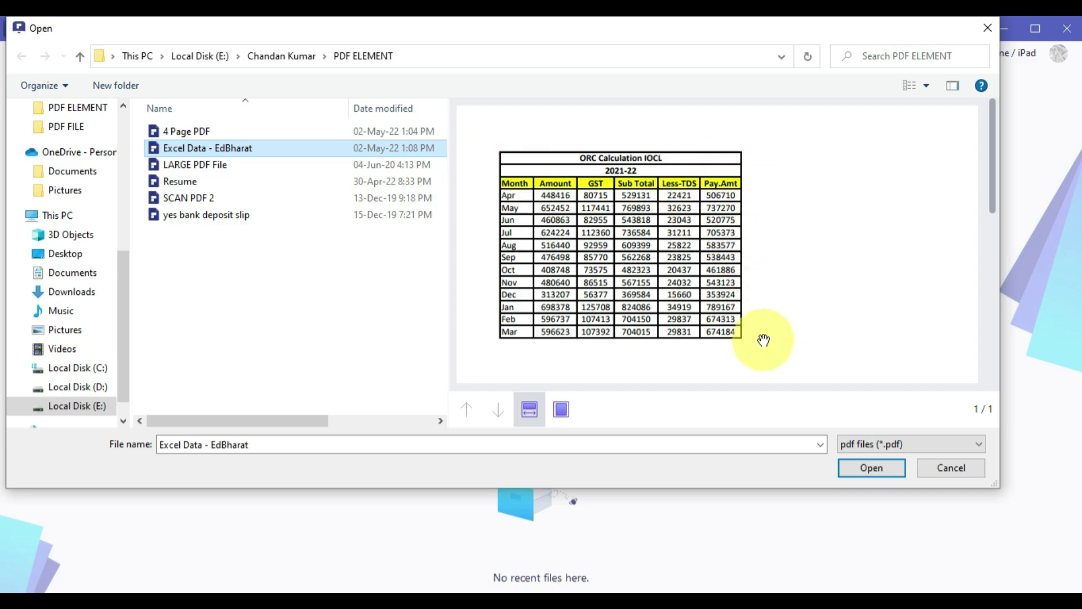
{"action": "left_click", "coordinate": [880, 471]}
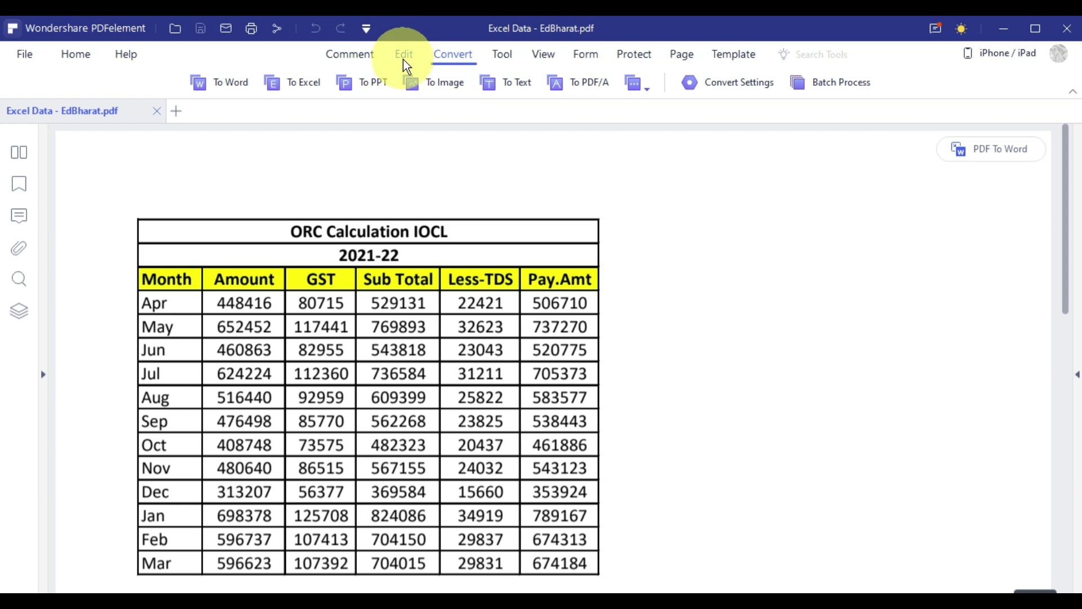
On the Edit tab, toggle the document to Read and back to Edit mode.
{"action": "left_click", "coordinate": [405, 59]}
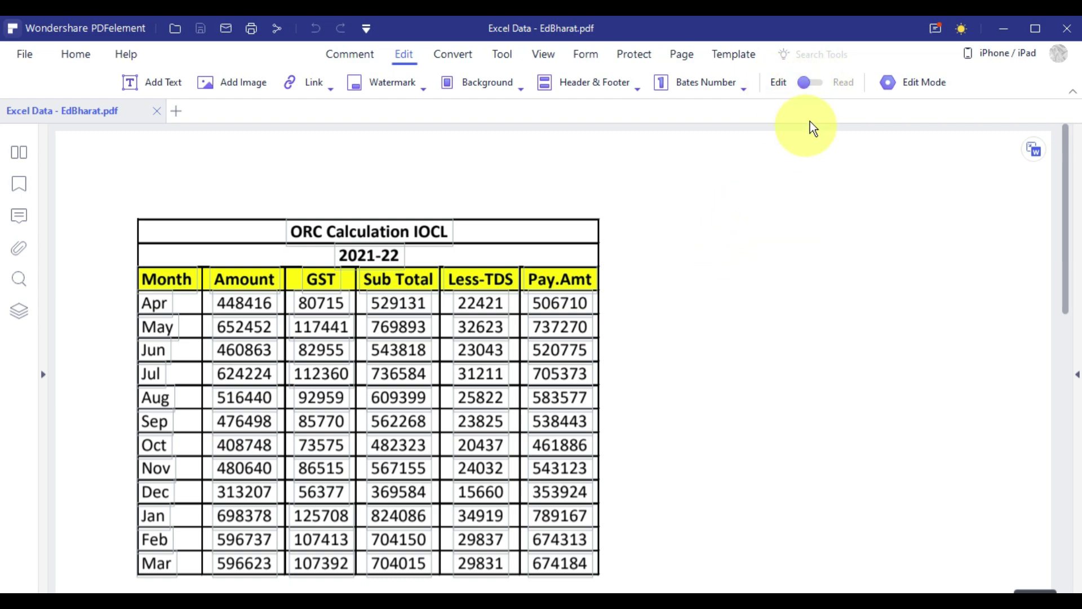
{"action": "left_click", "coordinate": [816, 83]}
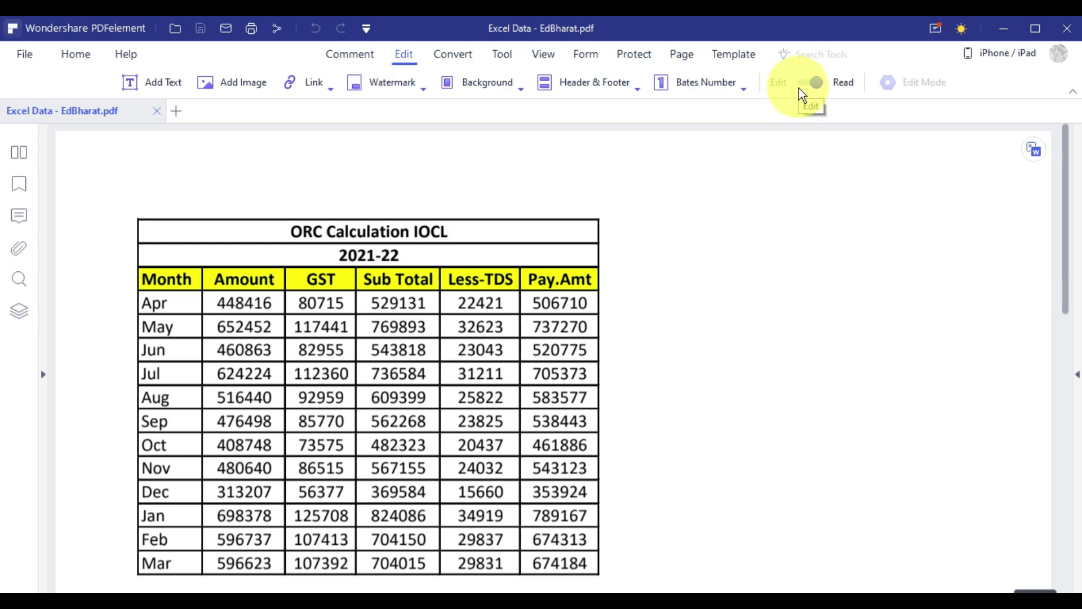
{"action": "left_click", "coordinate": [806, 85]}
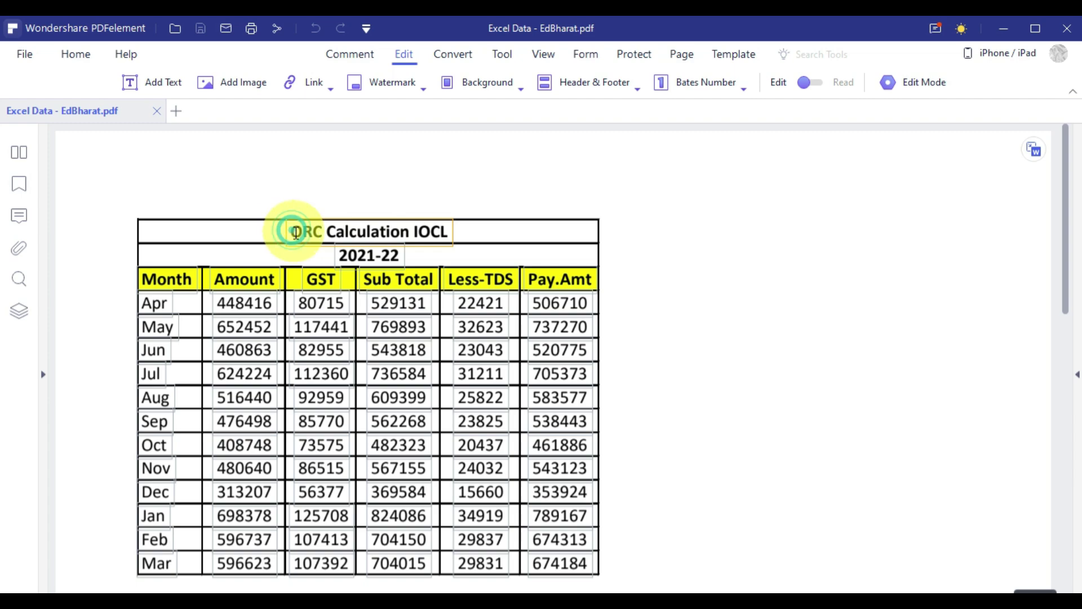
Prefix the title with 'EdBharat', widen its box on both sides, and centre it over the table.
{"action": "left_click", "coordinate": [310, 244]}
{"action": "type", "text": "EdBharat ORC"}
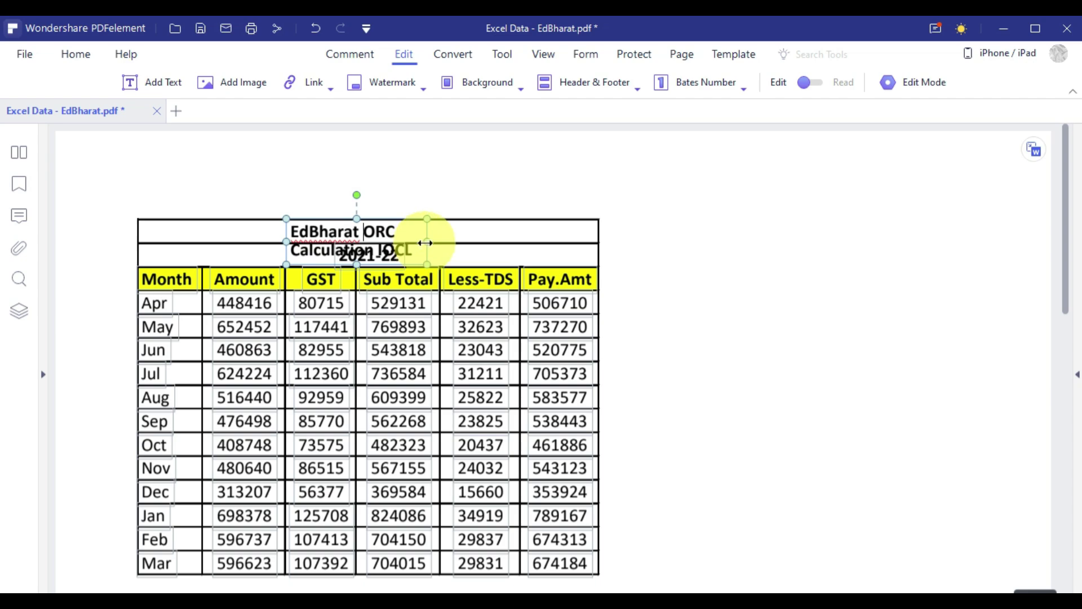
{"action": "left_click_drag", "start_coordinate": [424, 244], "coordinate": [533, 239]}
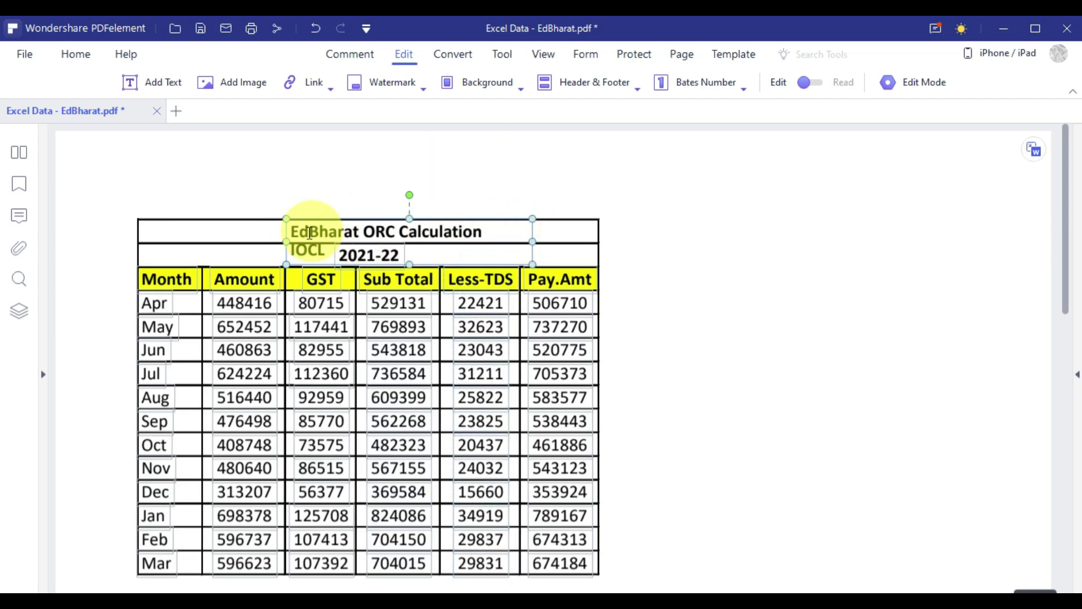
{"action": "left_click_drag", "start_coordinate": [286, 241], "coordinate": [237, 239]}
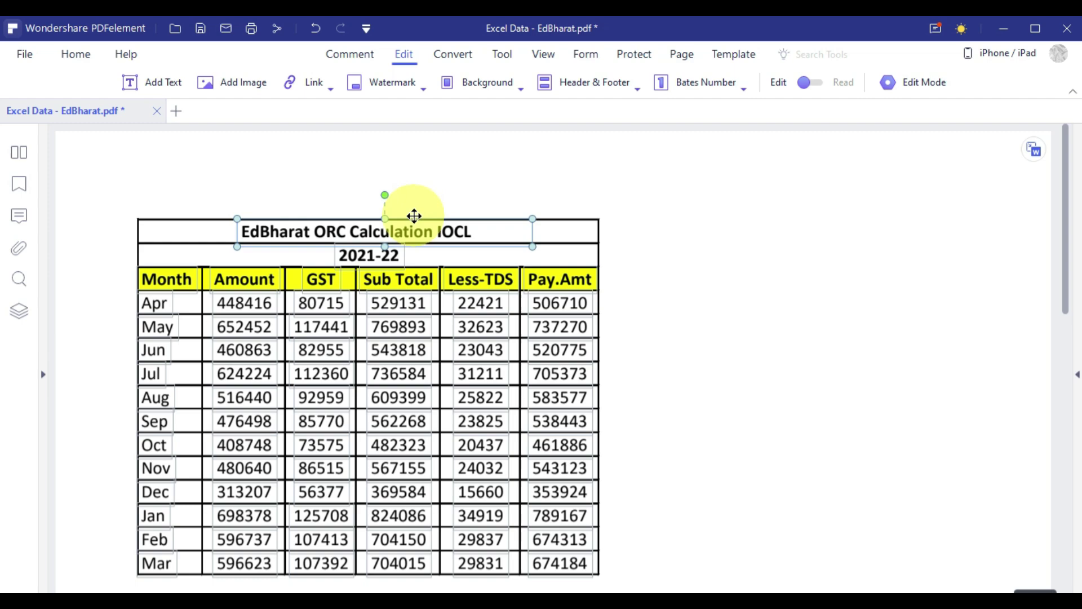
{"action": "left_click_drag", "start_coordinate": [414, 222], "coordinate": [450, 222]}
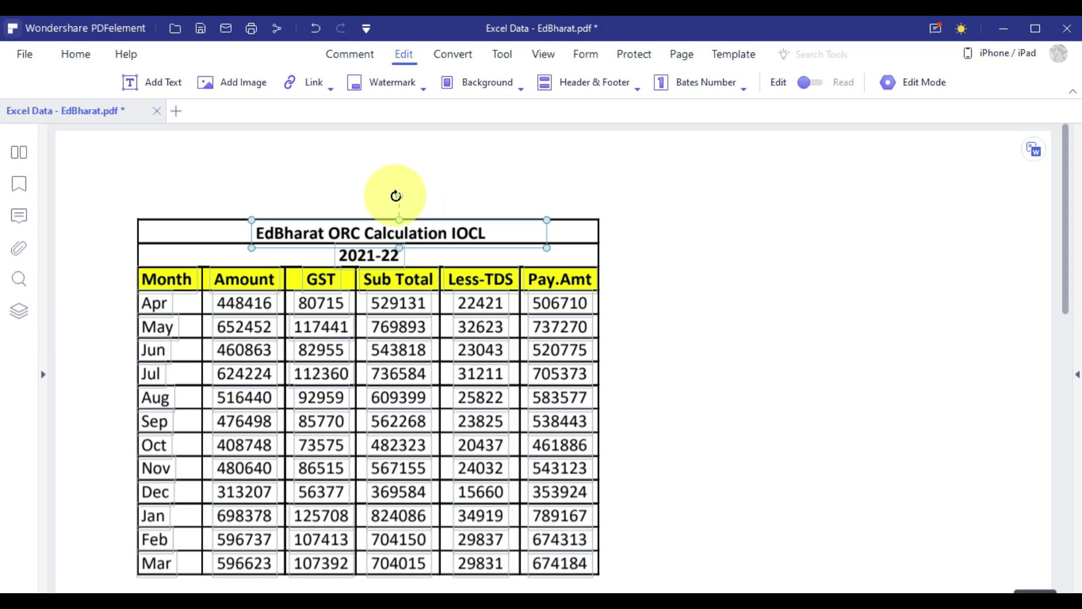
{"action": "mouse_move", "coordinate": [397, 196]}
{"action": "left_mouse_down"}
{"action": "mouse_move", "coordinate": [412, 201]}
{"action": "mouse_move", "coordinate": [416, 175]}
{"action": "mouse_move", "coordinate": [397, 191]}
{"action": "left_mouse_up"}
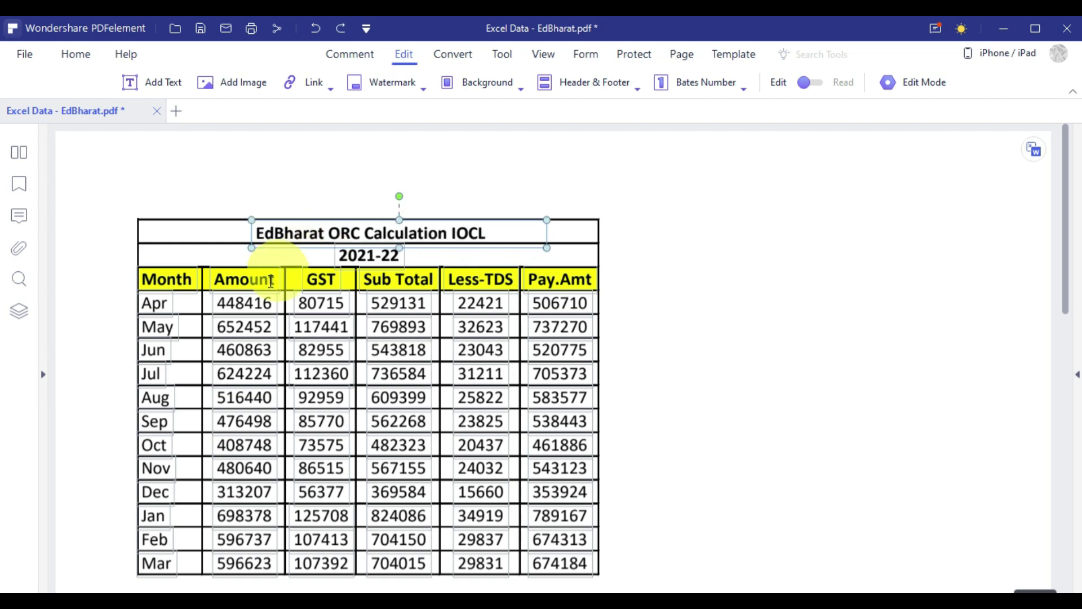
Replace the April Amount value 448416 with 100000.
{"action": "left_click", "coordinate": [219, 302]}
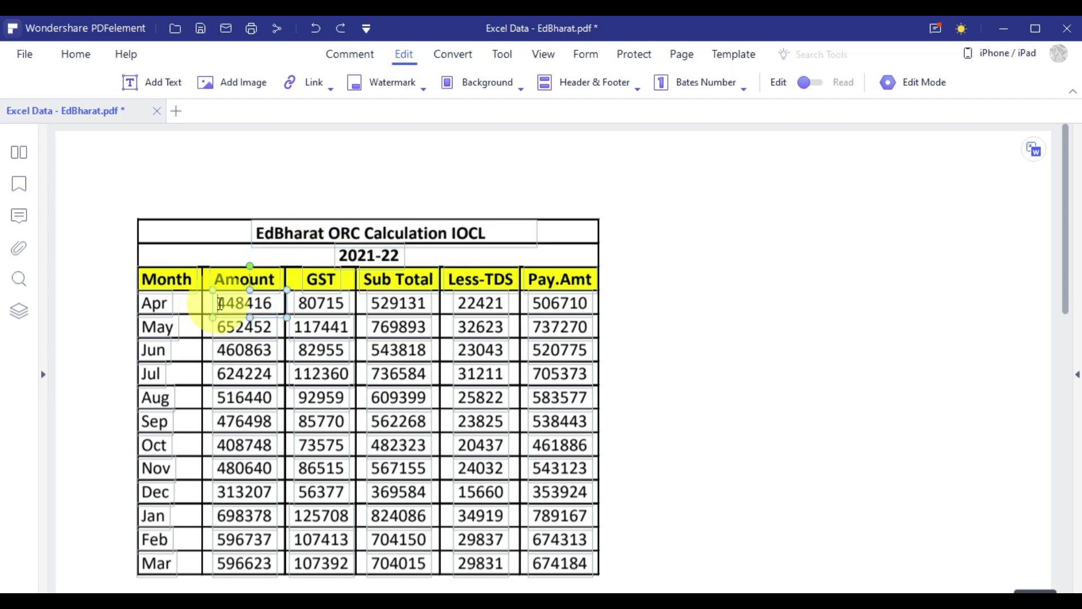
{"action": "left_click_drag", "start_coordinate": [217, 303], "coordinate": [276, 305]}
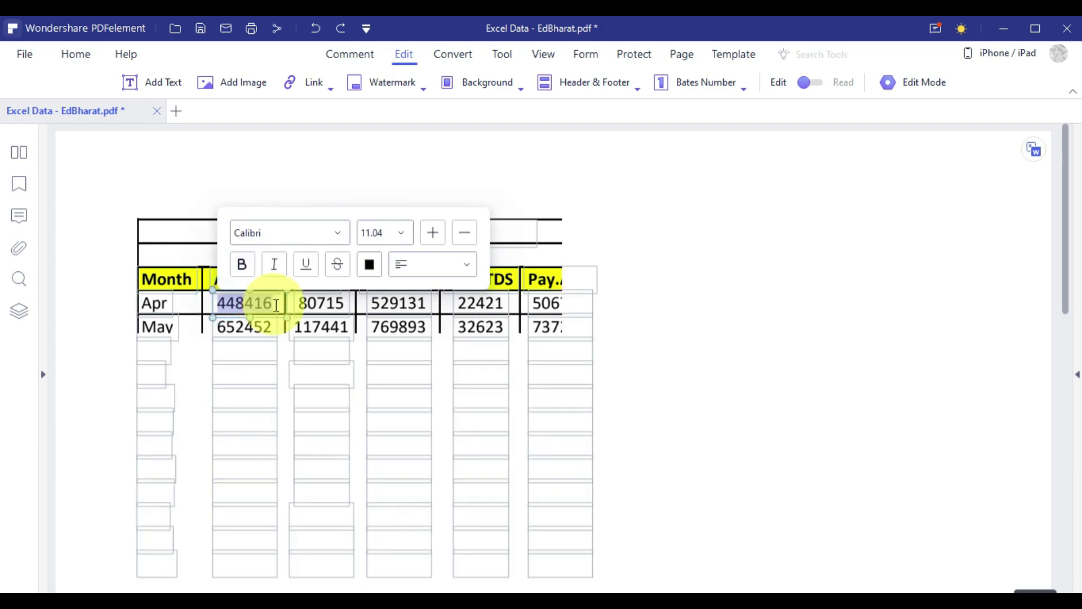
{"action": "key", "text": "BackSpace"}
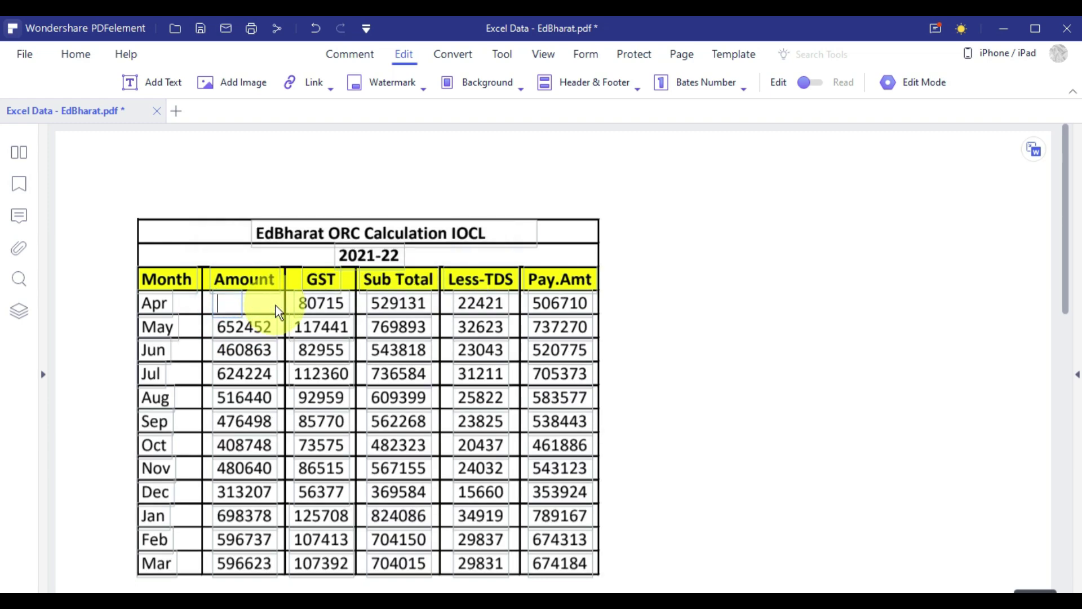
{"action": "type", "text": "100000"}
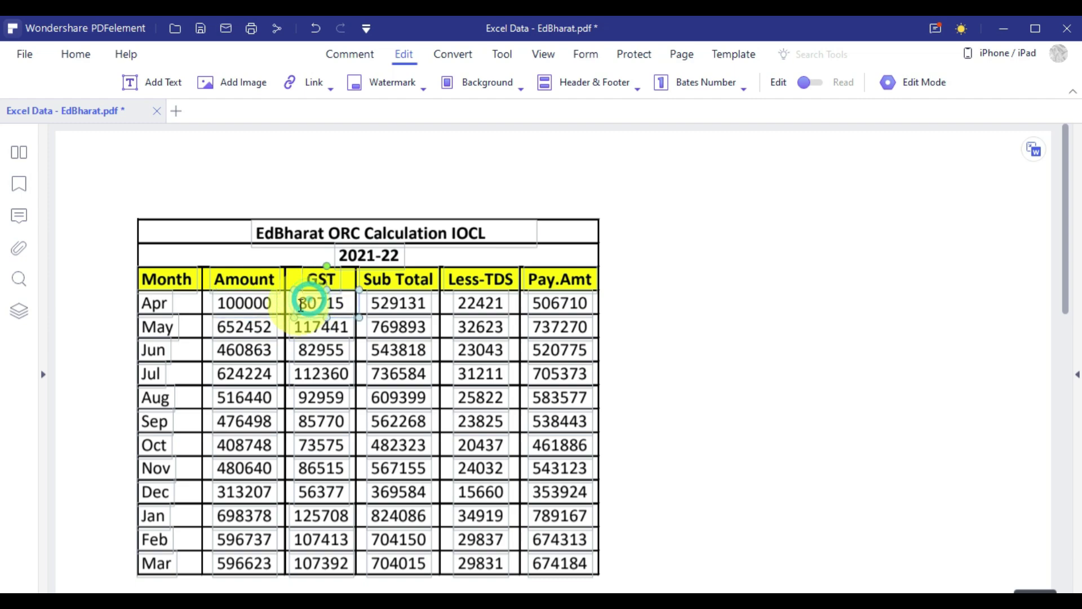
Format the April GST value 80715 as Calibri 10.5, bold, italic, underlined, red and struck through.
{"action": "left_click_drag", "start_coordinate": [298, 304], "coordinate": [342, 308]}
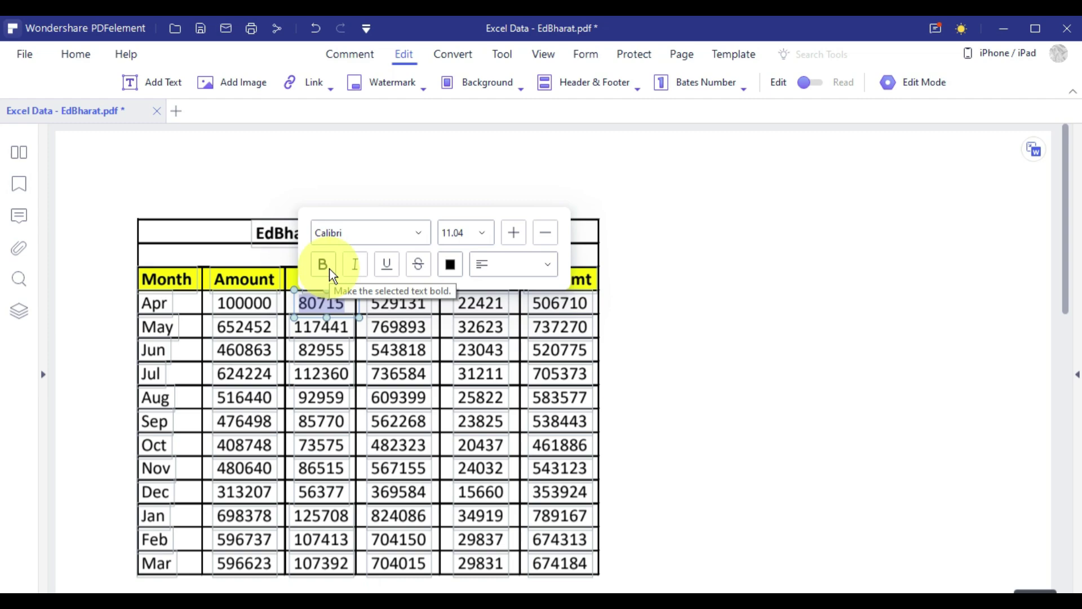
{"action": "left_click", "coordinate": [418, 234]}
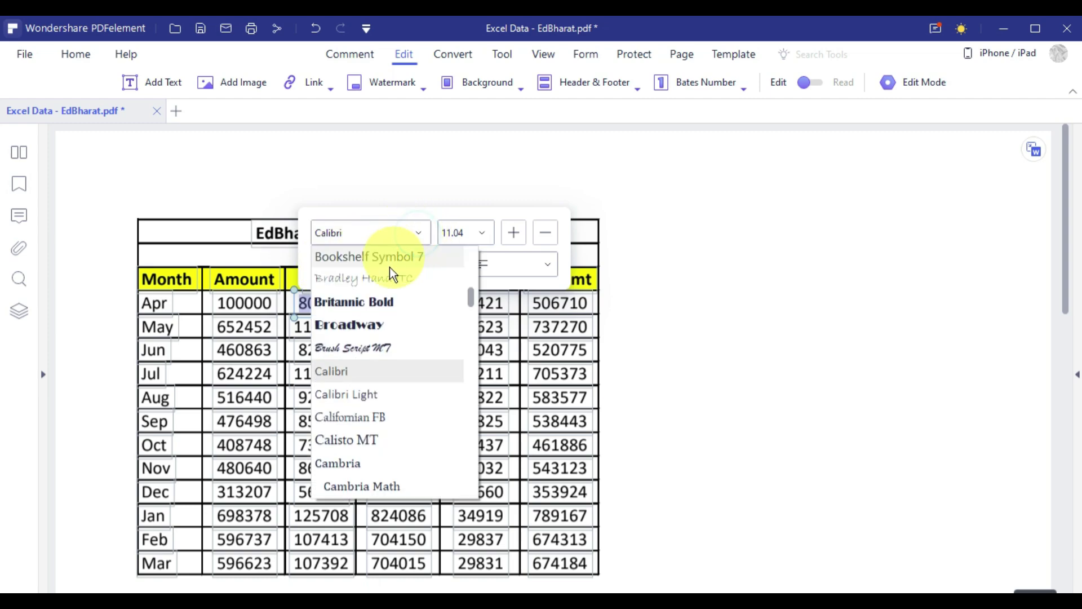
{"action": "left_click", "coordinate": [372, 228]}
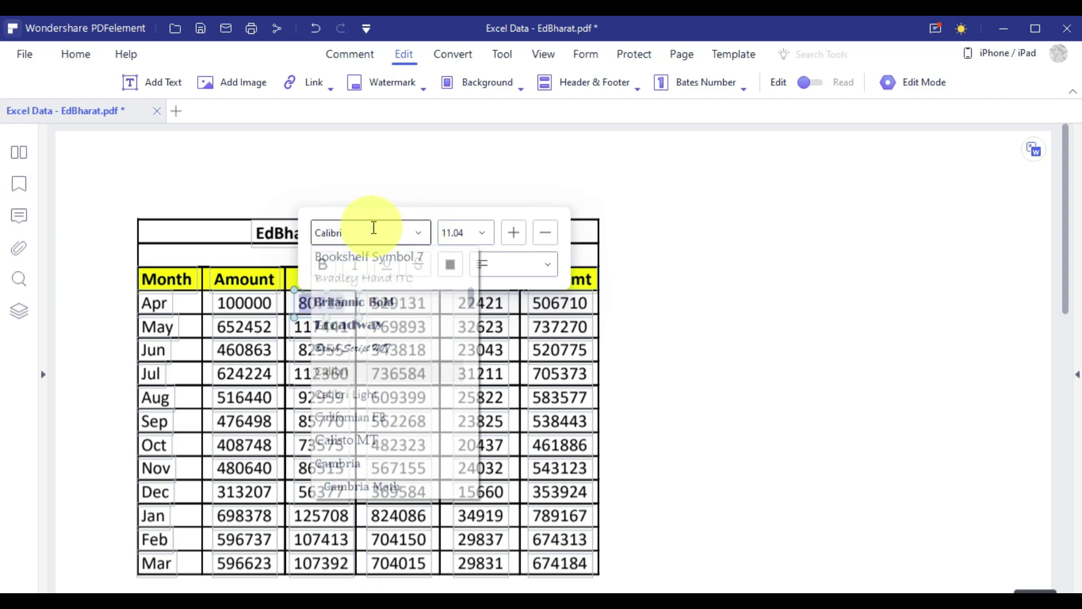
{"action": "left_click", "coordinate": [509, 235]}
{"action": "left_click", "coordinate": [552, 236]}
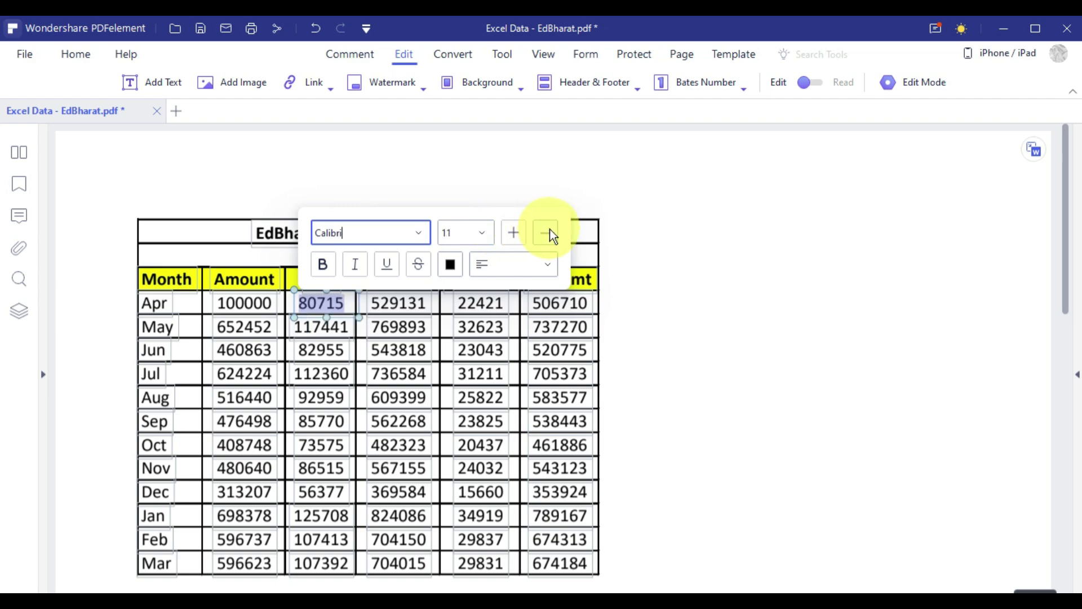
{"action": "left_click", "coordinate": [549, 233]}
{"action": "left_click", "coordinate": [320, 265]}
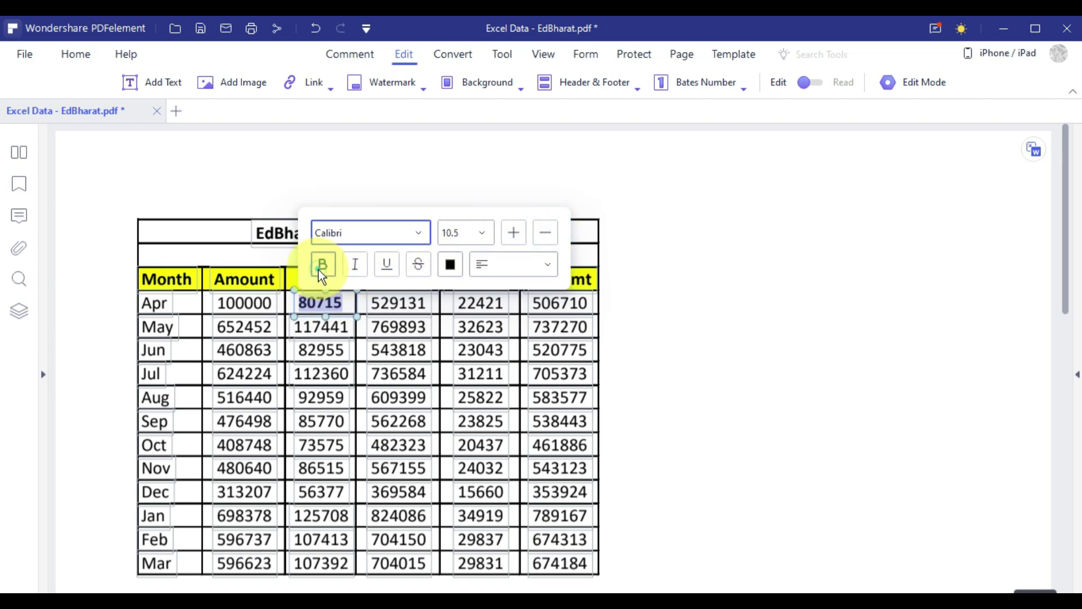
{"action": "left_click", "coordinate": [355, 265]}
{"action": "left_click", "coordinate": [388, 266]}
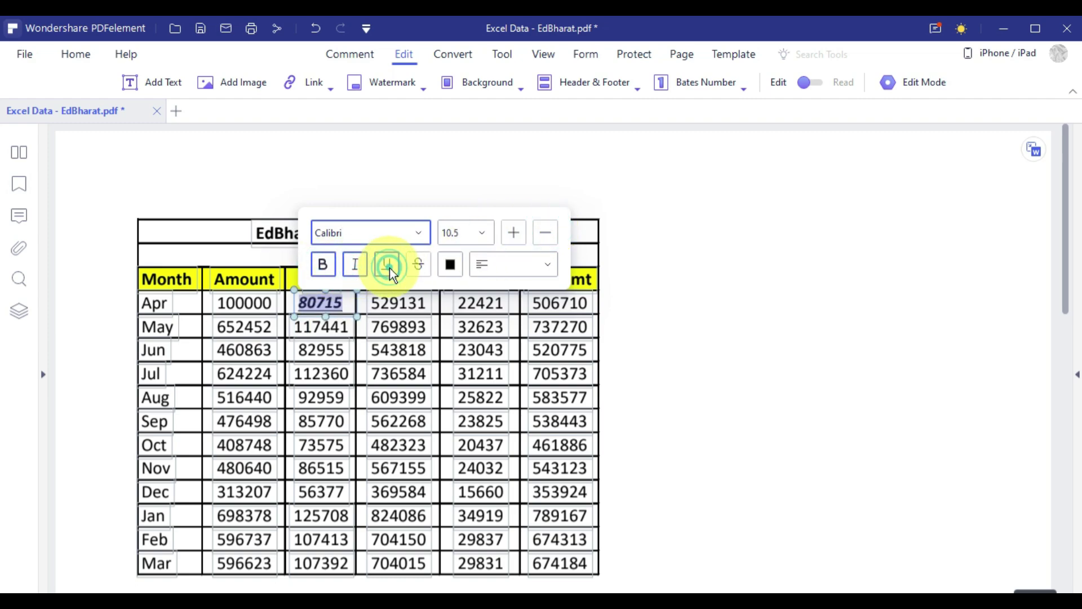
{"action": "left_click", "coordinate": [453, 268]}
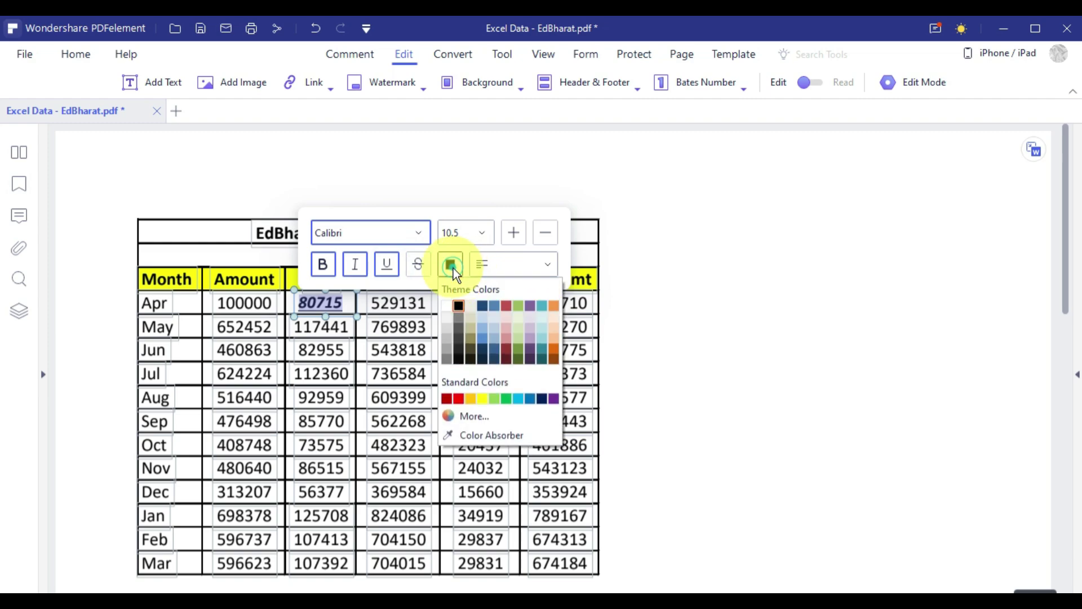
{"action": "left_click", "coordinate": [461, 396]}
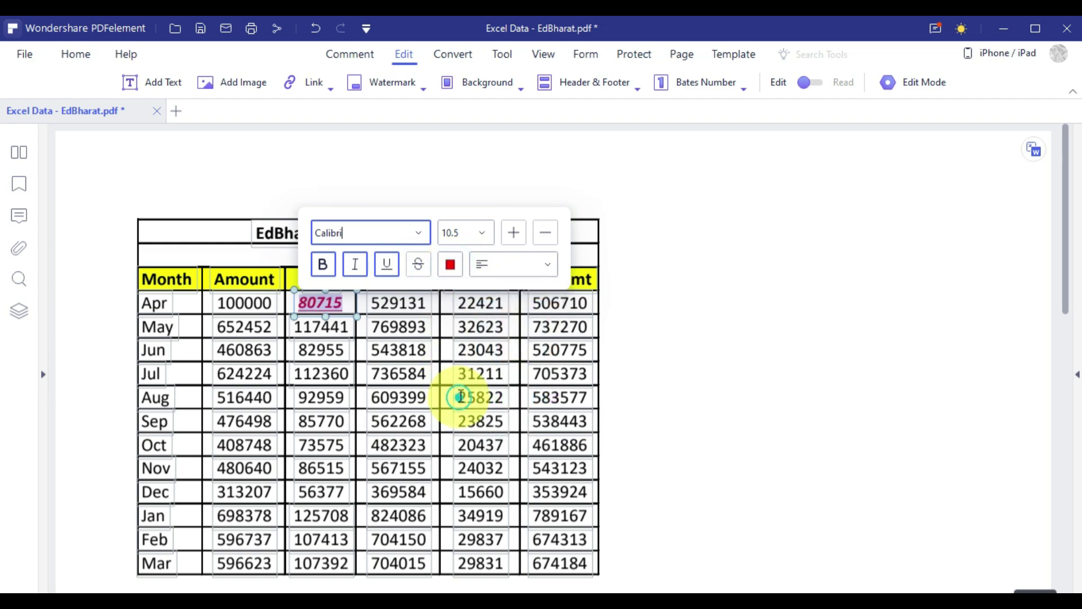
{"action": "left_click", "coordinate": [418, 267]}
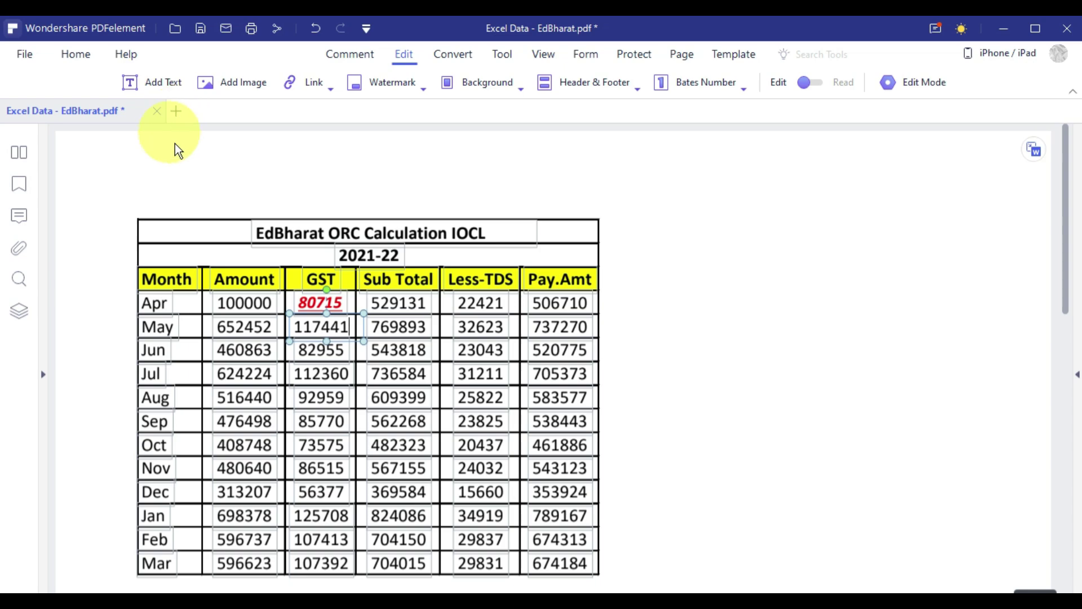
Open Resume.pdf in a new tab beside the Excel Data document.
{"action": "left_click", "coordinate": [179, 114]}
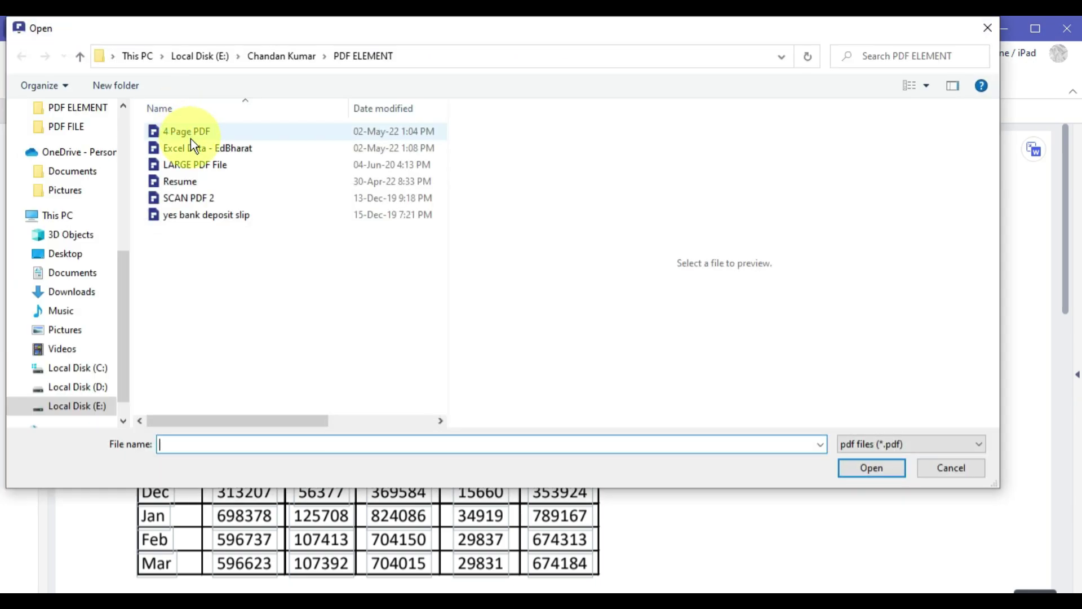
{"action": "left_click", "coordinate": [195, 181]}
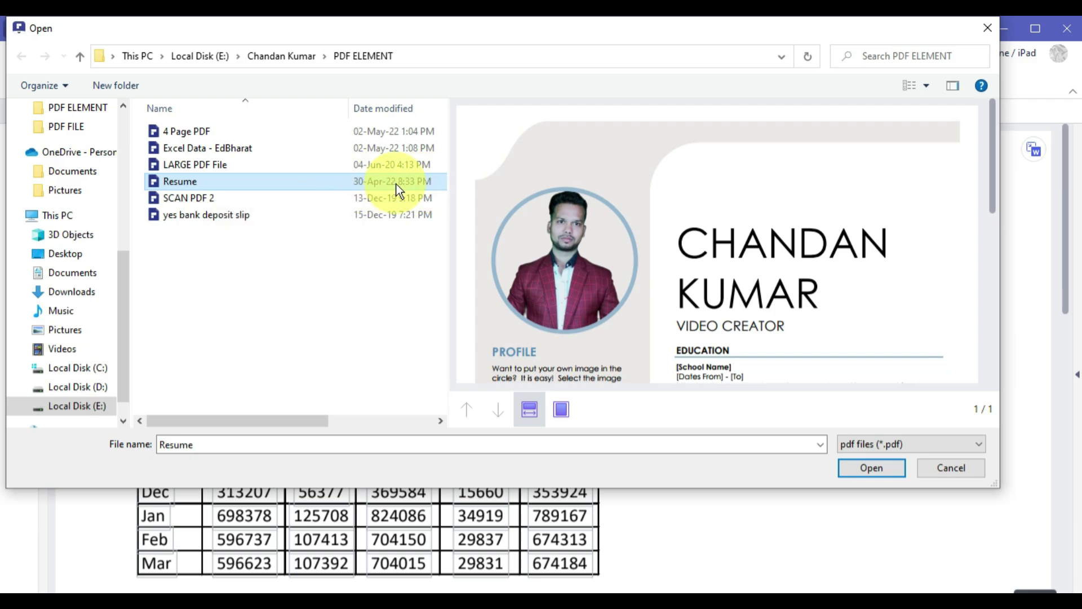
{"action": "left_click", "coordinate": [885, 473]}
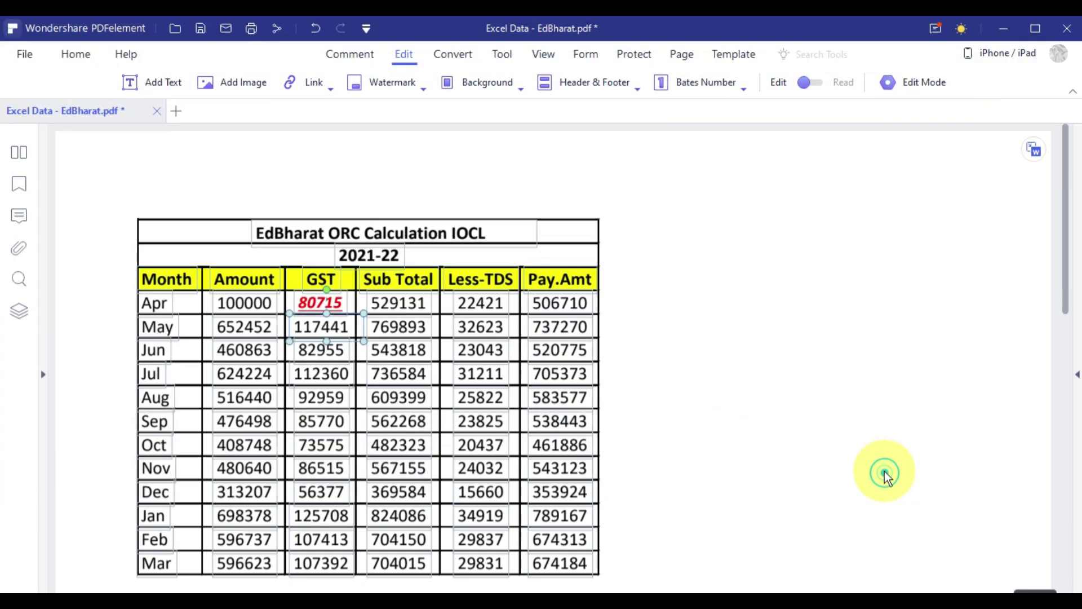
{"action": "scroll", "coordinate": [580, 314], "scroll_direction": "down", "scroll_amount": 6}
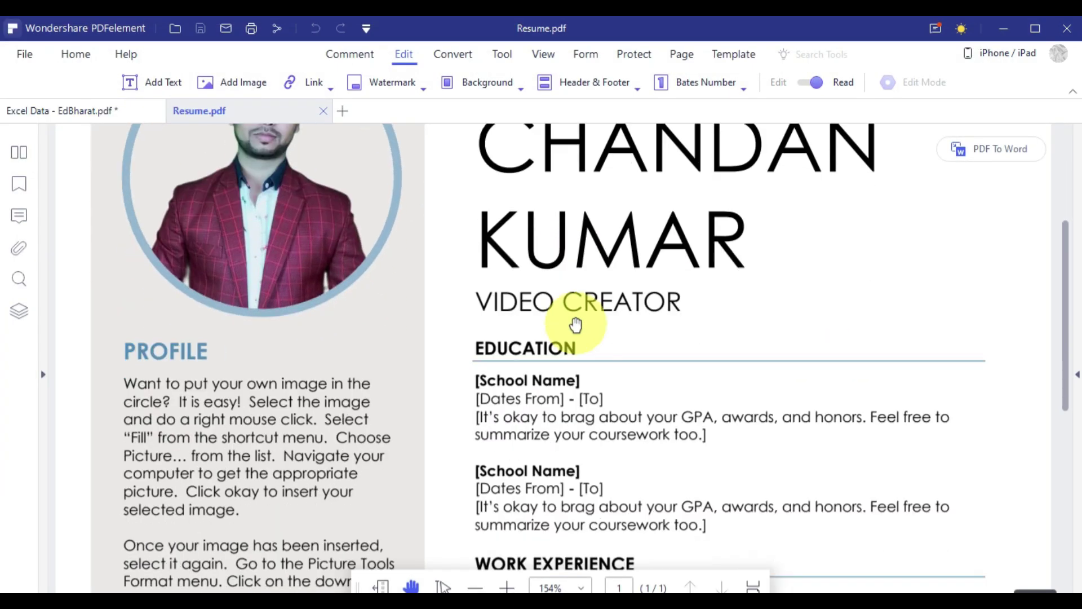
In Edit mode, append 'ON YOUTUBE' to the VIDEO CREATOR subtitle and widen its box to one line.
{"action": "scroll", "coordinate": [575, 316], "scroll_direction": "up", "scroll_amount": 4}
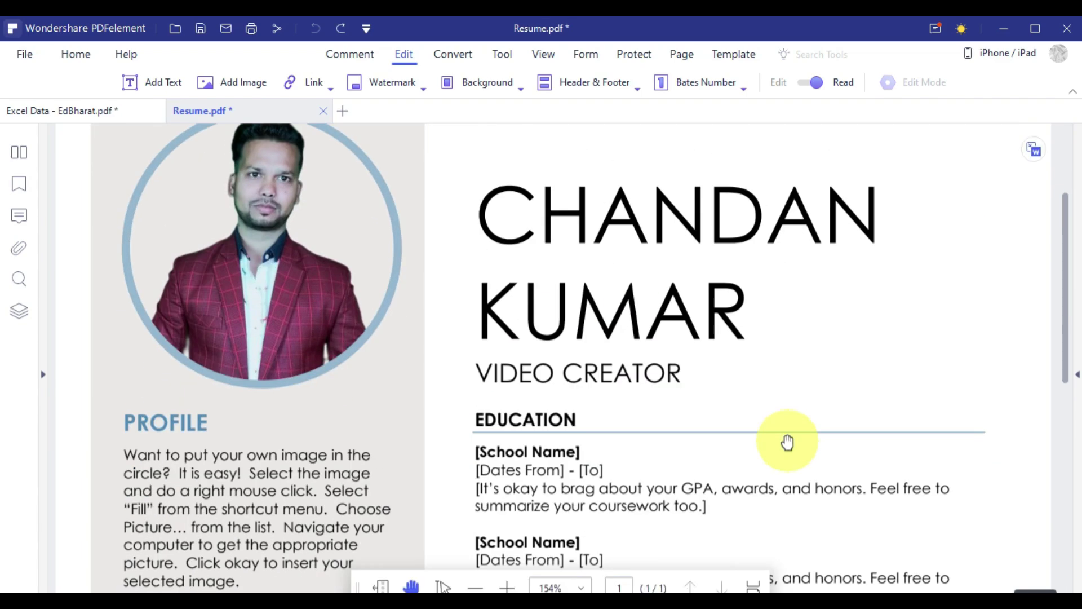
{"action": "scroll", "coordinate": [789, 395], "scroll_direction": "up", "scroll_amount": 3}
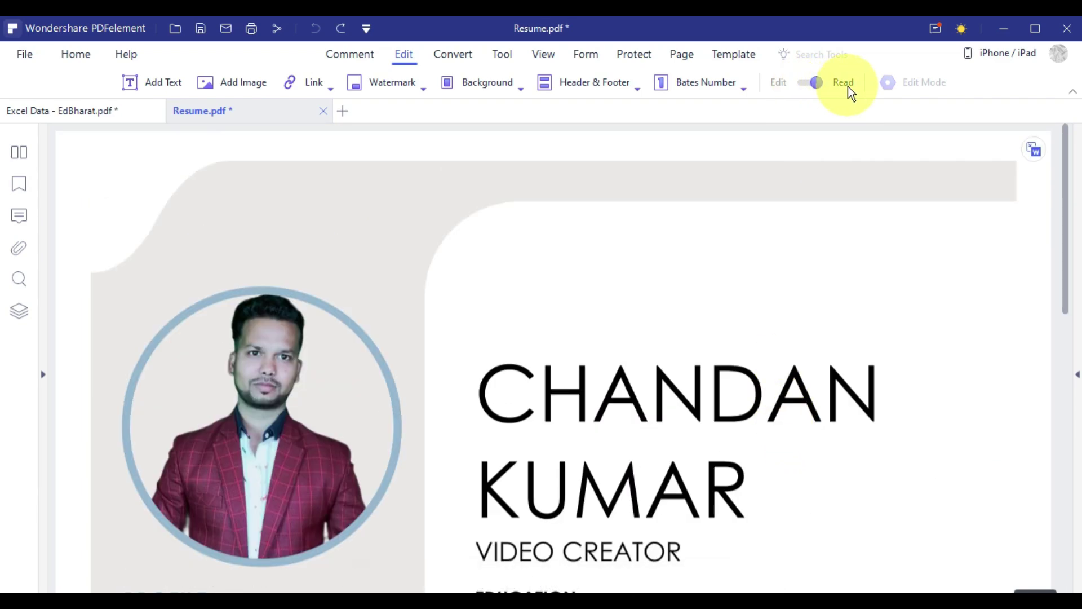
{"action": "left_click", "coordinate": [803, 83]}
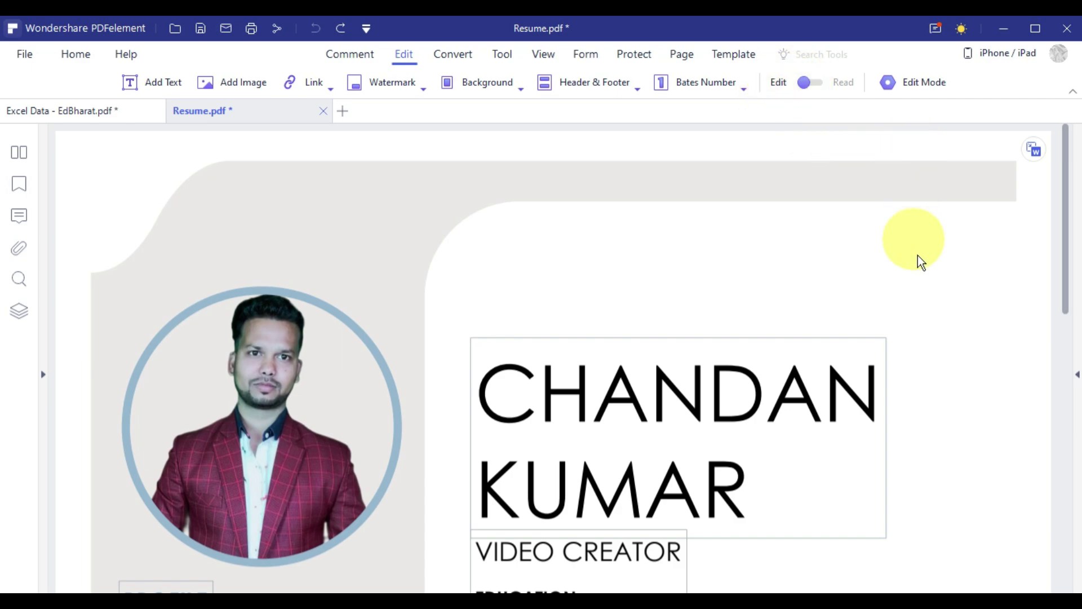
{"action": "scroll", "coordinate": [919, 282], "scroll_direction": "down", "scroll_amount": 4}
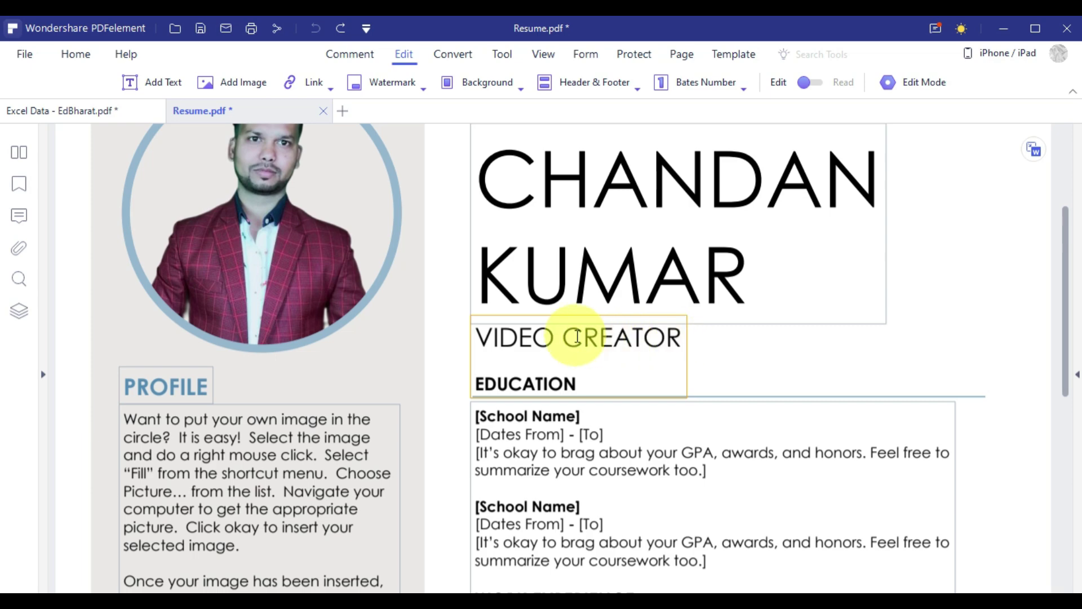
{"action": "left_click", "coordinate": [681, 340]}
{"action": "left_click", "coordinate": [681, 338]}
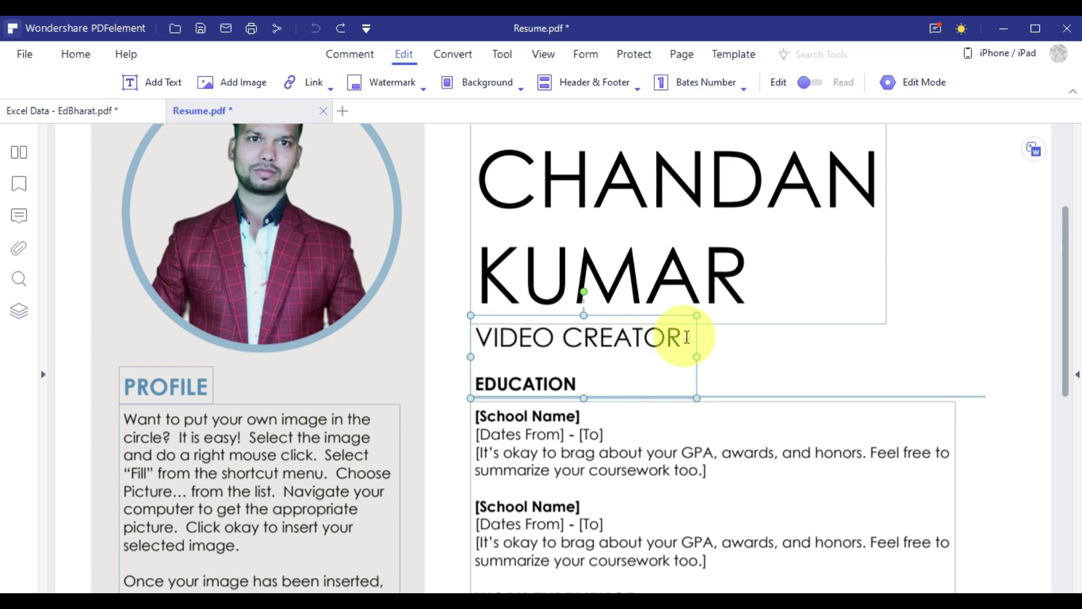
{"action": "type", "text": "ON "}
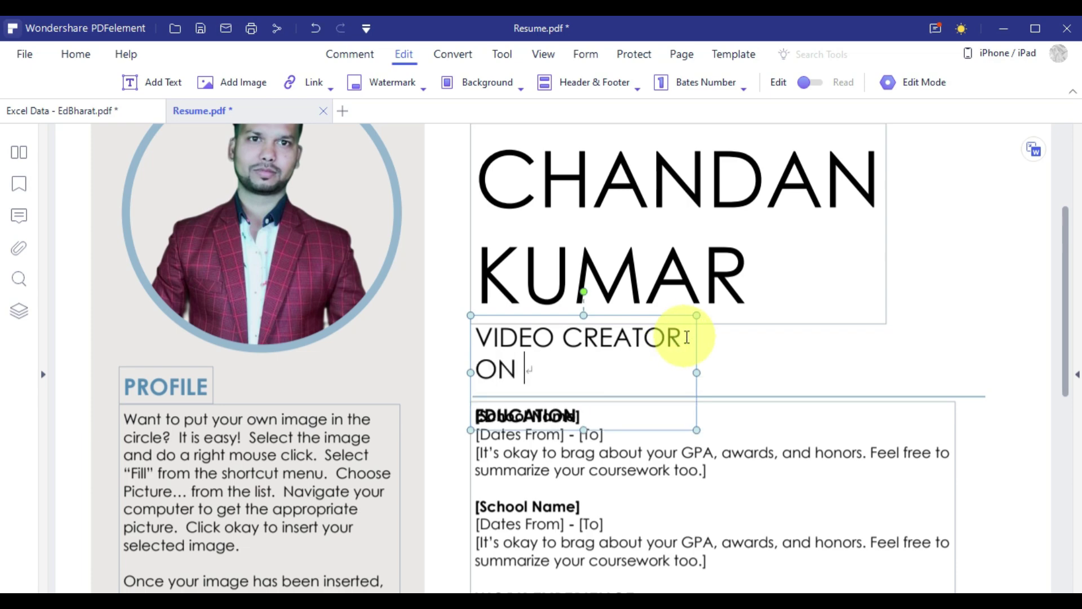
{"action": "type", "text": "YOUTUBE"}
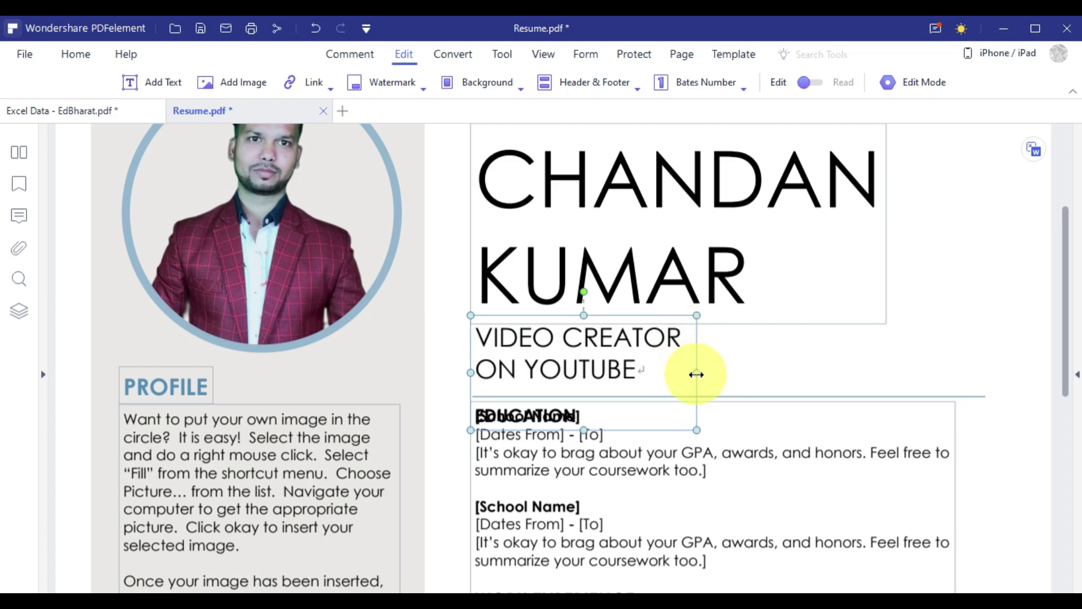
{"action": "left_click_drag", "start_coordinate": [697, 373], "coordinate": [886, 372]}
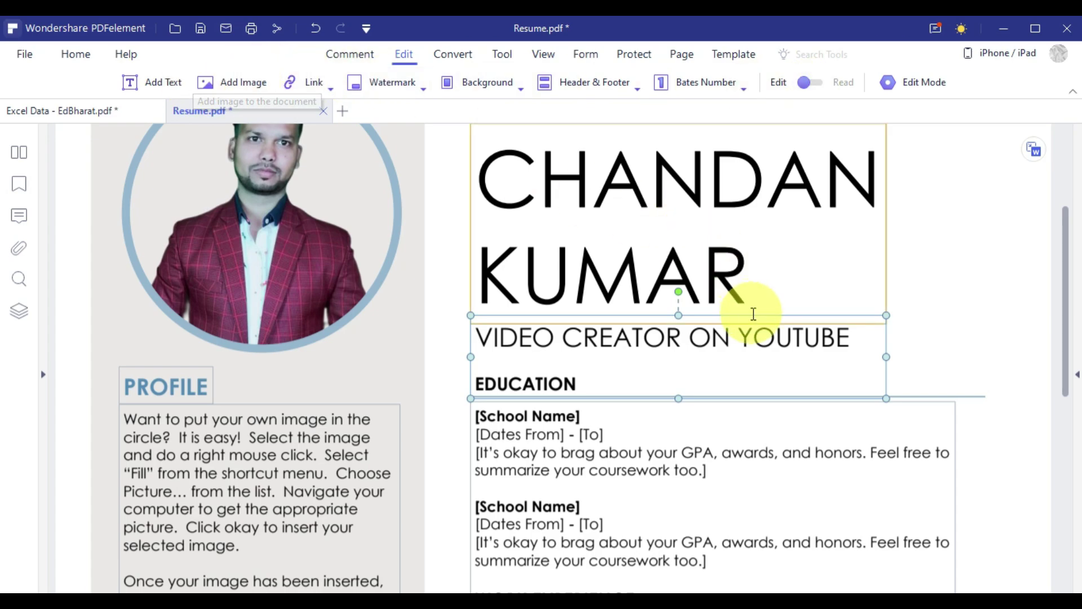
{"action": "scroll", "coordinate": [753, 314], "scroll_direction": "up", "scroll_amount": 3}
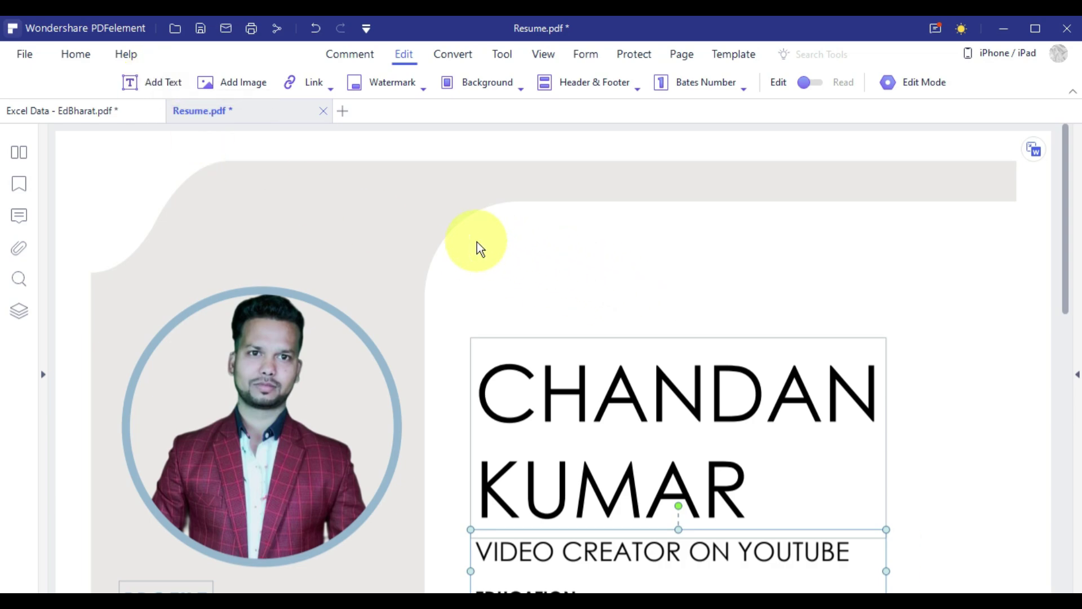
{"action": "left_click", "coordinate": [151, 85]}
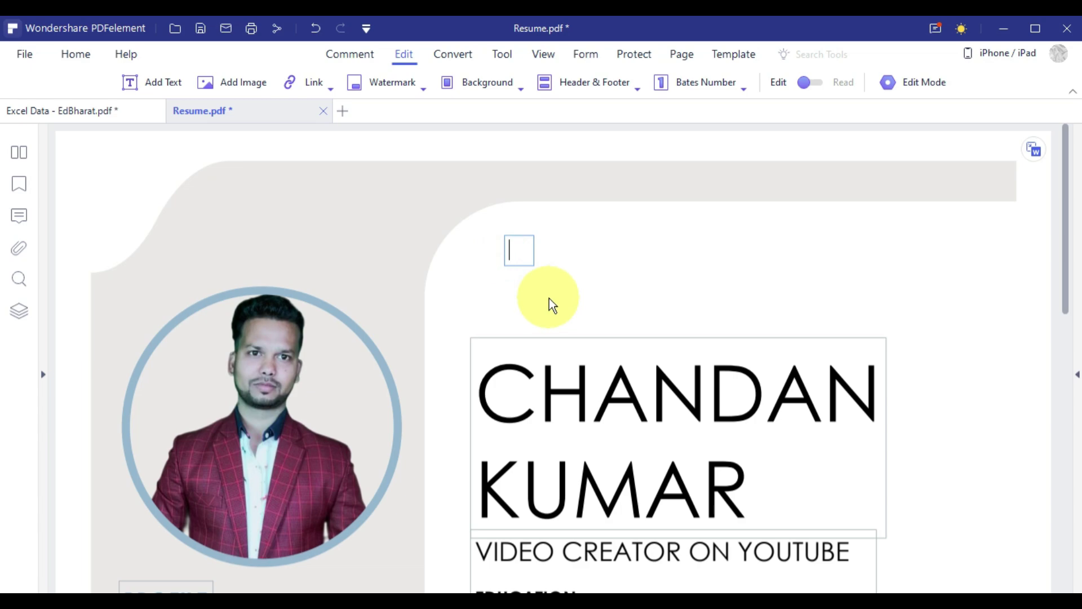
{"action": "type", "text": "eD"}
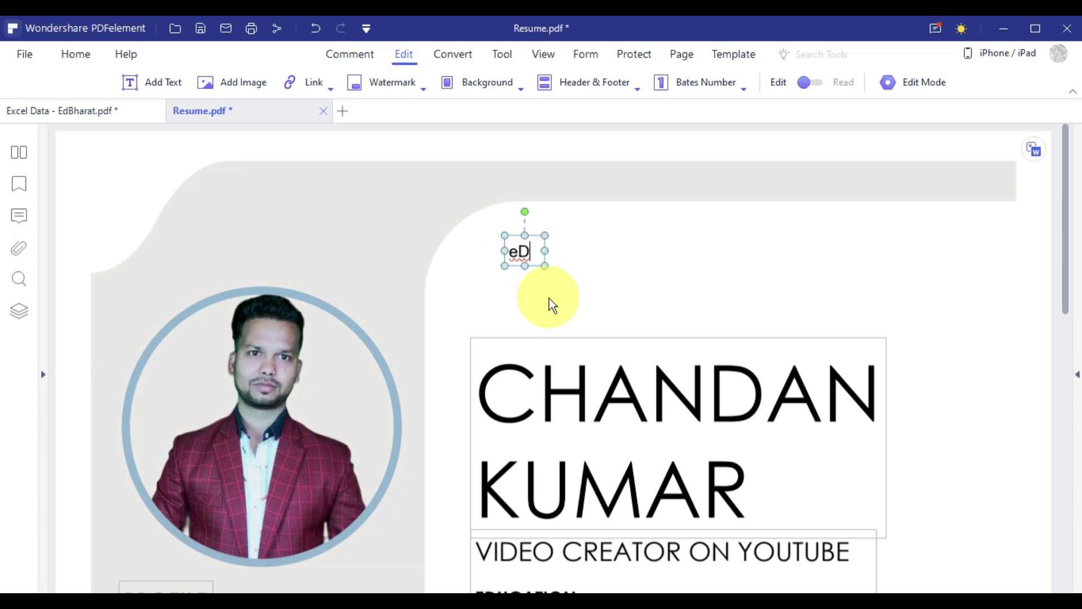
{"action": "type", "text": "BHARAT"}
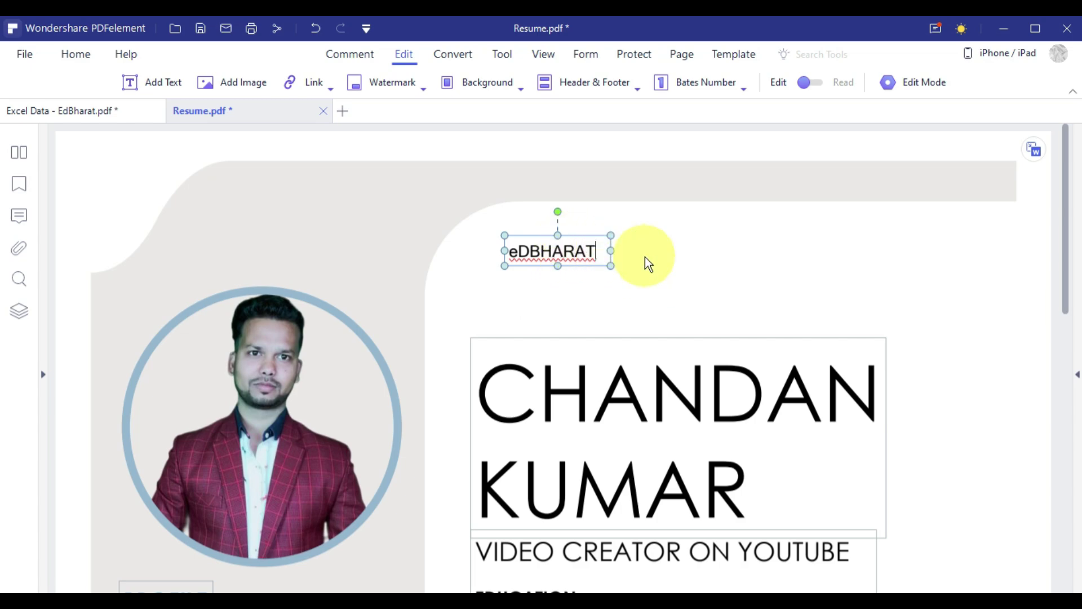
{"action": "type", "text": " MY LIV"}
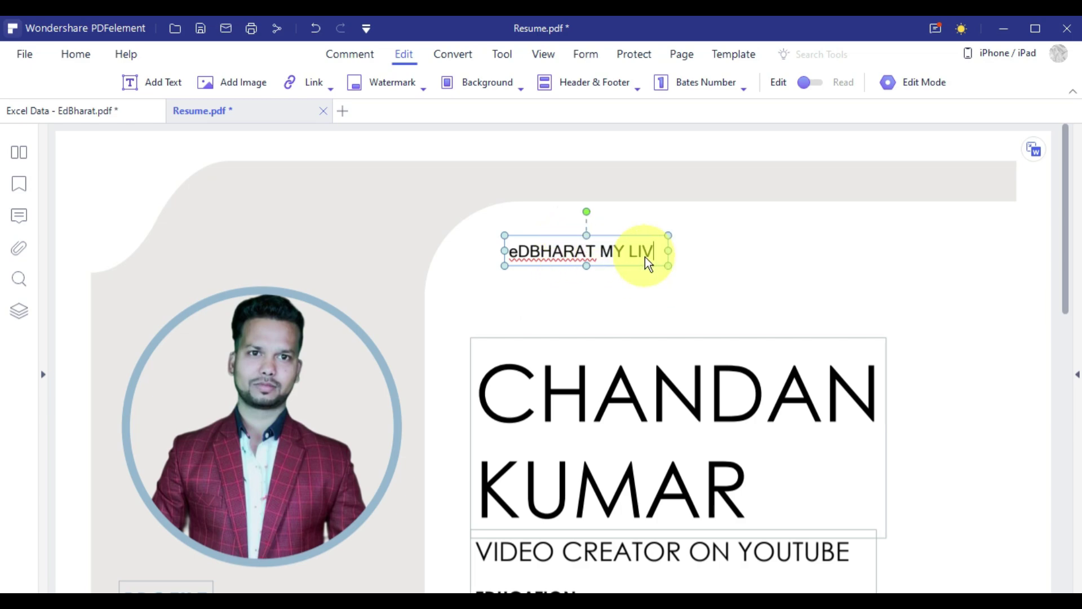
{"action": "type", "text": "E SUPPORT"}
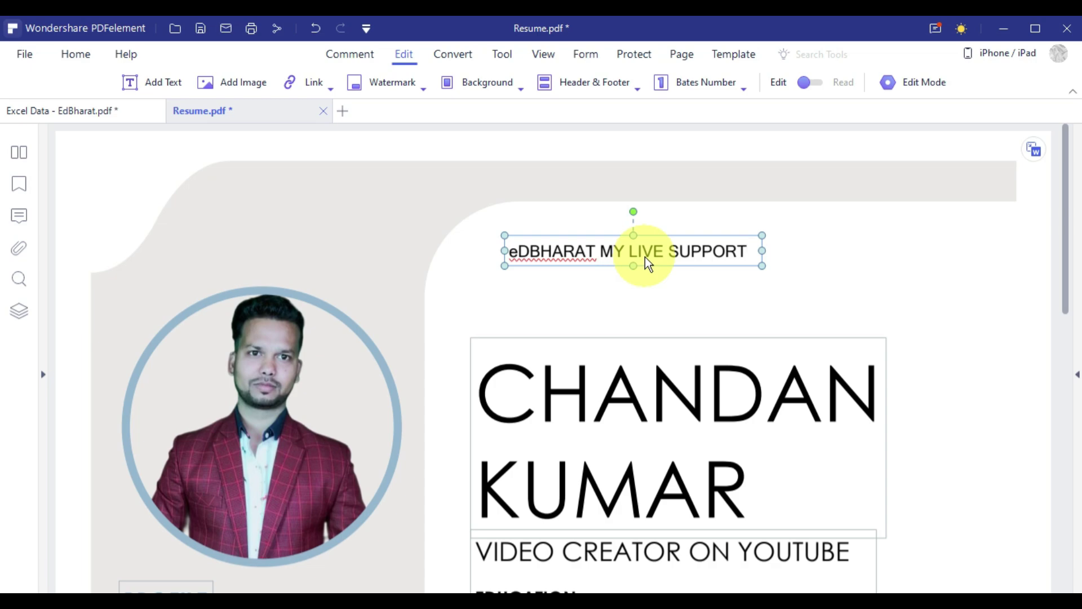
{"action": "left_click", "coordinate": [634, 275]}
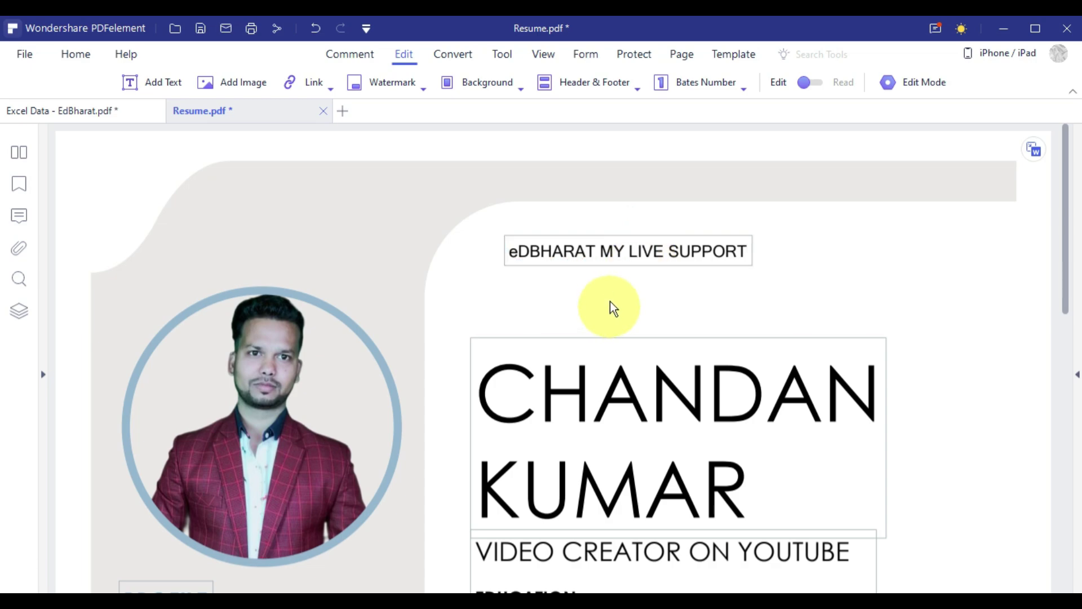
{"action": "left_click", "coordinate": [635, 232]}
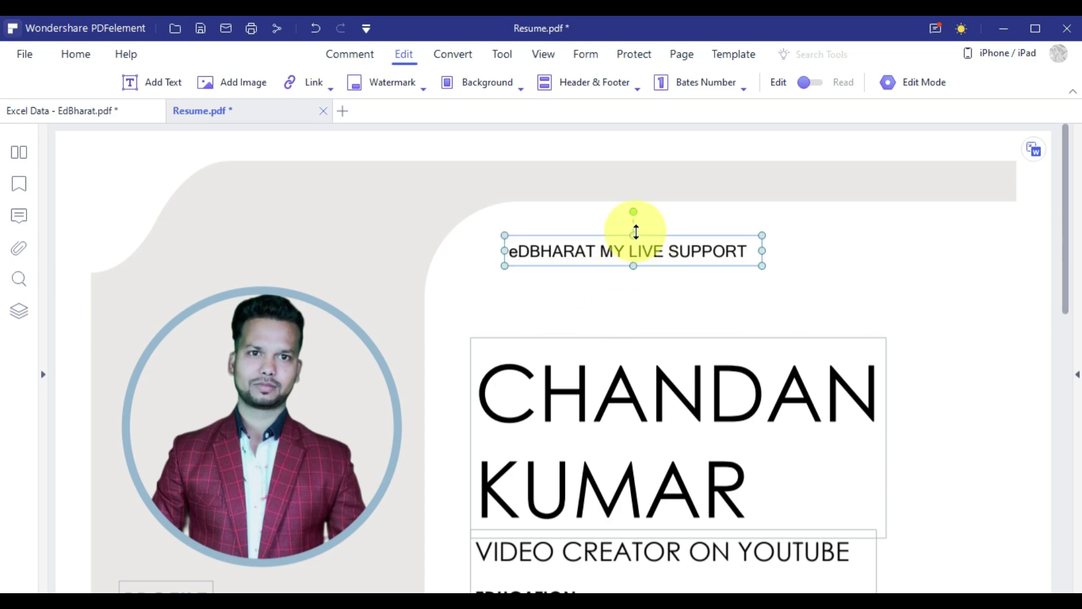
{"action": "key", "text": "Delete"}
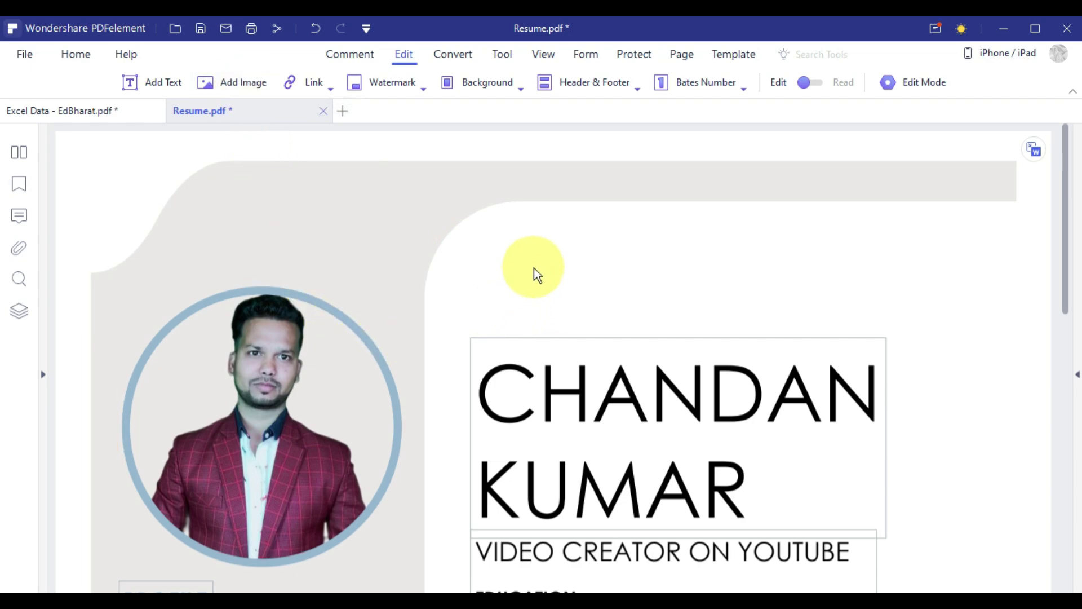
Delete the round profile photo from the resume.
{"action": "left_click", "coordinate": [329, 308]}
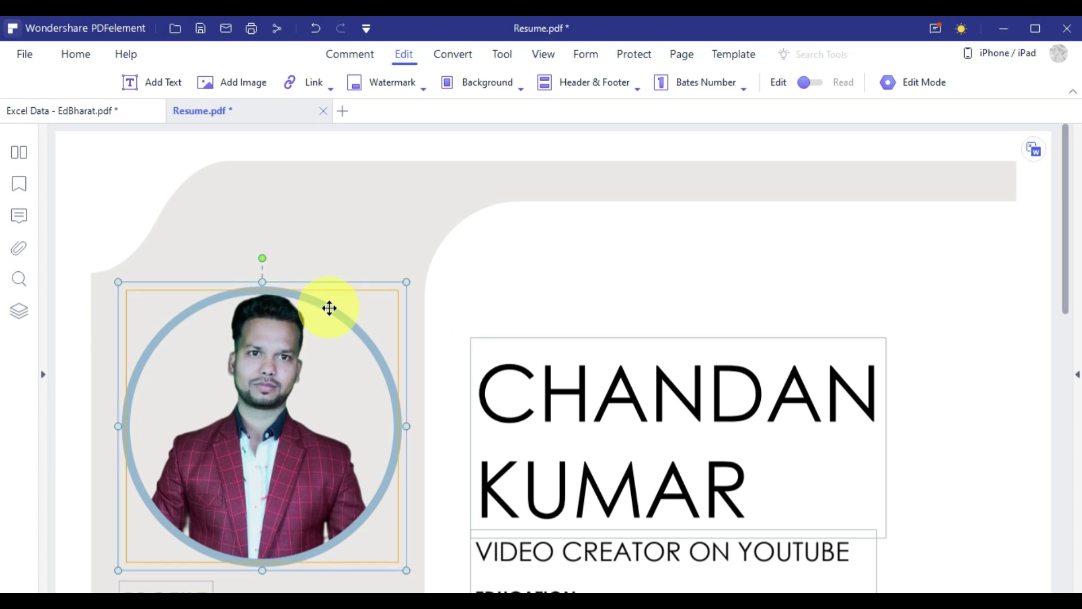
{"action": "left_click", "coordinate": [340, 299]}
{"action": "key", "text": "Delete"}
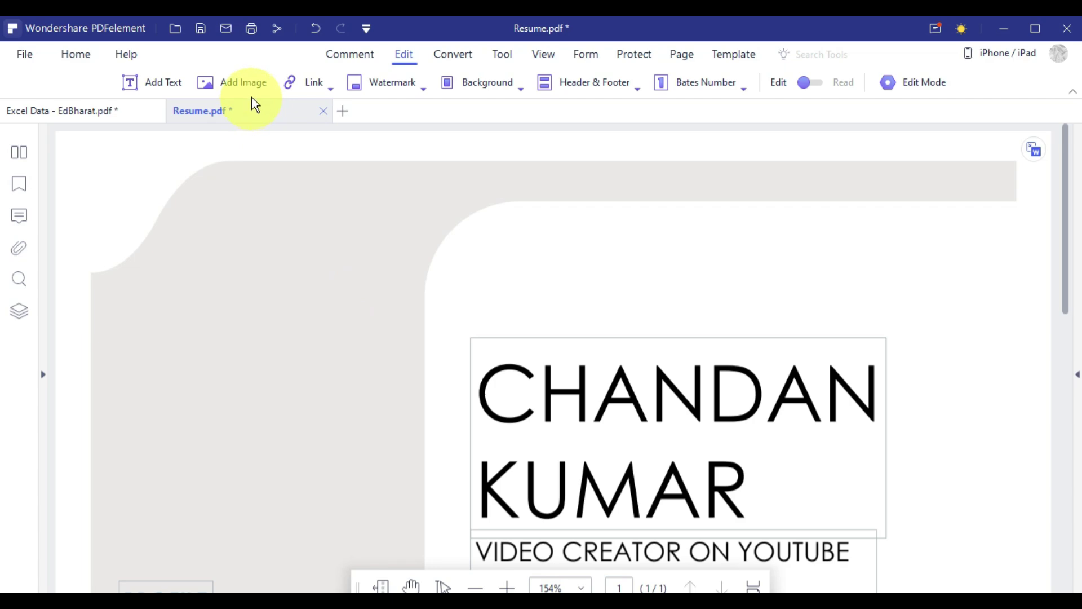
Insert the 'huge (64)' image, shrink it and move it where the photo was.
{"action": "left_click", "coordinate": [252, 81]}
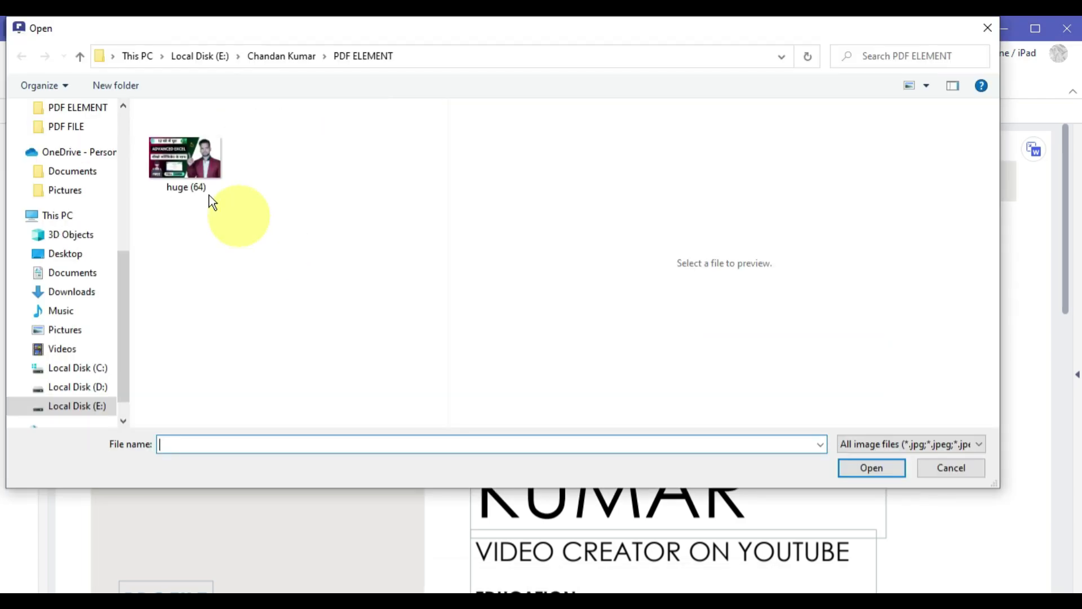
{"action": "left_click", "coordinate": [179, 157]}
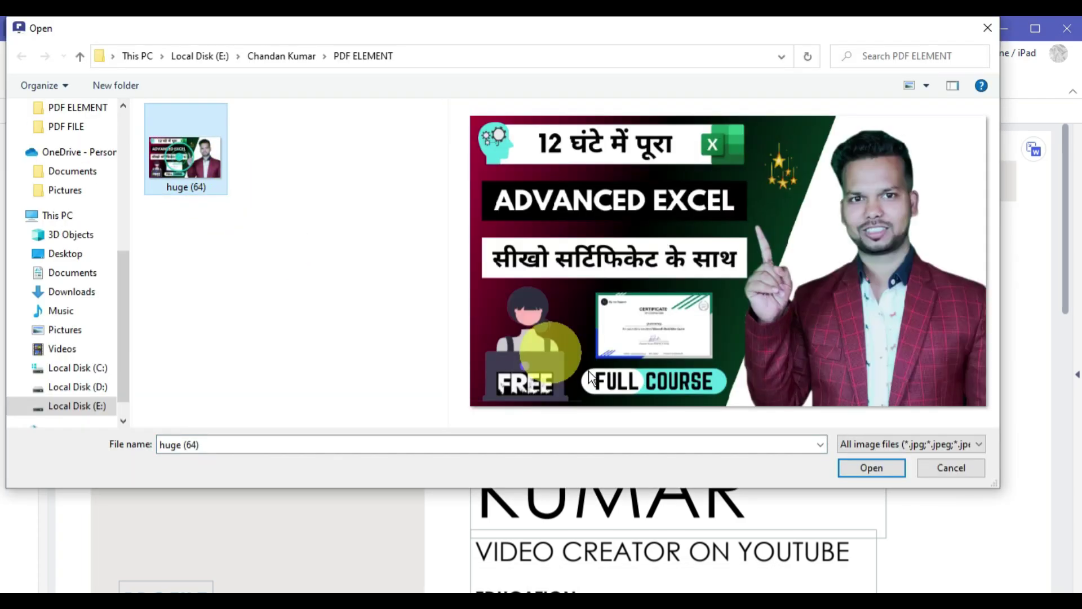
{"action": "left_click", "coordinate": [865, 467]}
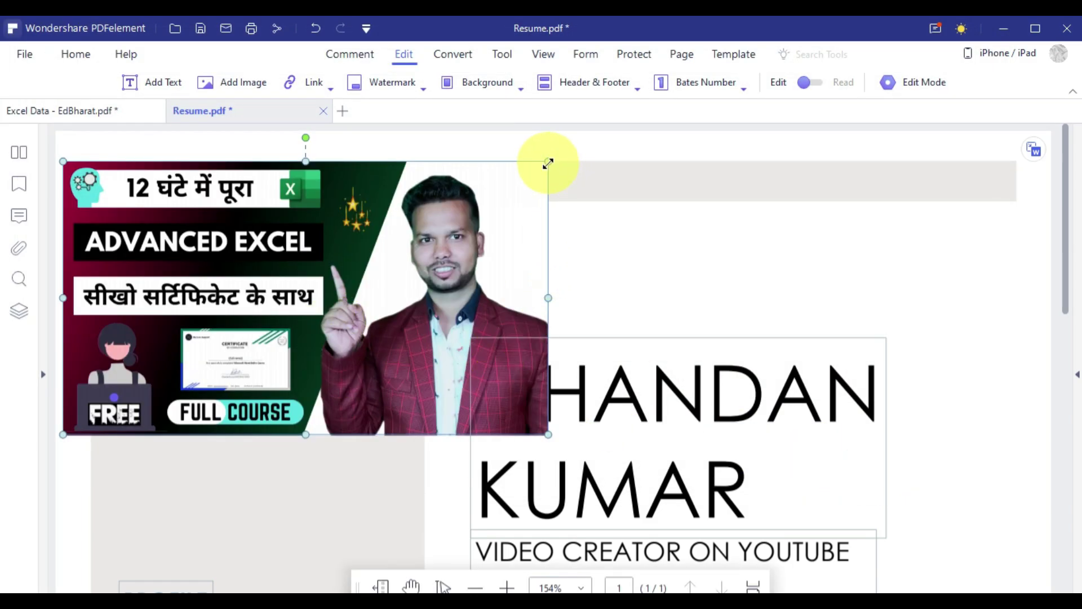
{"action": "left_click_drag", "start_coordinate": [548, 163], "coordinate": [363, 266]}
{"action": "left_click_drag", "start_coordinate": [281, 379], "coordinate": [330, 459]}
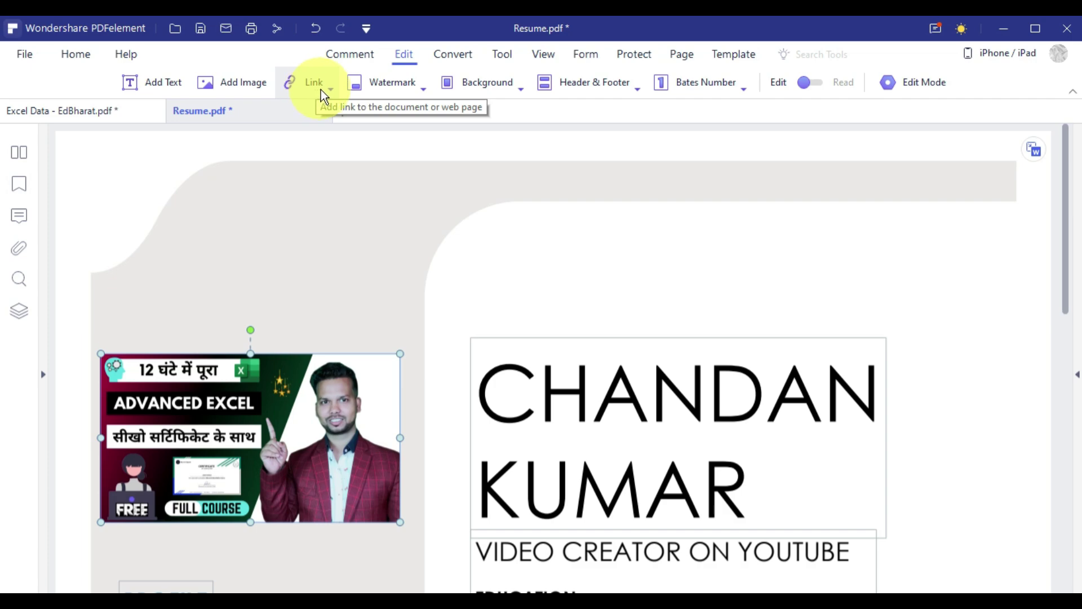
Choose the open-a-file link type, then edit the CONTACT text block and click outside to finish.
{"action": "left_click", "coordinate": [320, 90]}
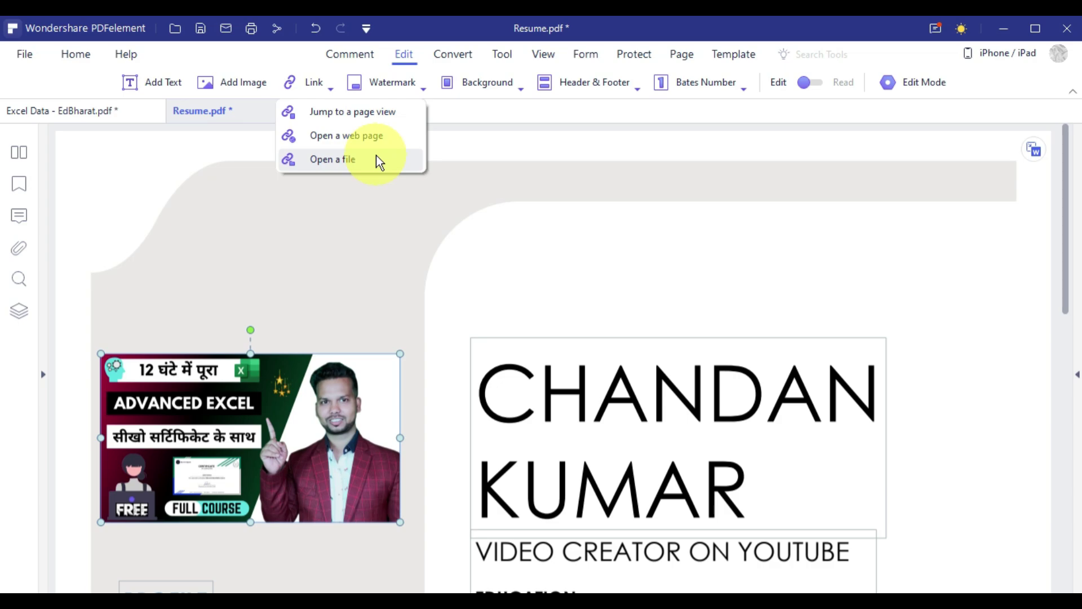
{"action": "left_click", "coordinate": [345, 168]}
{"action": "scroll", "coordinate": [279, 333], "scroll_direction": "down", "scroll_amount": 8}
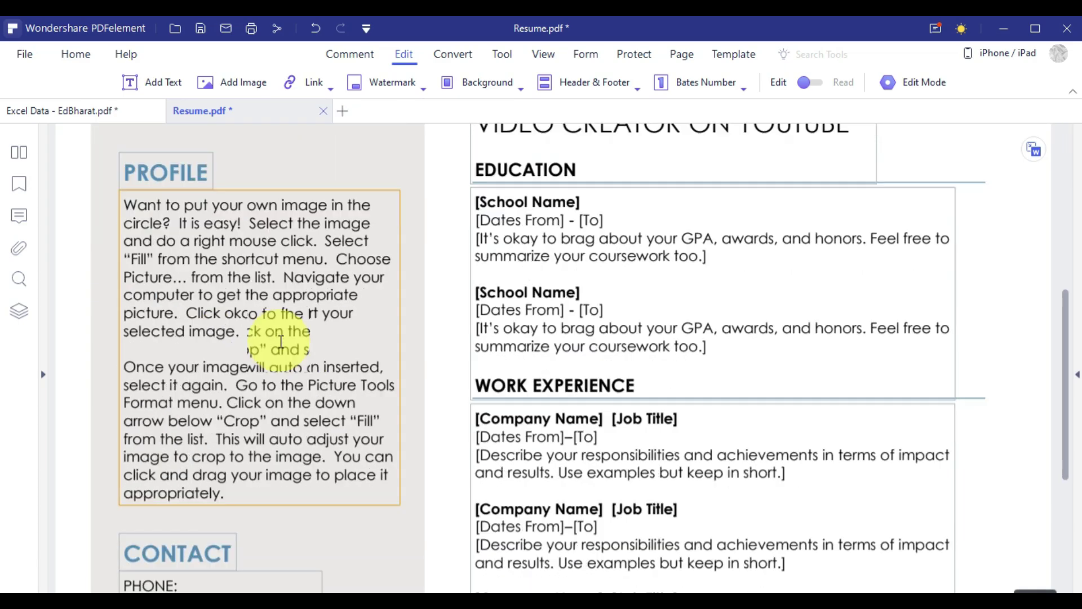
{"action": "scroll", "coordinate": [280, 341], "scroll_direction": "down", "scroll_amount": 7}
{"action": "left_click", "coordinate": [150, 283]}
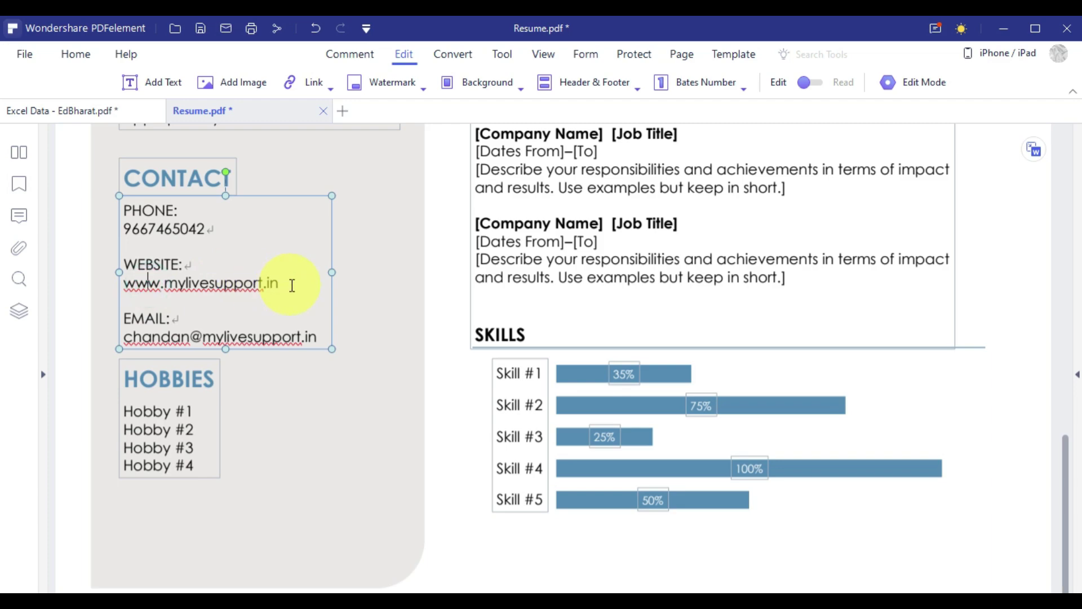
{"action": "left_click", "coordinate": [365, 283]}
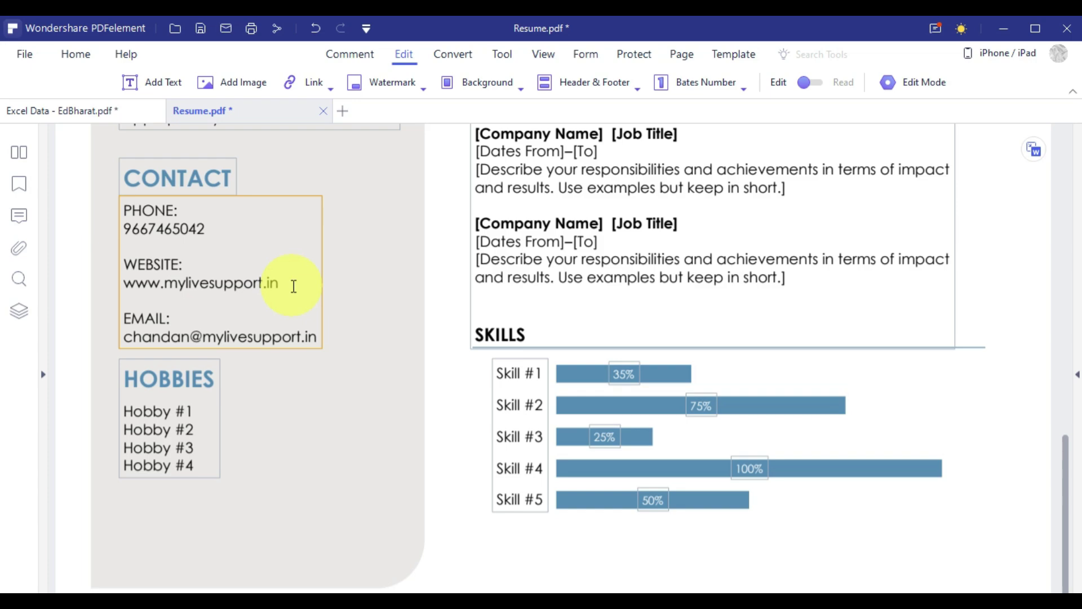
{"action": "left_click", "coordinate": [310, 79]}
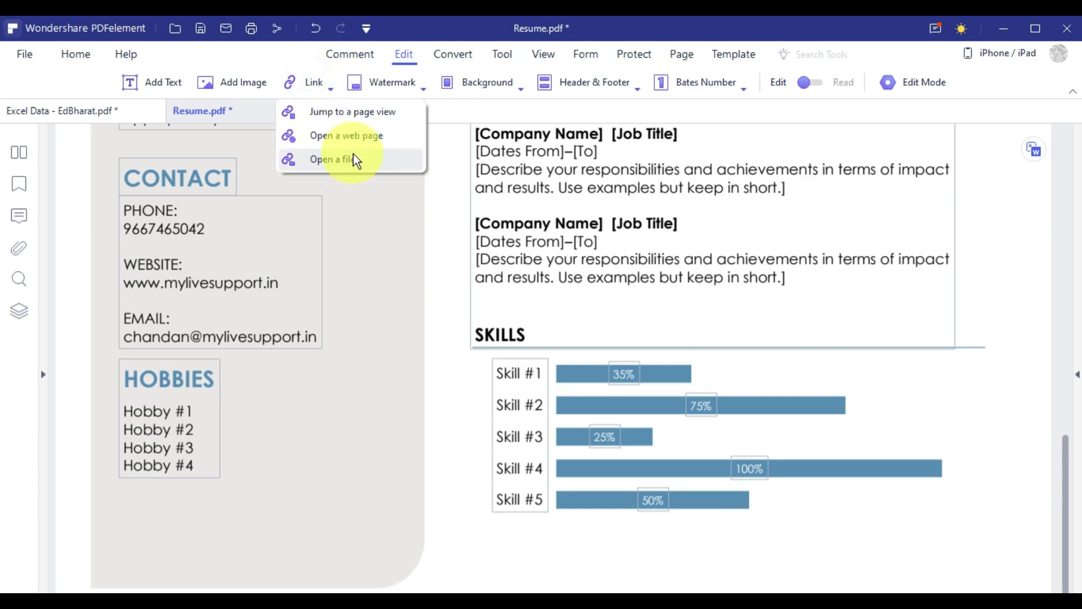
{"action": "left_click", "coordinate": [393, 138]}
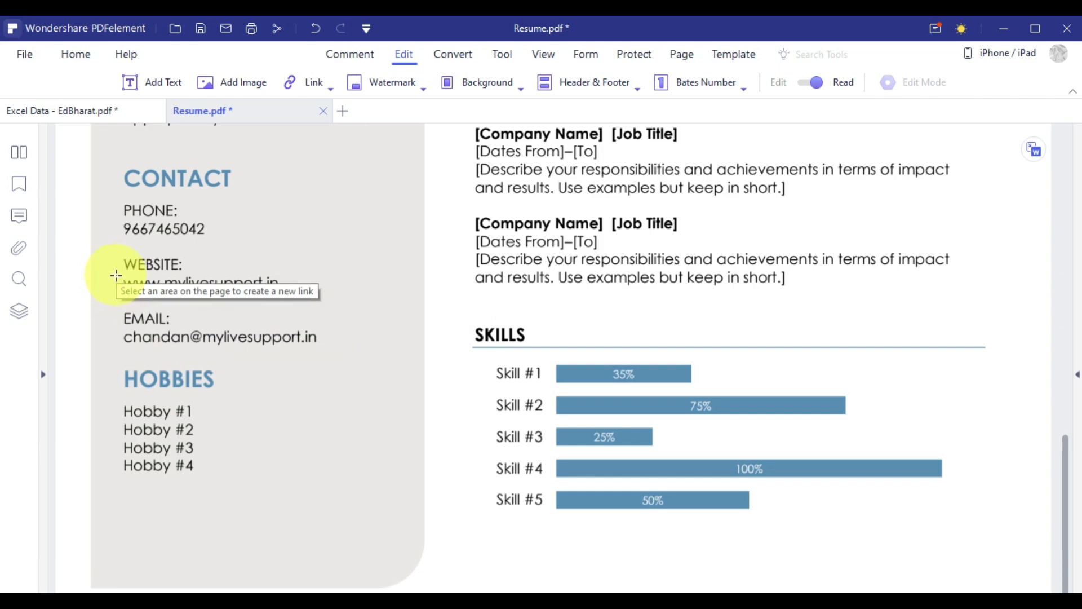
{"action": "left_click_drag", "start_coordinate": [116, 276], "coordinate": [292, 292]}
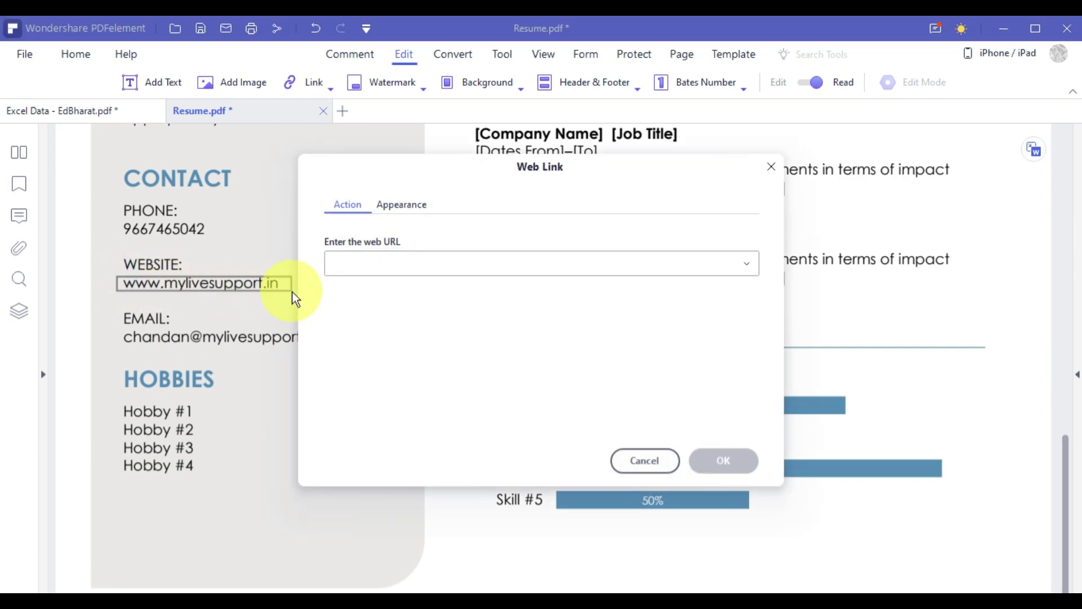
{"action": "left_click", "coordinate": [378, 263]}
{"action": "type", "text": "https://mylivesupport.in/"}
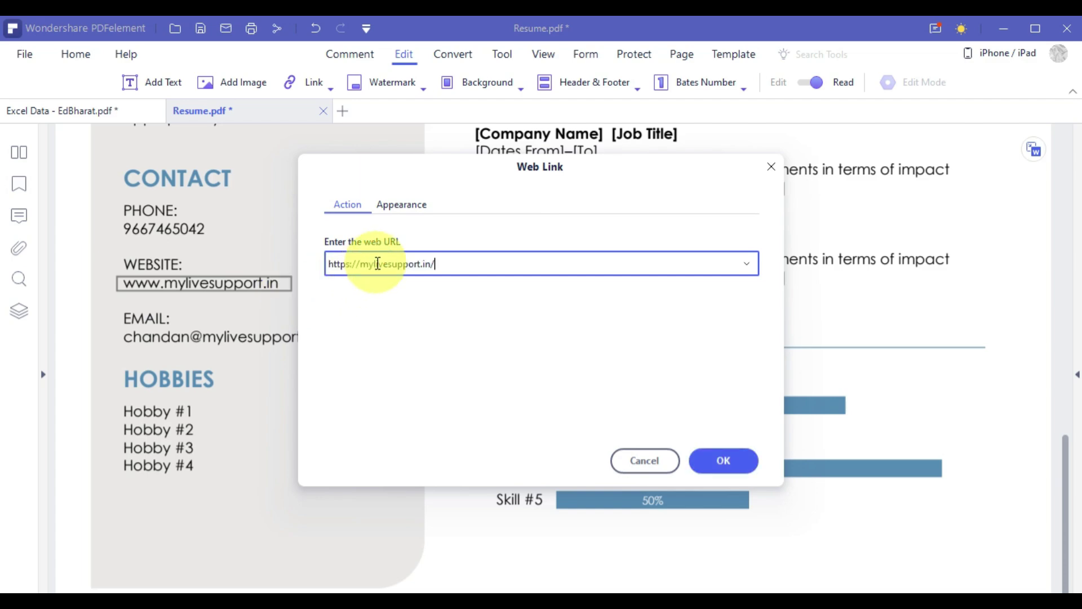
{"action": "left_click", "coordinate": [722, 460]}
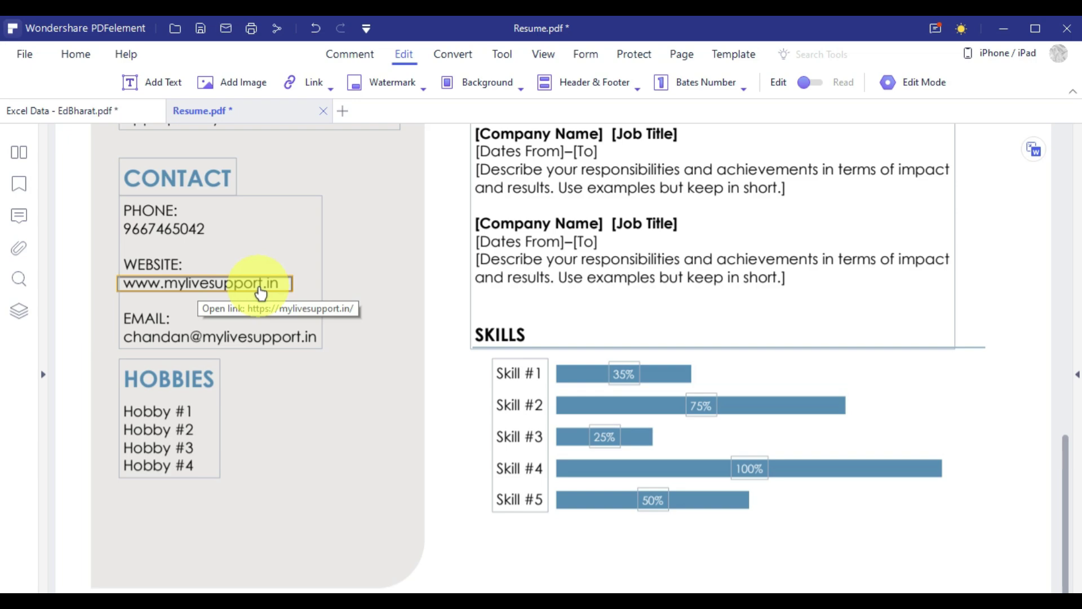
Start a new text watermark template reading 'EdBharat'.
{"action": "left_click", "coordinate": [381, 80]}
{"action": "left_click", "coordinate": [449, 117]}
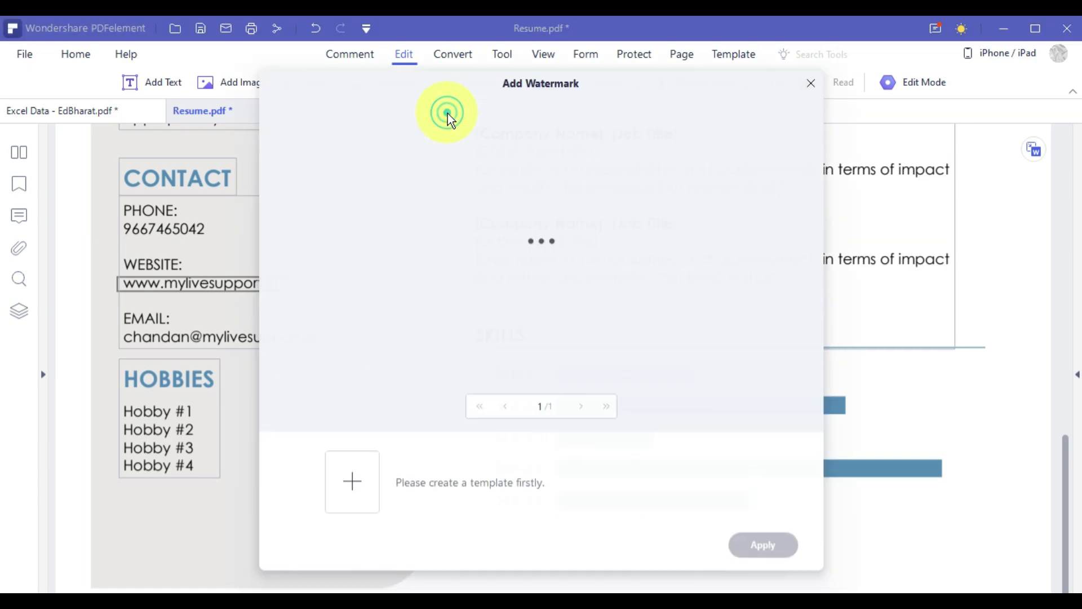
{"action": "left_click", "coordinate": [353, 503]}
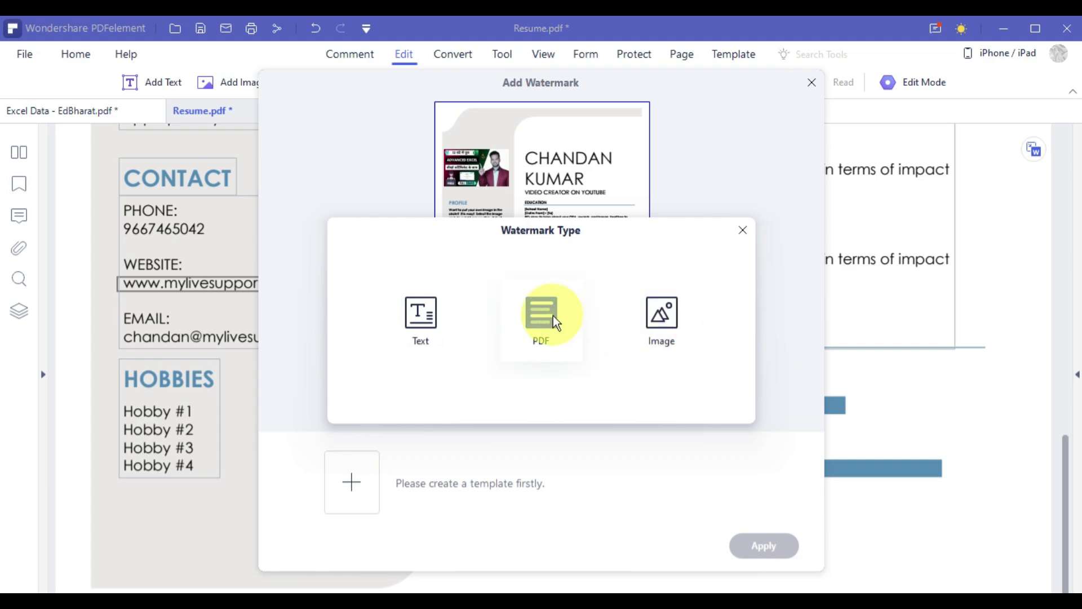
{"action": "left_click", "coordinate": [421, 316]}
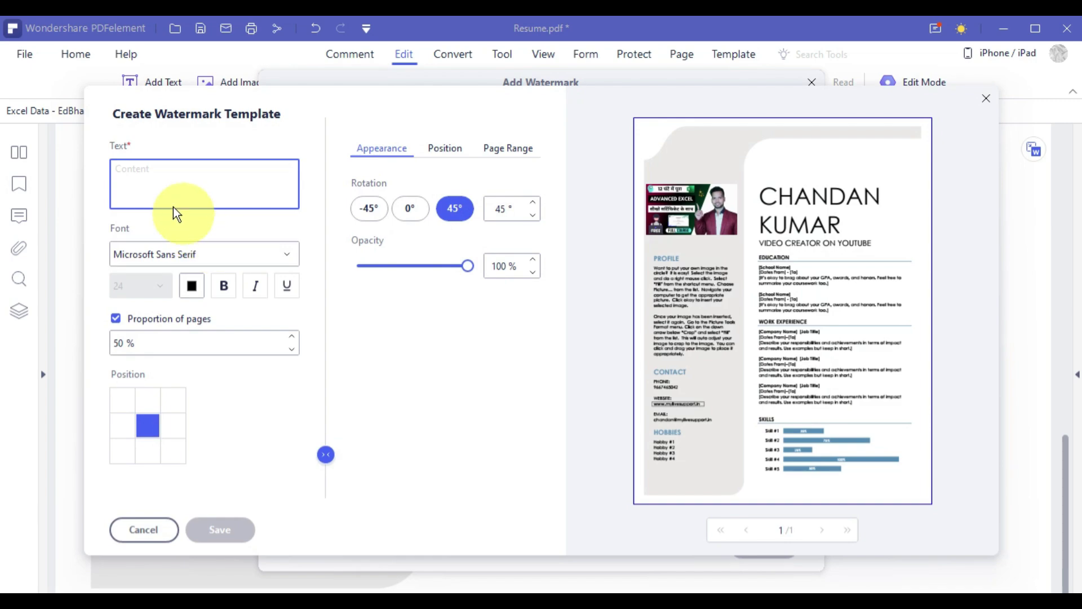
{"action": "left_click", "coordinate": [150, 184]}
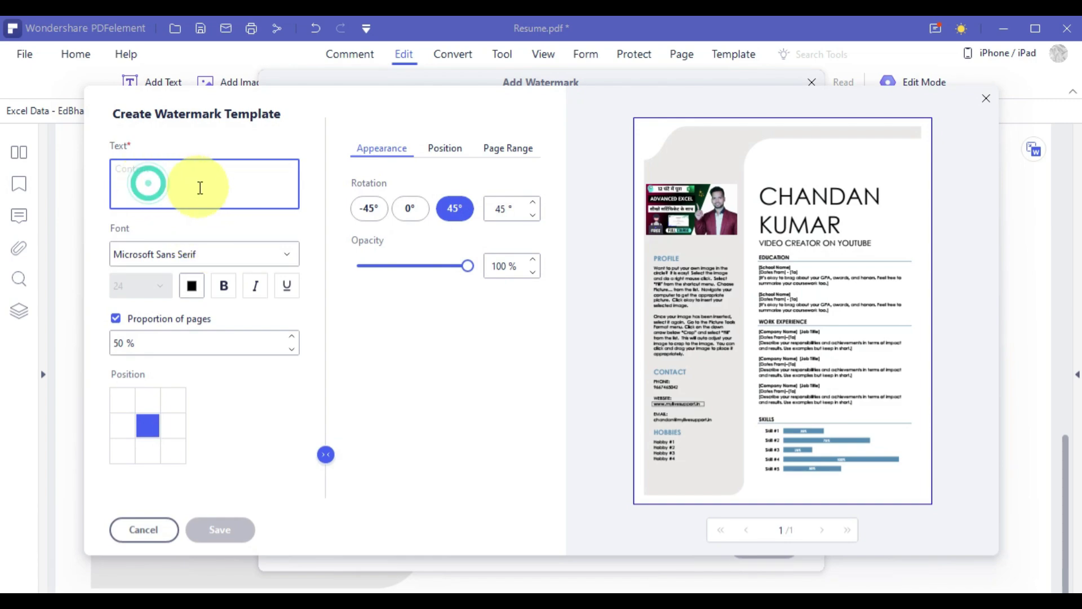
{"action": "left_click", "coordinate": [231, 188]}
{"action": "type", "text": "EdBharat"}
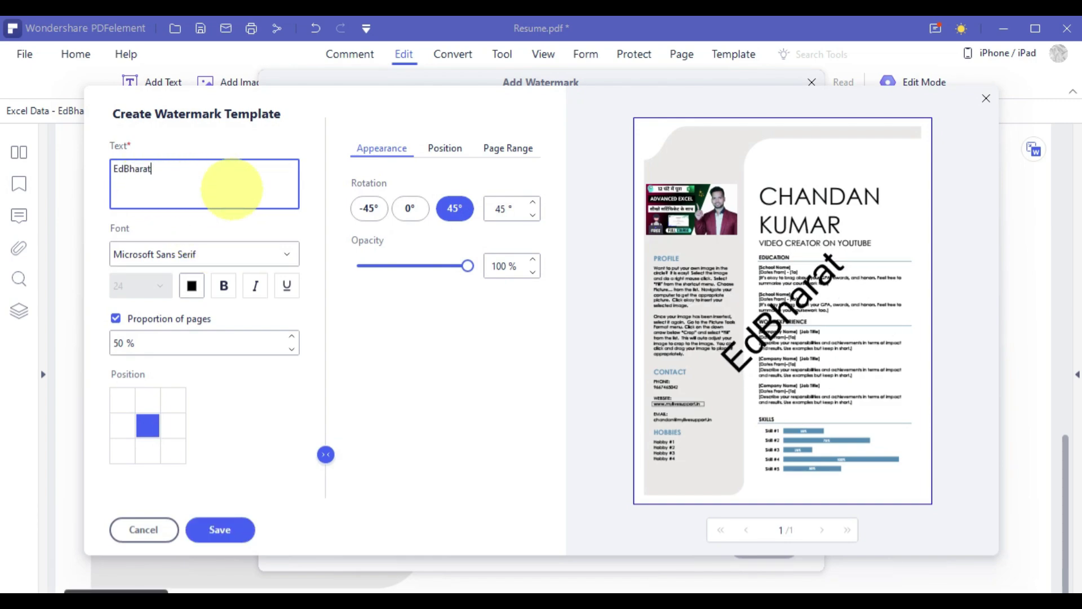
Tilt the EdBharat watermark to a 48° rotation.
{"action": "left_click", "coordinate": [401, 208]}
{"action": "left_click", "coordinate": [366, 209]}
{"action": "left_click", "coordinate": [407, 208]}
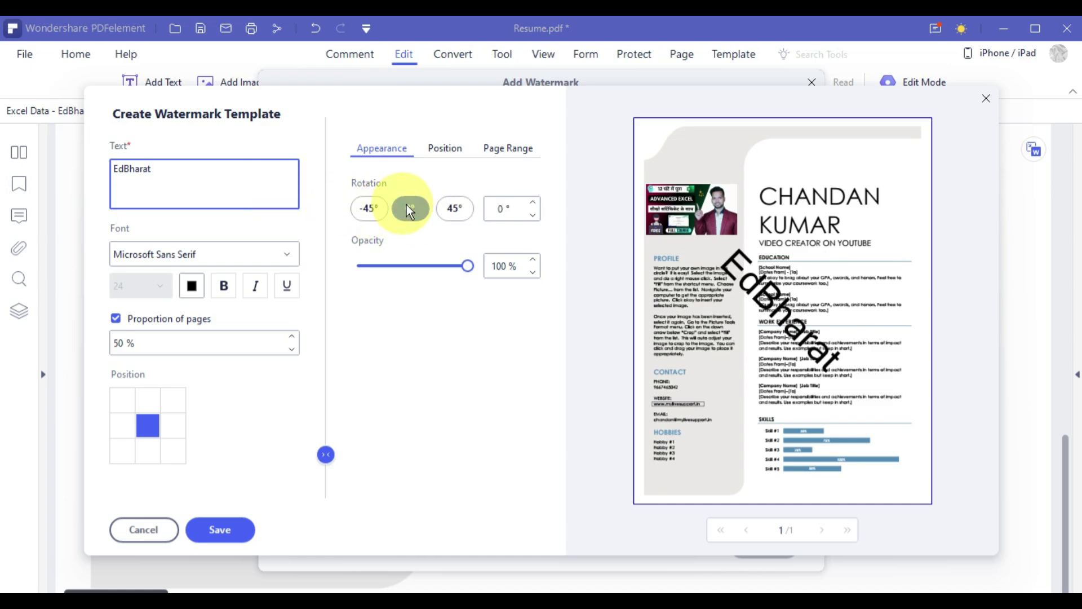
{"action": "left_click", "coordinate": [451, 208]}
{"action": "left_click", "coordinate": [532, 202]}
{"action": "left_click", "coordinate": [534, 202]}
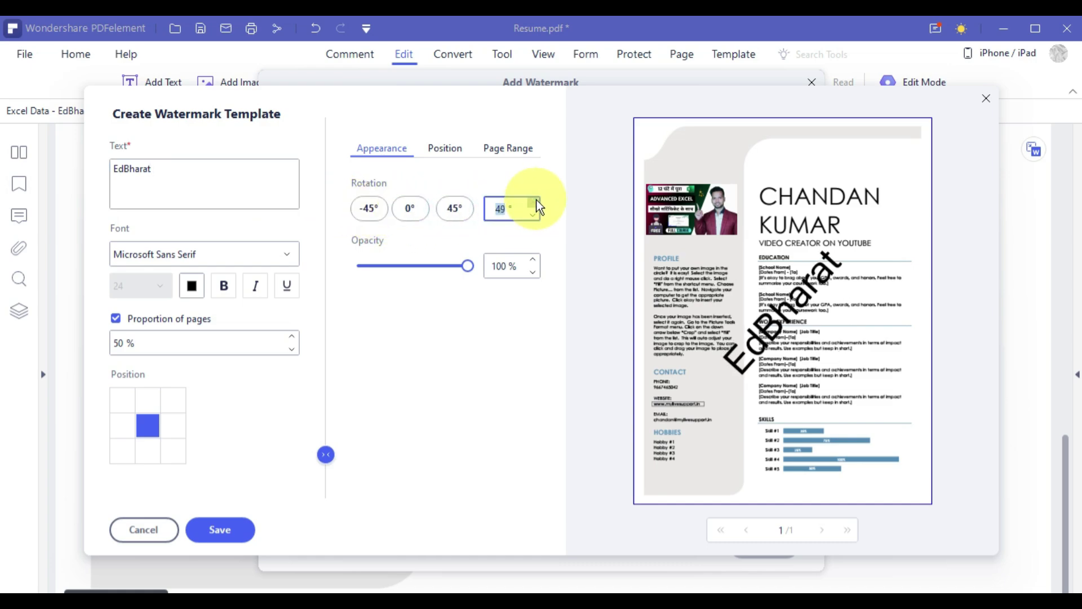
{"action": "left_click", "coordinate": [534, 202]}
{"action": "left_click", "coordinate": [534, 201]}
{"action": "left_click", "coordinate": [534, 216]}
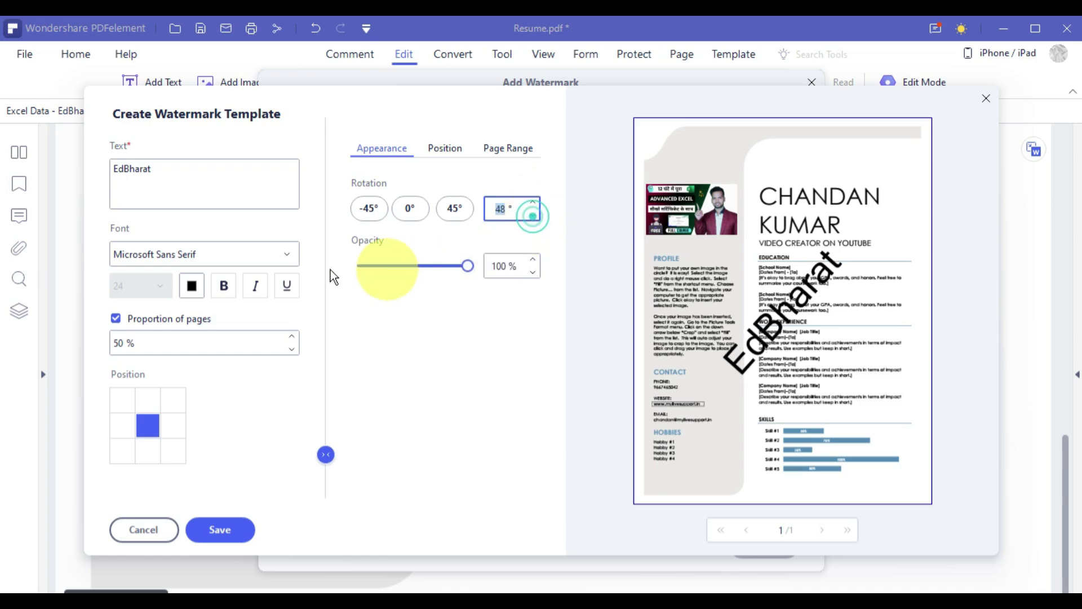
Set watermark opacity to 30%, keep black text, and centre it on the page.
{"action": "left_click_drag", "start_coordinate": [467, 266], "coordinate": [392, 269]}
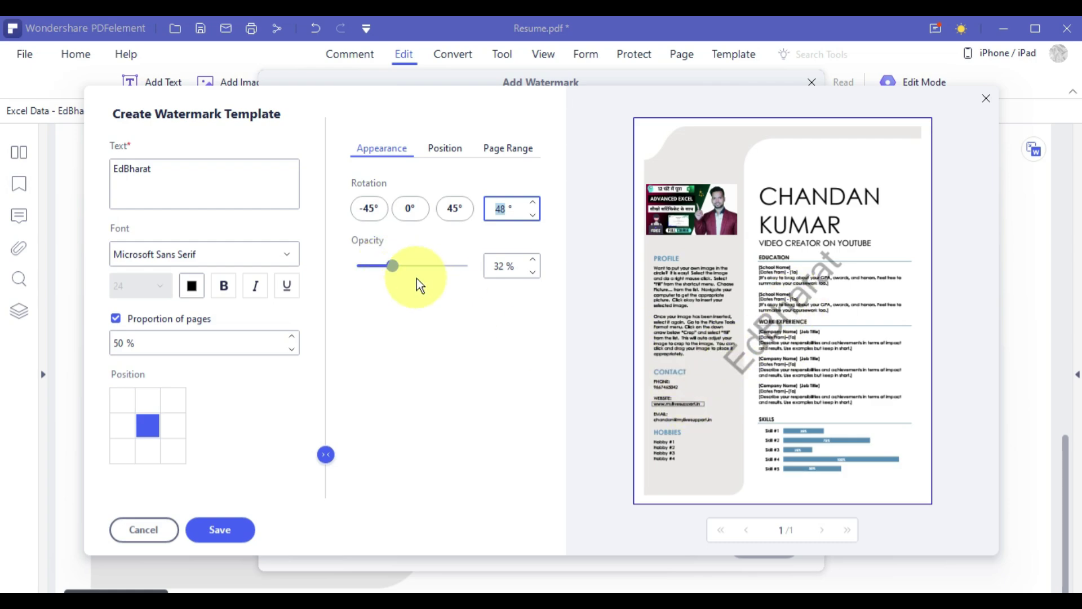
{"action": "mouse_move", "coordinate": [397, 269]}
{"action": "left_mouse_down"}
{"action": "mouse_move", "coordinate": [437, 269]}
{"action": "mouse_move", "coordinate": [389, 274]}
{"action": "left_mouse_up"}
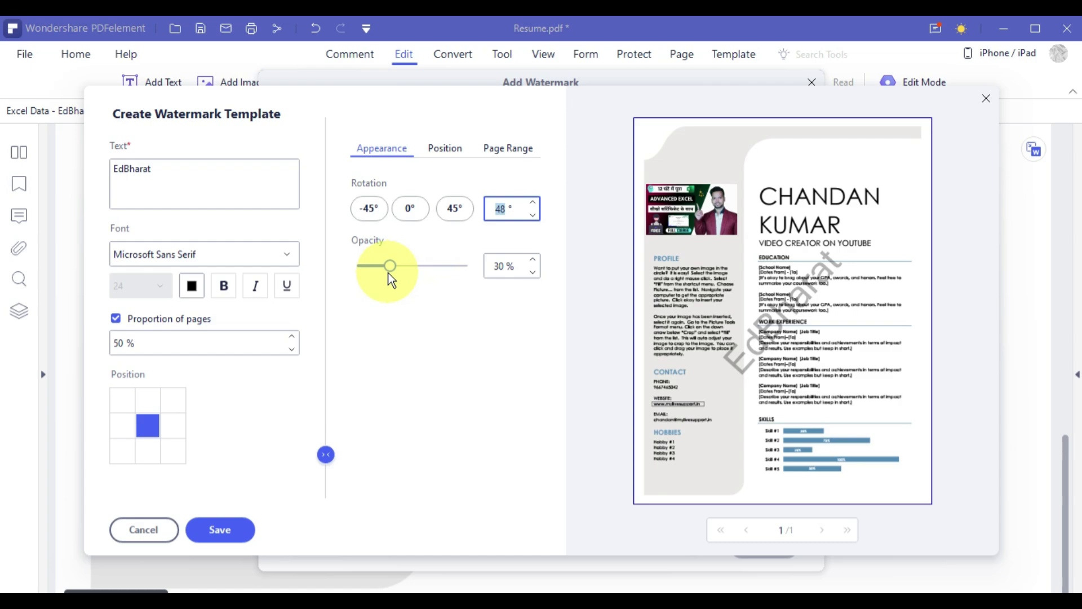
{"action": "left_click", "coordinate": [194, 286]}
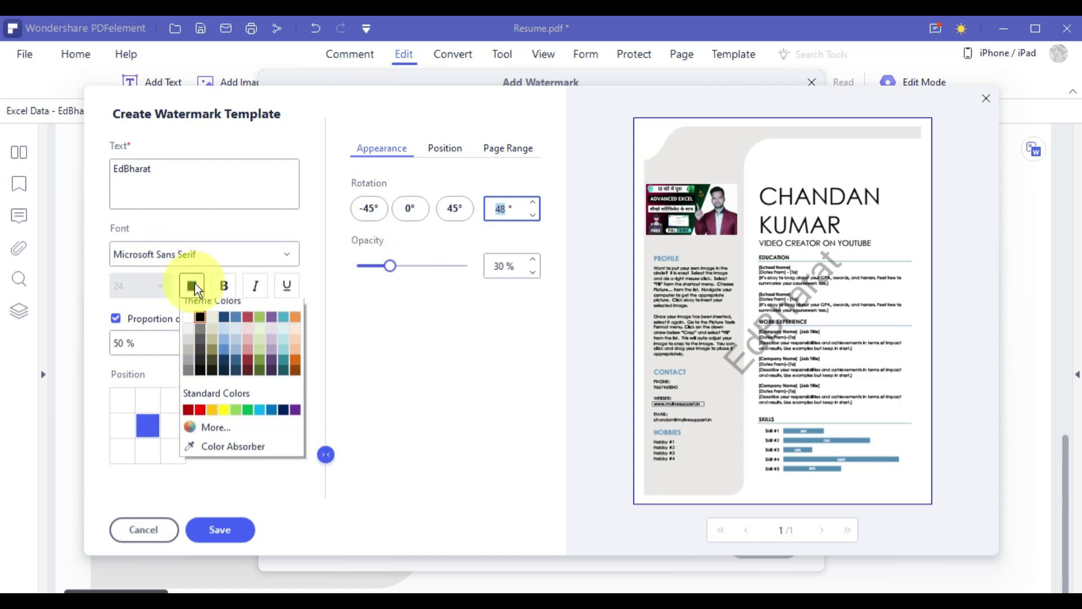
{"action": "left_click", "coordinate": [385, 347]}
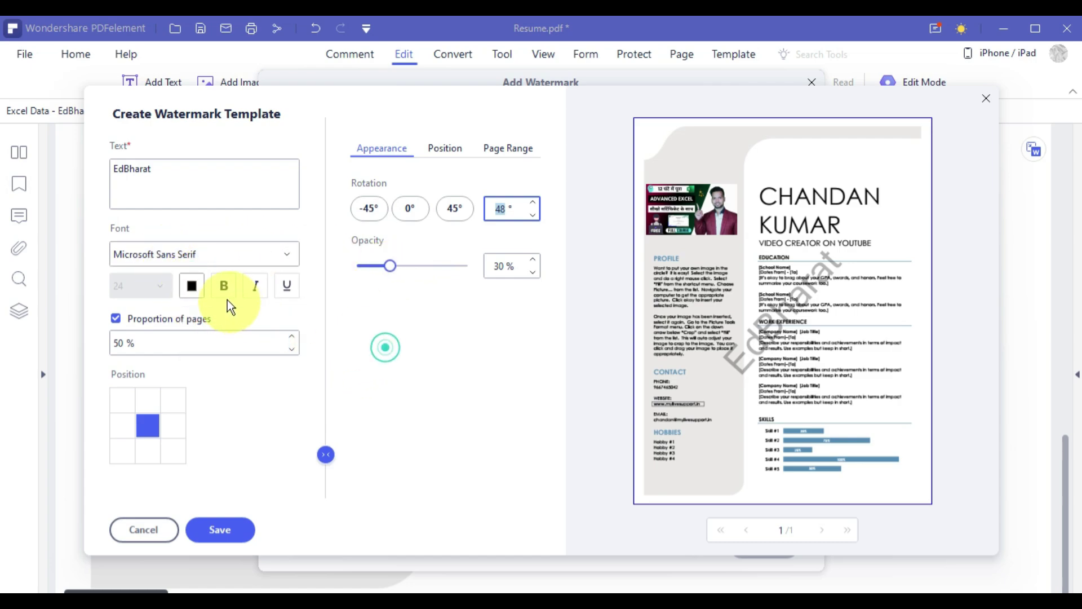
{"action": "left_click", "coordinate": [146, 400]}
{"action": "left_click", "coordinate": [148, 424]}
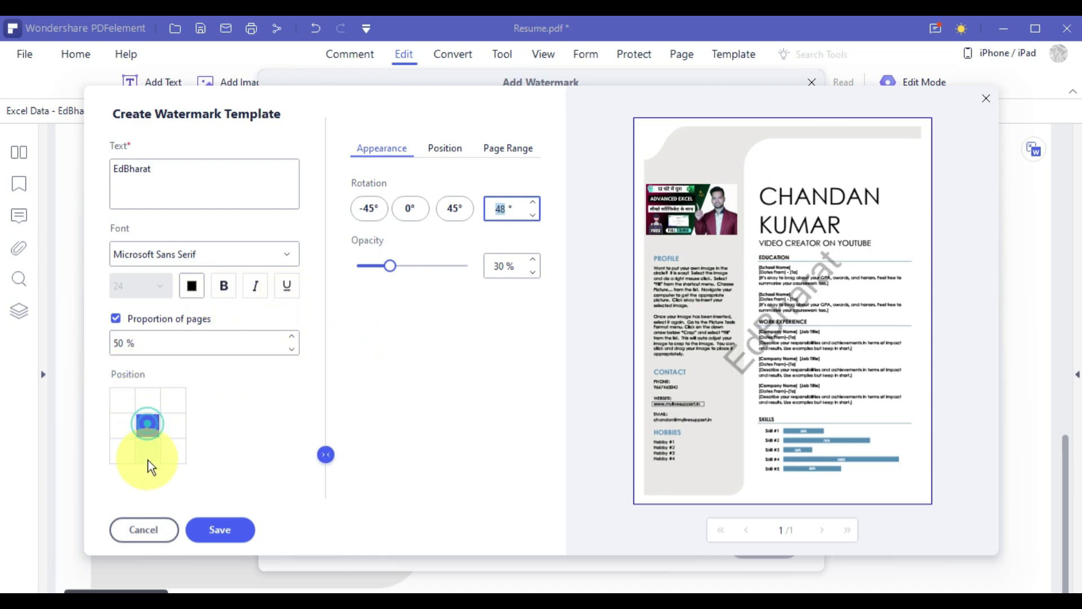
{"action": "left_click", "coordinate": [148, 454]}
{"action": "left_click", "coordinate": [148, 433]}
{"action": "left_click", "coordinate": [149, 400]}
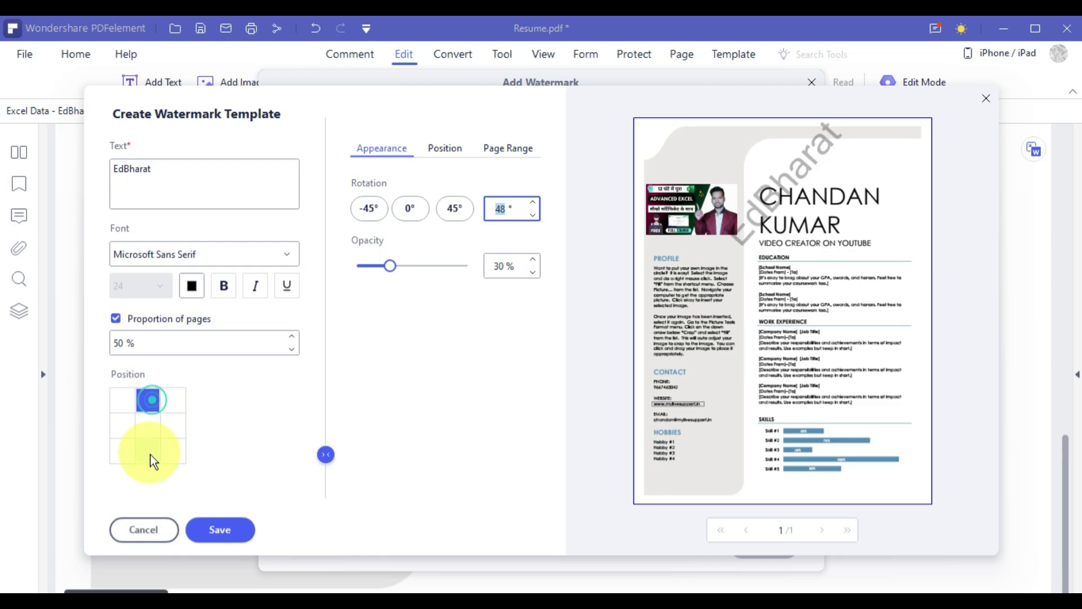
{"action": "left_click", "coordinate": [148, 452]}
{"action": "left_click", "coordinate": [149, 420]}
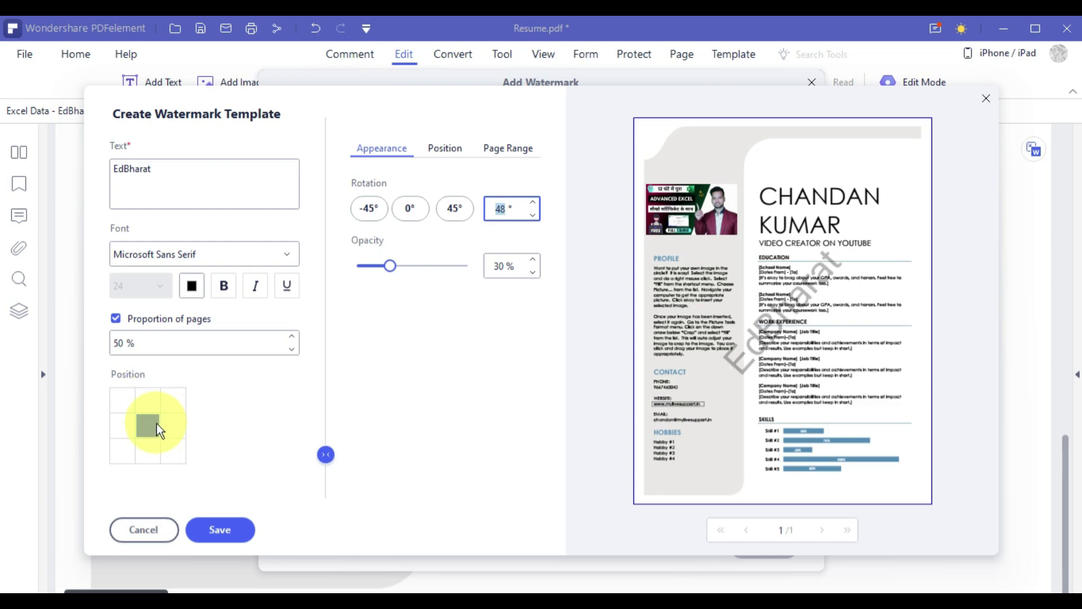
Save the EdBharat watermark template and apply it to the resume.
{"action": "left_click", "coordinate": [235, 529]}
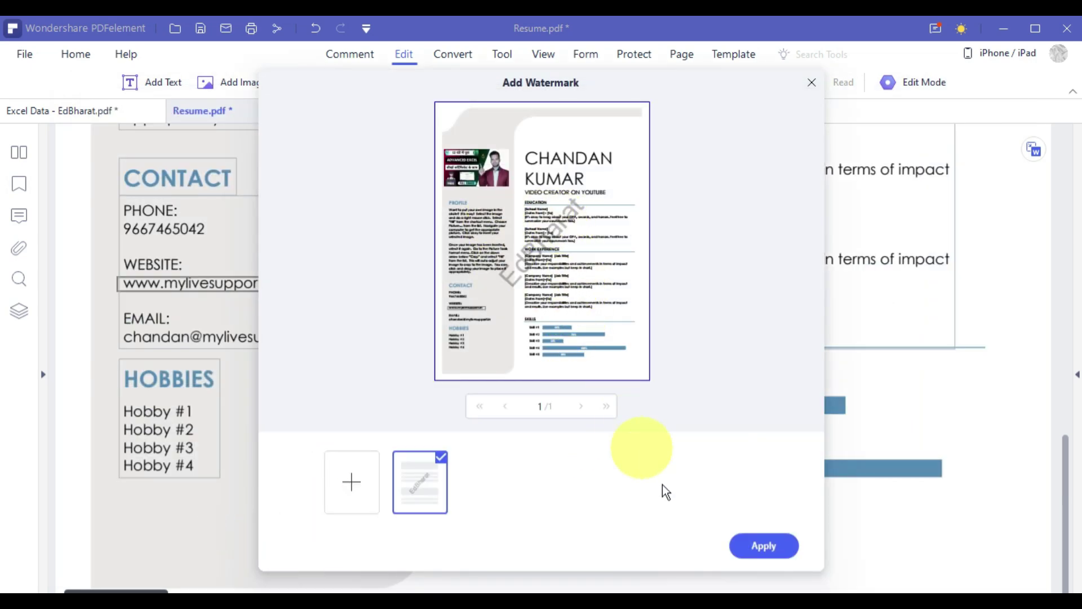
{"action": "left_click", "coordinate": [771, 546]}
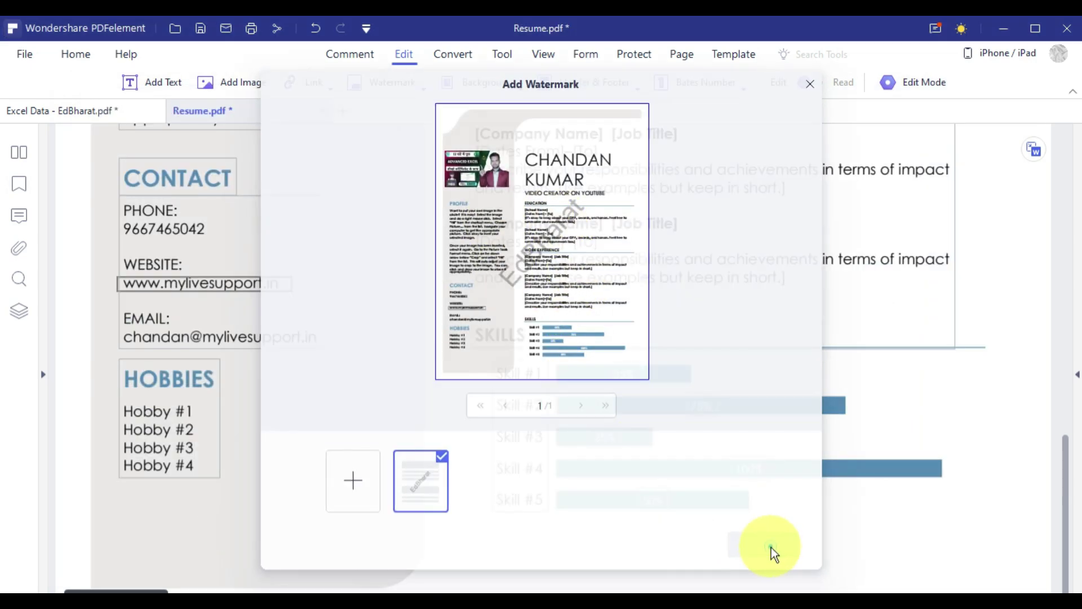
{"action": "scroll", "coordinate": [490, 366], "scroll_direction": "up", "scroll_amount": 2}
{"action": "scroll", "coordinate": [502, 361], "scroll_direction": "up", "scroll_amount": 6}
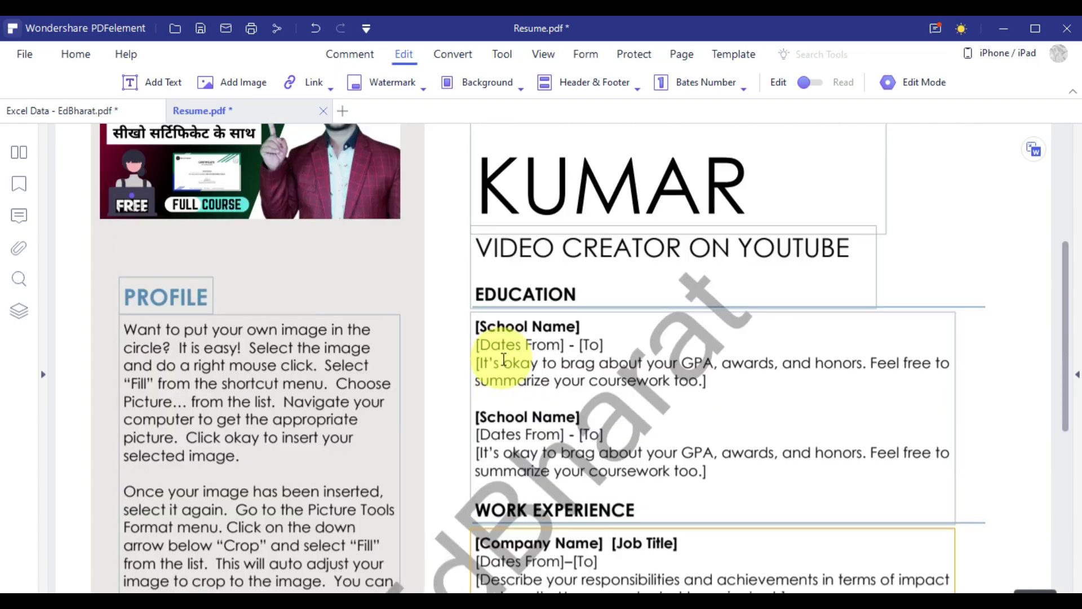
{"action": "scroll", "coordinate": [526, 361], "scroll_direction": "down", "scroll_amount": 3}
{"action": "scroll", "coordinate": [527, 532], "scroll_direction": "up", "scroll_amount": 5}
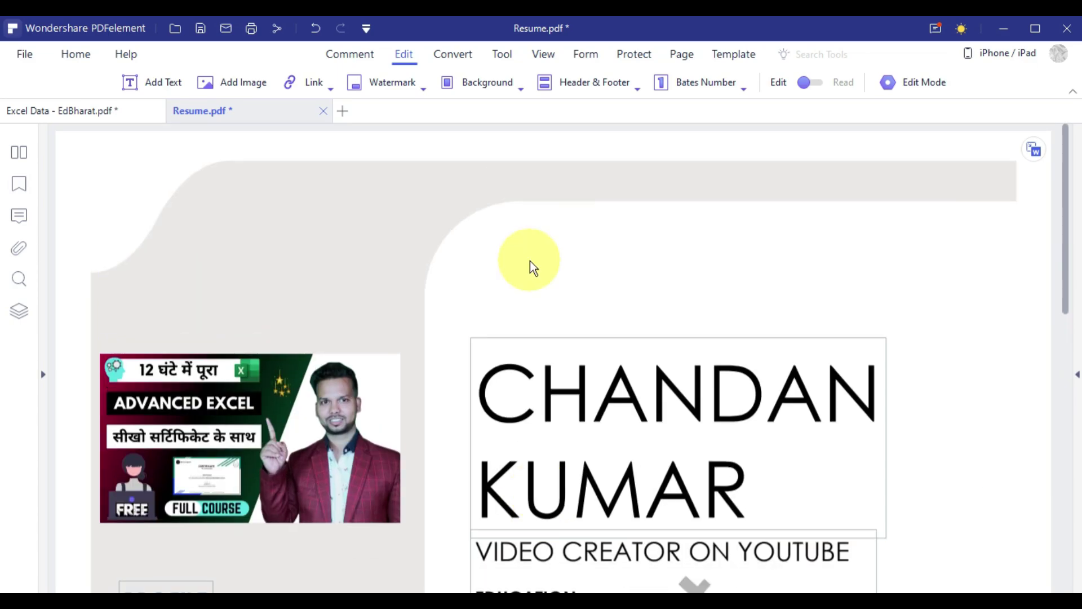
Preview a red solid-colour background, cancel it, and bring up the Header & Footer options.
{"action": "left_click", "coordinate": [478, 79]}
{"action": "left_click", "coordinate": [506, 112]}
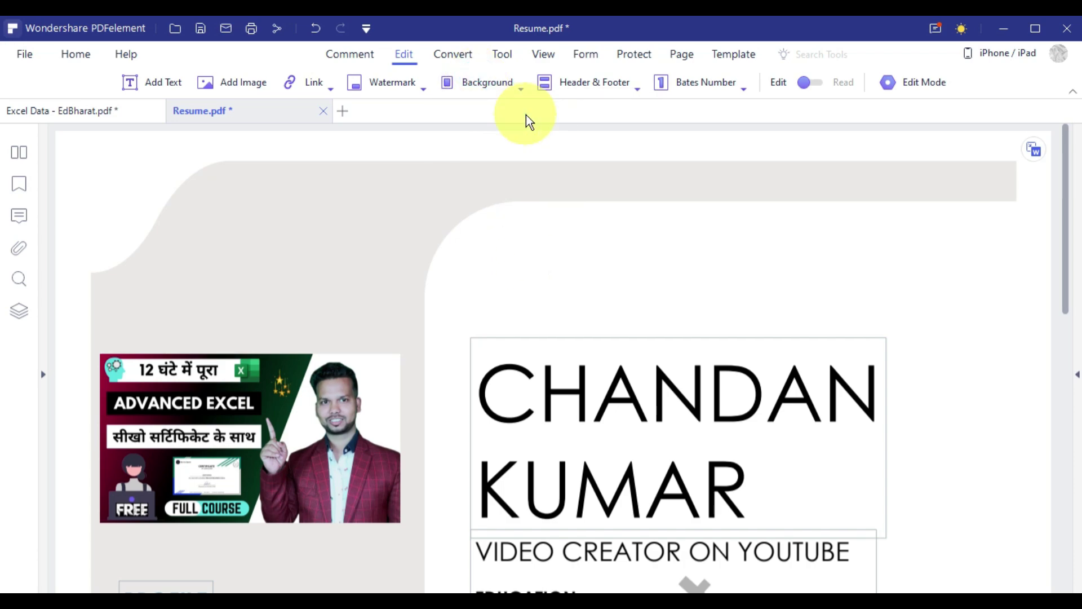
{"action": "left_click", "coordinate": [351, 502]}
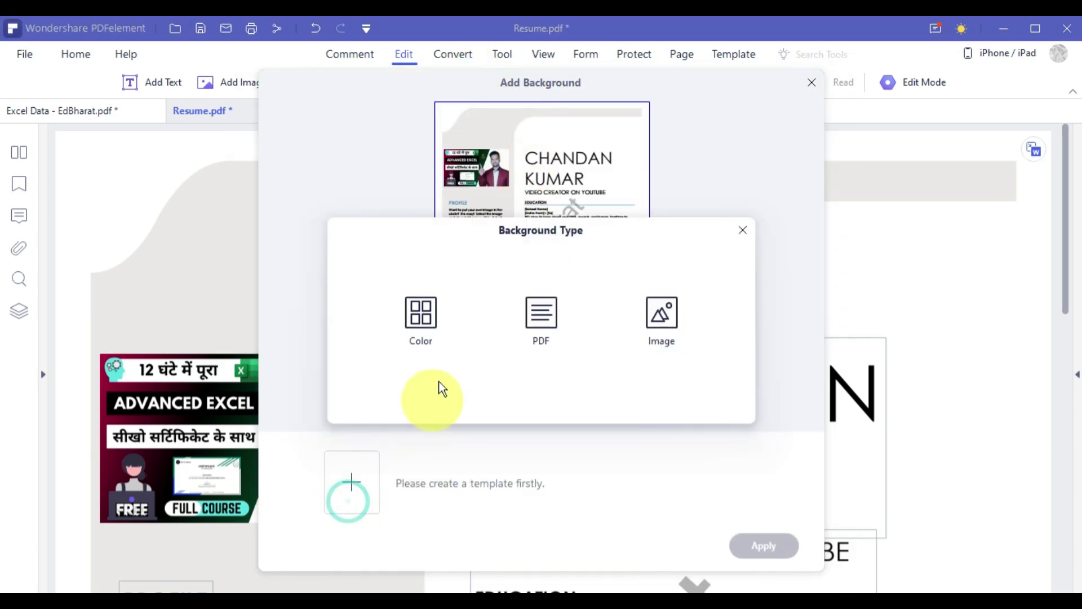
{"action": "left_click", "coordinate": [423, 307]}
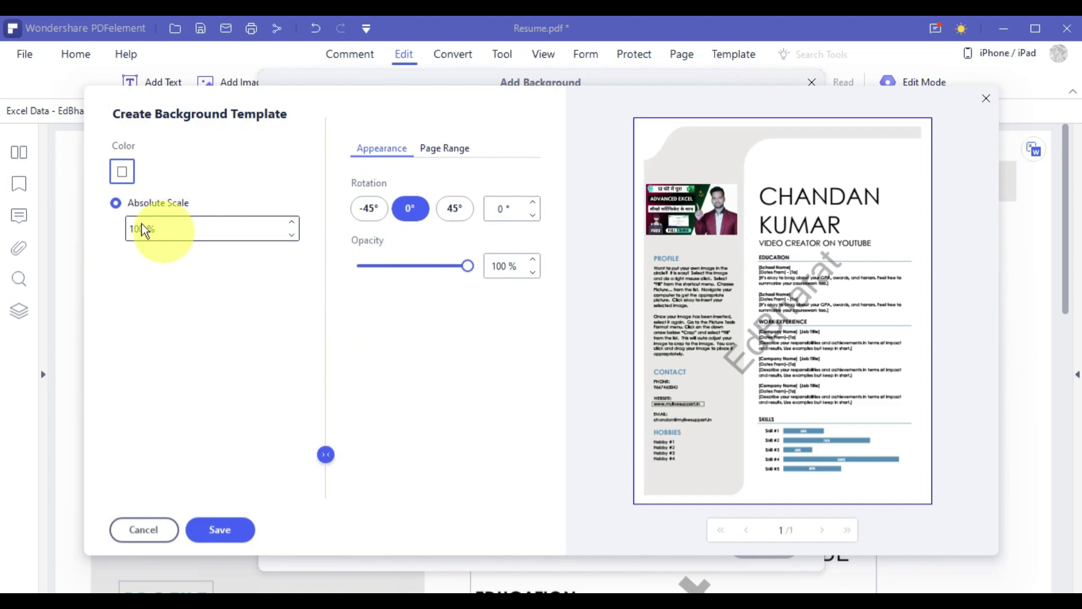
{"action": "left_click", "coordinate": [127, 174]}
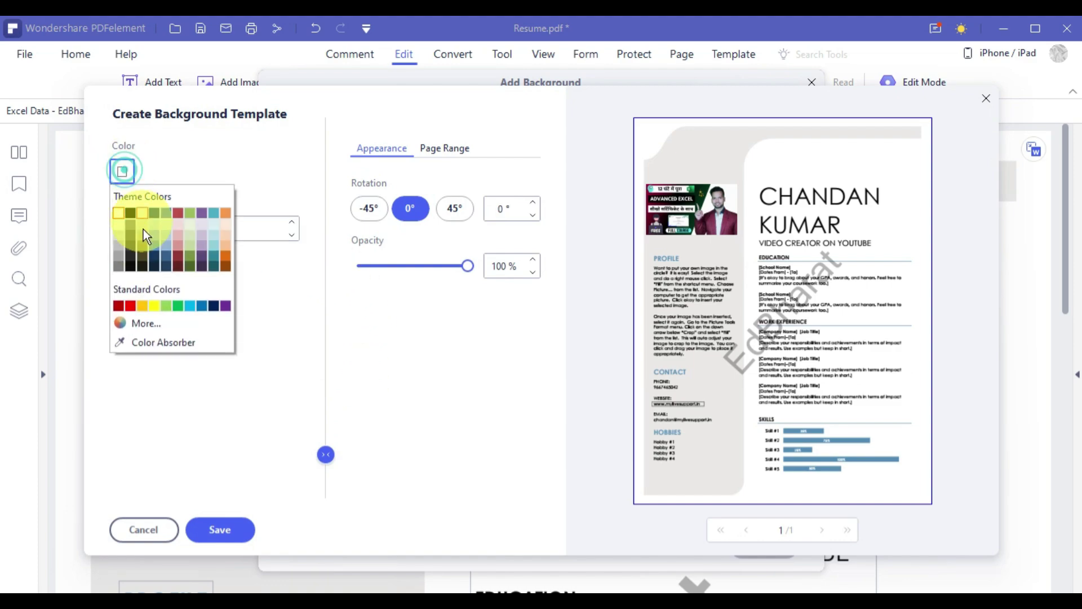
{"action": "left_click", "coordinate": [131, 306]}
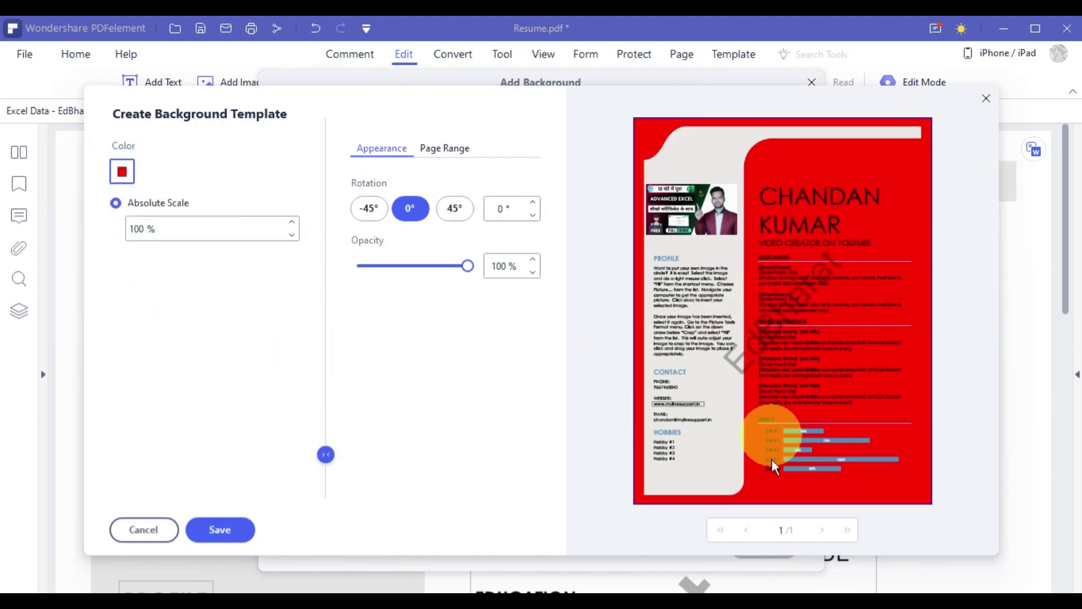
{"action": "left_click", "coordinate": [145, 530]}
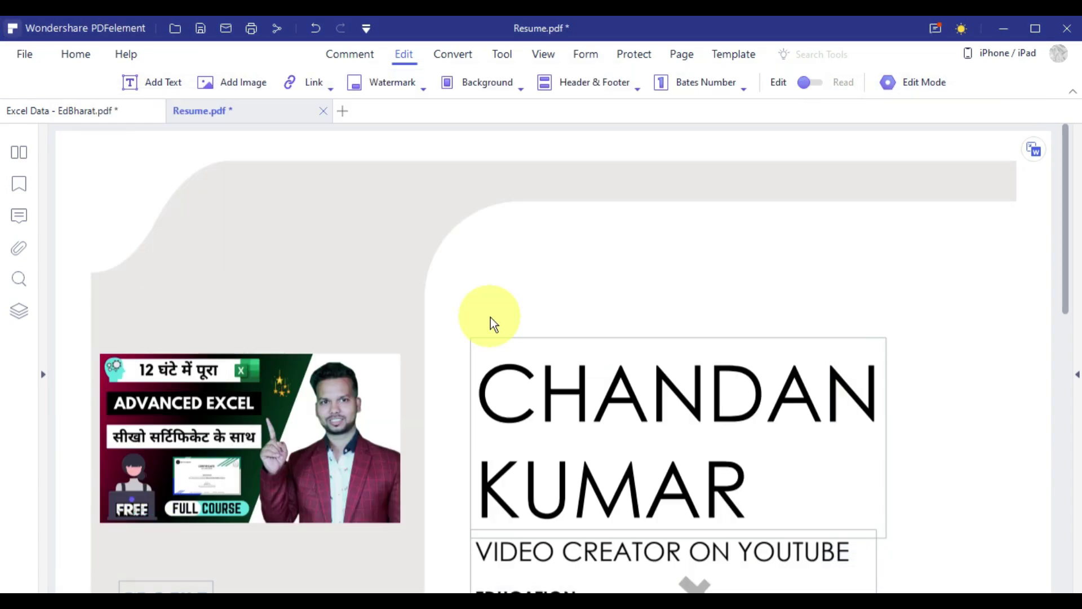
{"action": "left_click", "coordinate": [614, 83]}
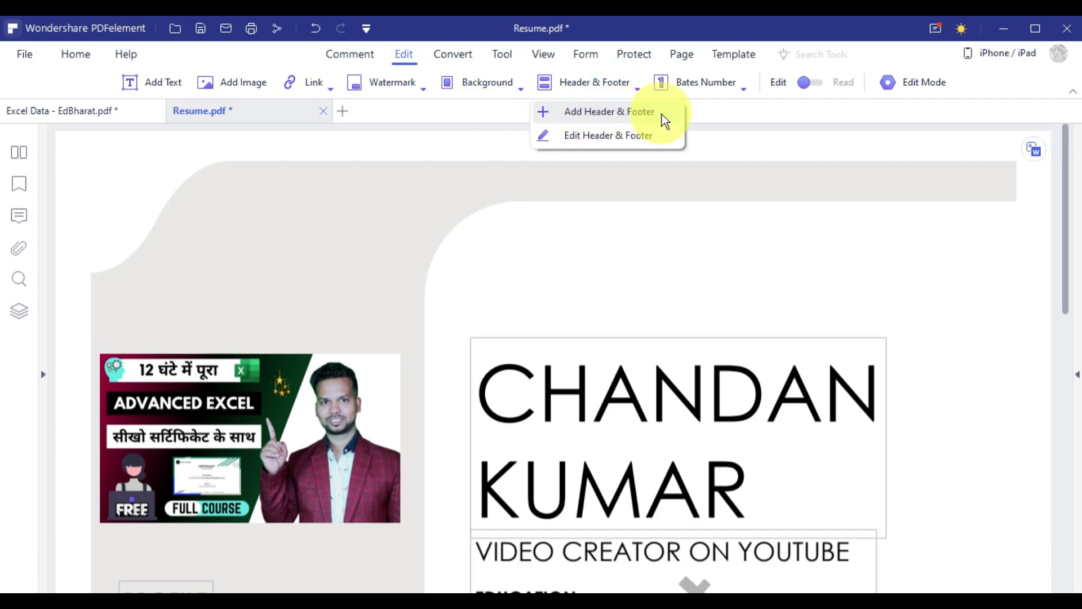
{"action": "left_click", "coordinate": [738, 86]}
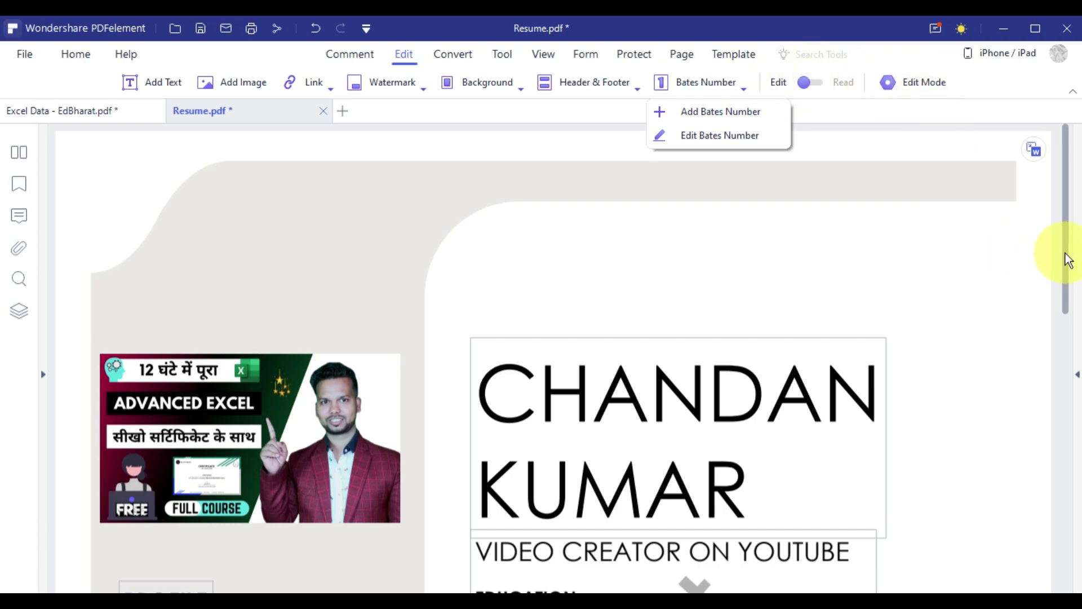
{"action": "left_click_drag", "start_coordinate": [1064, 252], "coordinate": [1064, 432]}
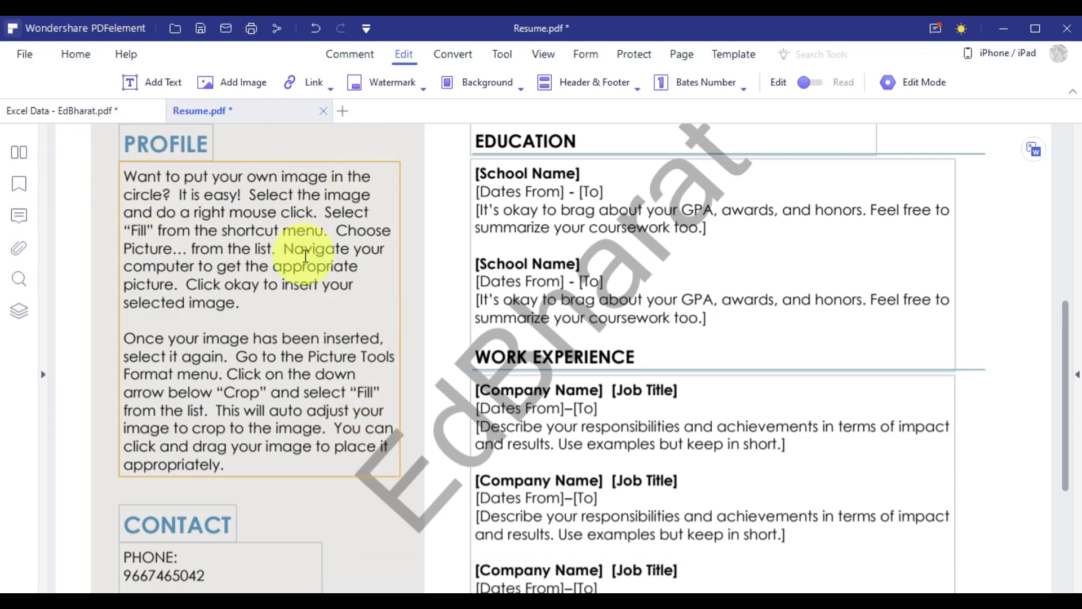
{"action": "left_click", "coordinate": [887, 80]}
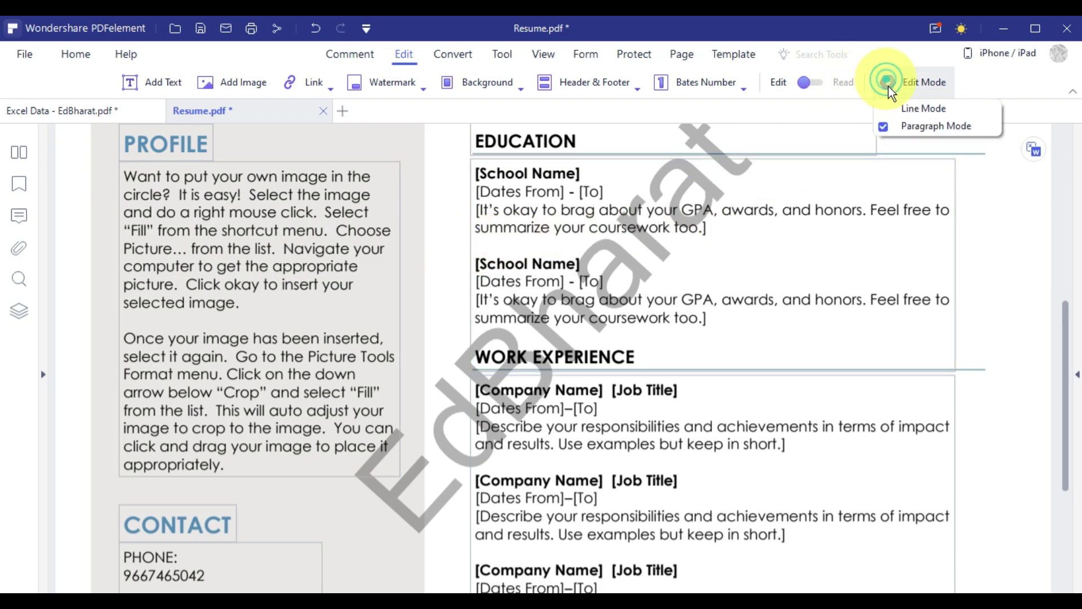
{"action": "left_click", "coordinate": [915, 109]}
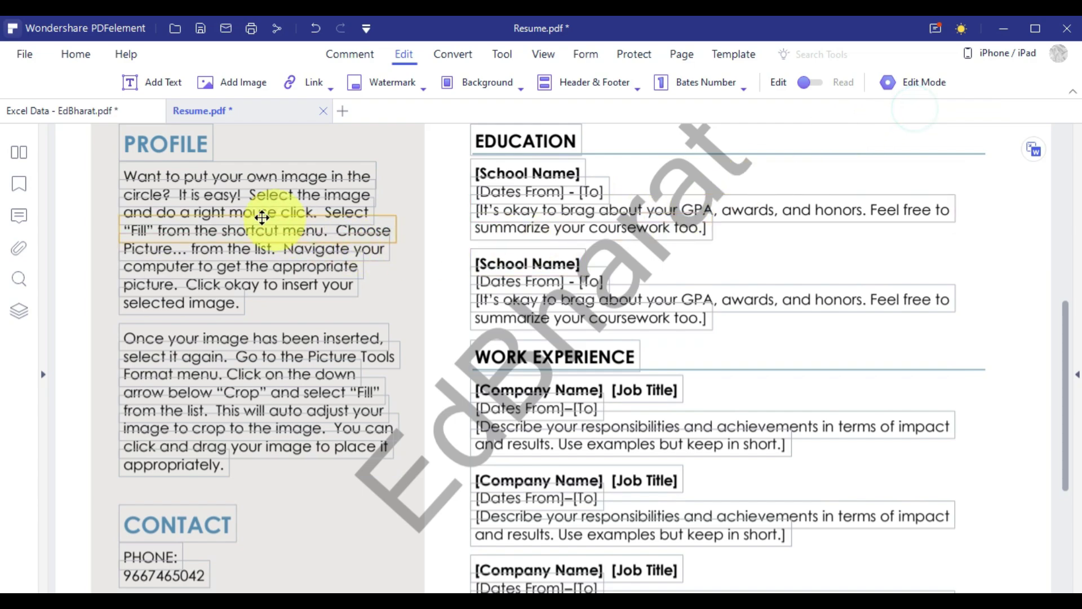
{"action": "left_click", "coordinate": [235, 181]}
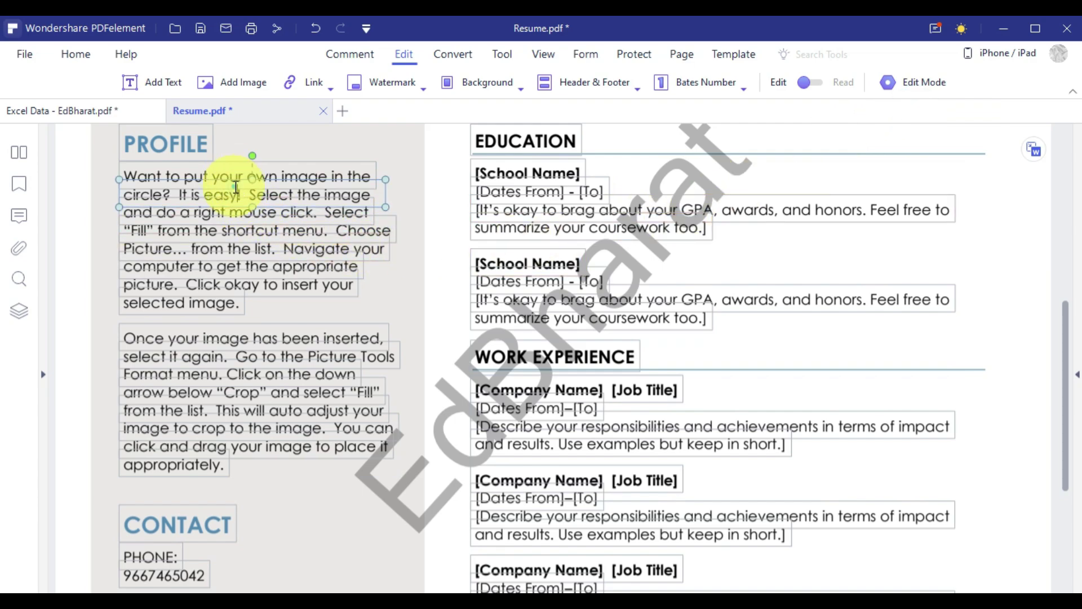
{"action": "left_click", "coordinate": [270, 255]}
{"action": "left_click", "coordinate": [219, 302]}
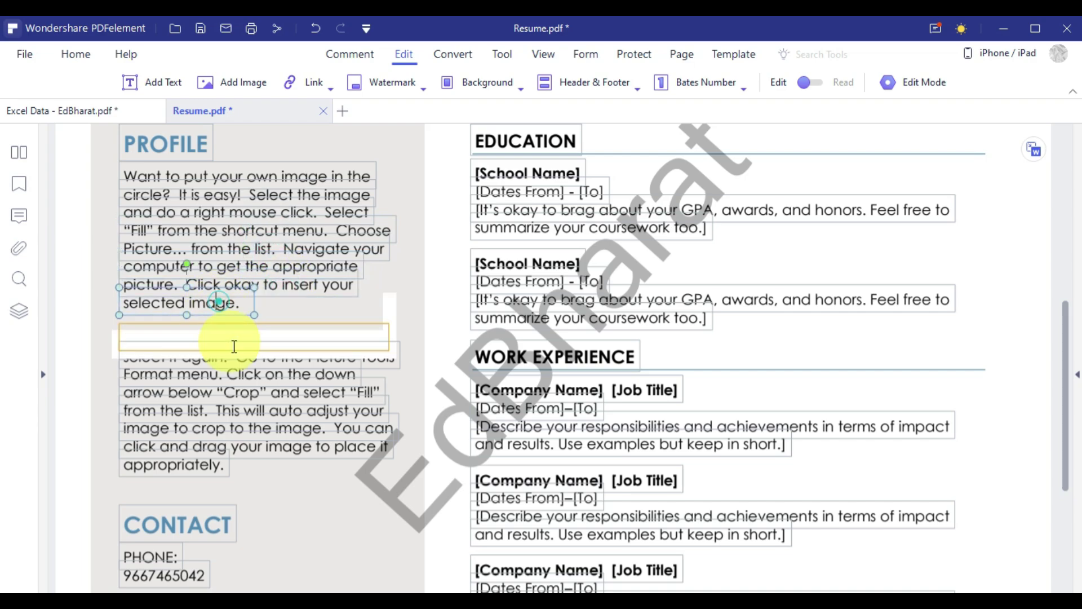
{"action": "left_click", "coordinate": [247, 378]}
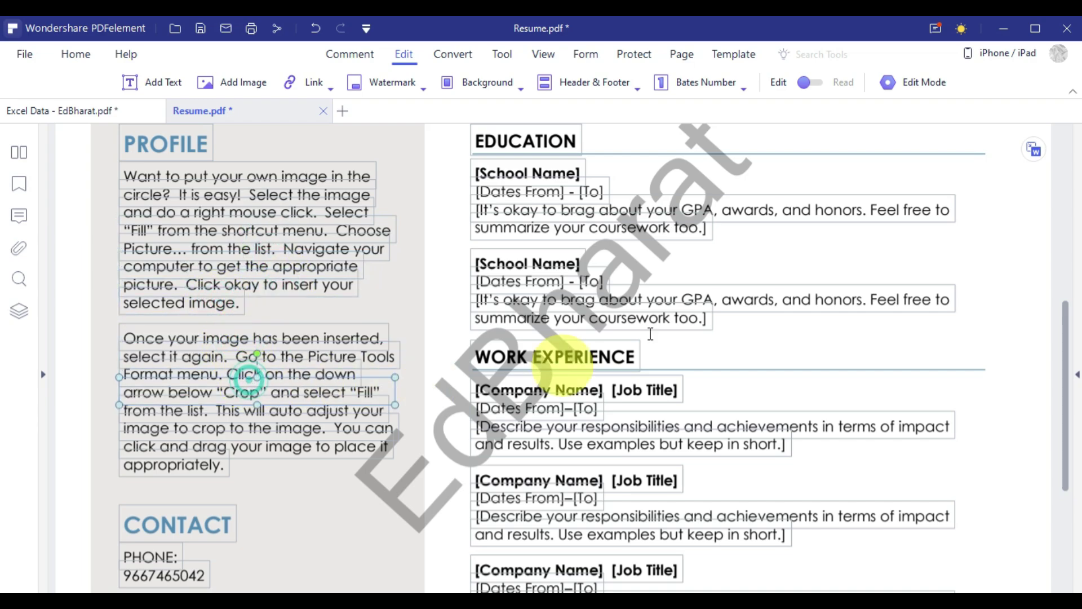
{"action": "left_click", "coordinate": [918, 82]}
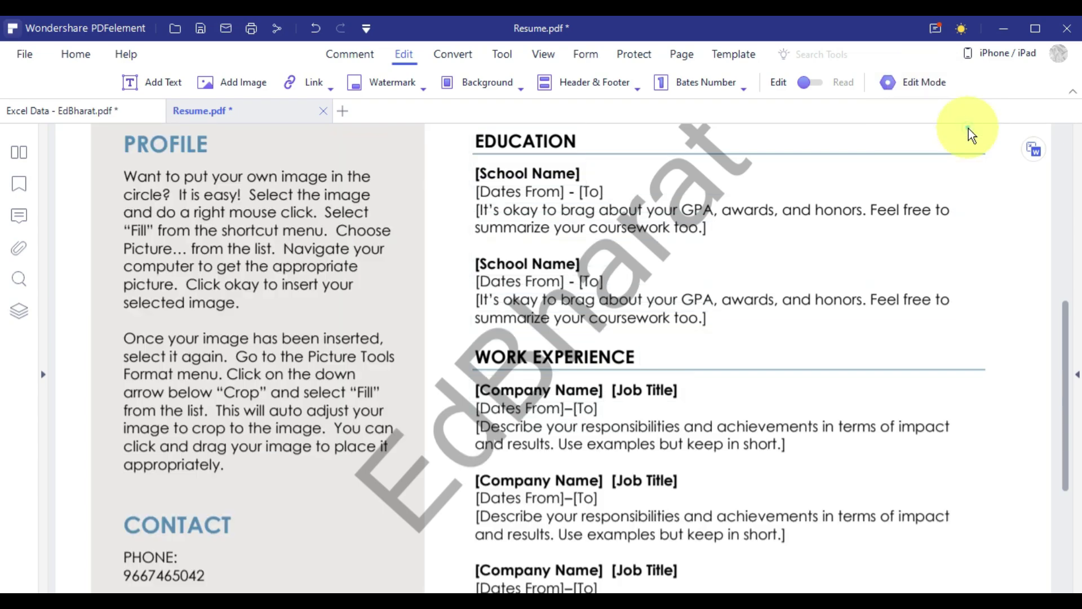
{"action": "left_click", "coordinate": [968, 128]}
{"action": "scroll", "coordinate": [558, 292], "scroll_direction": "up", "scroll_amount": 8}
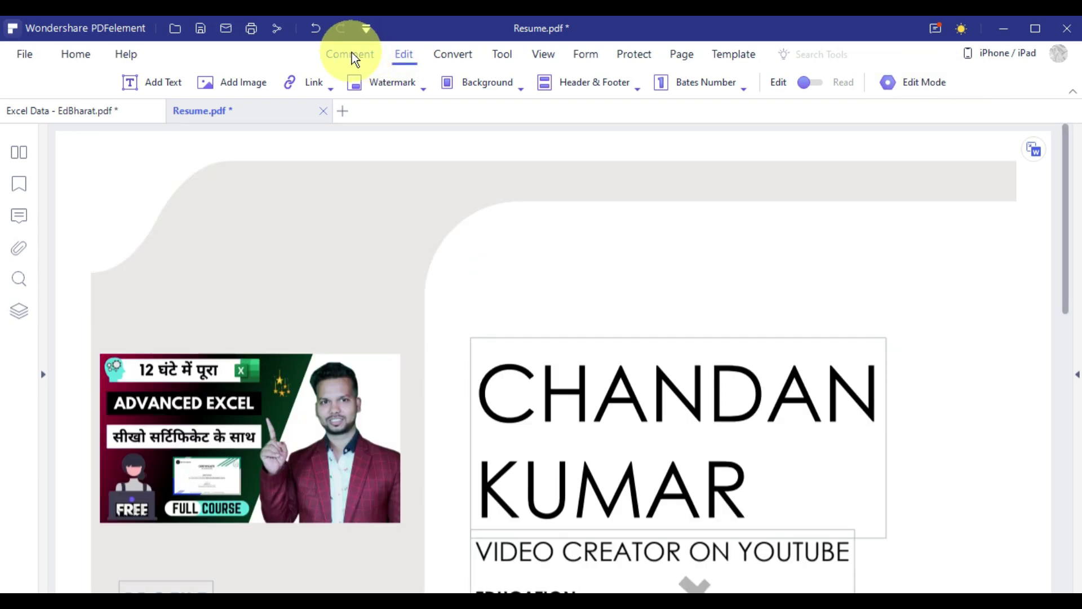
Highlight the subtitle words VIDEO CREATOR and set the highlight colour to red.
{"action": "left_click", "coordinate": [350, 54]}
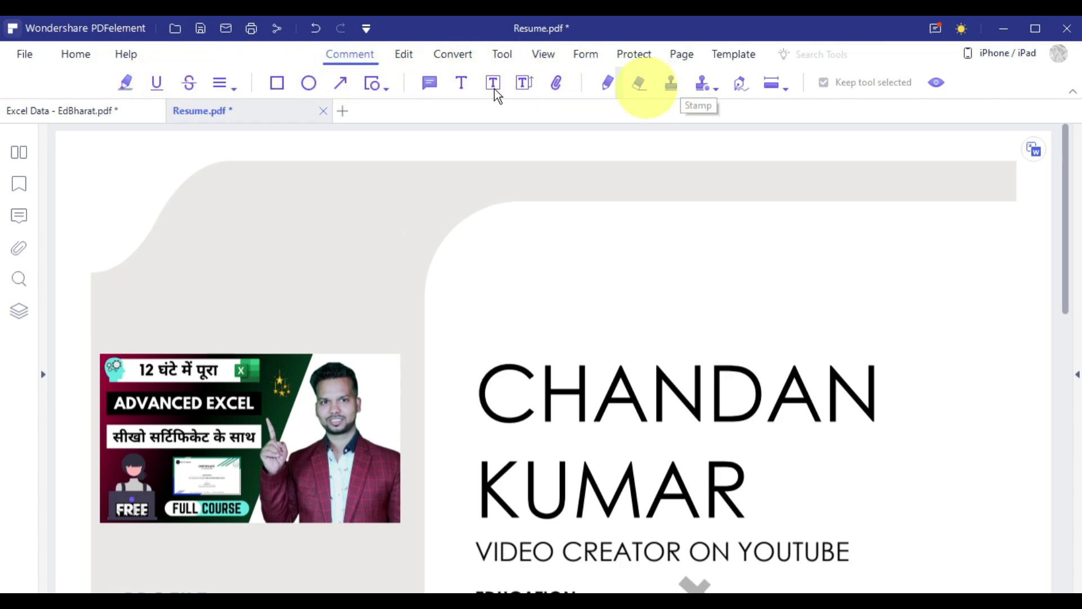
{"action": "left_click", "coordinate": [123, 83]}
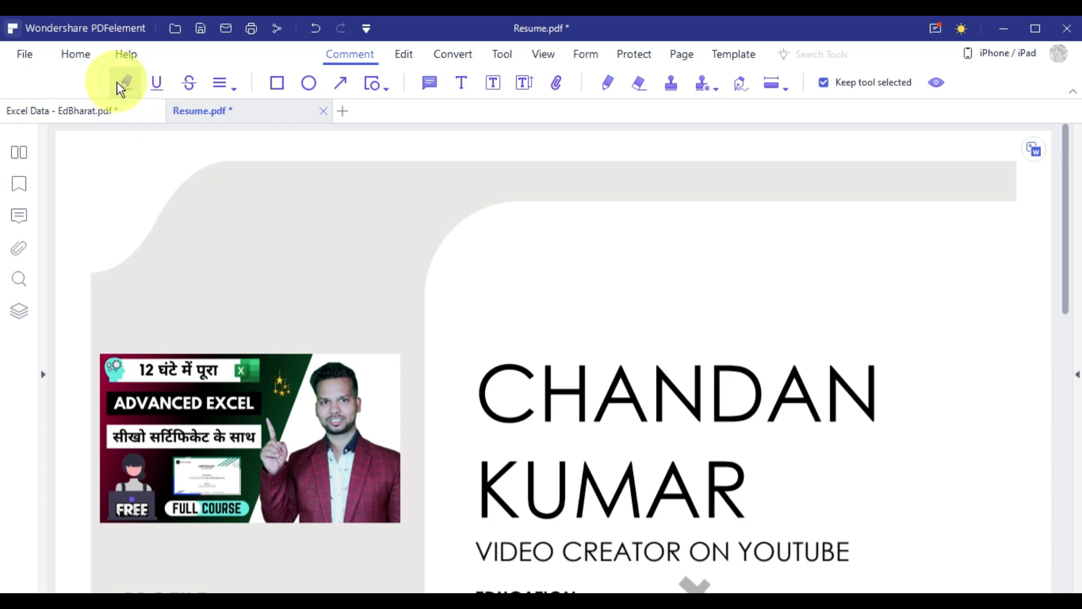
{"action": "scroll", "coordinate": [552, 372], "scroll_direction": "down", "scroll_amount": 2}
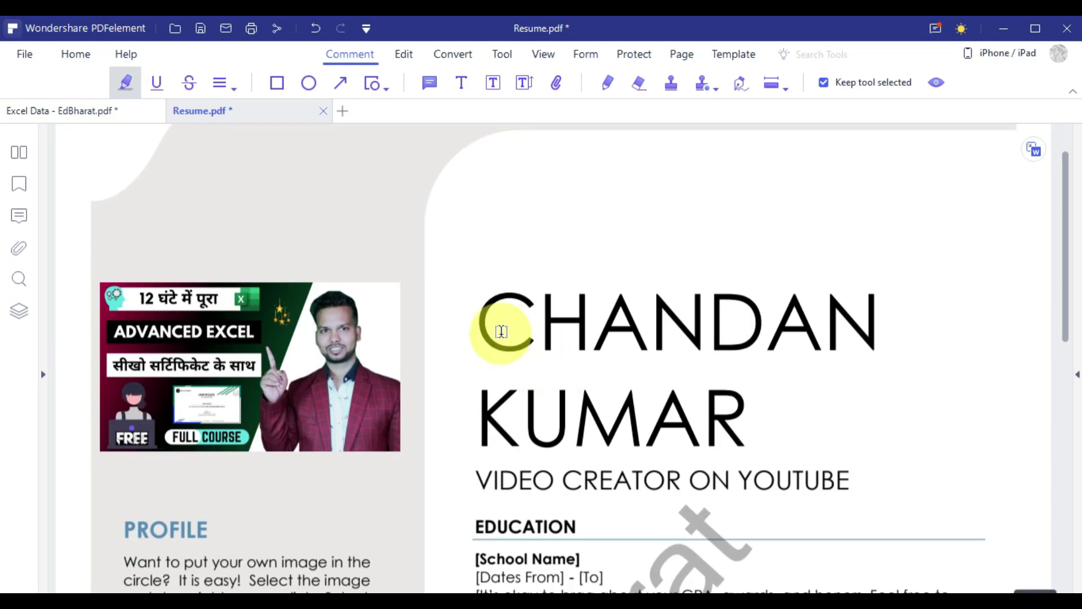
{"action": "scroll", "coordinate": [504, 350], "scroll_direction": "down", "scroll_amount": 1}
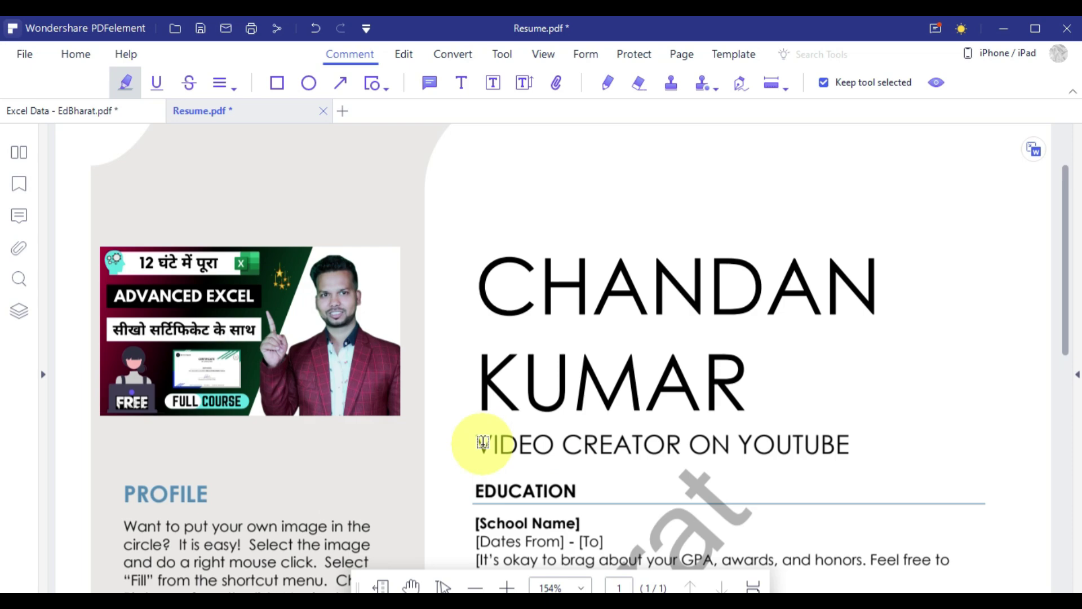
{"action": "left_click_drag", "start_coordinate": [483, 442], "coordinate": [705, 443]}
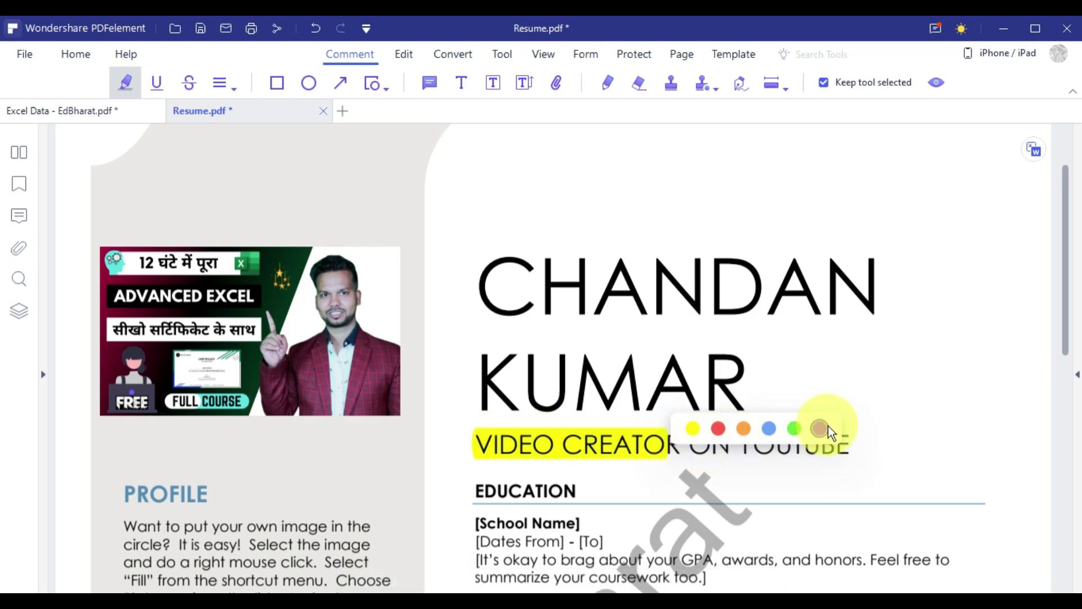
{"action": "left_click", "coordinate": [715, 429]}
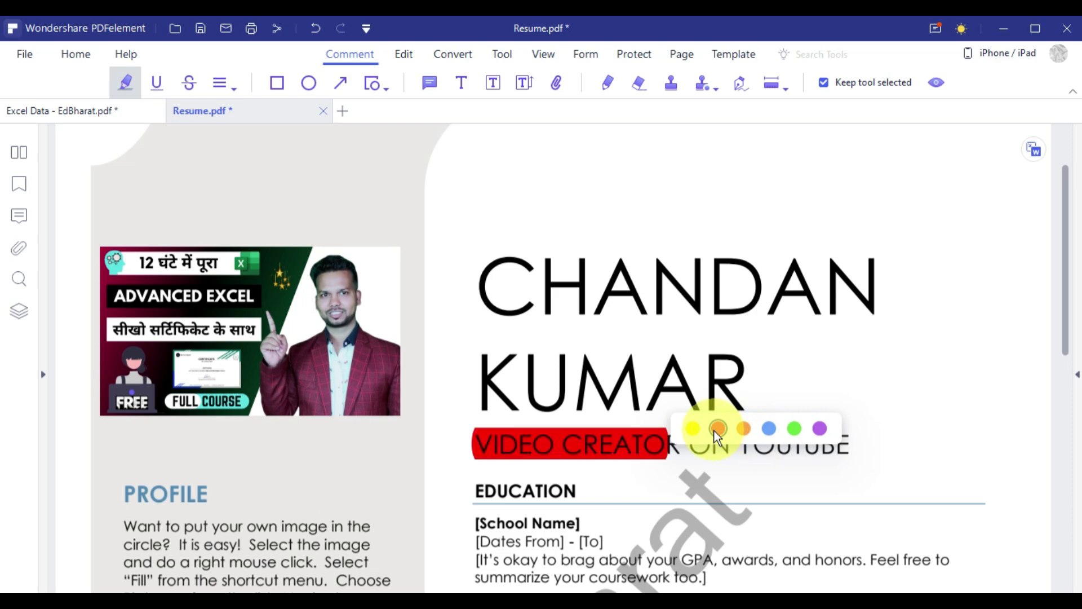
{"action": "left_click", "coordinate": [155, 83]}
{"action": "left_click", "coordinate": [154, 84]}
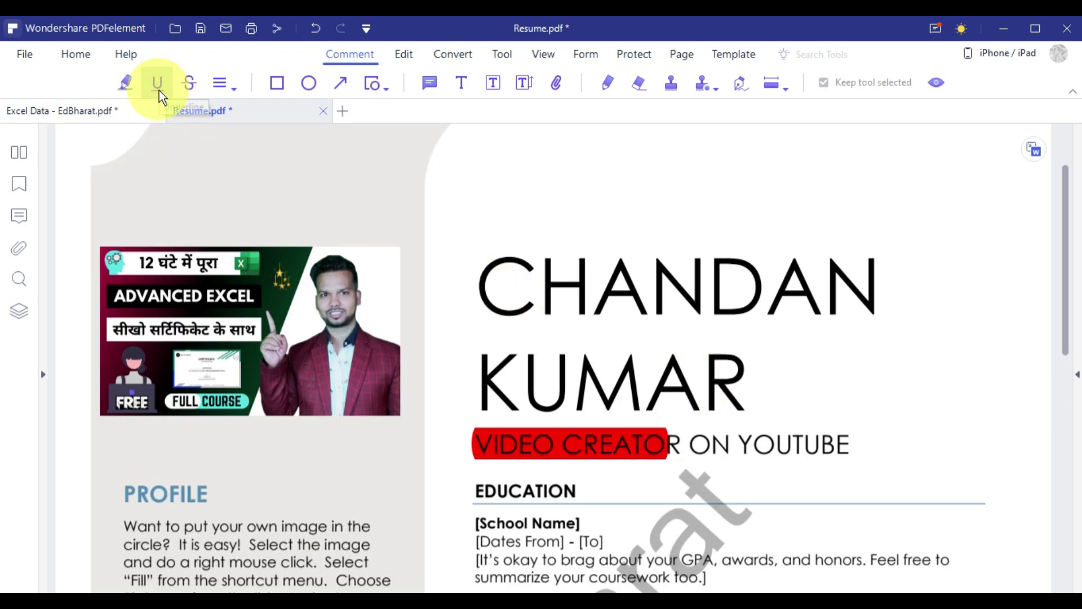
Underline YOUTUBE in the subtitle, settling on a purple underline colour.
{"action": "left_click", "coordinate": [158, 86]}
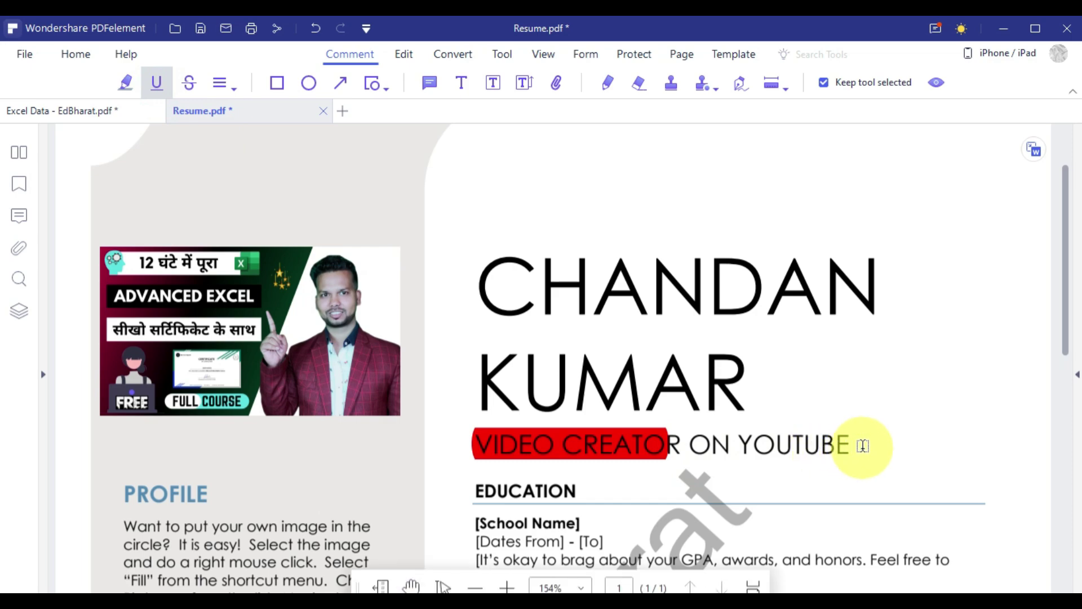
{"action": "left_click_drag", "start_coordinate": [860, 444], "coordinate": [733, 446]}
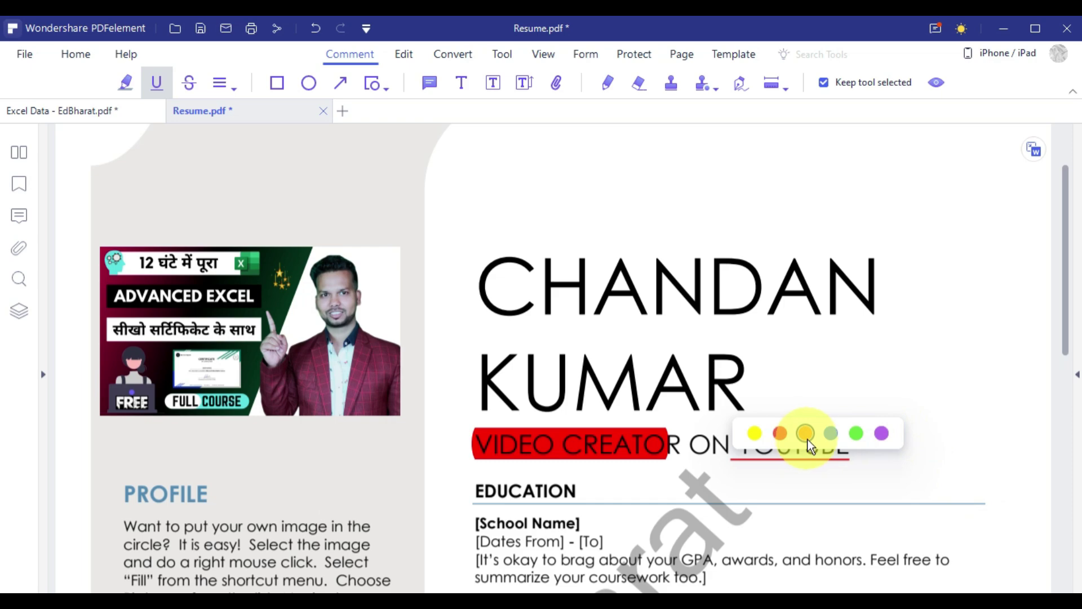
{"action": "left_click", "coordinate": [856, 437]}
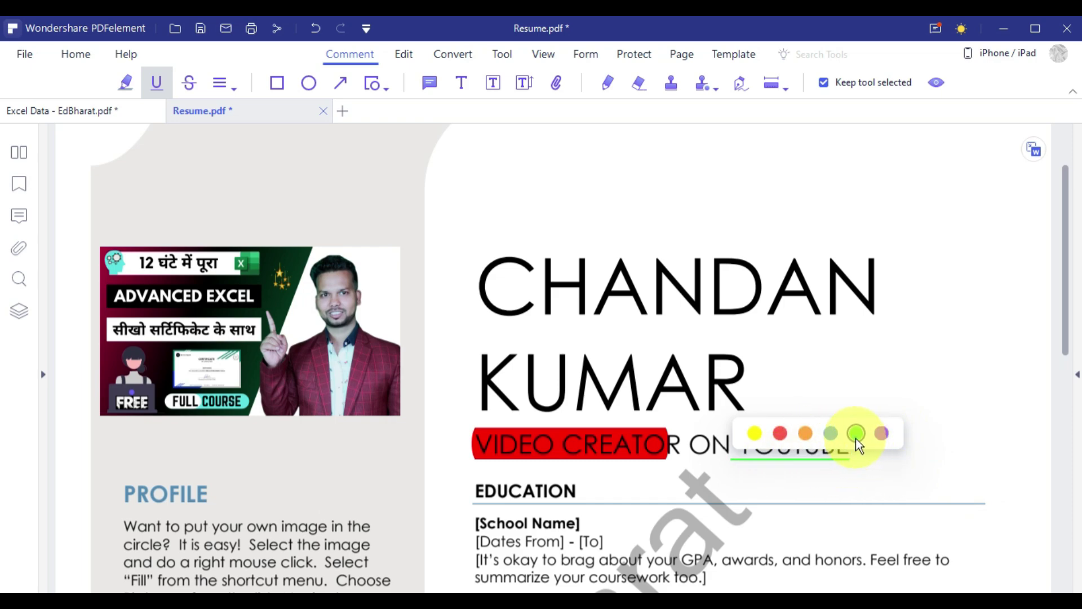
{"action": "left_click", "coordinate": [831, 435]}
{"action": "left_click", "coordinate": [858, 436]}
{"action": "left_click", "coordinate": [882, 433]}
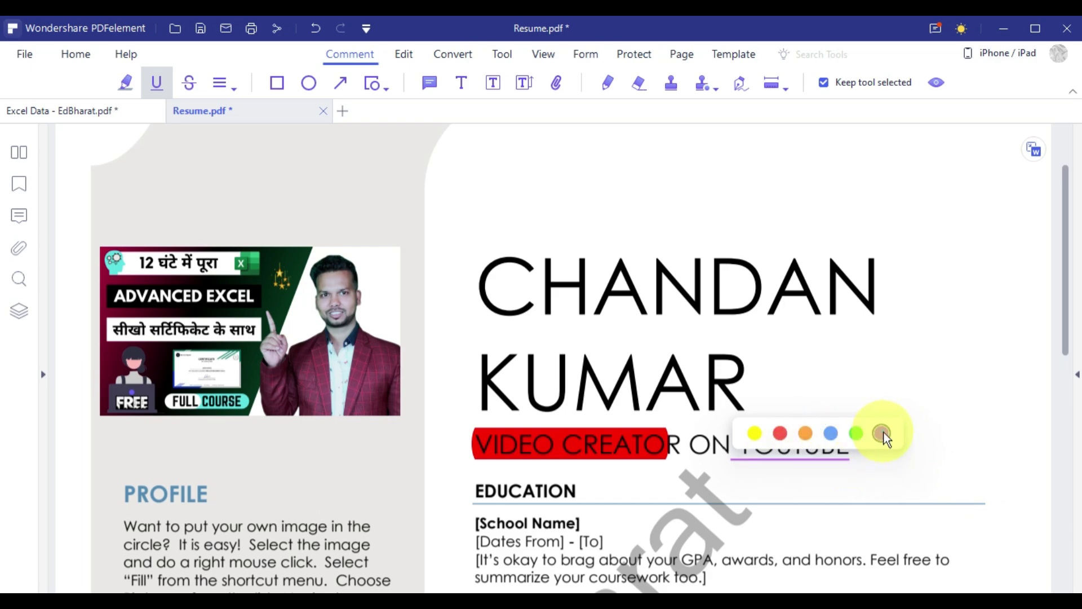
{"action": "scroll", "coordinate": [676, 405], "scroll_direction": "up", "scroll_amount": 3}
{"action": "scroll", "coordinate": [540, 429], "scroll_direction": "down", "scroll_amount": 1}
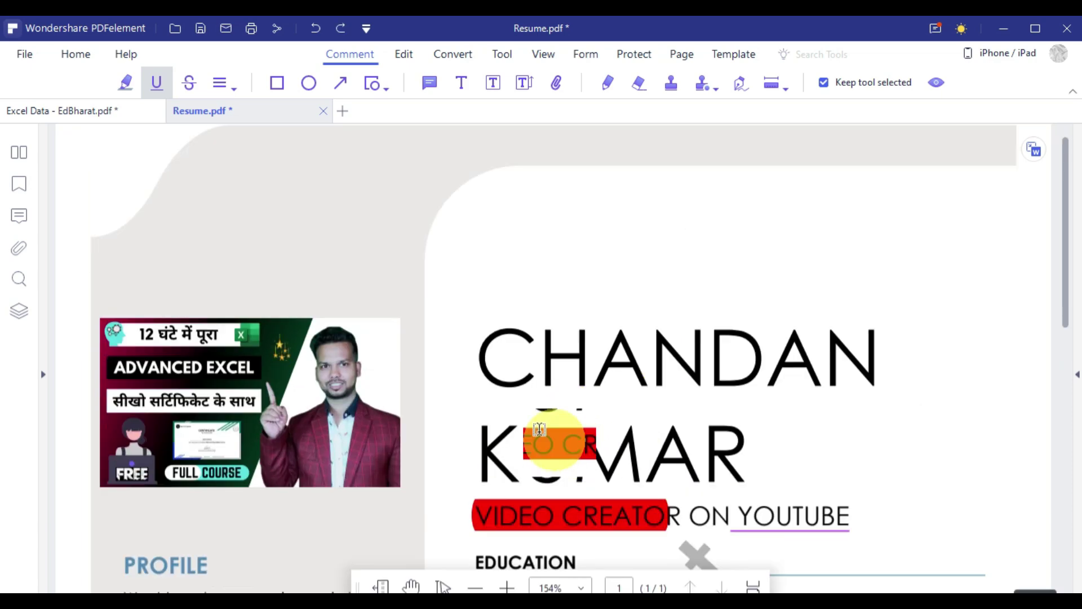
{"action": "scroll", "coordinate": [540, 429], "scroll_direction": "down", "scroll_amount": 3}
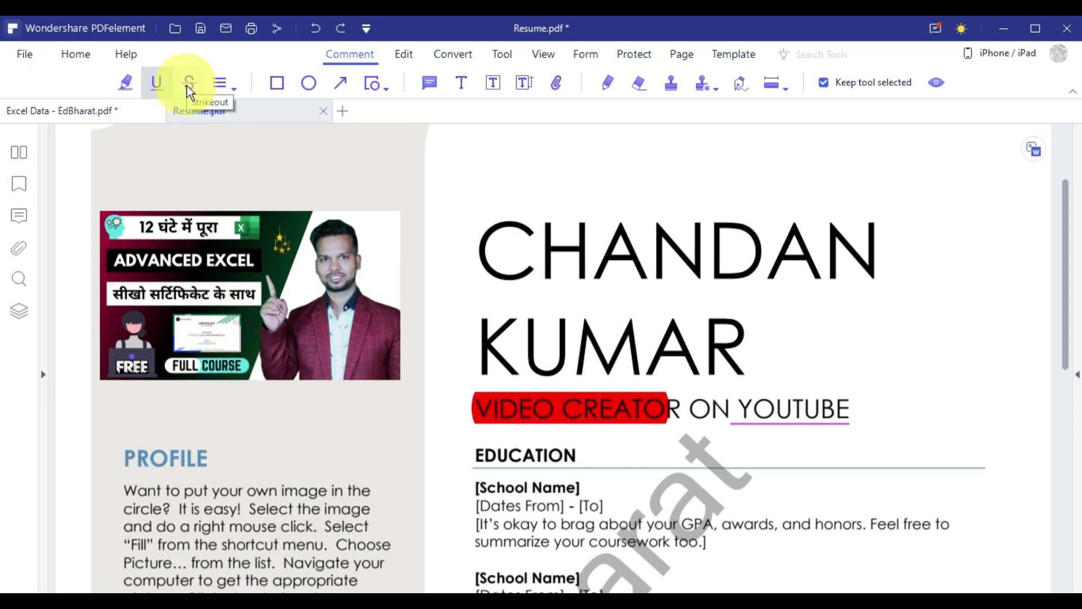
Strike through the PROFILE heading, finishing with a green strikeout colour.
{"action": "left_click", "coordinate": [188, 85]}
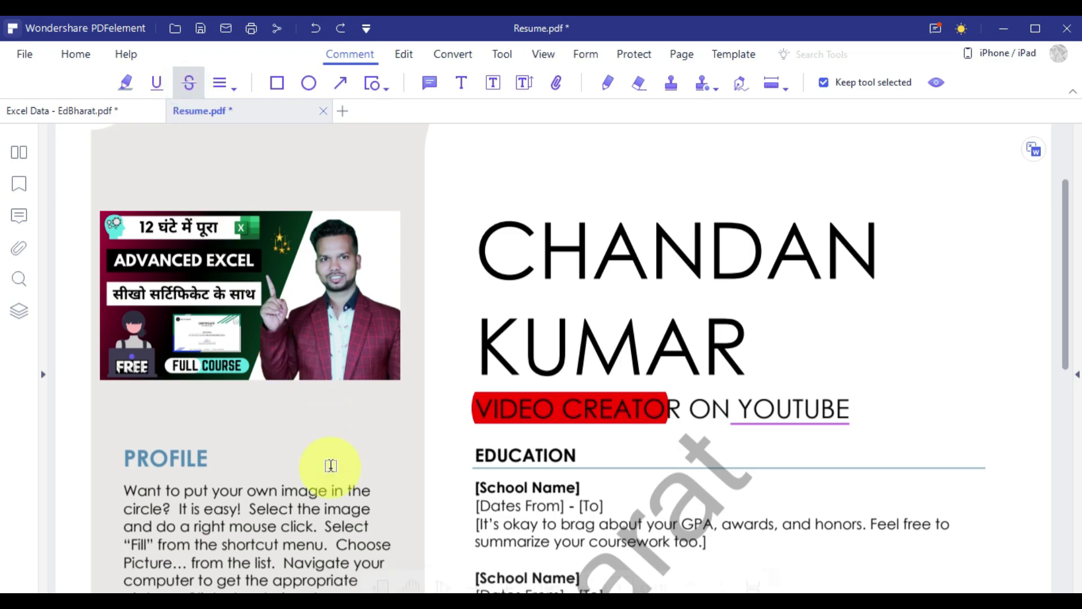
{"action": "scroll", "coordinate": [326, 462], "scroll_direction": "down", "scroll_amount": 3}
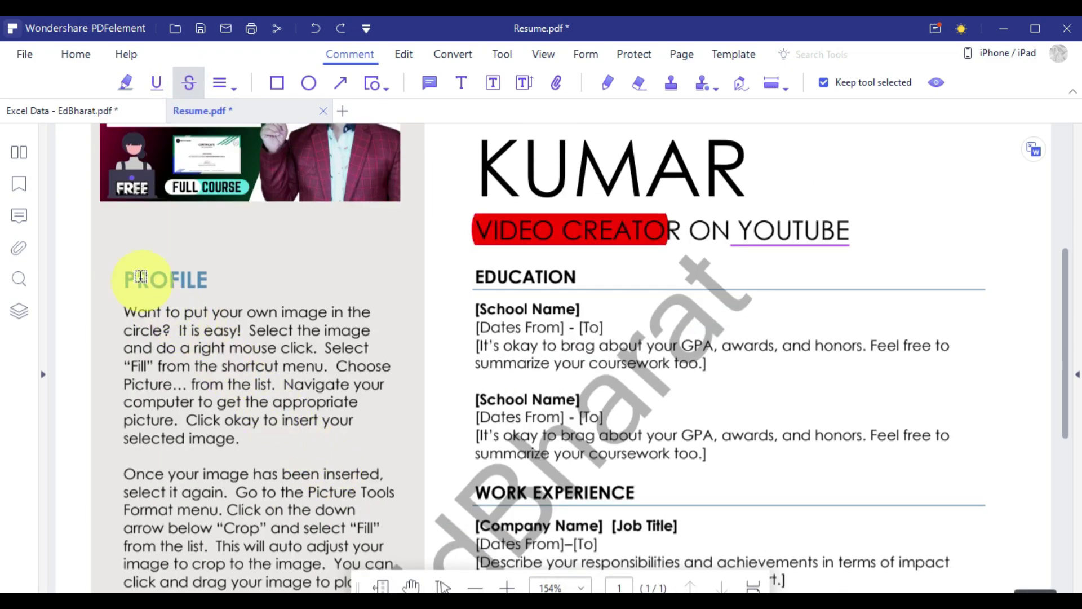
{"action": "left_click_drag", "start_coordinate": [126, 275], "coordinate": [203, 282]}
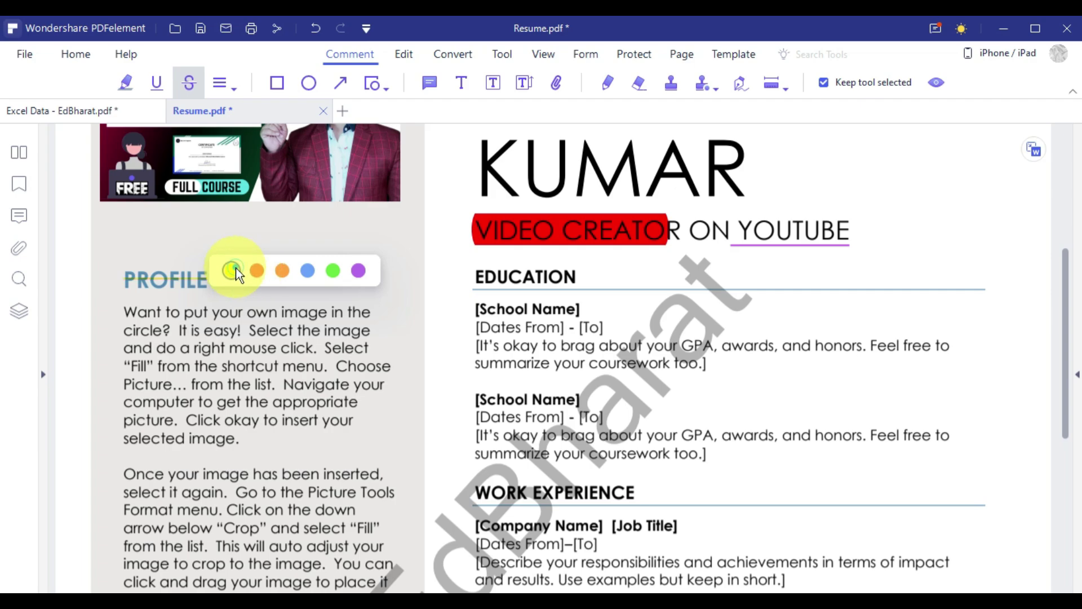
{"action": "left_click", "coordinate": [276, 269]}
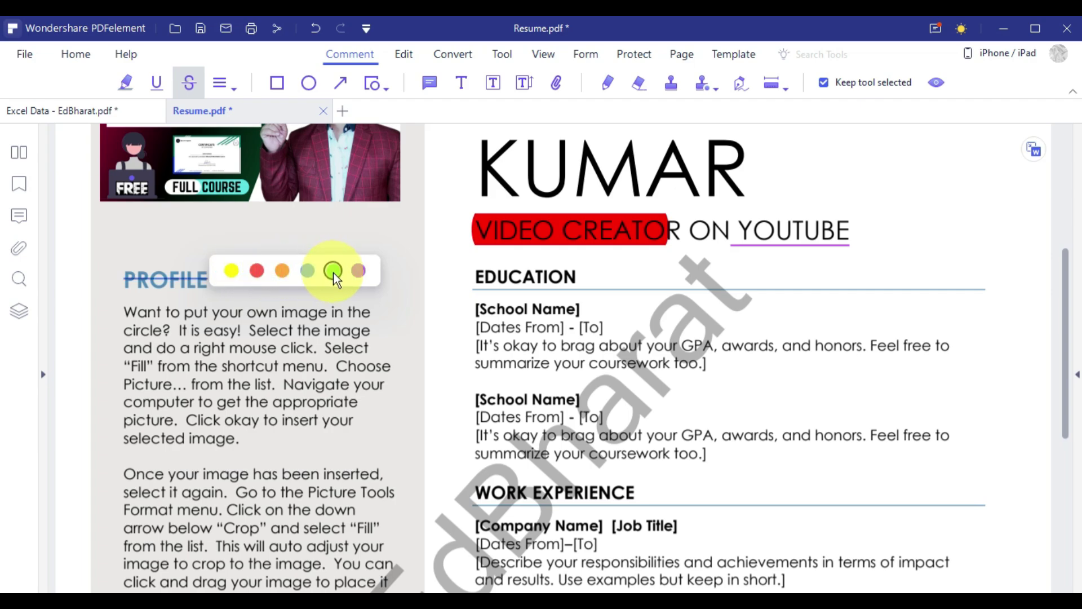
{"action": "left_click", "coordinate": [333, 271]}
{"action": "scroll", "coordinate": [248, 254], "scroll_direction": "up", "scroll_amount": 1}
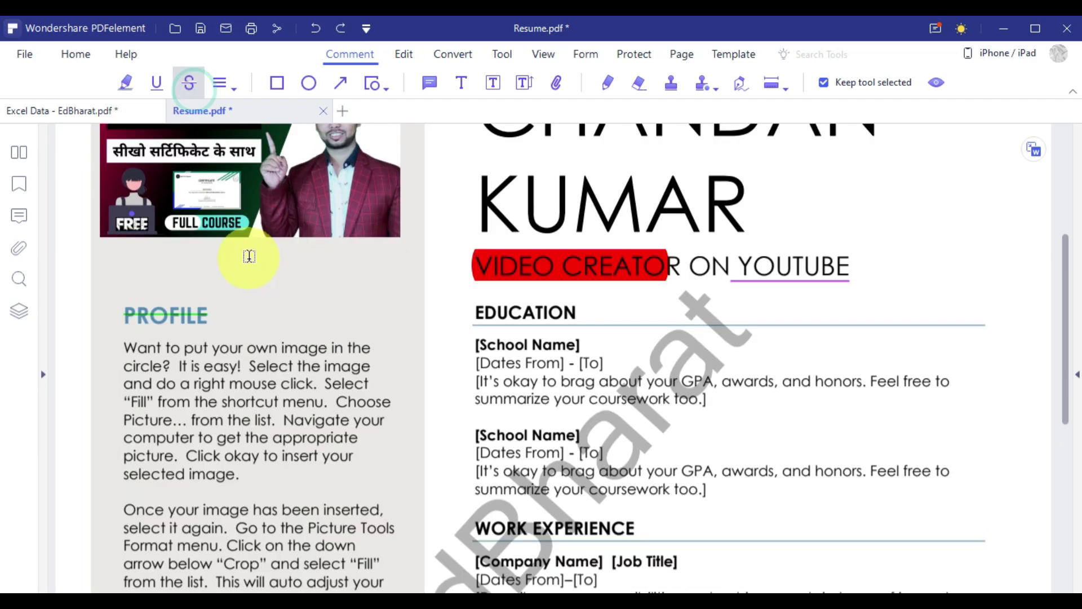
{"action": "left_click", "coordinate": [234, 89]}
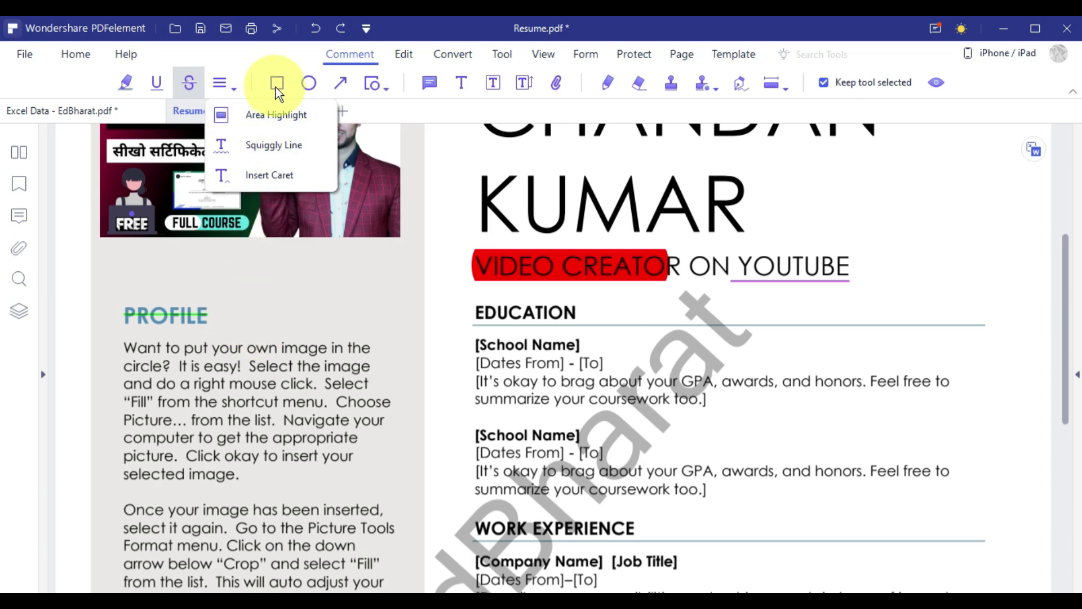
Draw a rectangle around the PROFILE block and an oval around the course thumbnail.
{"action": "left_click", "coordinate": [277, 85]}
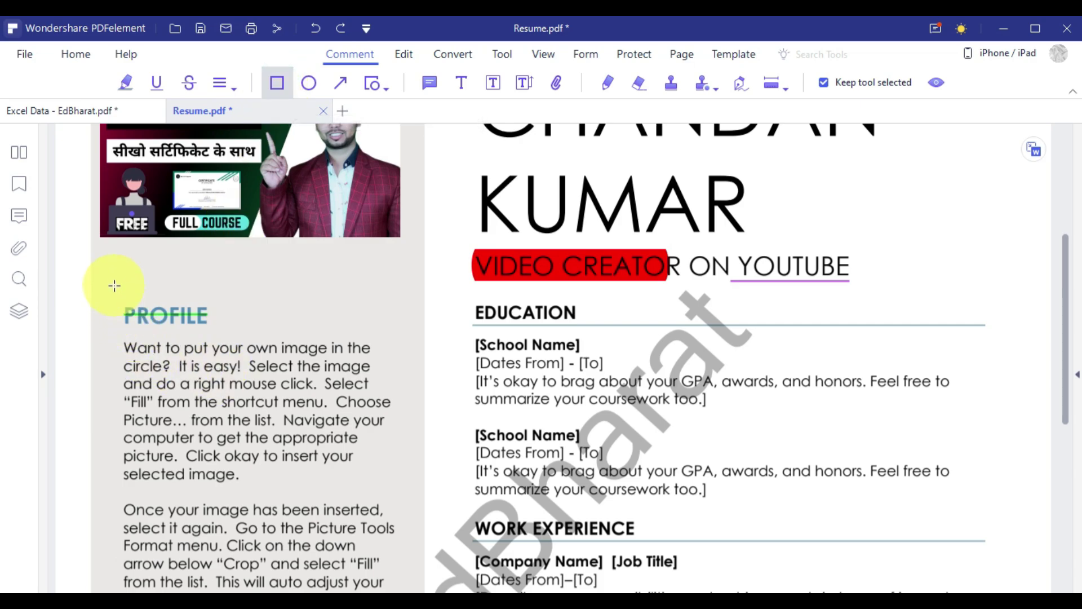
{"action": "mouse_move", "coordinate": [115, 287]}
{"action": "left_mouse_down"}
{"action": "mouse_move", "coordinate": [258, 491]}
{"action": "mouse_move", "coordinate": [407, 488]}
{"action": "left_mouse_up"}
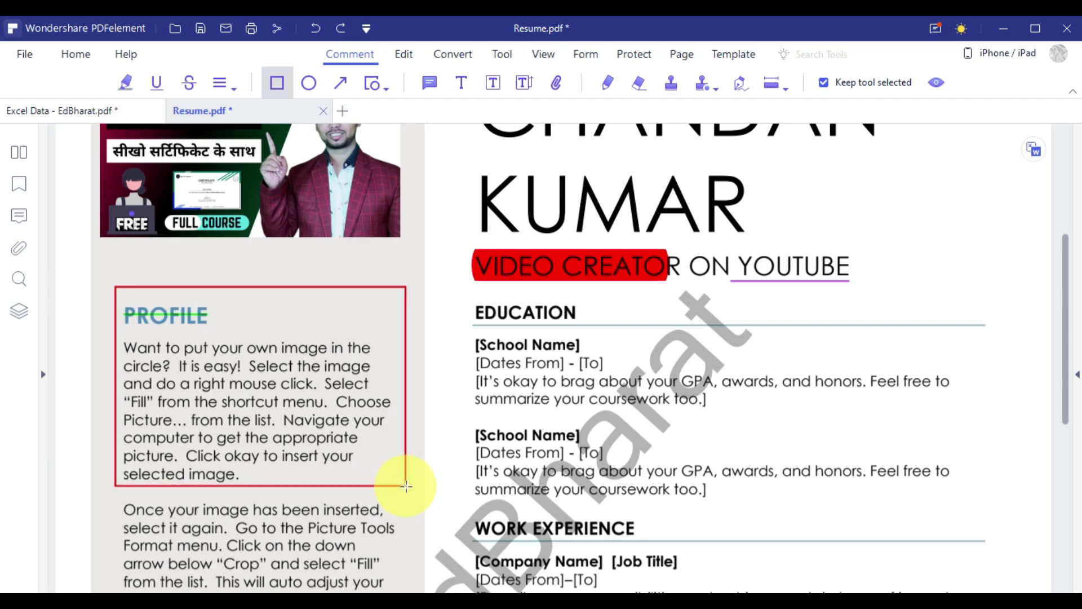
{"action": "left_click", "coordinate": [307, 85]}
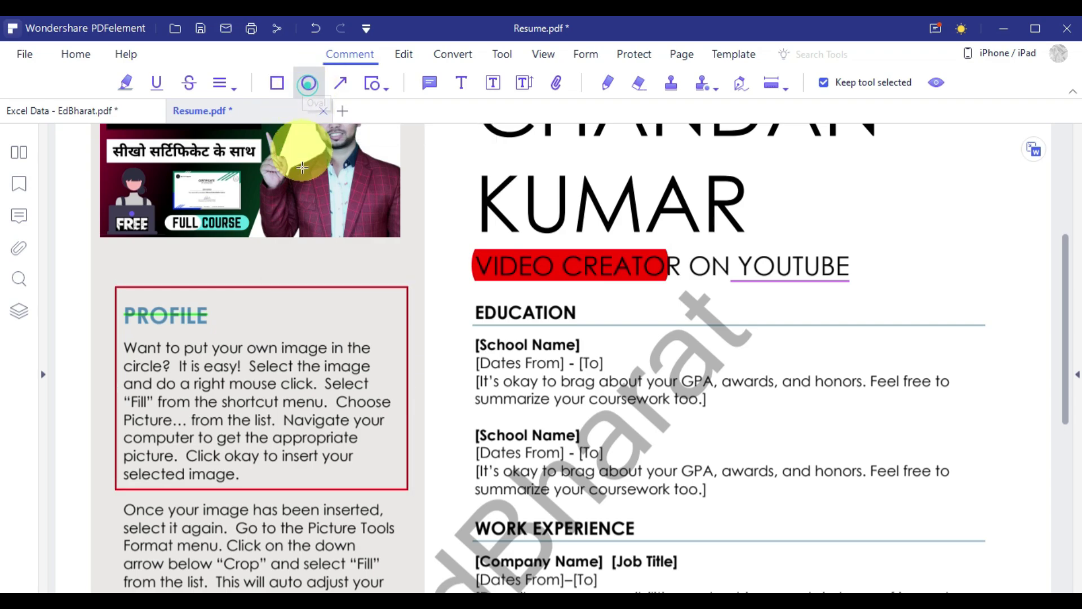
{"action": "scroll", "coordinate": [169, 254], "scroll_direction": "up", "scroll_amount": 3}
{"action": "left_click_drag", "start_coordinate": [66, 208], "coordinate": [431, 473]}
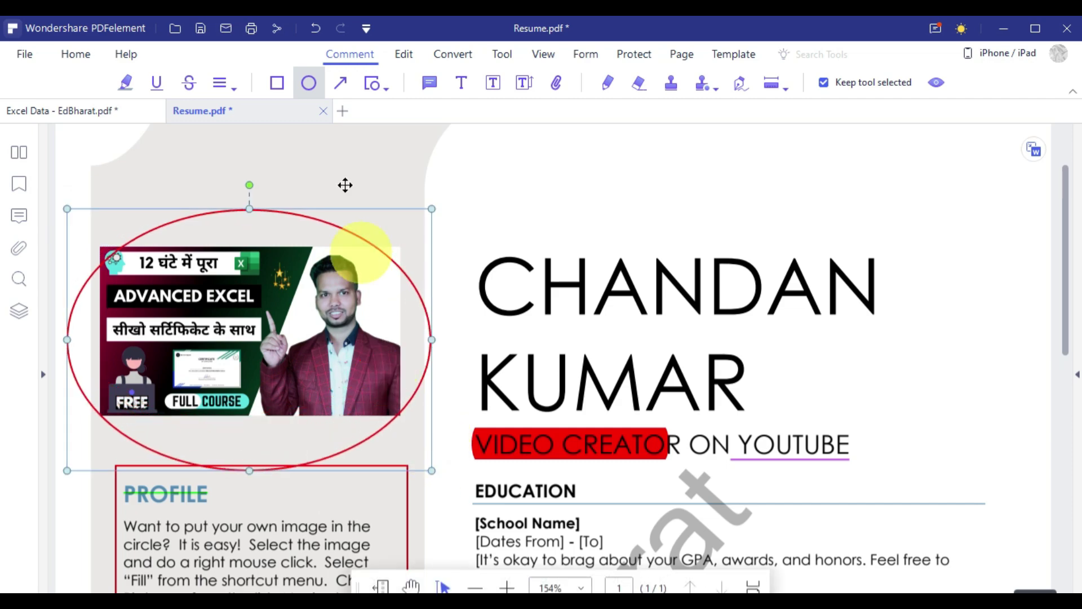
Draw a red arrow pointing at CHANDAN and a red line beneath it.
{"action": "left_click", "coordinate": [339, 85]}
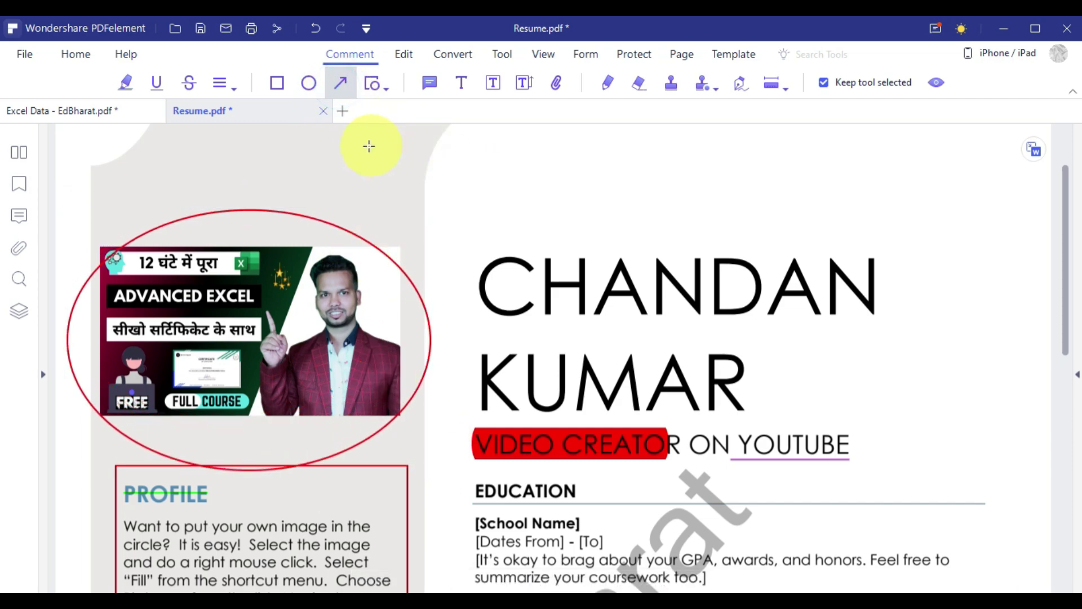
{"action": "left_click_drag", "start_coordinate": [374, 163], "coordinate": [492, 245]}
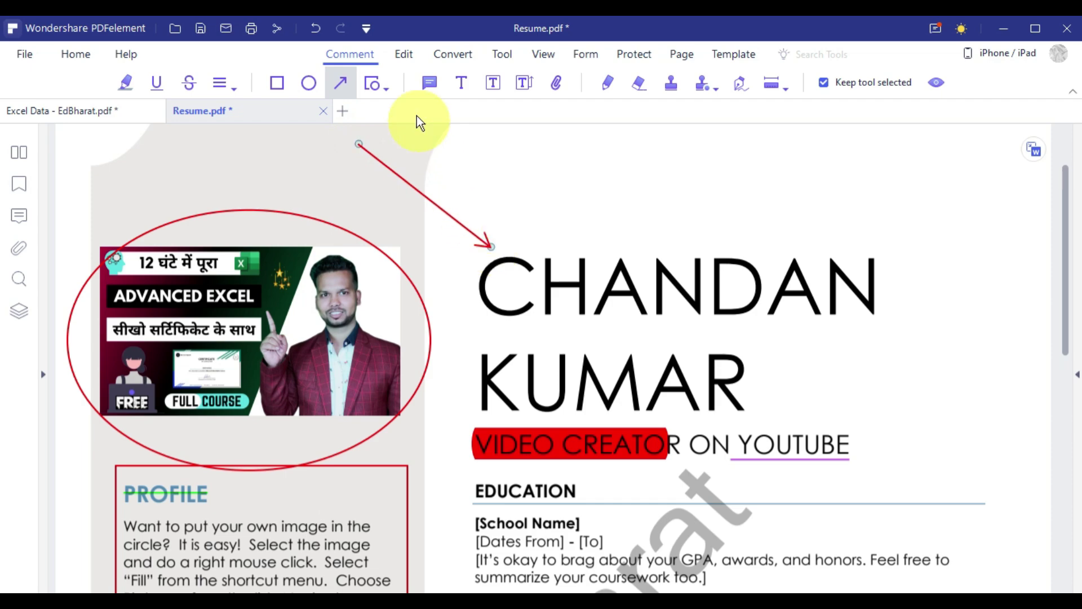
{"action": "left_click", "coordinate": [388, 88]}
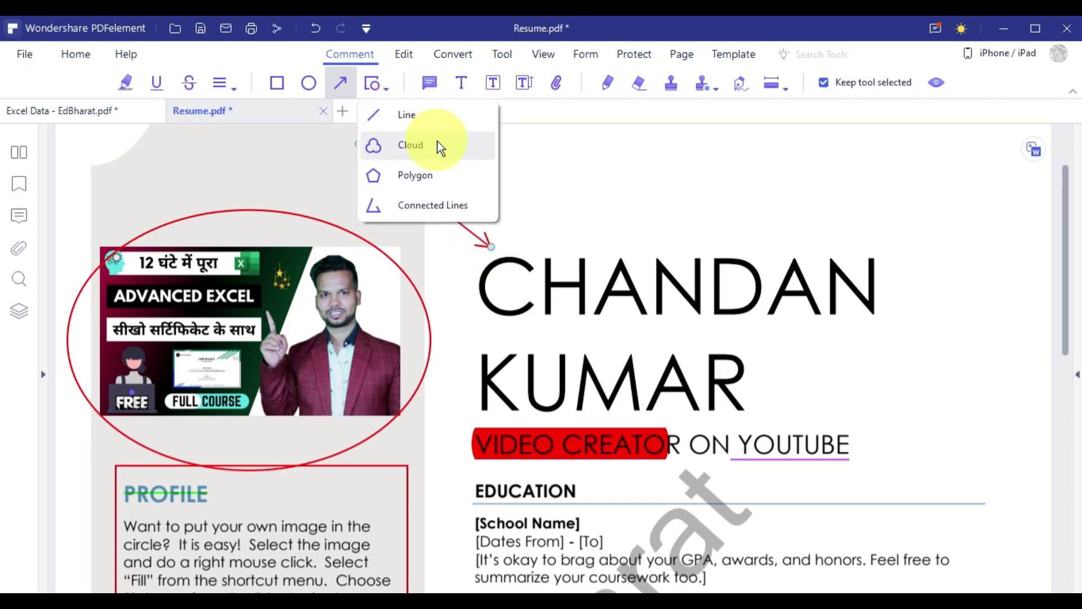
{"action": "left_click", "coordinate": [407, 115]}
{"action": "left_click_drag", "start_coordinate": [483, 332], "coordinate": [908, 322]}
Try a cloud shape above CHANDAN, then undo it.
{"action": "left_click", "coordinate": [387, 88]}
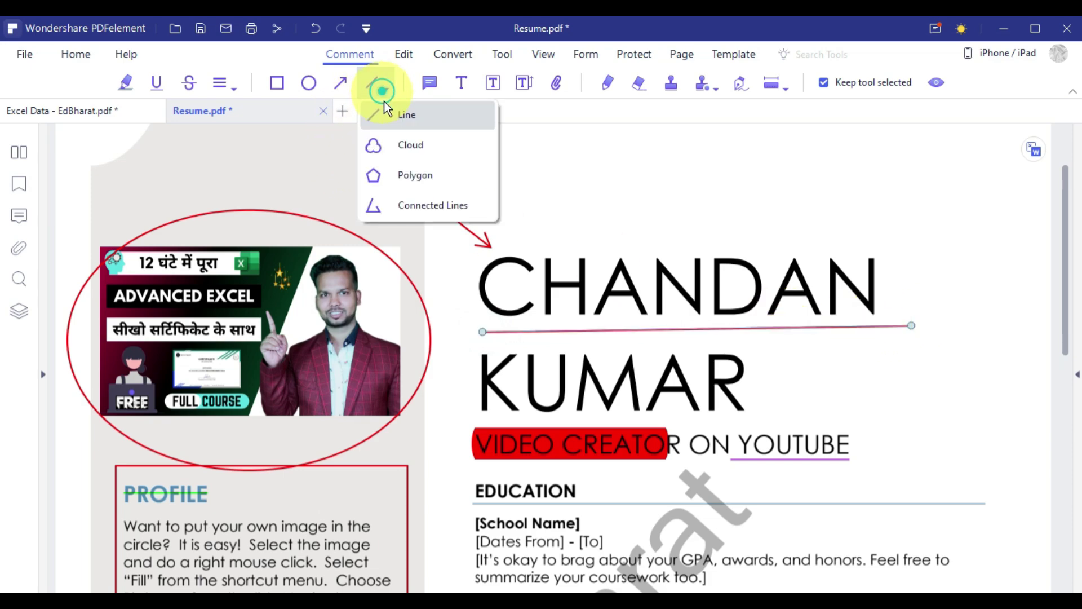
{"action": "left_click", "coordinate": [434, 150]}
{"action": "left_click", "coordinate": [551, 157]}
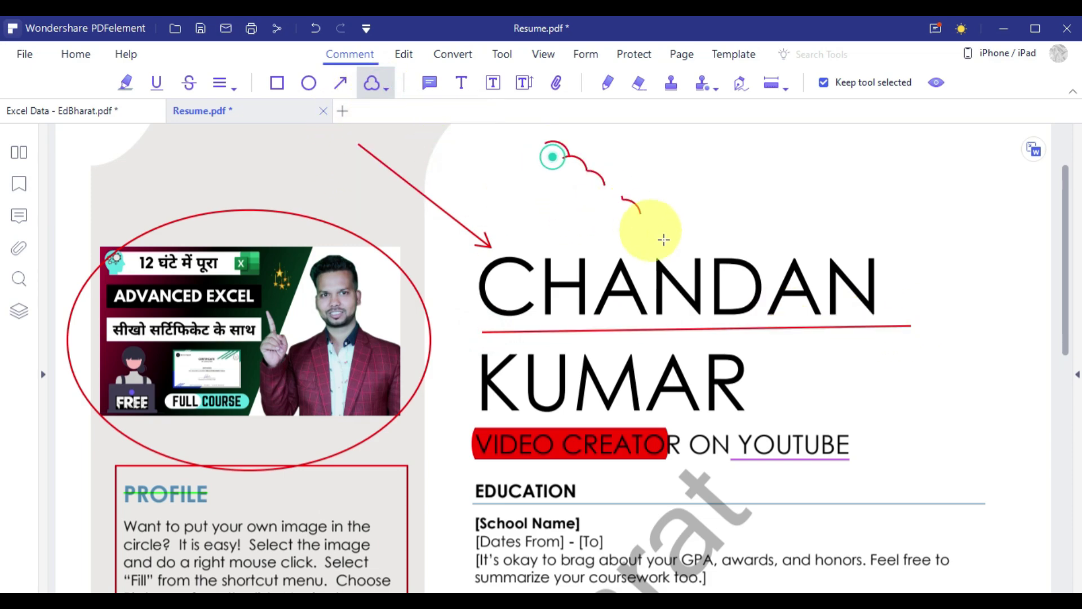
{"action": "key", "text": "ctrl+z"}
{"action": "left_click", "coordinate": [386, 88]}
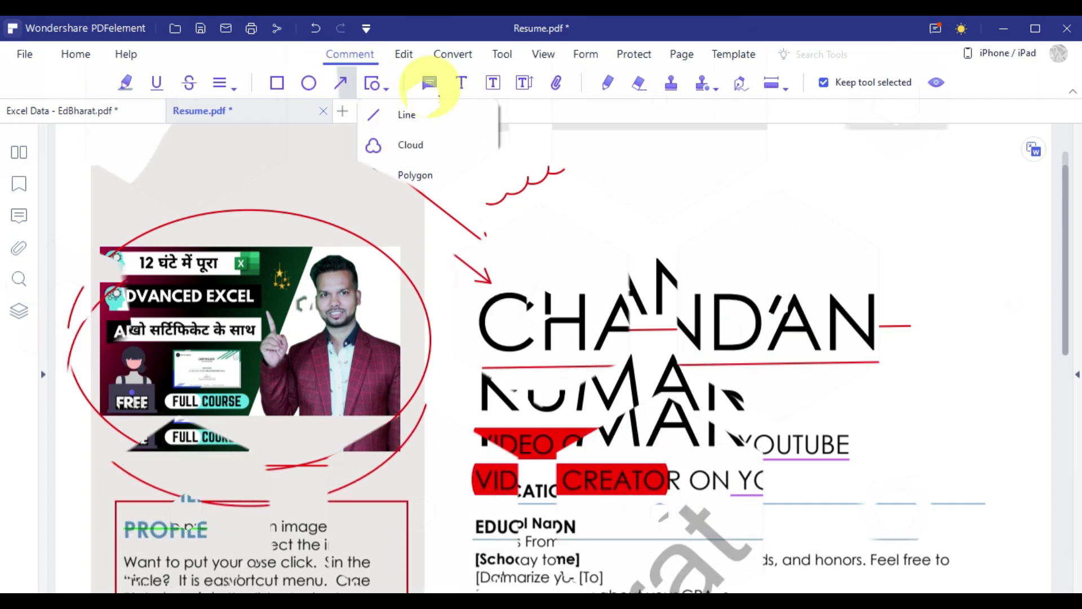
{"action": "left_click", "coordinate": [432, 84]}
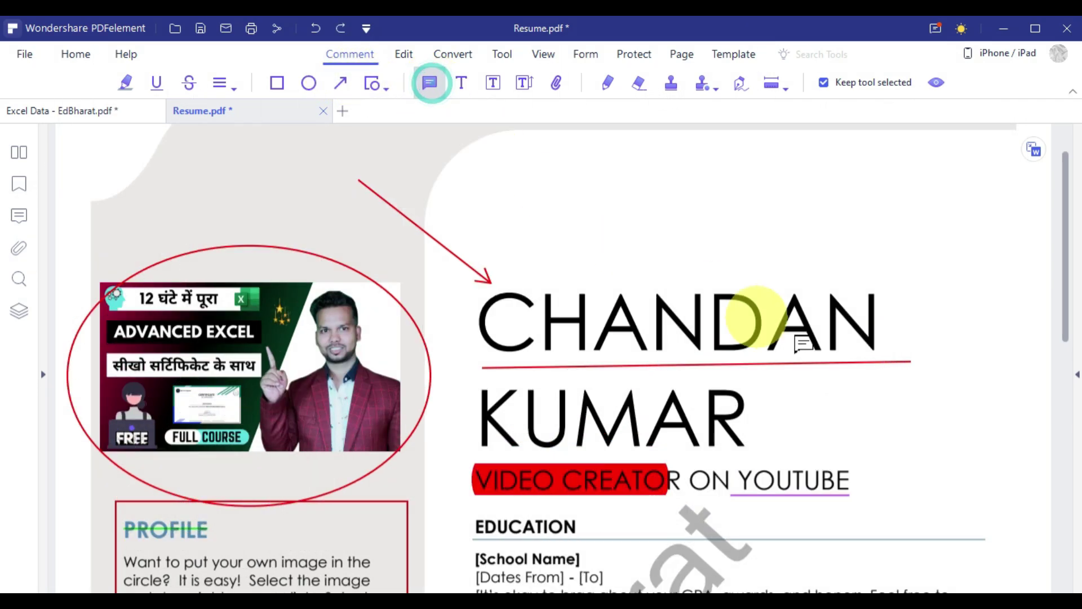
{"action": "left_click", "coordinate": [882, 279]}
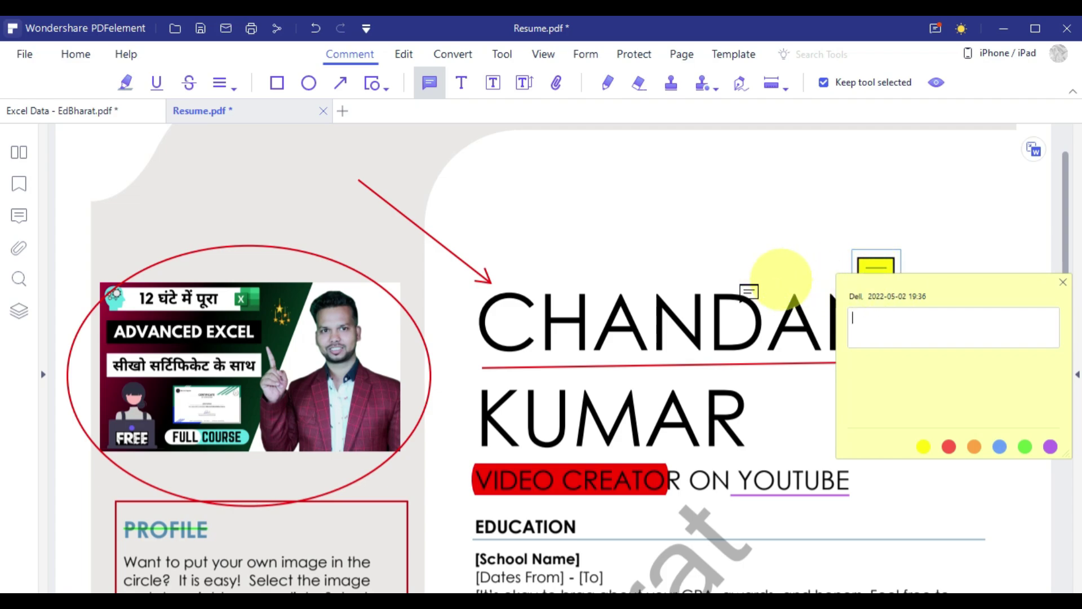
{"action": "scroll", "coordinate": [633, 386], "scroll_direction": "down", "scroll_amount": 4}
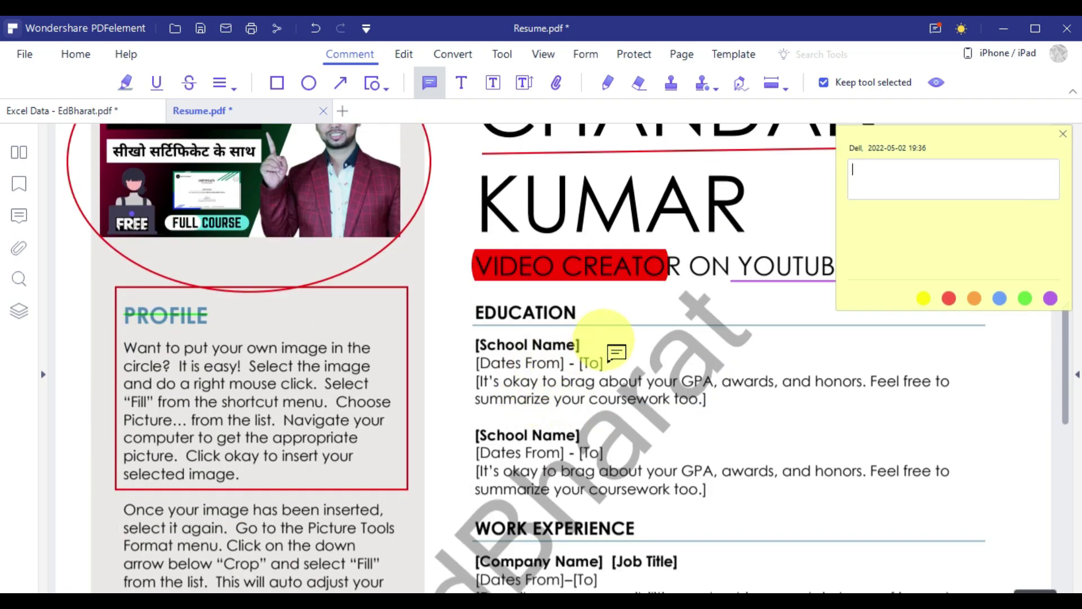
{"action": "left_click", "coordinate": [576, 294]}
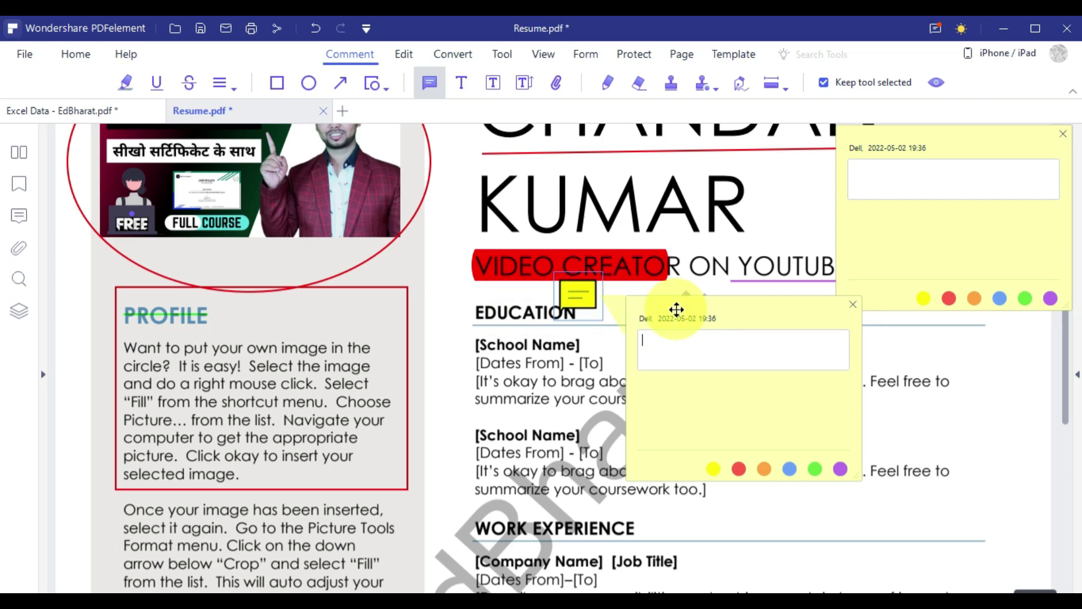
{"action": "type", "text": "gggg"}
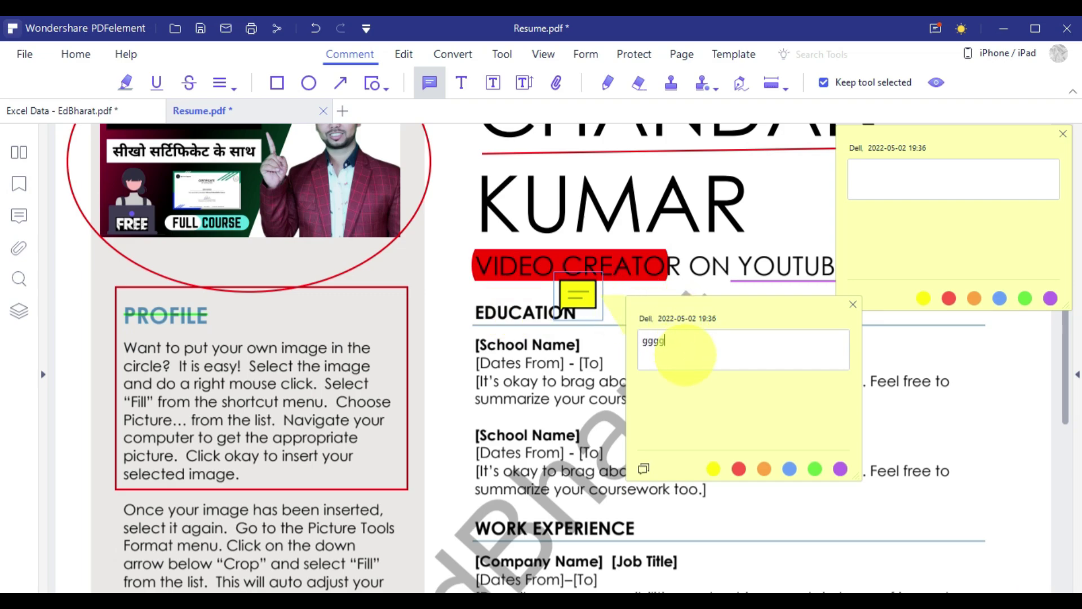
{"action": "type", "text": "ggg"}
{"action": "left_click", "coordinate": [911, 185]}
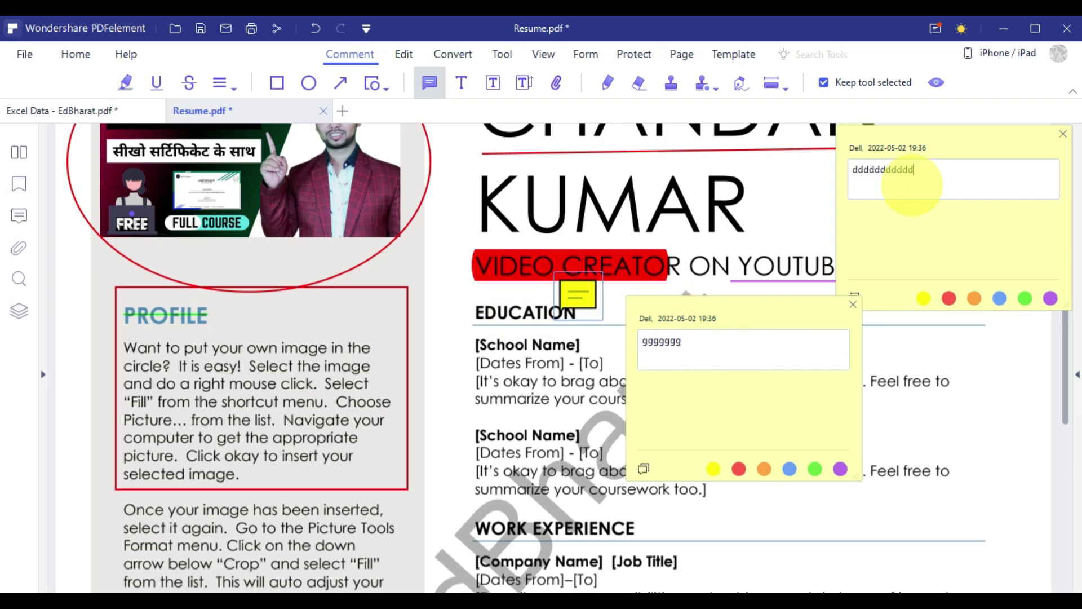
{"action": "left_click", "coordinate": [764, 200]}
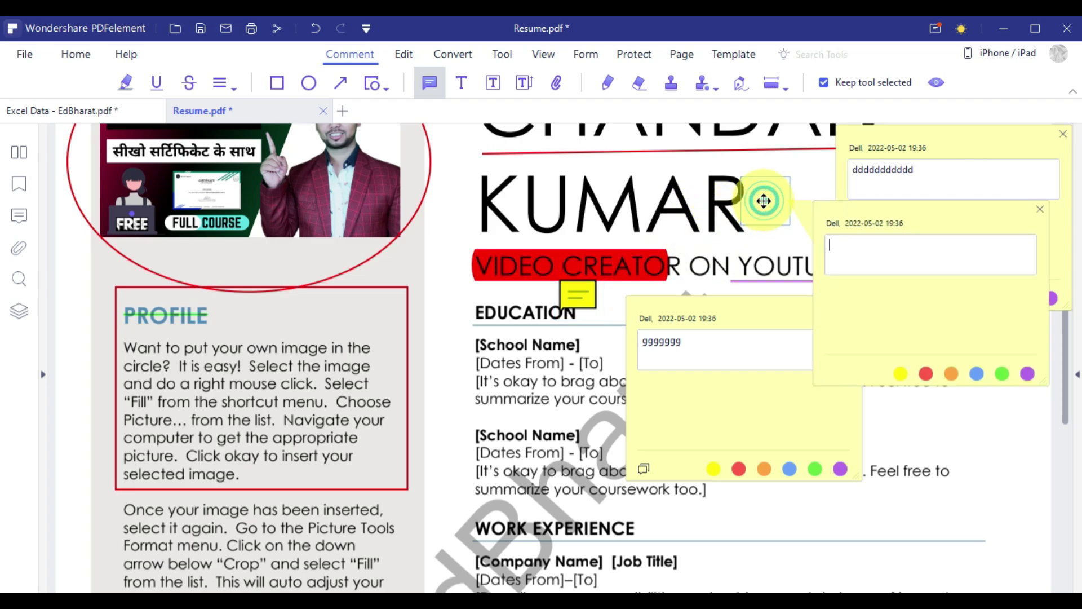
{"action": "left_click", "coordinate": [1040, 209]}
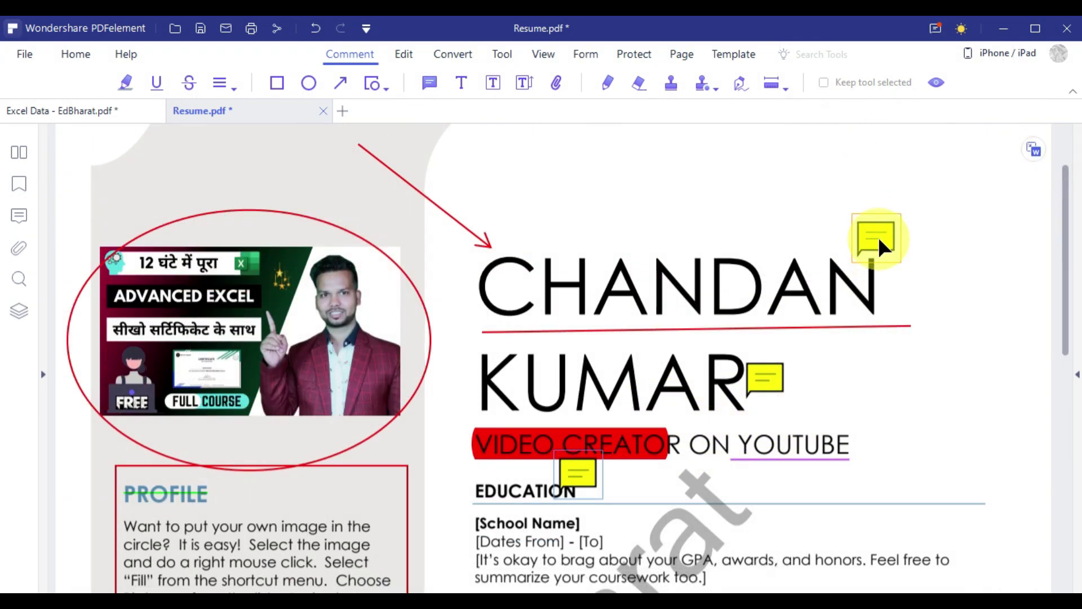
{"action": "mouse_move", "coordinate": [581, 480]}
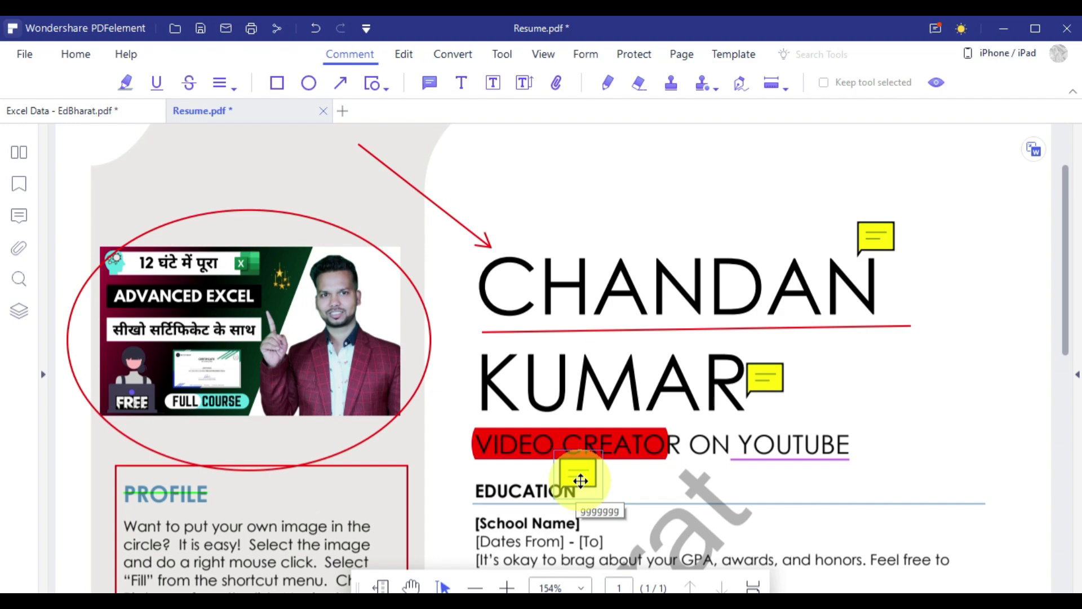
{"action": "mouse_move", "coordinate": [871, 228]}
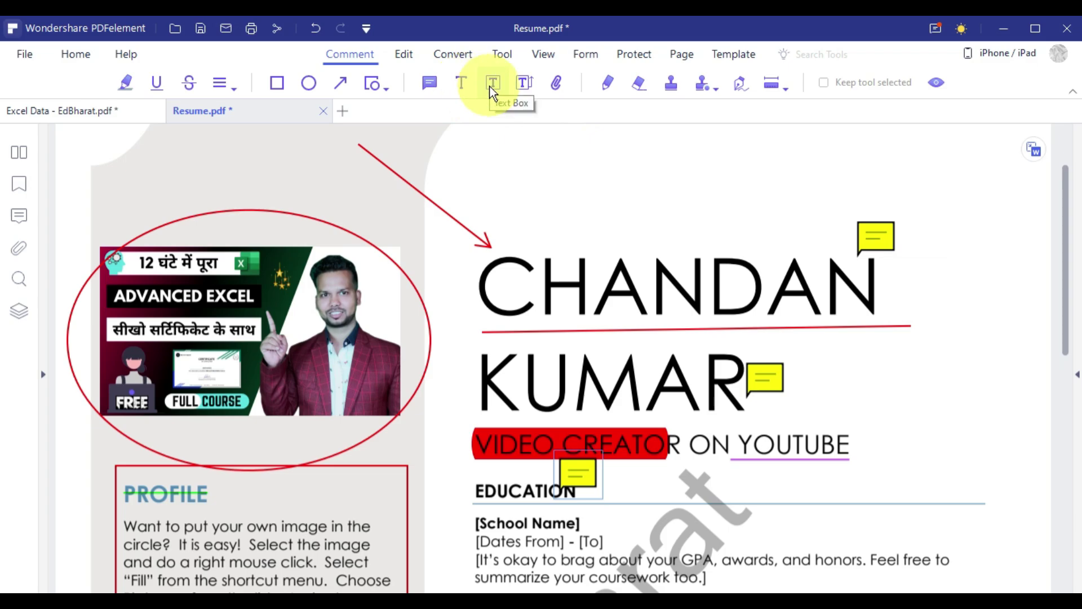
{"action": "scroll", "coordinate": [501, 407], "scroll_direction": "down", "scroll_amount": 8}
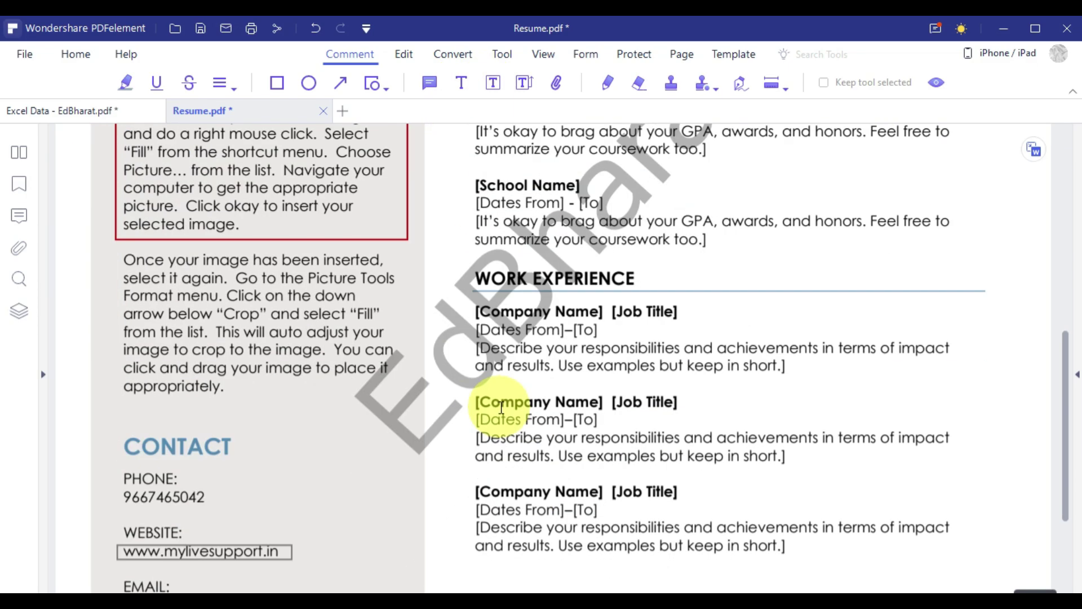
Add a callout pointing at the CONTACT heading containing the text 'gggggdd'.
{"action": "scroll", "coordinate": [501, 407], "scroll_direction": "down", "scroll_amount": 5}
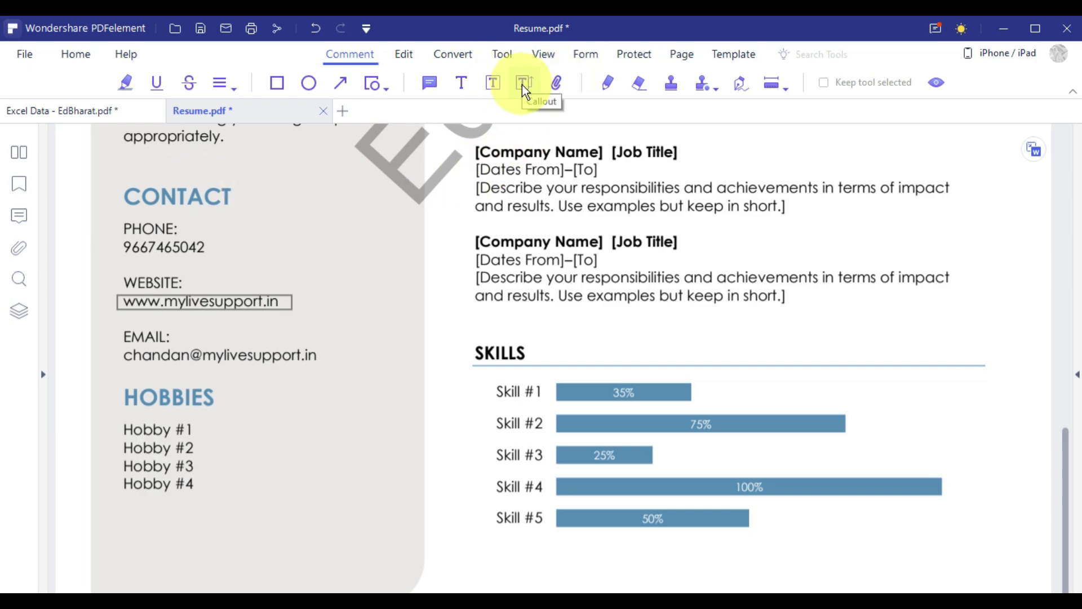
{"action": "left_click", "coordinate": [522, 84]}
{"action": "left_click", "coordinate": [235, 194]}
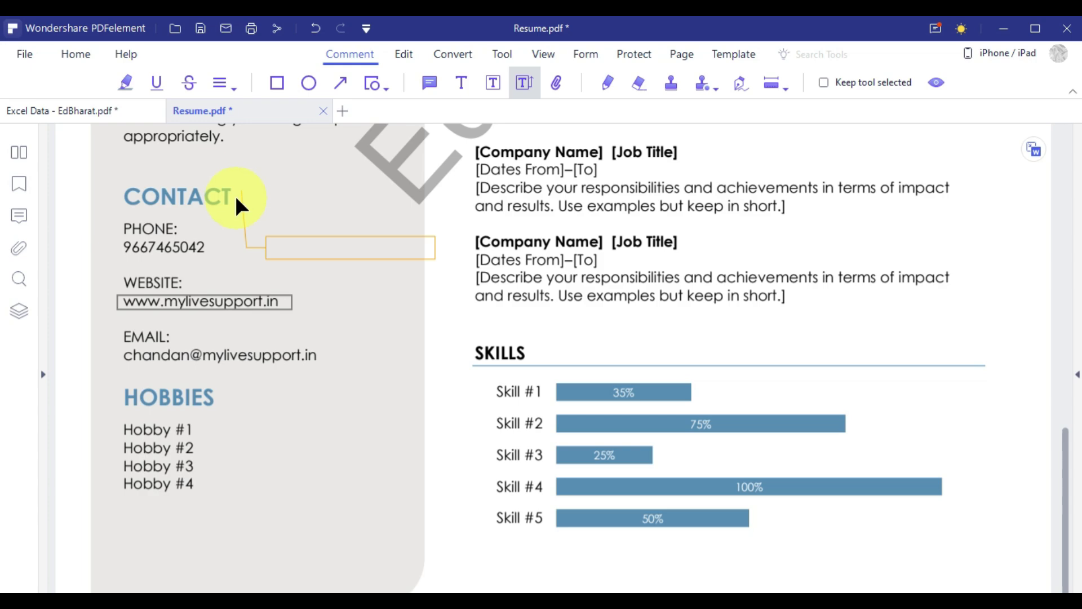
{"action": "left_click", "coordinate": [134, 197]}
{"action": "left_click", "coordinate": [241, 194]}
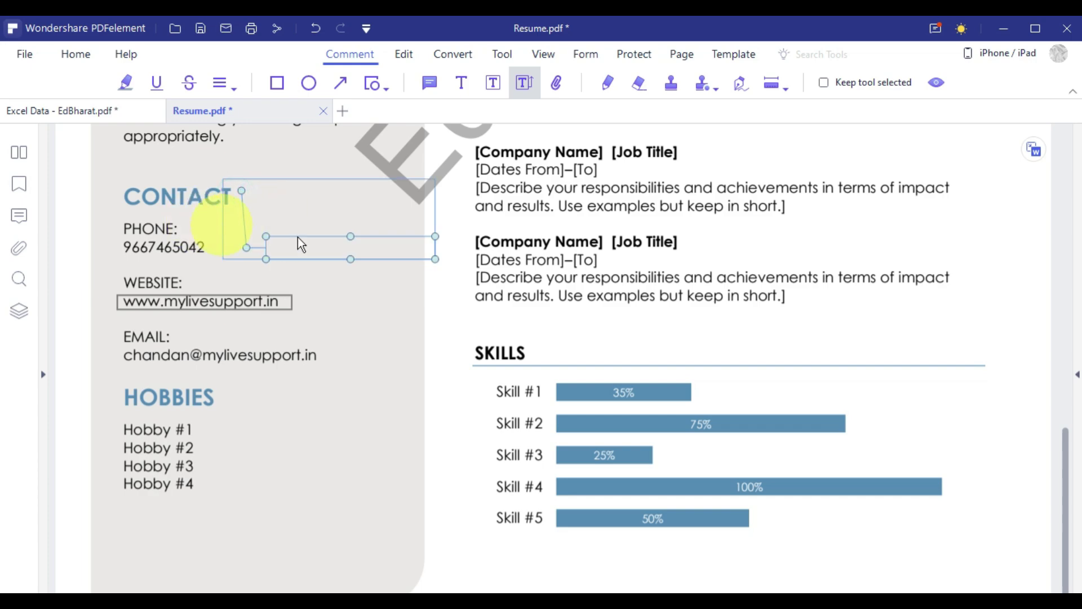
{"action": "left_click", "coordinate": [325, 248]}
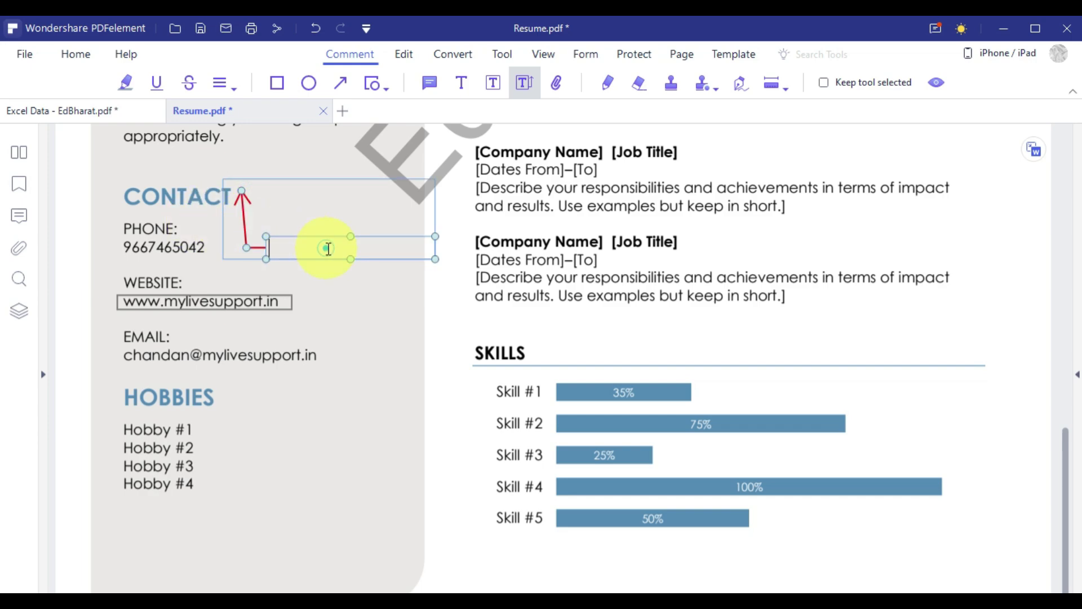
{"action": "type", "text": "ggggg"}
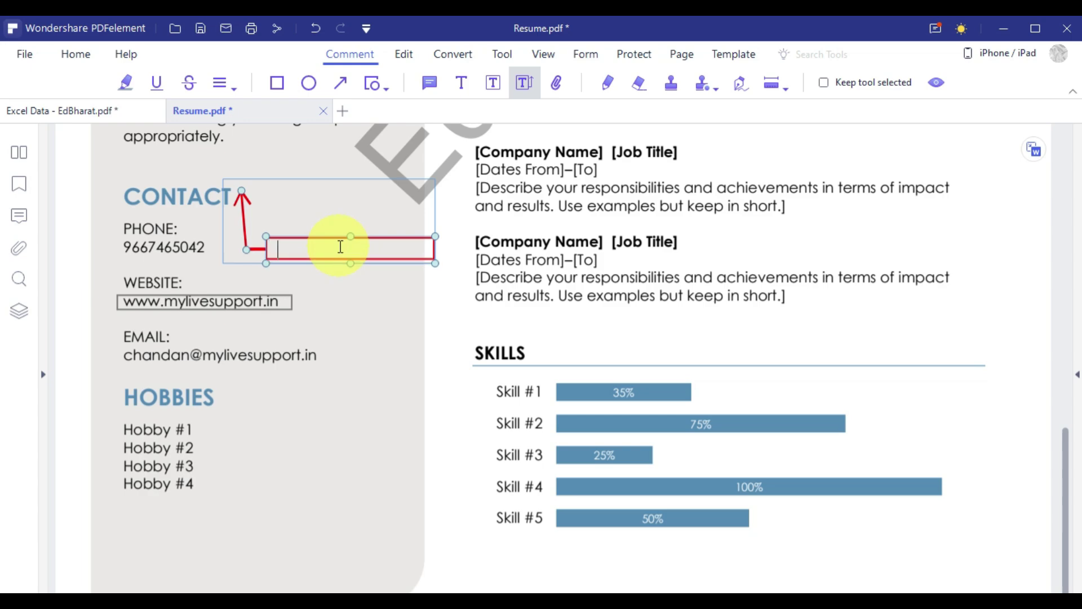
{"action": "type", "text": "dd"}
{"action": "left_click_drag", "start_coordinate": [338, 294], "coordinate": [350, 322]}
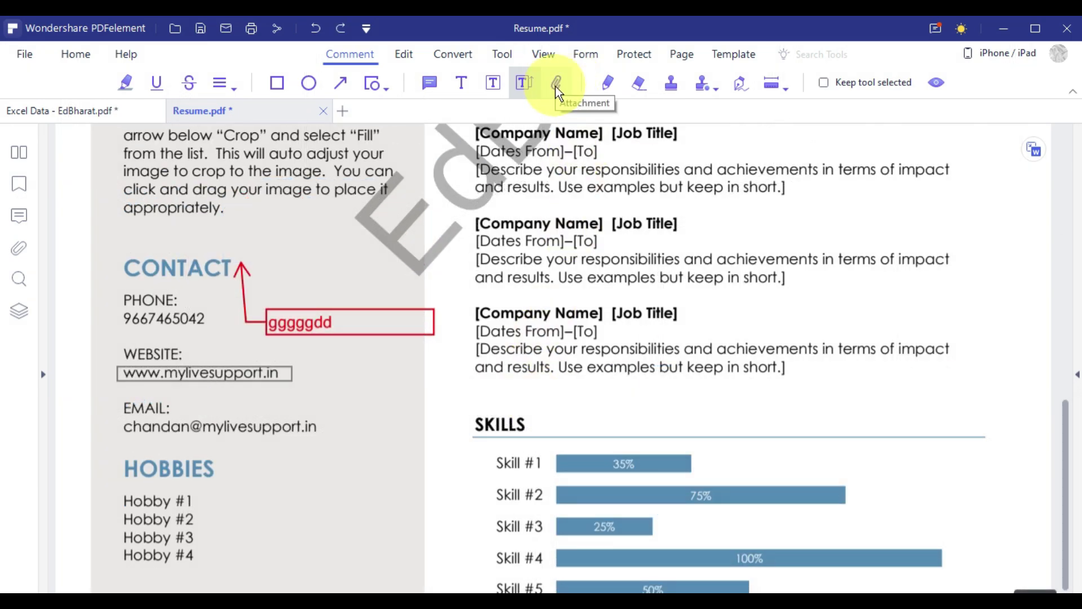
{"action": "scroll", "coordinate": [225, 428], "scroll_direction": "down", "scroll_amount": 1}
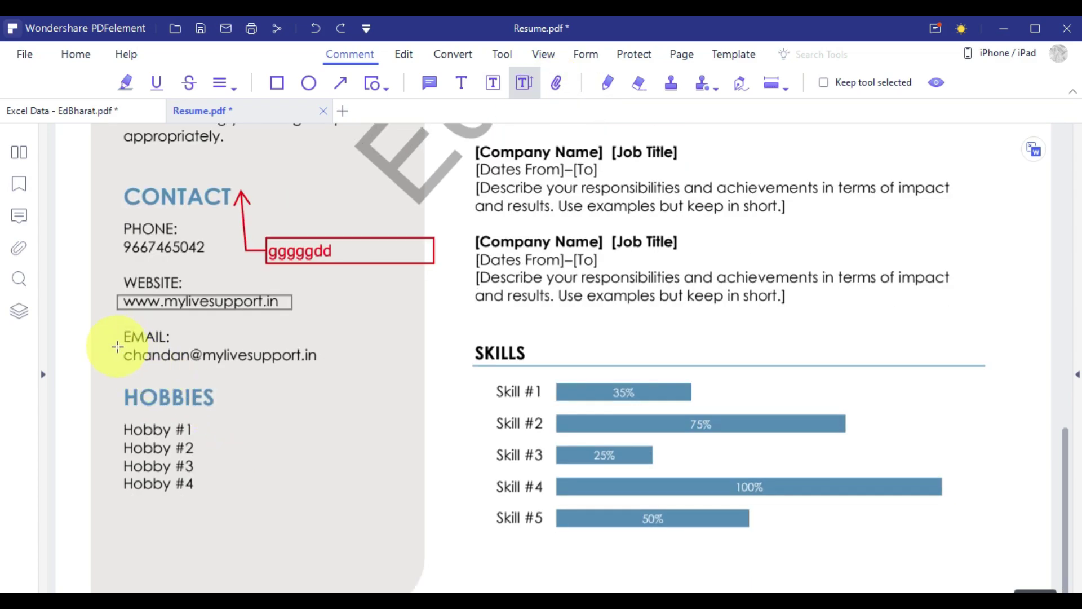
Attach Excel Data.xlsx to the resume page beside the WEBSITE contact entry.
{"action": "double_click", "coordinate": [556, 83]}
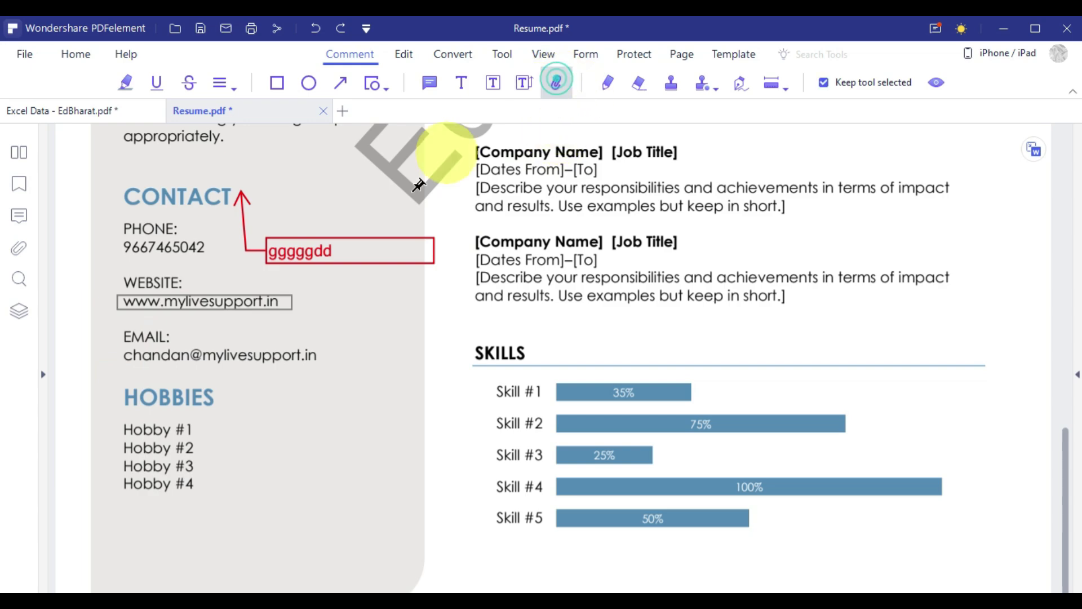
{"action": "left_click", "coordinate": [105, 326]}
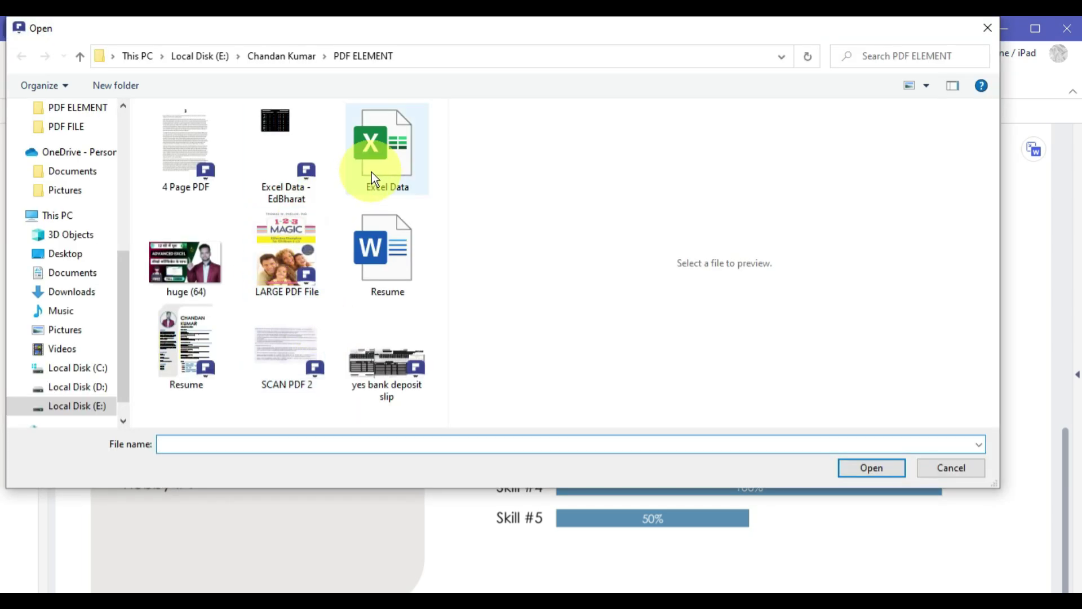
{"action": "left_click", "coordinate": [380, 172]}
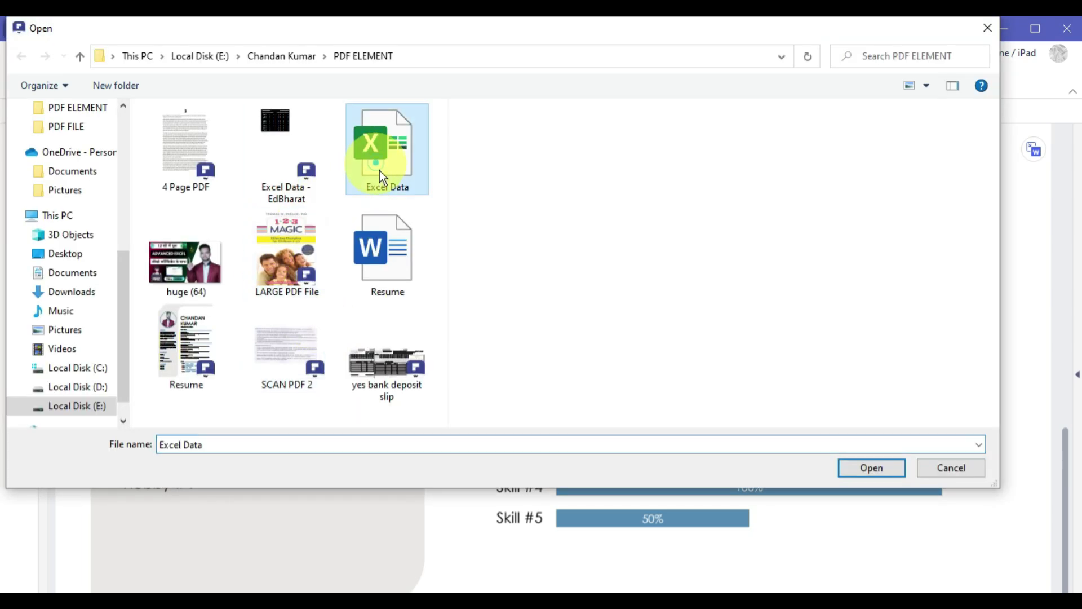
{"action": "left_click", "coordinate": [873, 474]}
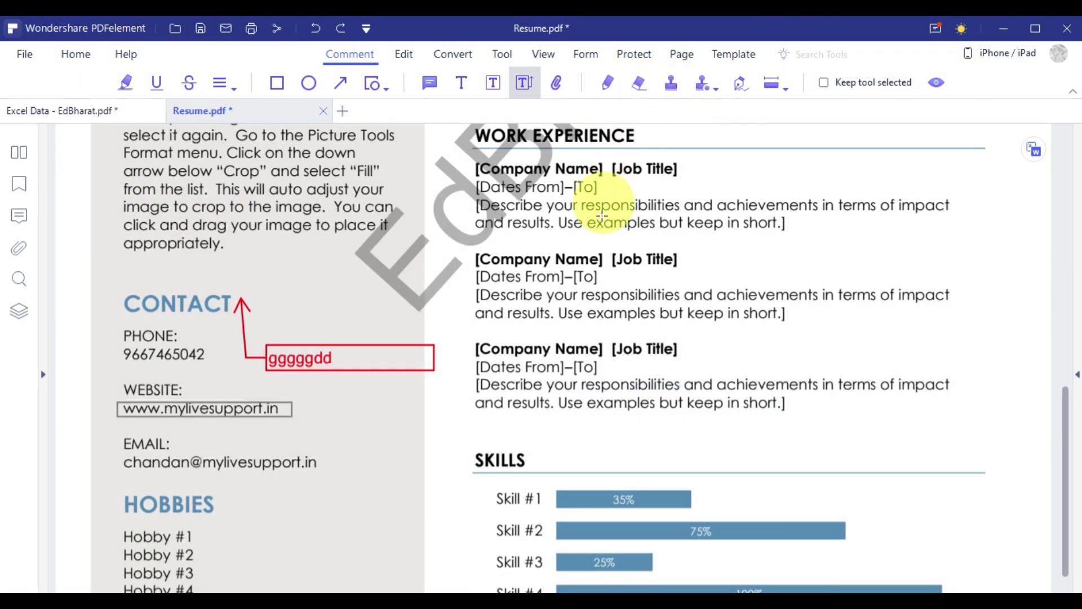
{"action": "scroll", "coordinate": [603, 215], "scroll_direction": "up", "scroll_amount": 3}
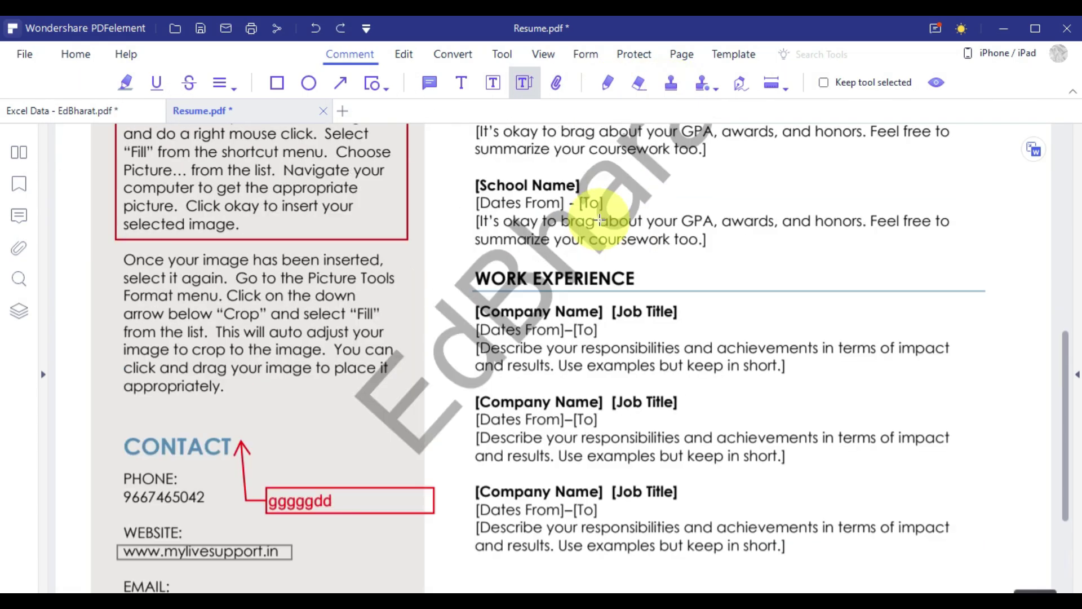
Draw a red freehand loop around the name heading and erase its top part.
{"action": "scroll", "coordinate": [602, 221], "scroll_direction": "up", "scroll_amount": 10}
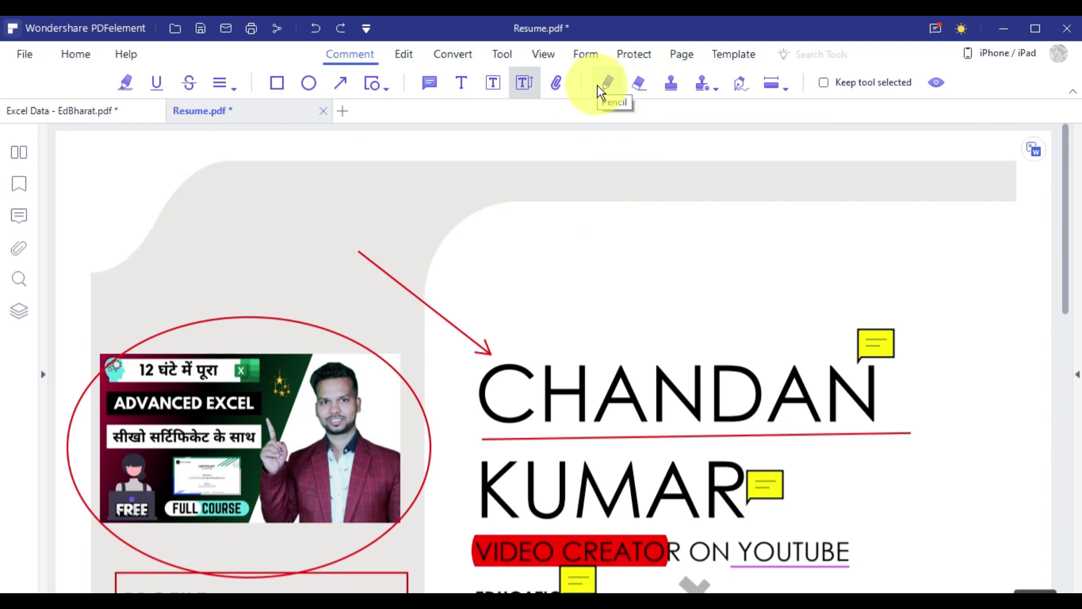
{"action": "left_click", "coordinate": [598, 85]}
{"action": "mouse_move", "coordinate": [693, 337]}
{"action": "left_mouse_down"}
{"action": "mouse_move", "coordinate": [601, 332]}
{"action": "mouse_move", "coordinate": [854, 487]}
{"action": "left_mouse_up"}
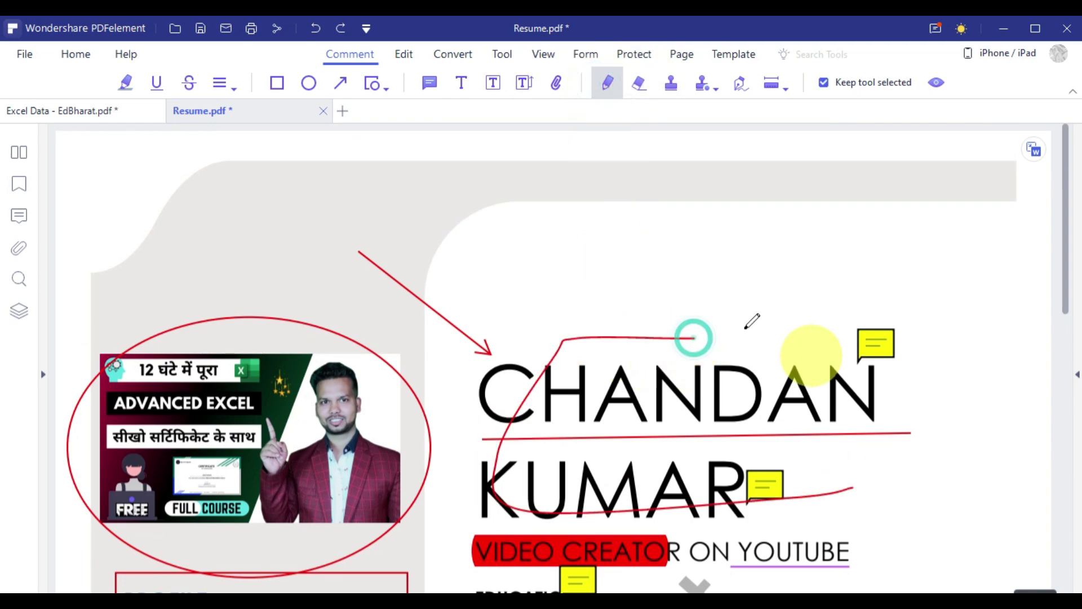
{"action": "left_click", "coordinate": [637, 83]}
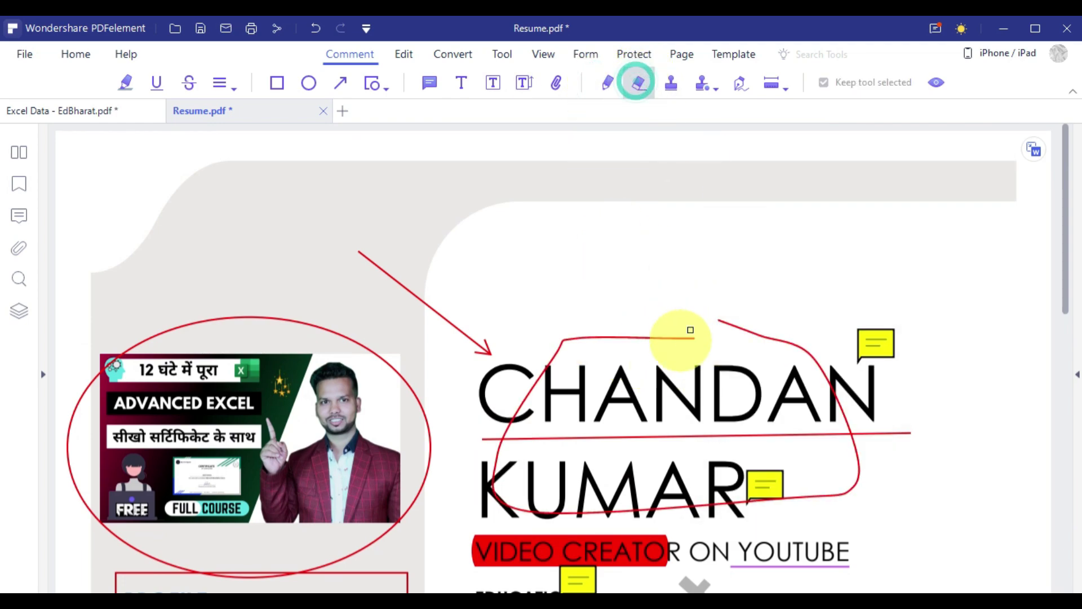
{"action": "mouse_move", "coordinate": [688, 338]}
{"action": "left_mouse_down"}
{"action": "mouse_move", "coordinate": [561, 332]}
{"action": "mouse_move", "coordinate": [531, 410]}
{"action": "left_mouse_up"}
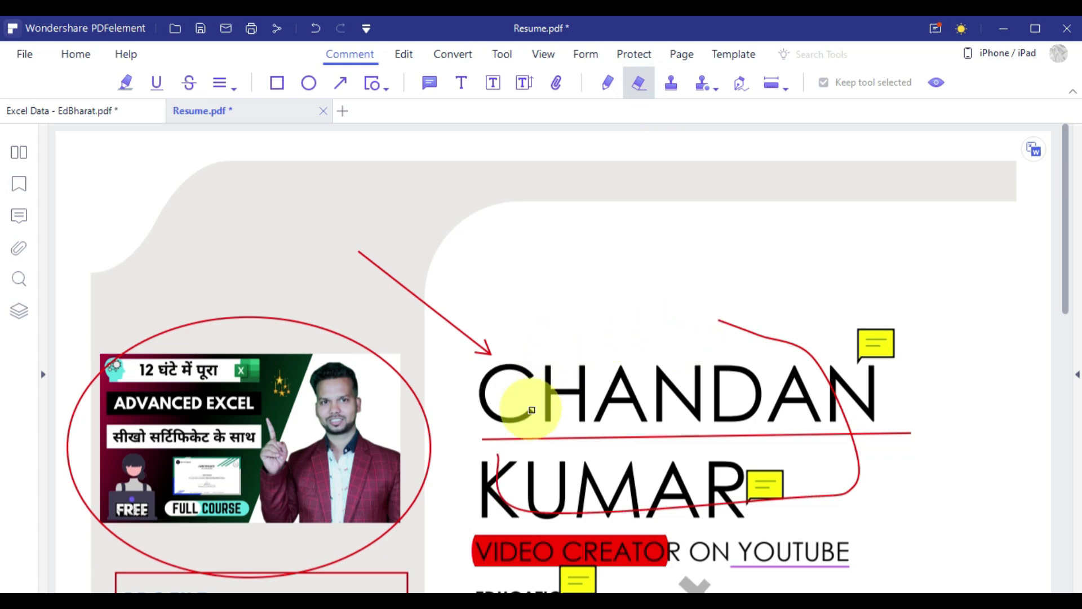
Place an APPROVED stamp above the name heading.
{"action": "left_click", "coordinate": [675, 82]}
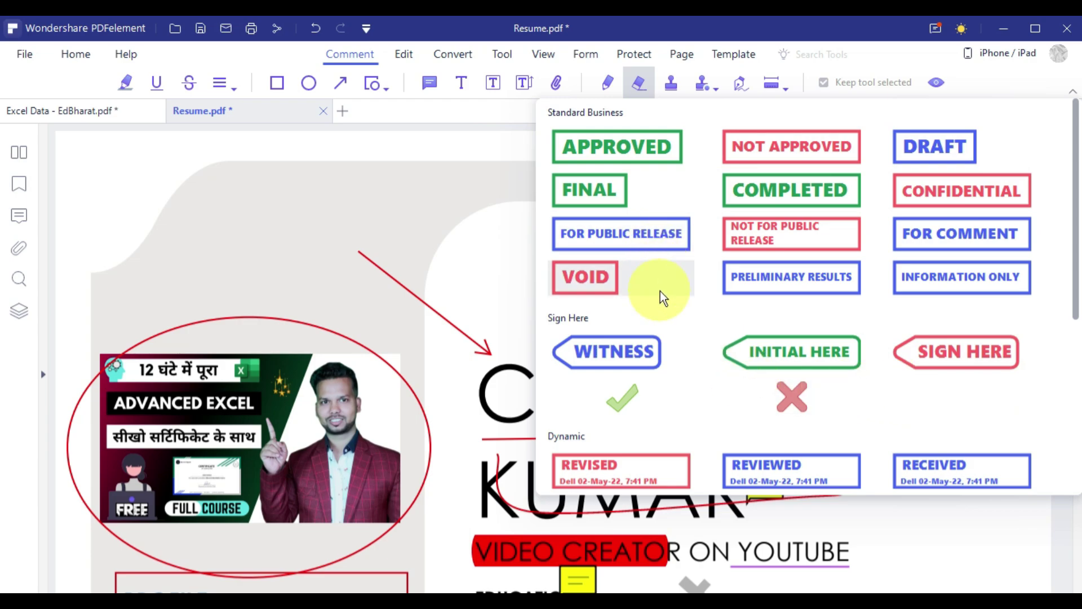
{"action": "left_click", "coordinate": [613, 149]}
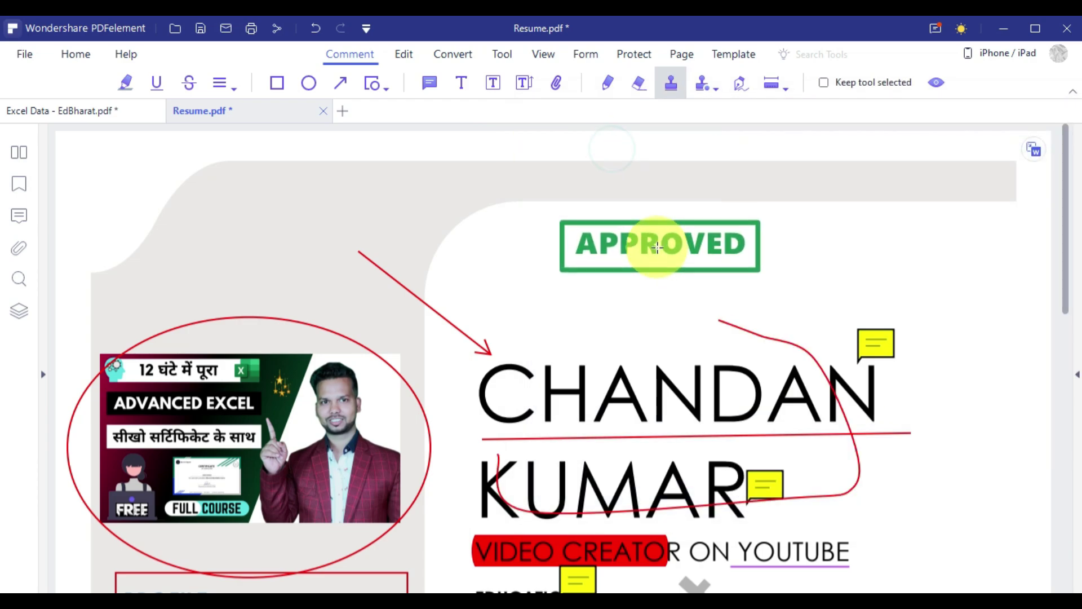
{"action": "left_click", "coordinate": [648, 246]}
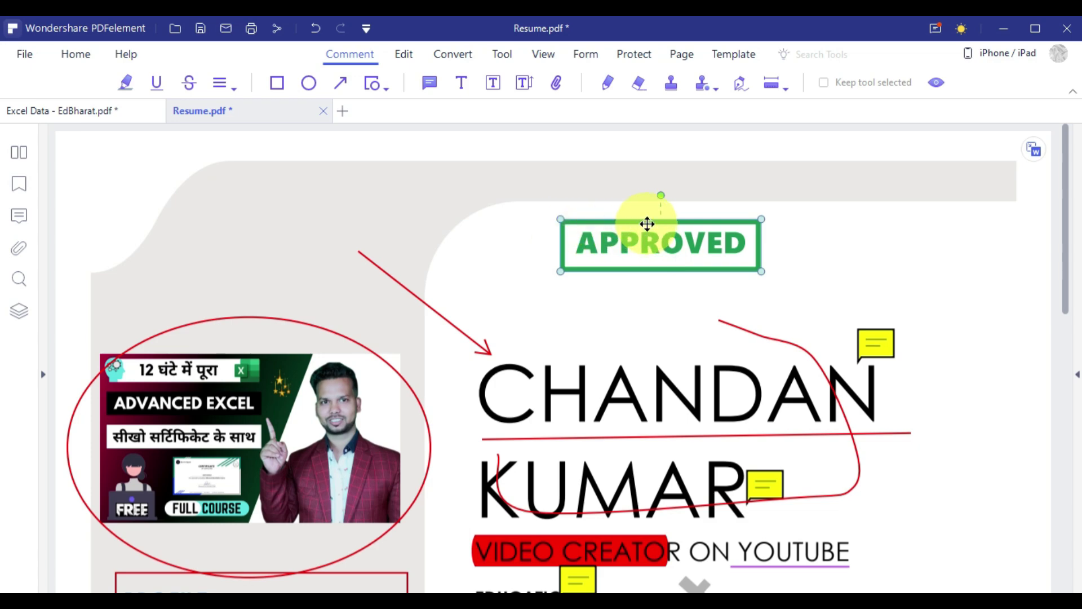
{"action": "left_click_drag", "start_coordinate": [647, 224], "coordinate": [732, 201]}
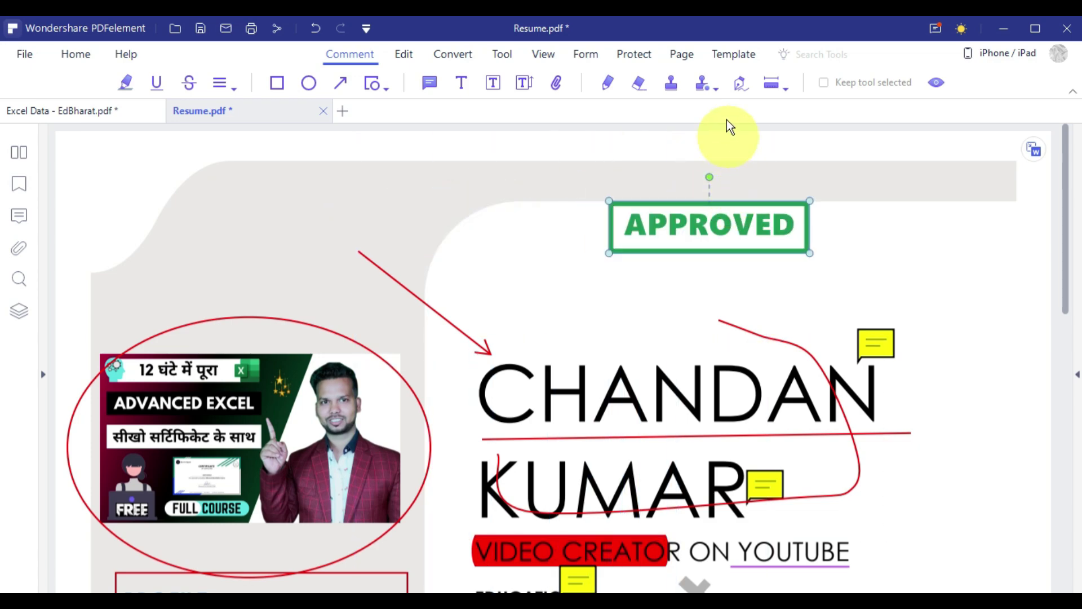
{"action": "left_click", "coordinate": [587, 271]}
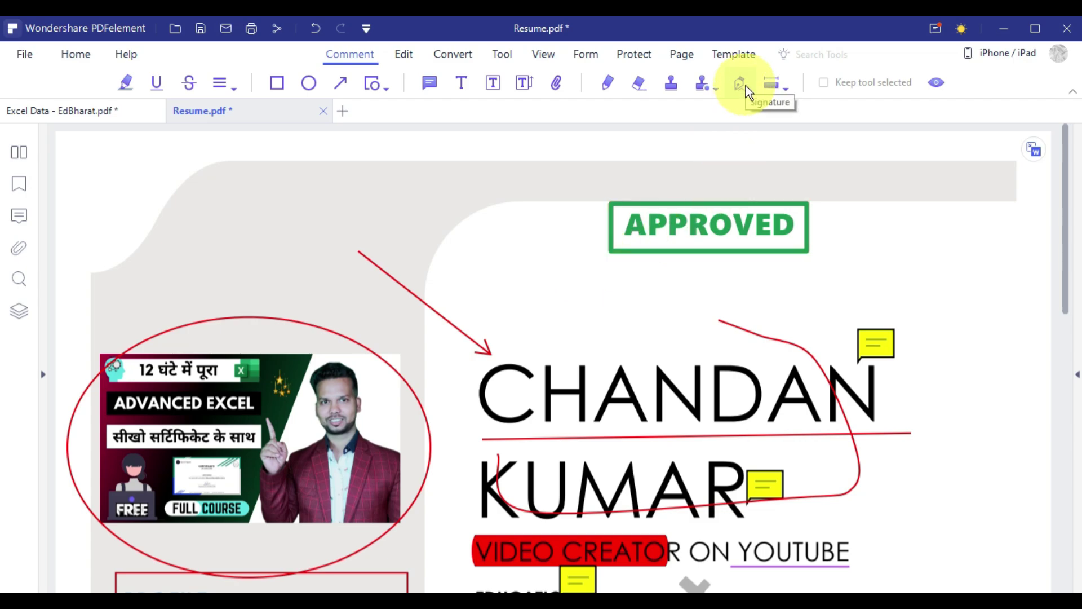
Start a new signature, sketch a freehand one, then type the owner's name instead.
{"action": "scroll", "coordinate": [616, 261], "scroll_direction": "down", "scroll_amount": 3}
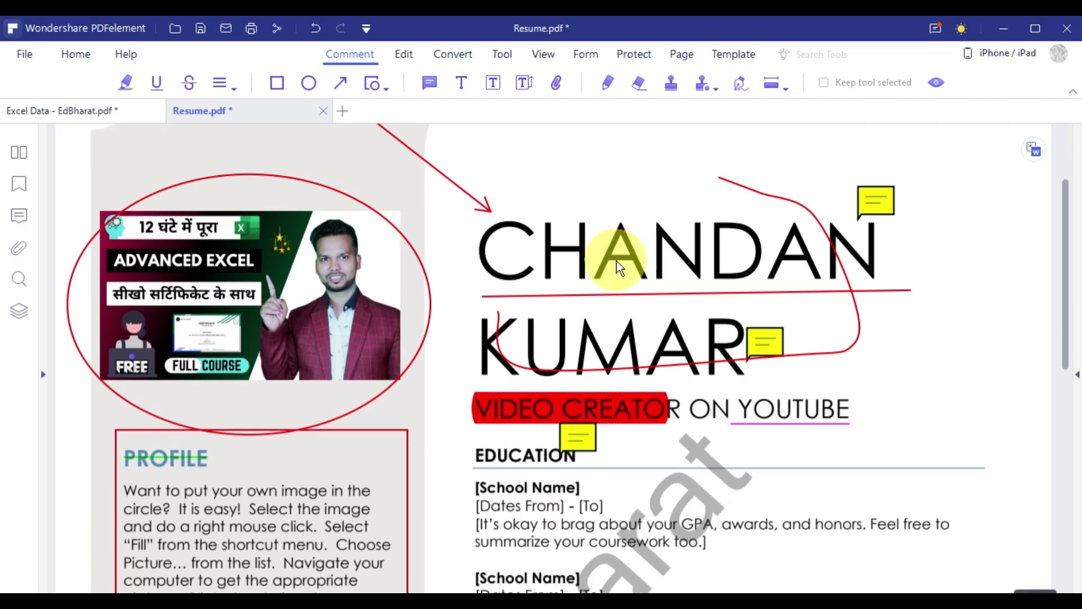
{"action": "scroll", "coordinate": [617, 261], "scroll_direction": "up", "scroll_amount": 3}
{"action": "left_click", "coordinate": [743, 84]}
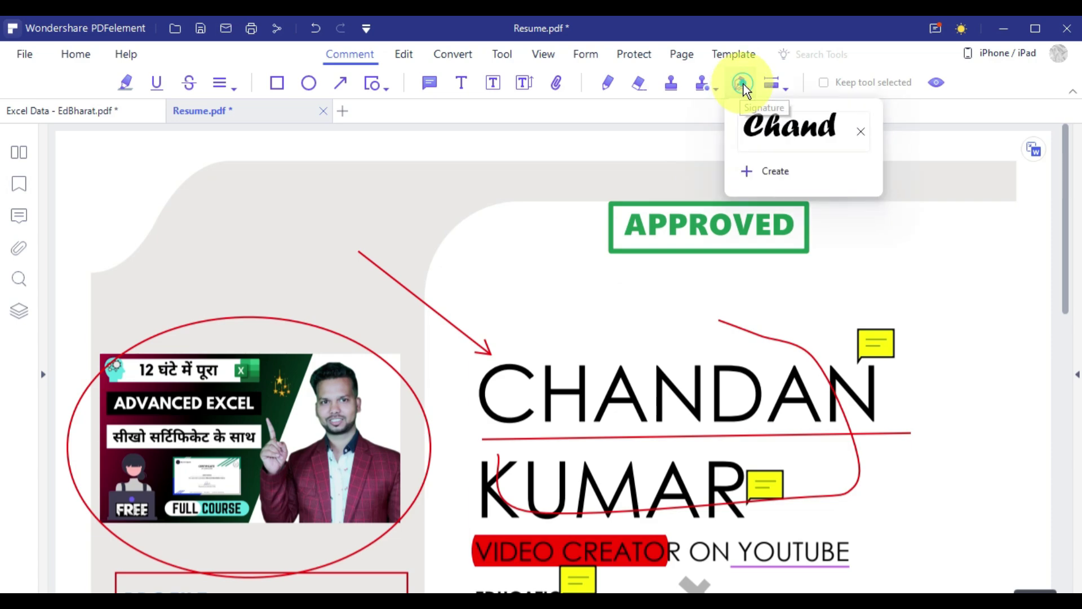
{"action": "left_click", "coordinate": [822, 171]}
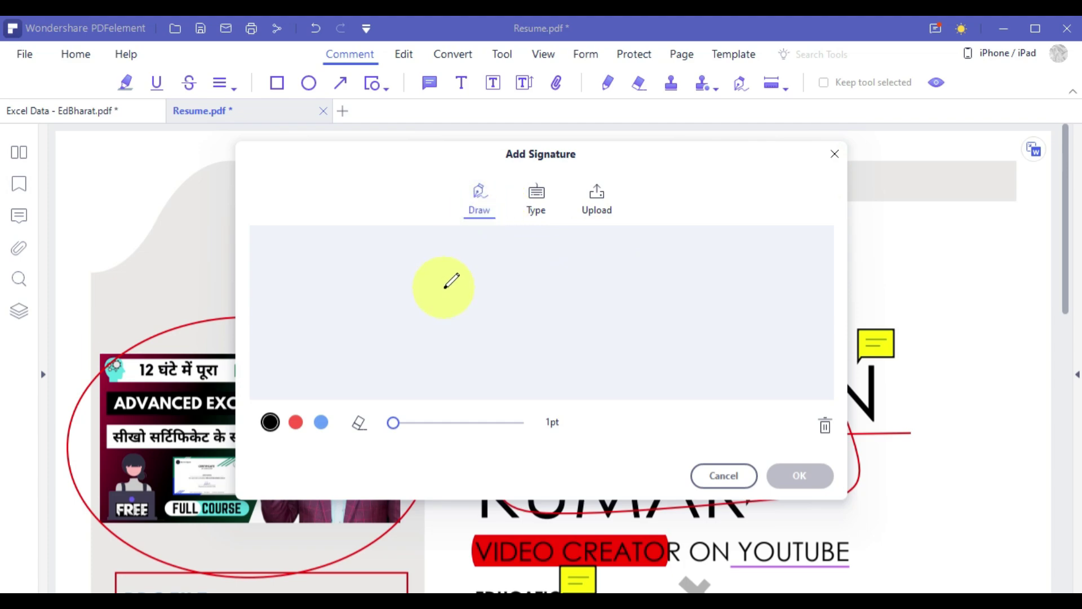
{"action": "mouse_move", "coordinate": [438, 265]}
{"action": "left_mouse_down"}
{"action": "mouse_move", "coordinate": [362, 295]}
{"action": "mouse_move", "coordinate": [507, 341]}
{"action": "left_mouse_up"}
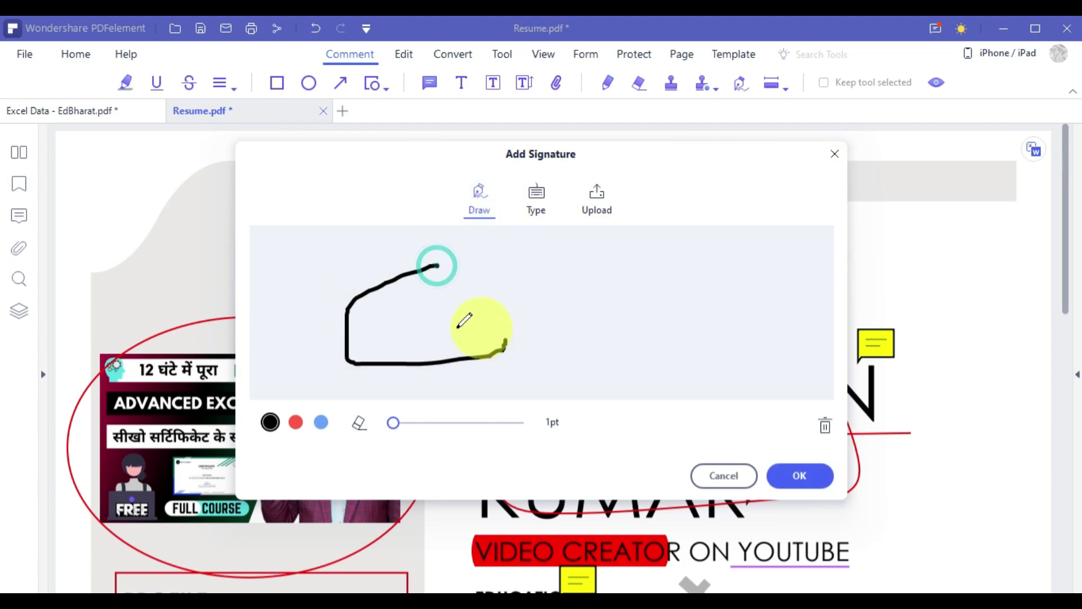
{"action": "mouse_move", "coordinate": [370, 245]}
{"action": "left_mouse_down"}
{"action": "mouse_move", "coordinate": [423, 339]}
{"action": "mouse_move", "coordinate": [530, 293]}
{"action": "mouse_move", "coordinate": [670, 317]}
{"action": "left_mouse_up"}
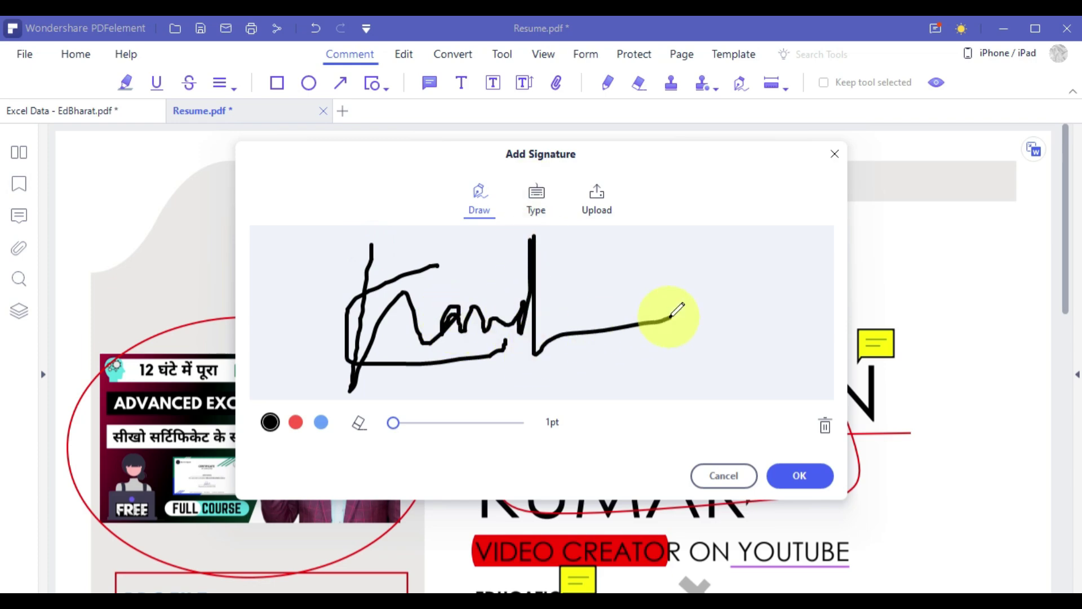
{"action": "left_click", "coordinate": [535, 198]}
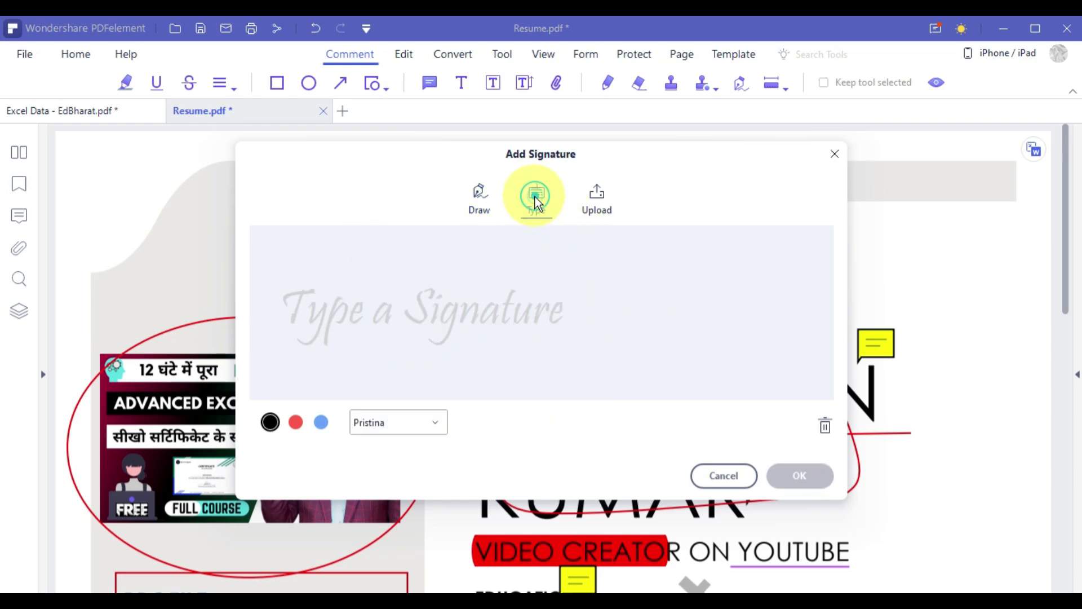
{"action": "left_click", "coordinate": [393, 324]}
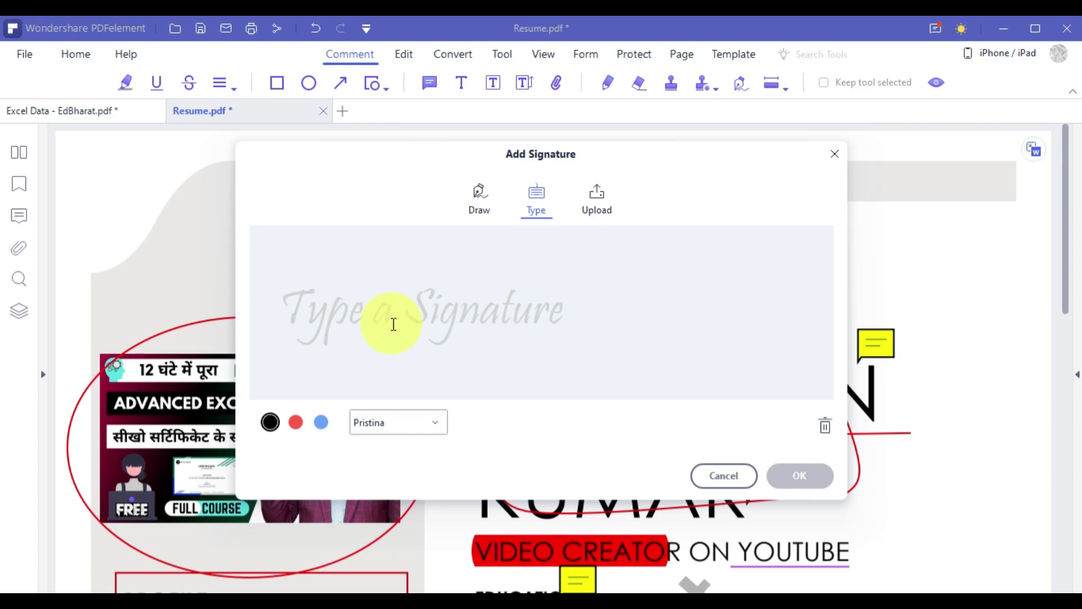
{"action": "type", "text": "chandan"}
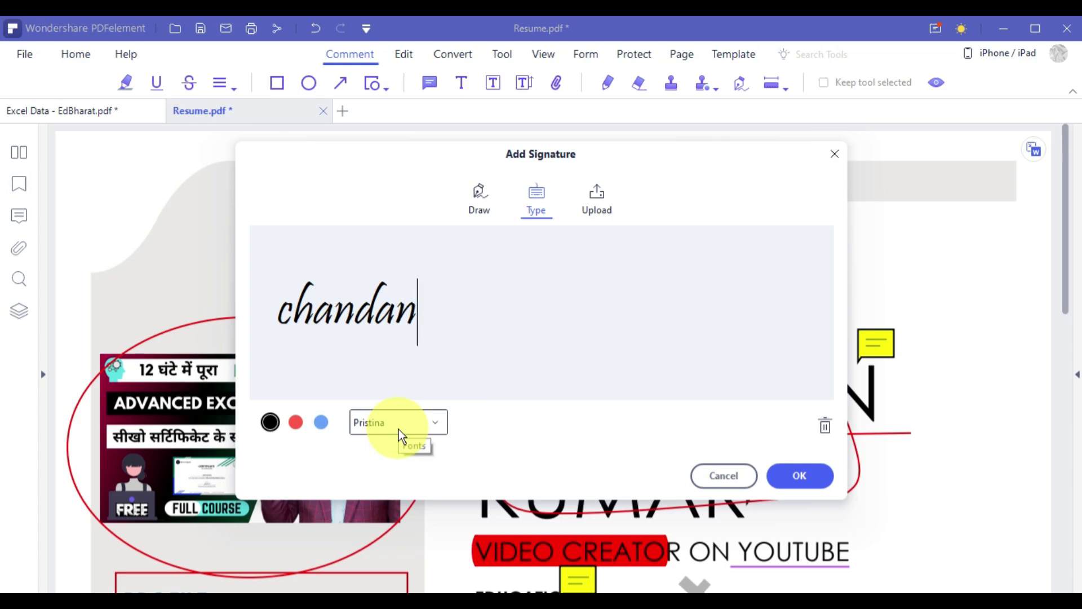
Keep the Pristina font, re-enter the name, add the signature and shrink it top-left.
{"action": "left_click", "coordinate": [439, 428]}
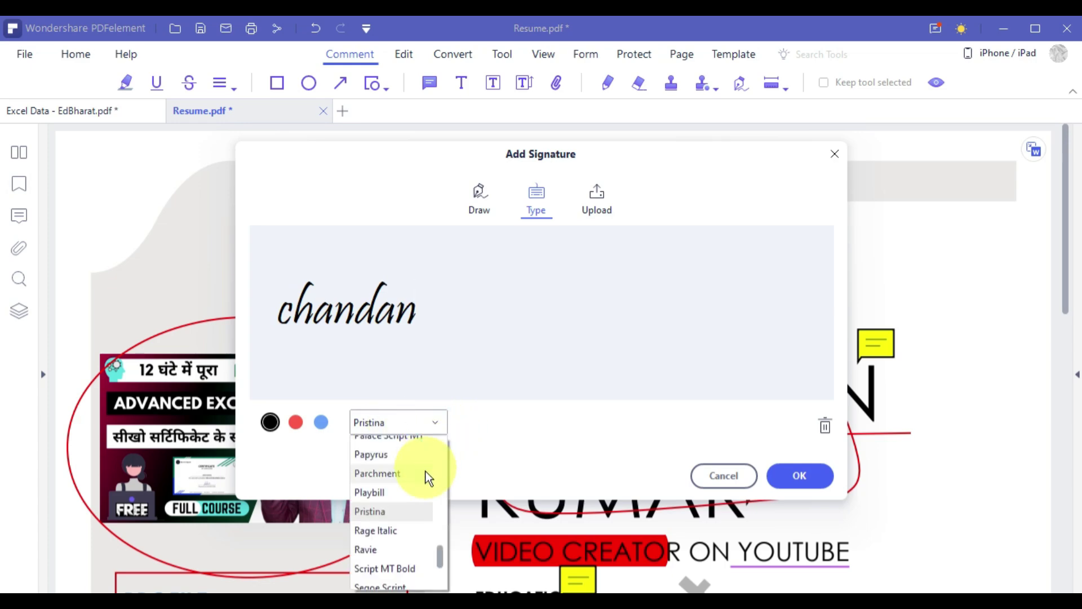
{"action": "left_click", "coordinate": [541, 447]}
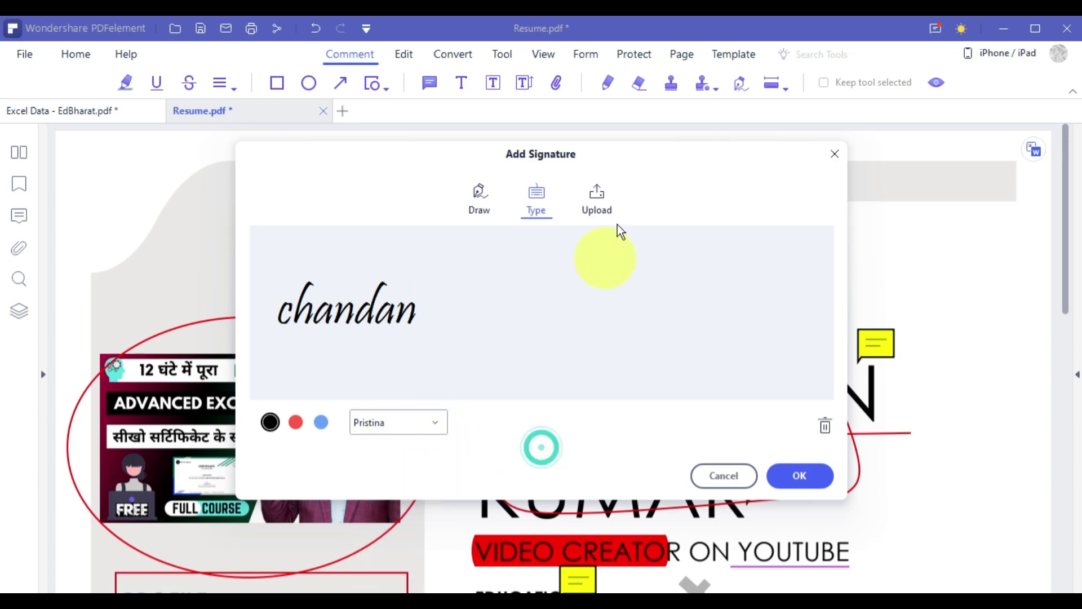
{"action": "left_click", "coordinate": [593, 202]}
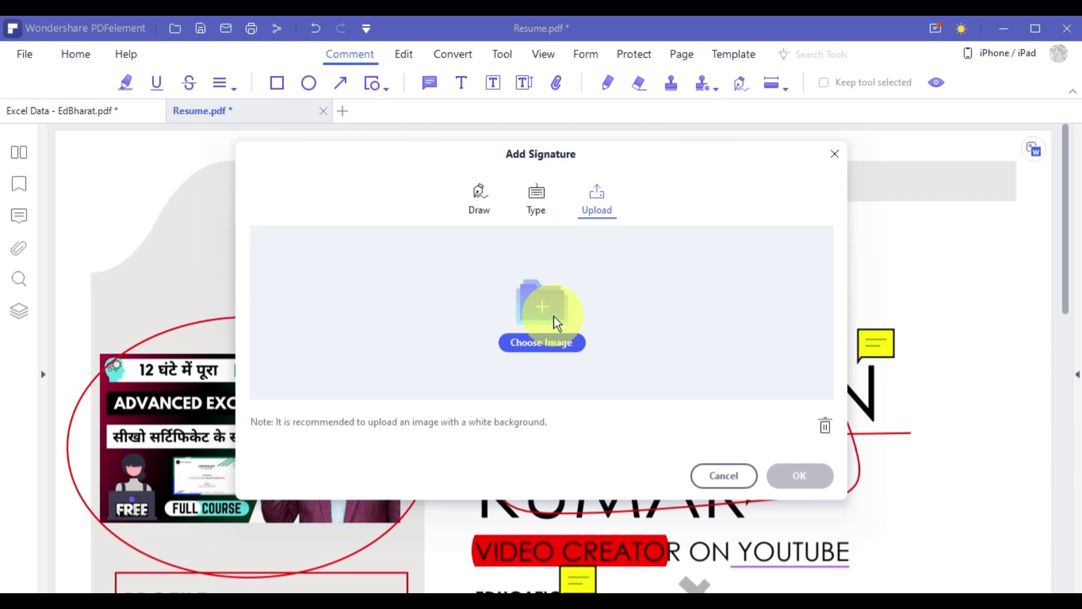
{"action": "left_click", "coordinate": [529, 210]}
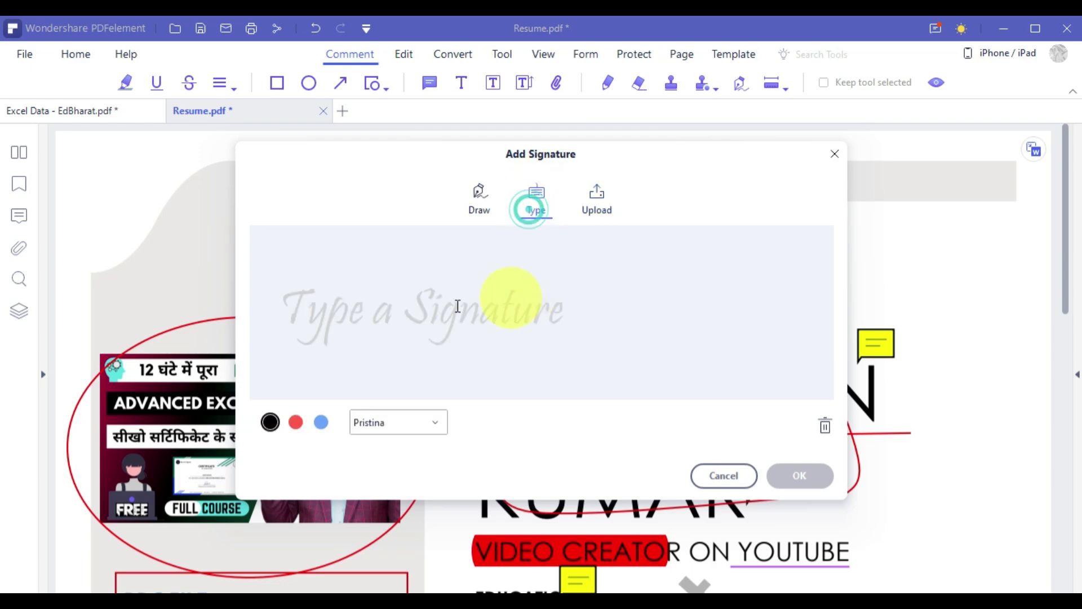
{"action": "left_click", "coordinate": [387, 306]}
{"action": "type", "text": "chandan"}
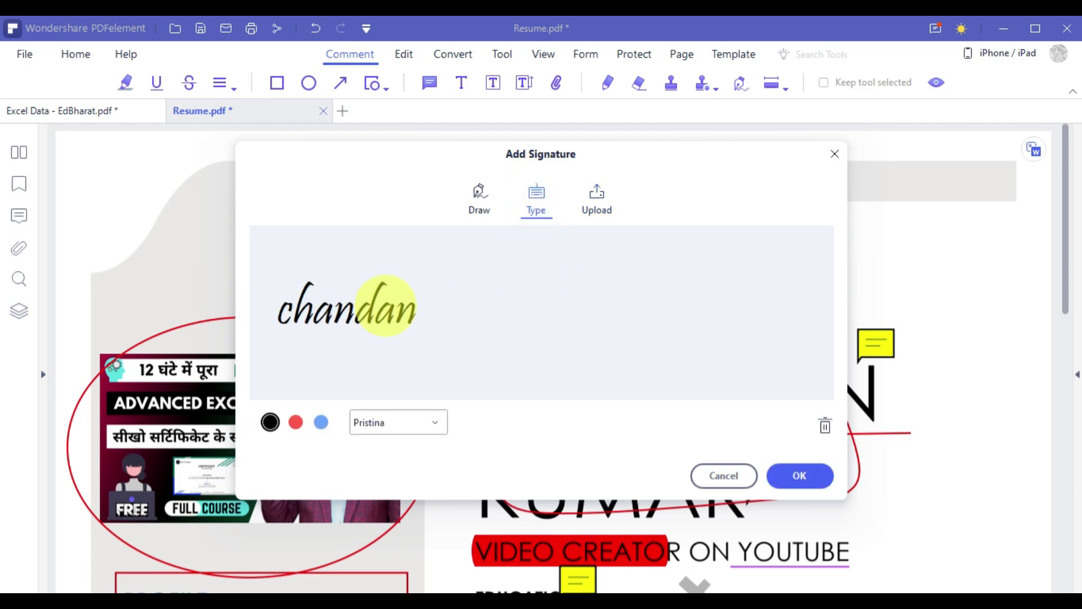
{"action": "left_click", "coordinate": [799, 475]}
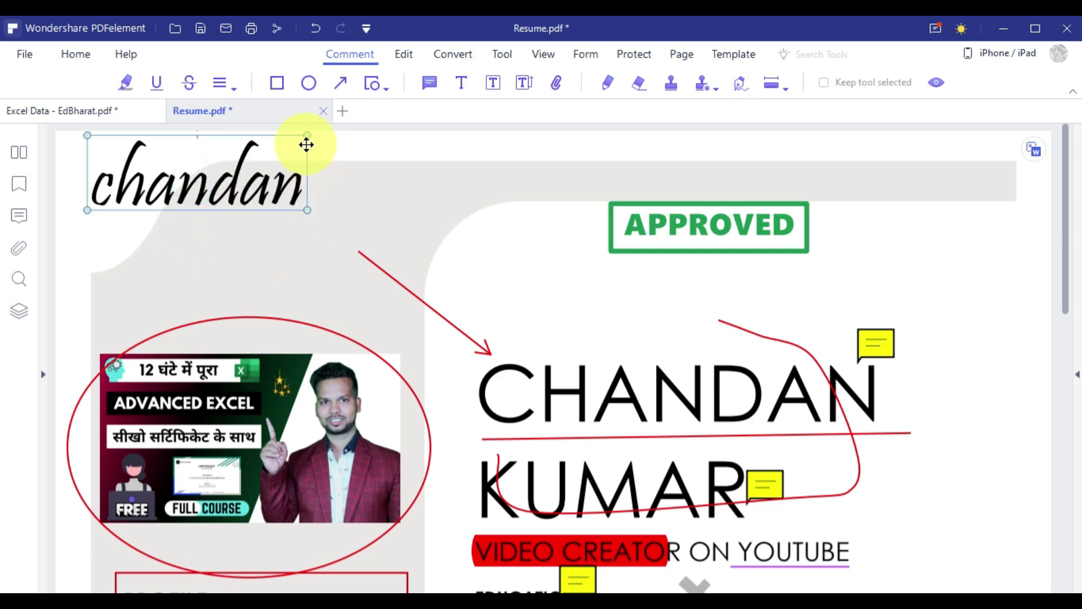
{"action": "mouse_move", "coordinate": [305, 137]}
{"action": "left_mouse_down"}
{"action": "mouse_move", "coordinate": [241, 149]}
{"action": "mouse_move", "coordinate": [229, 171]}
{"action": "mouse_move", "coordinate": [156, 184]}
{"action": "left_mouse_up"}
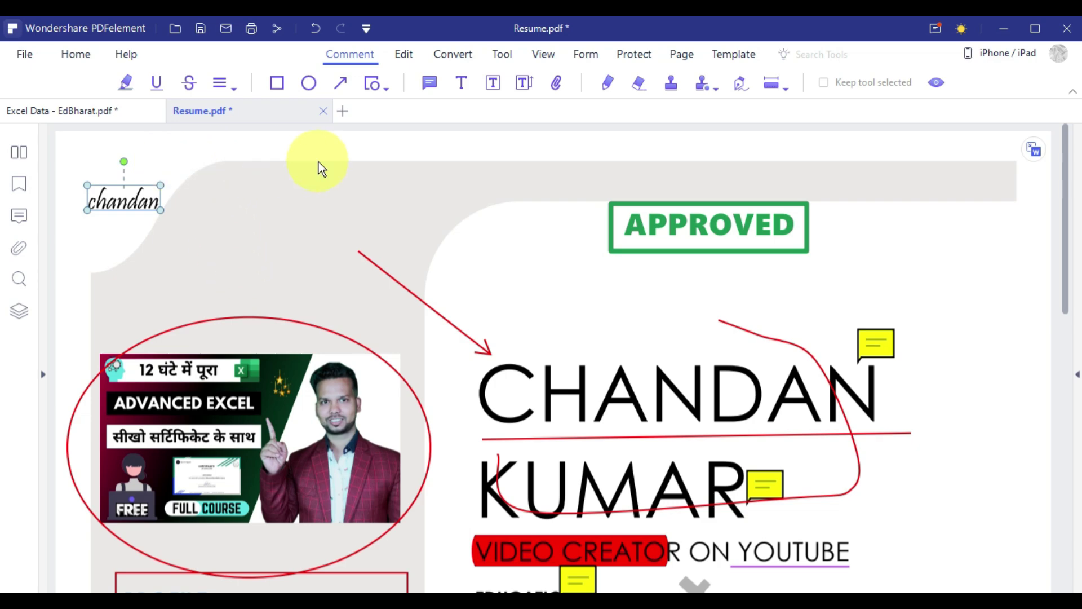
Save the annotated resume as a copy named Resume-Copyggggg.pdf in the PDF ELEMENT folder.
{"action": "left_click", "coordinate": [201, 27]}
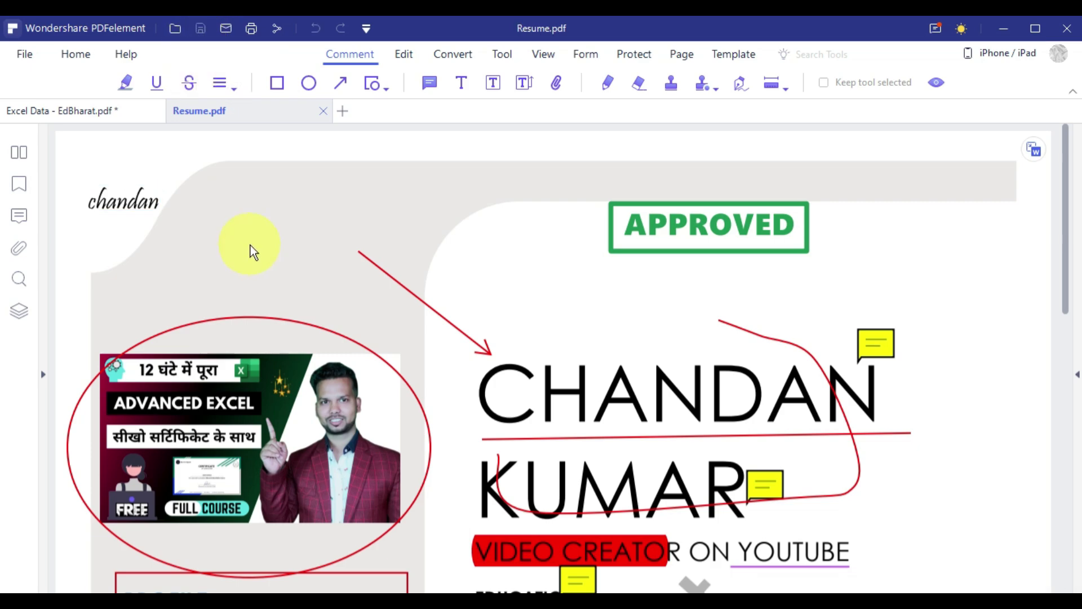
{"action": "left_click", "coordinate": [36, 53]}
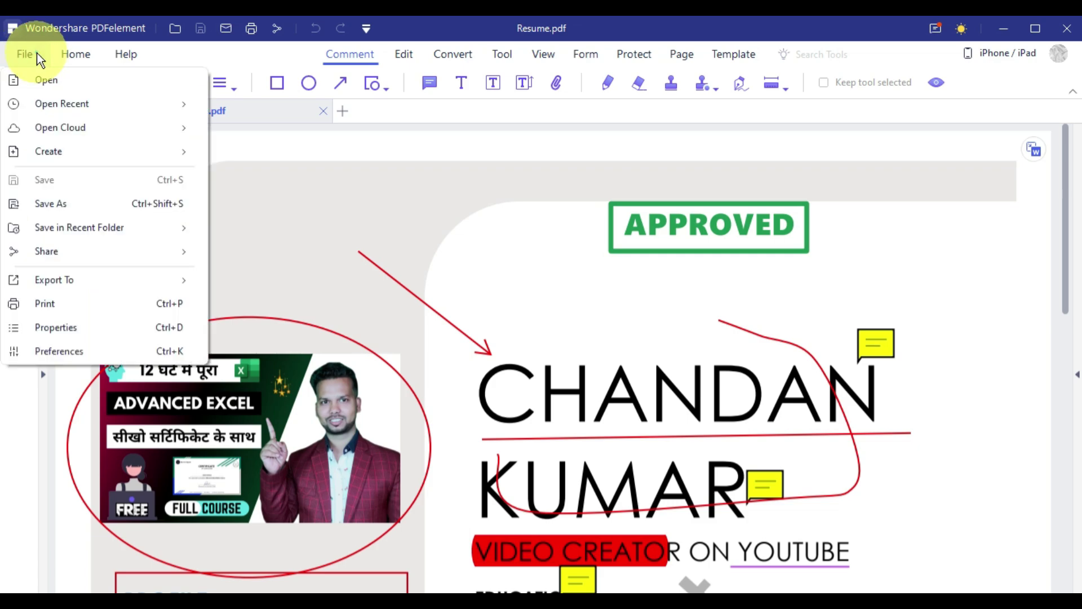
{"action": "left_click", "coordinate": [116, 204]}
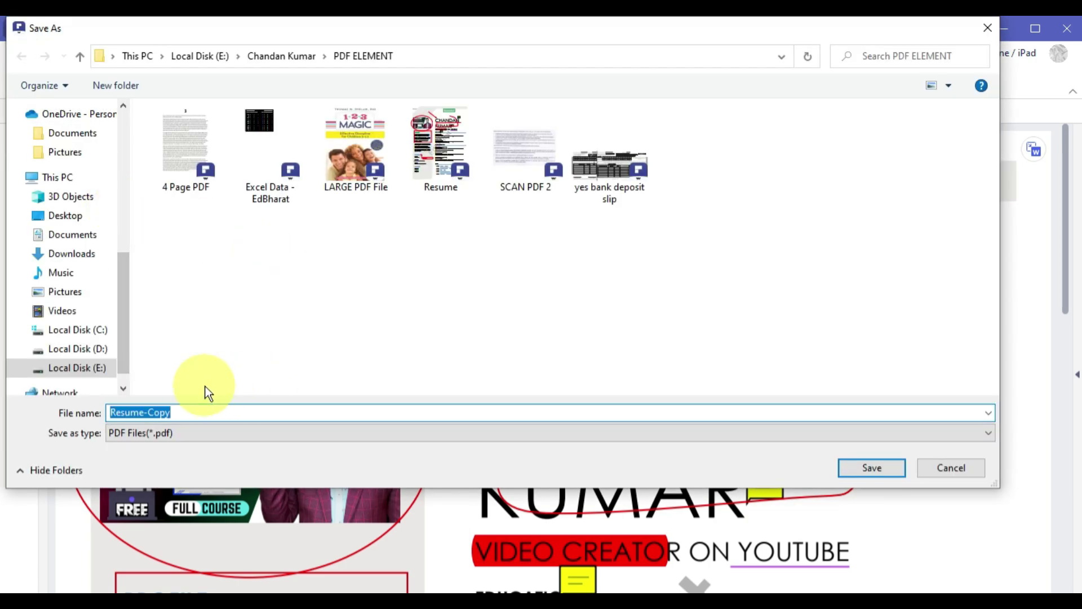
{"action": "left_click", "coordinate": [193, 413]}
{"action": "type", "text": "ggggg"}
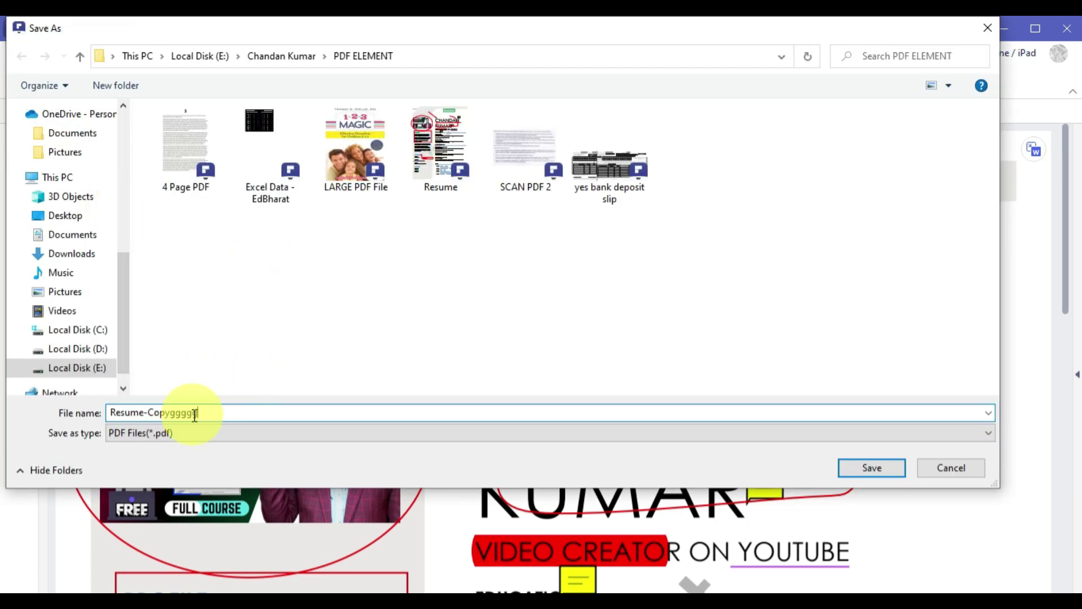
{"action": "left_click", "coordinate": [881, 471]}
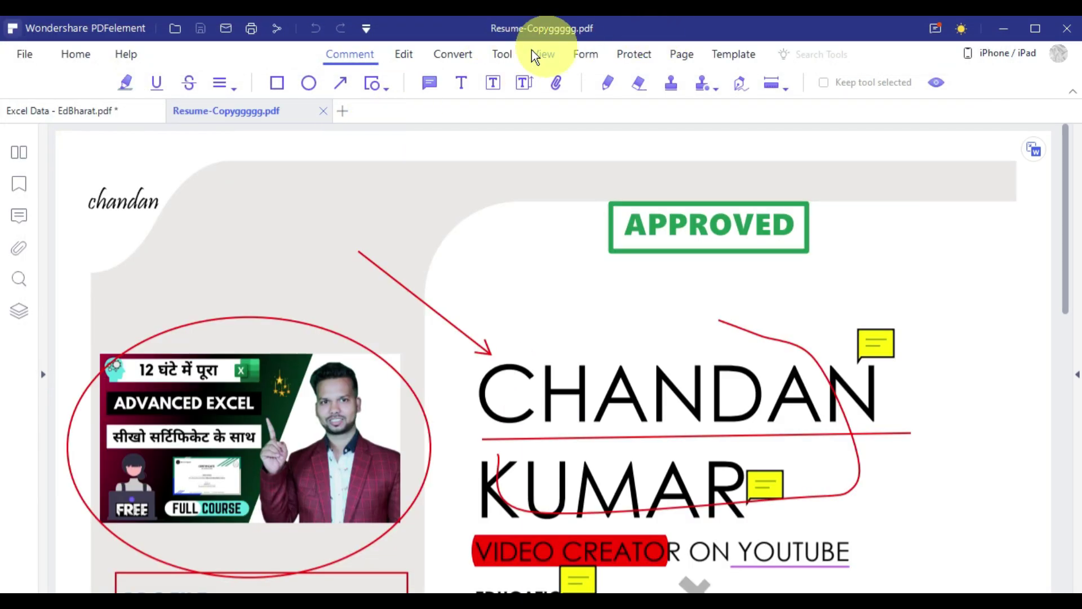
Close the Resume-Copy tab, deselect the May GST value, and show Convert tools for Excel Data - EdBharat.pdf.
{"action": "left_click", "coordinate": [324, 111]}
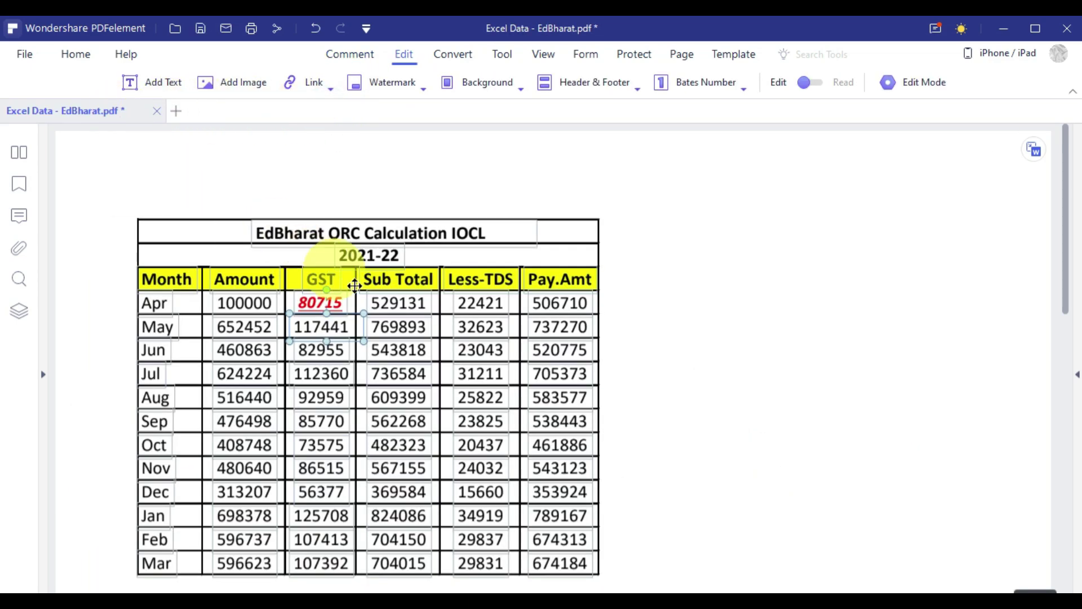
{"action": "left_click", "coordinate": [236, 175]}
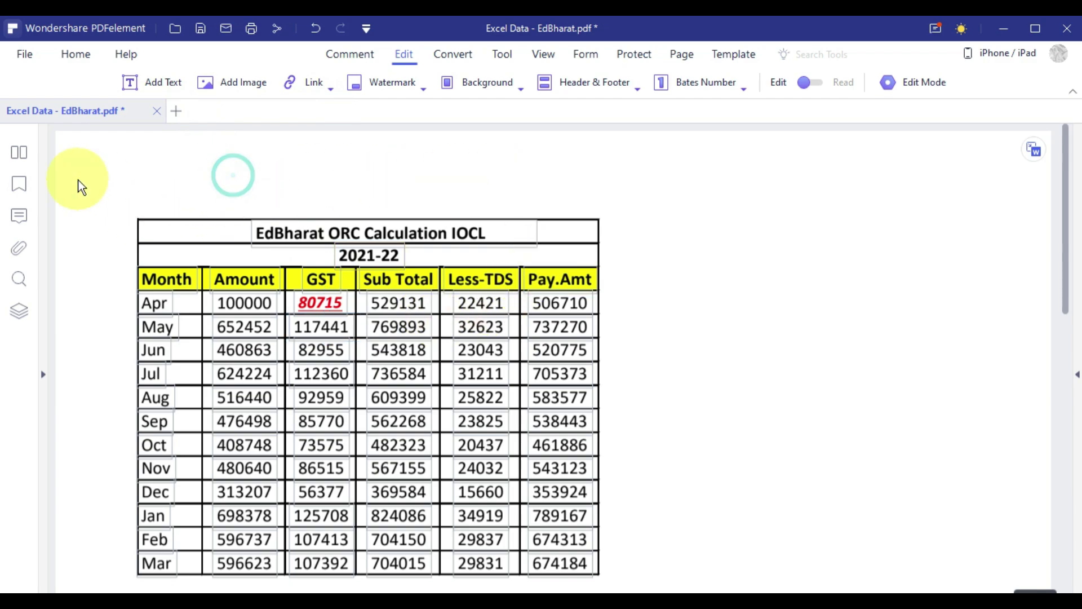
{"action": "scroll", "coordinate": [698, 429], "scroll_direction": "down", "scroll_amount": 2}
{"action": "scroll", "coordinate": [698, 429], "scroll_direction": "up", "scroll_amount": 2}
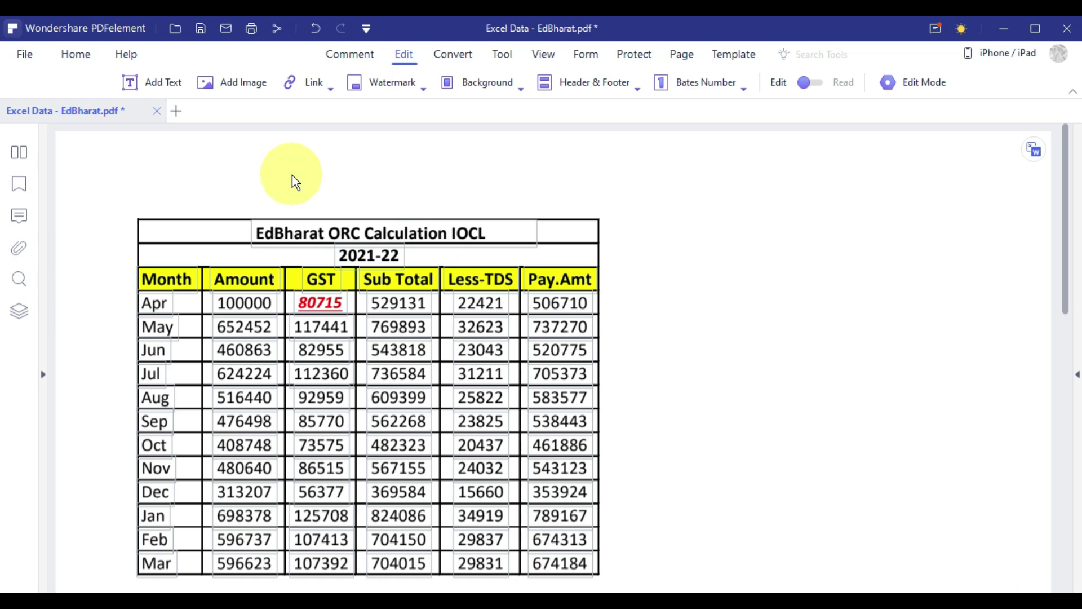
{"action": "left_click", "coordinate": [452, 58]}
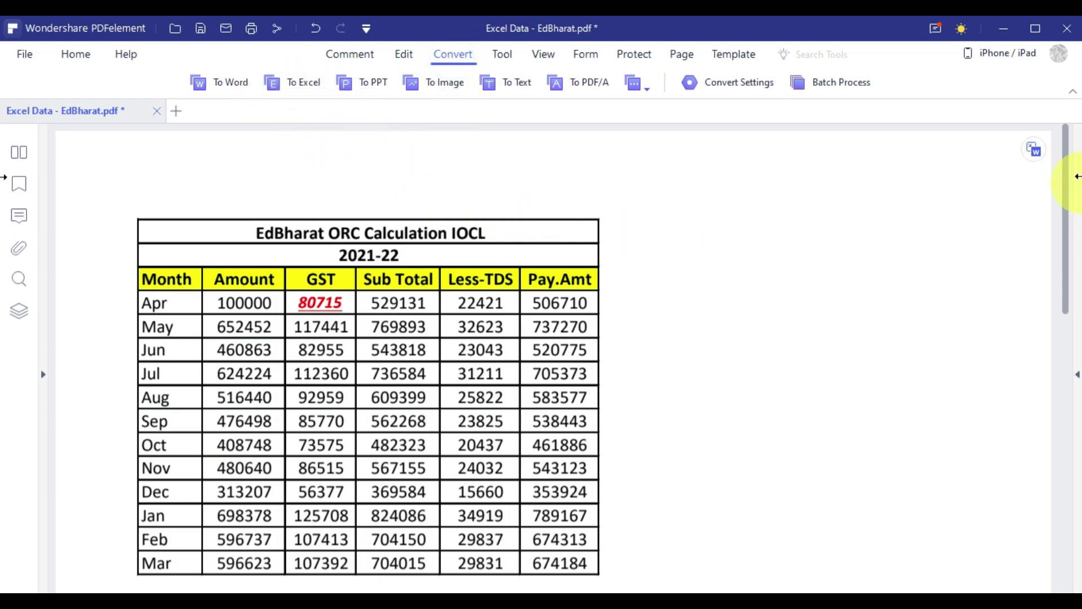
{"action": "mouse_move", "coordinate": [1035, 151]}
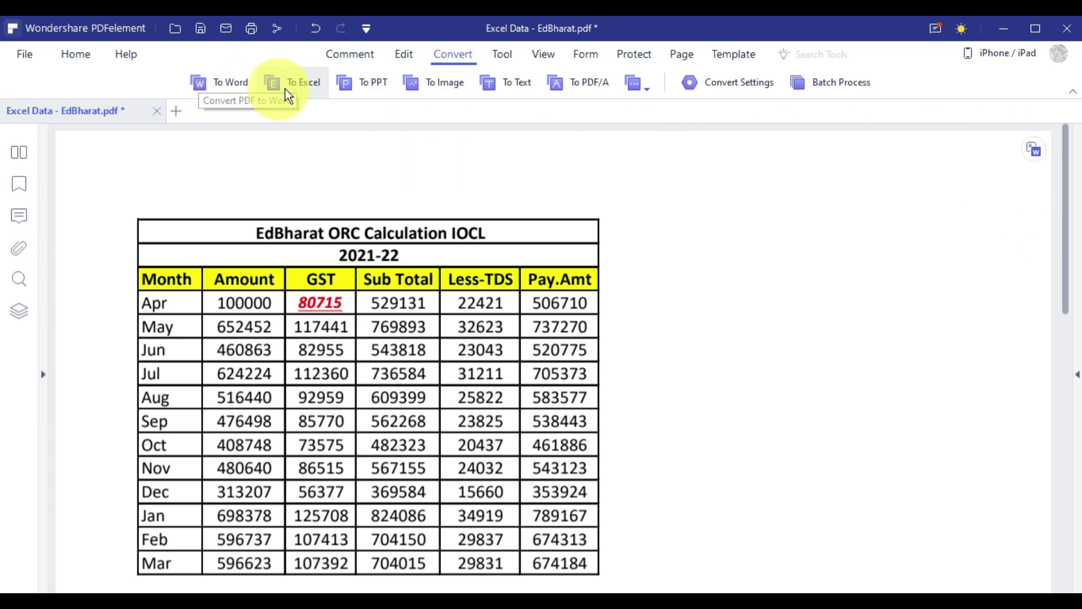
{"action": "left_click", "coordinate": [469, 56]}
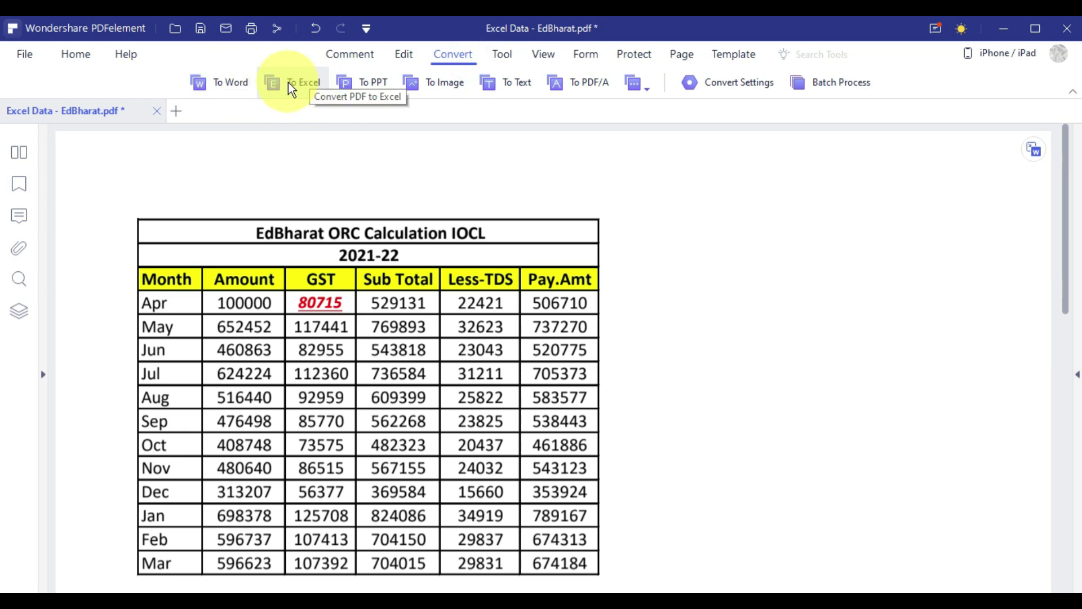
Save changes and convert the PDF to Excel Data - EdBharatjjjj.xlsx, then open its folder.
{"action": "left_click", "coordinate": [288, 83]}
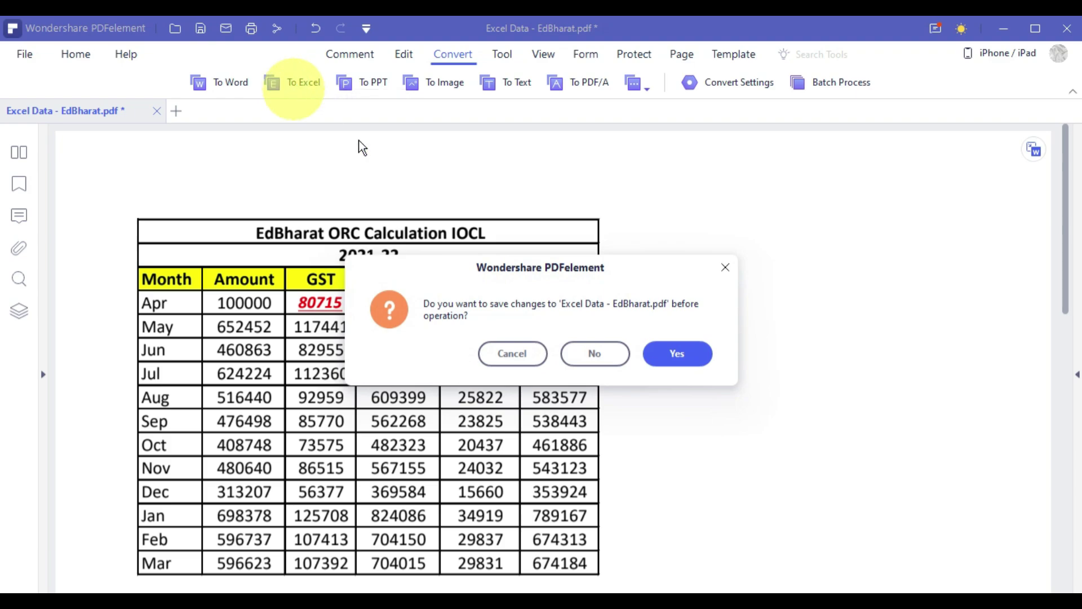
{"action": "left_click", "coordinate": [676, 355]}
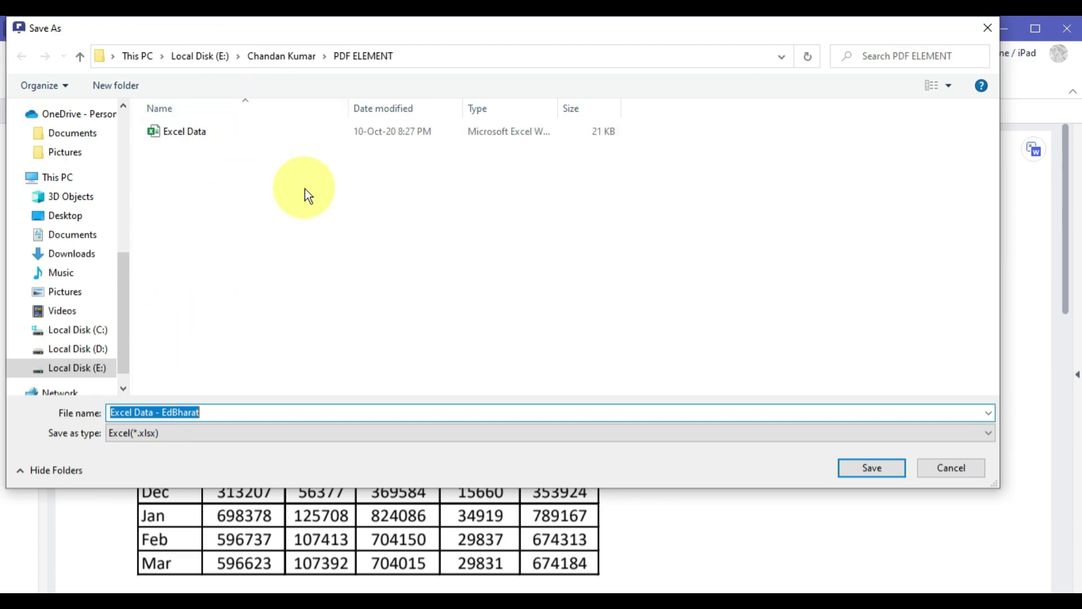
{"action": "left_click", "coordinate": [231, 411]}
{"action": "type", "text": "jjjj"}
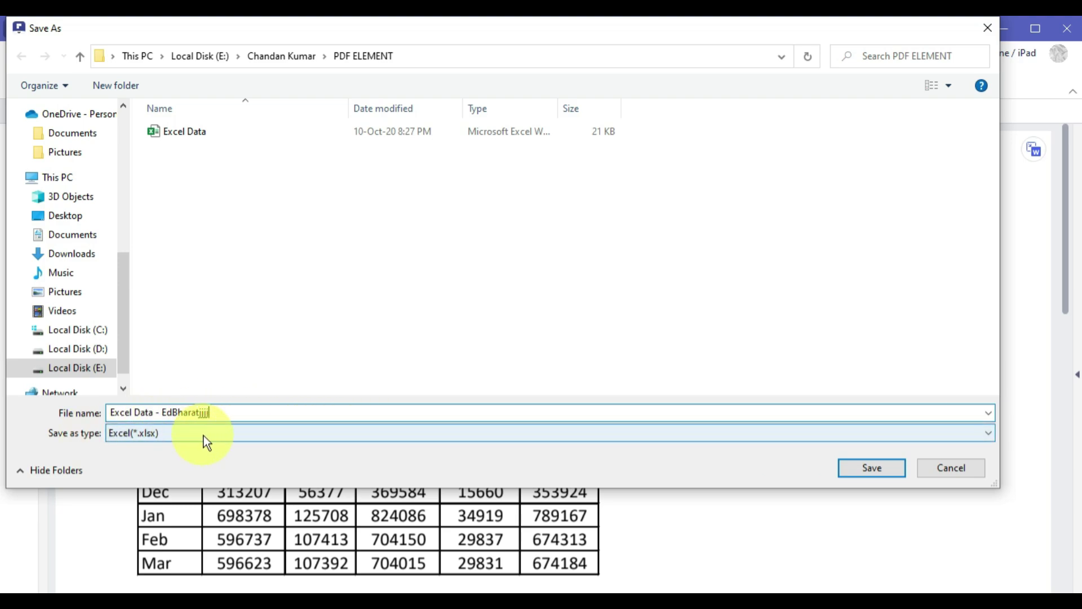
{"action": "left_click", "coordinate": [859, 467]}
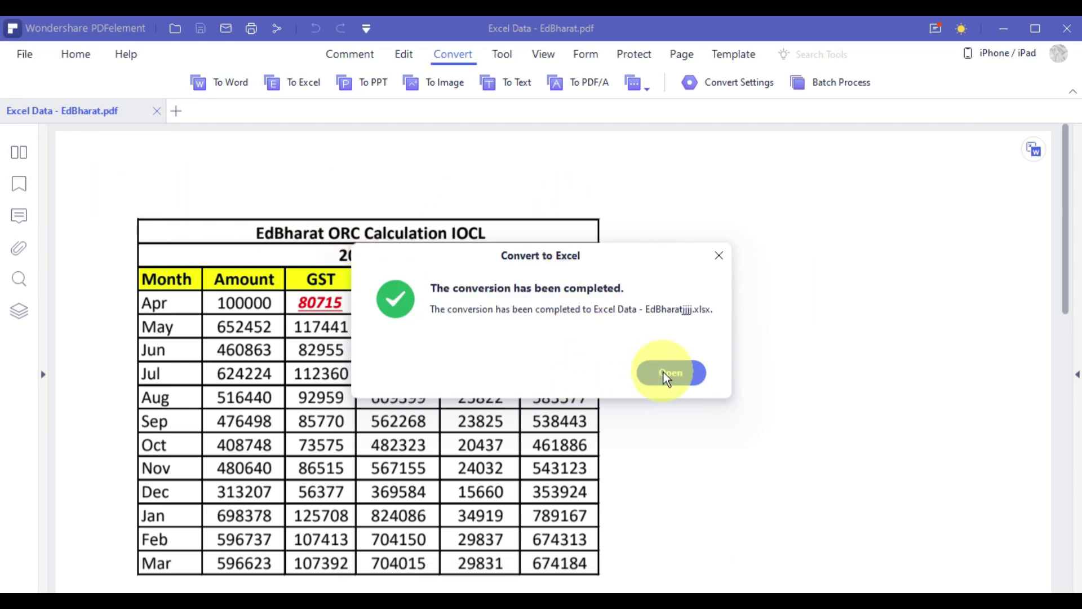
{"action": "left_click", "coordinate": [686, 375]}
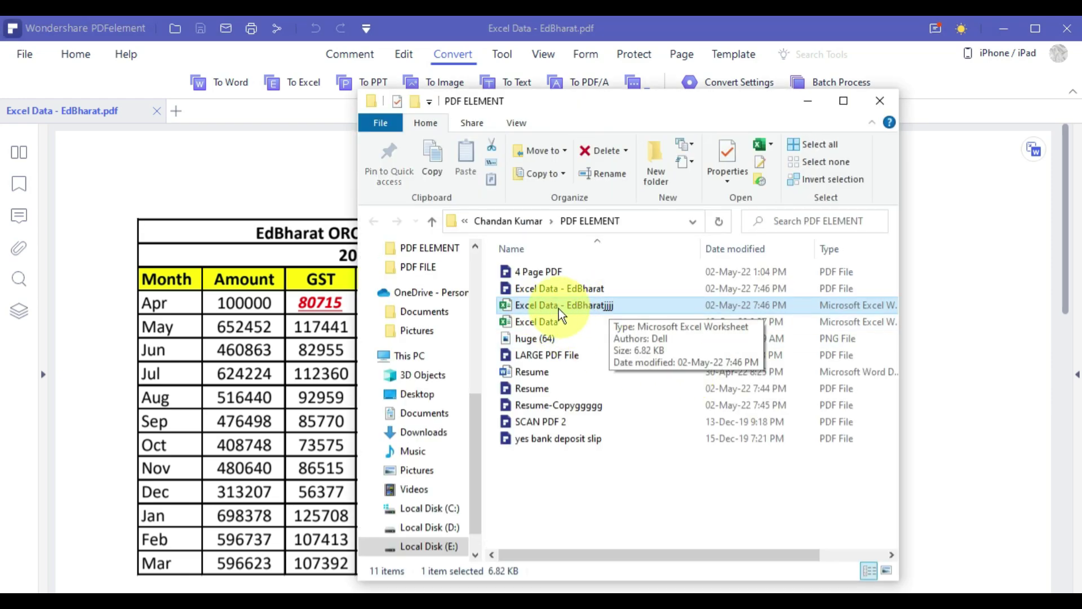
Open Excel Data - EdBharatjjjj.xlsx in Excel, check the ORC table values, and dismiss the subscription banner.
{"action": "left_click", "coordinate": [648, 309]}
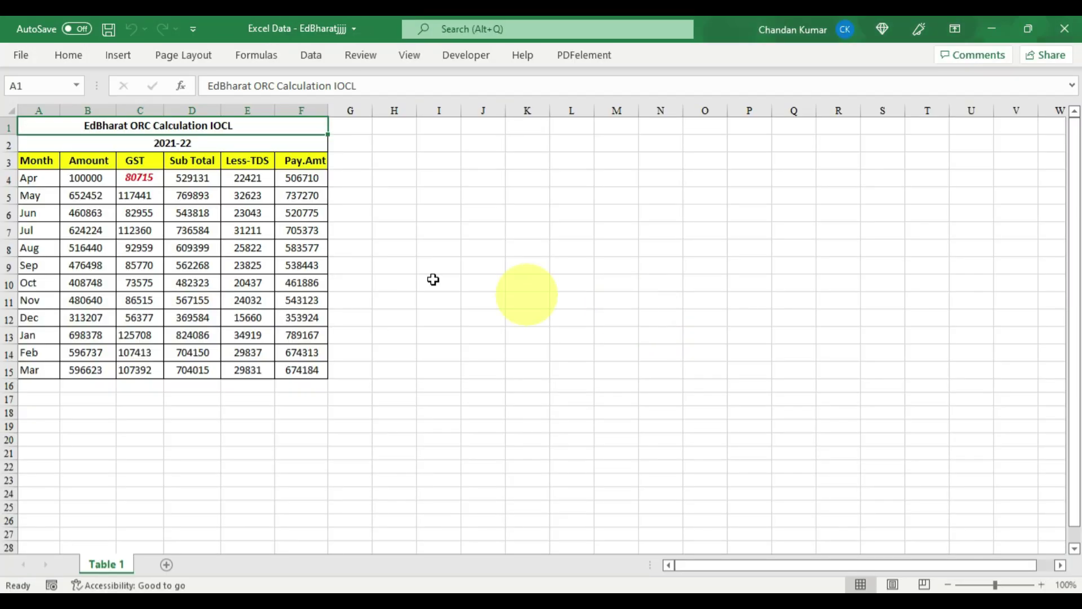
{"action": "left_click", "coordinate": [225, 188]}
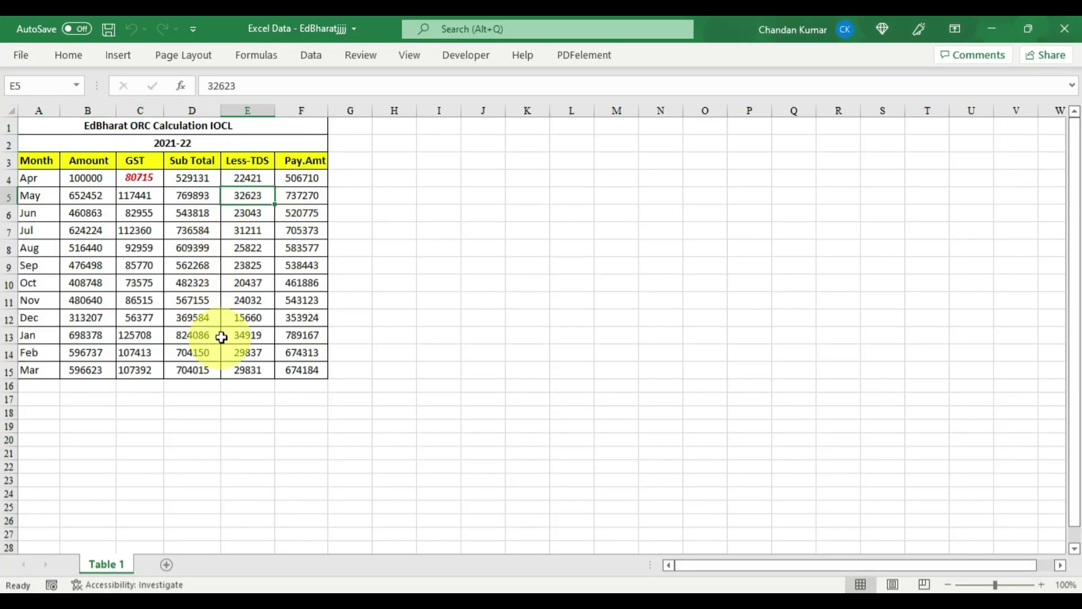
{"action": "scroll", "coordinate": [199, 345], "scroll_direction": "up", "scroll_amount": 3, "text": "ctrl"}
{"action": "scroll", "coordinate": [587, 285], "scroll_direction": "up", "scroll_amount": 2}
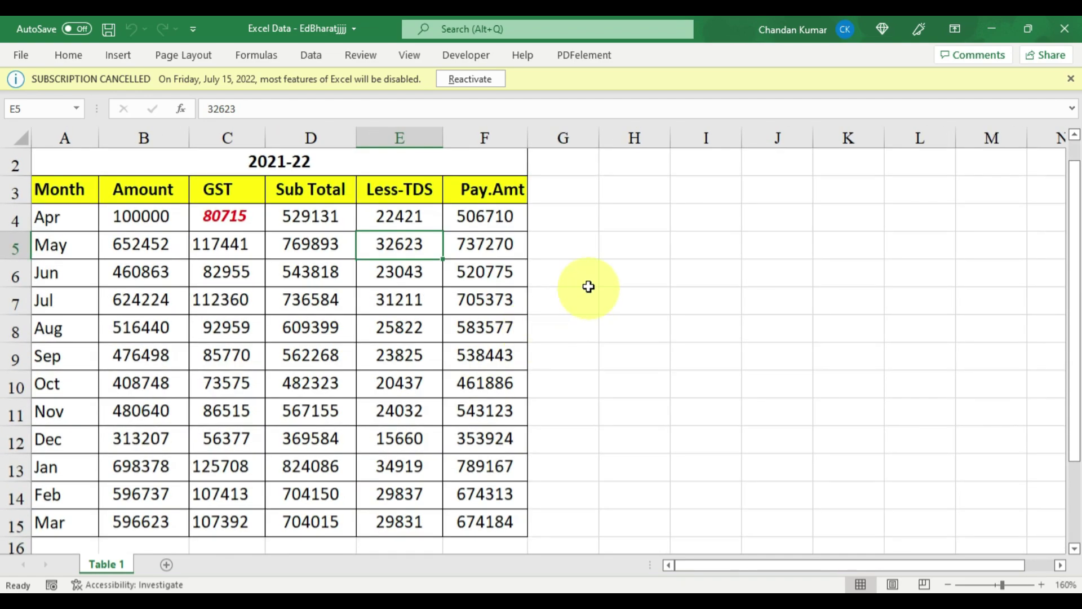
{"action": "scroll", "coordinate": [429, 311], "scroll_direction": "down", "scroll_amount": 3}
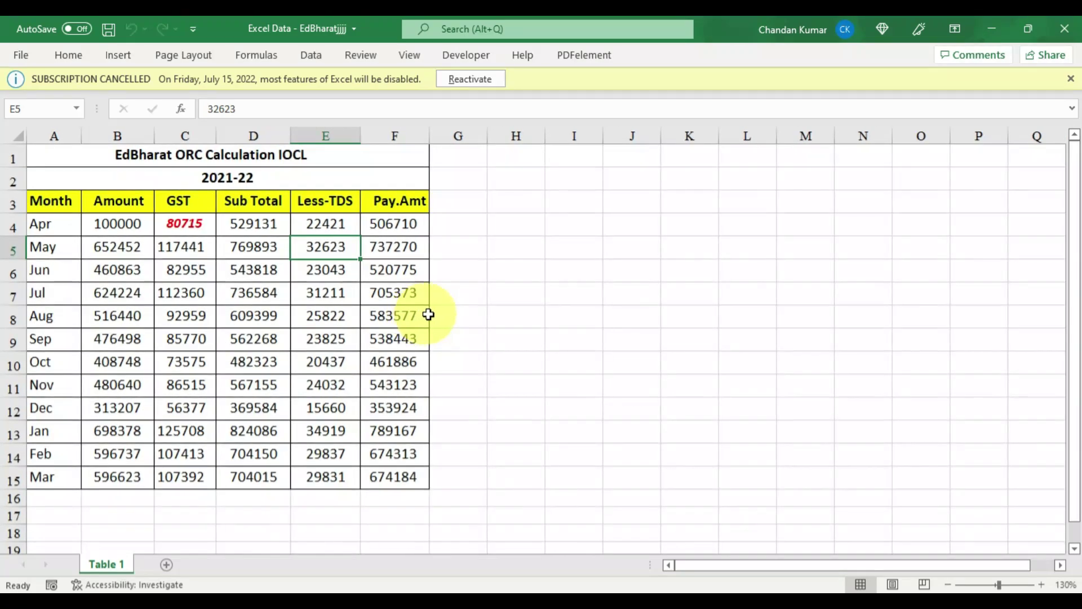
{"action": "left_click", "coordinate": [1071, 78]}
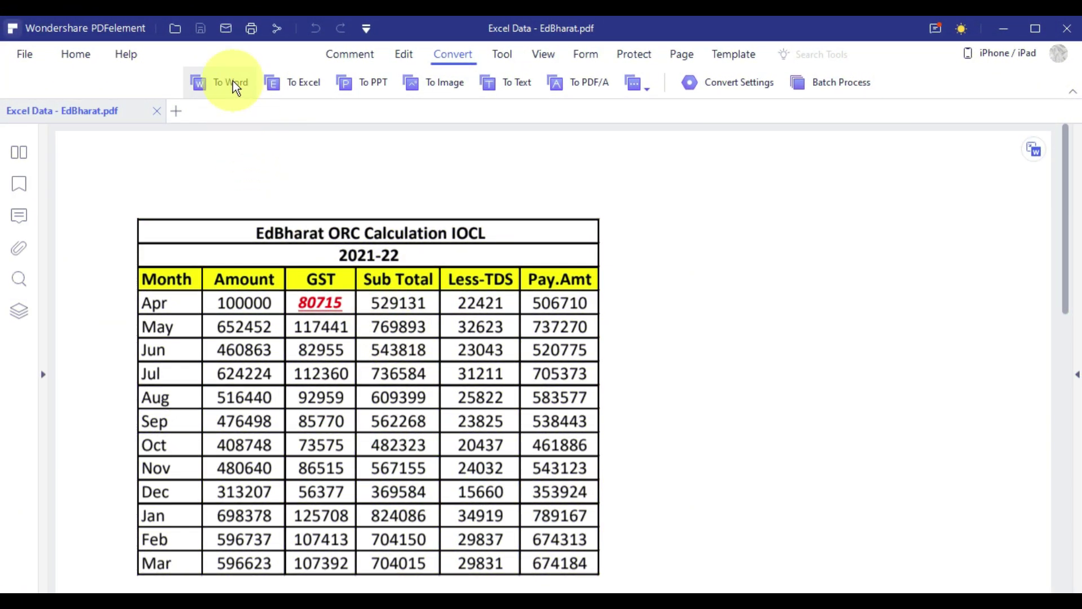
{"action": "left_click", "coordinate": [638, 83]}
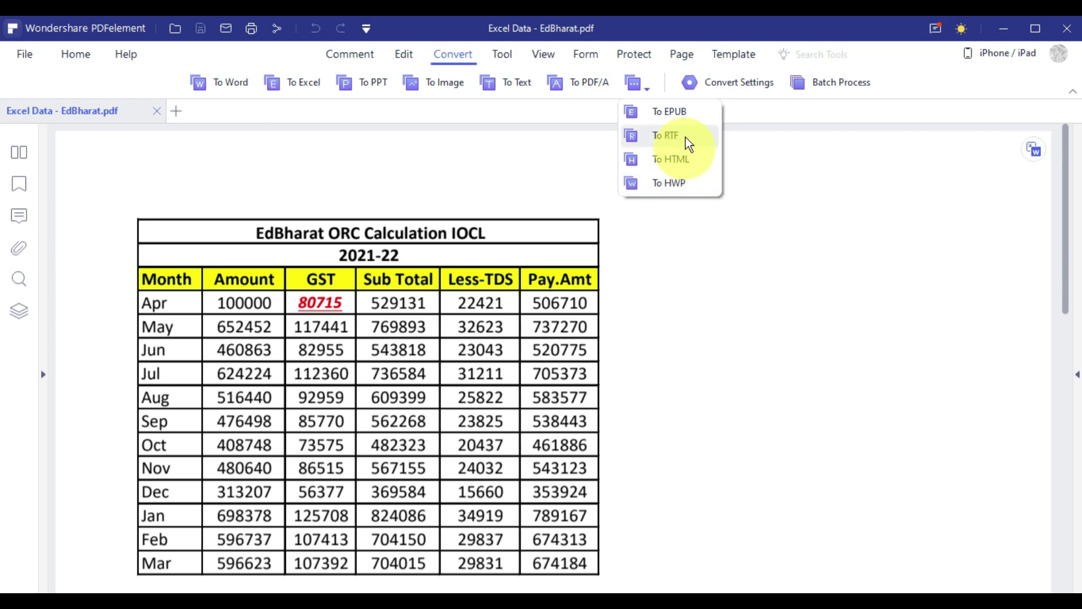
{"action": "left_click", "coordinate": [681, 211]}
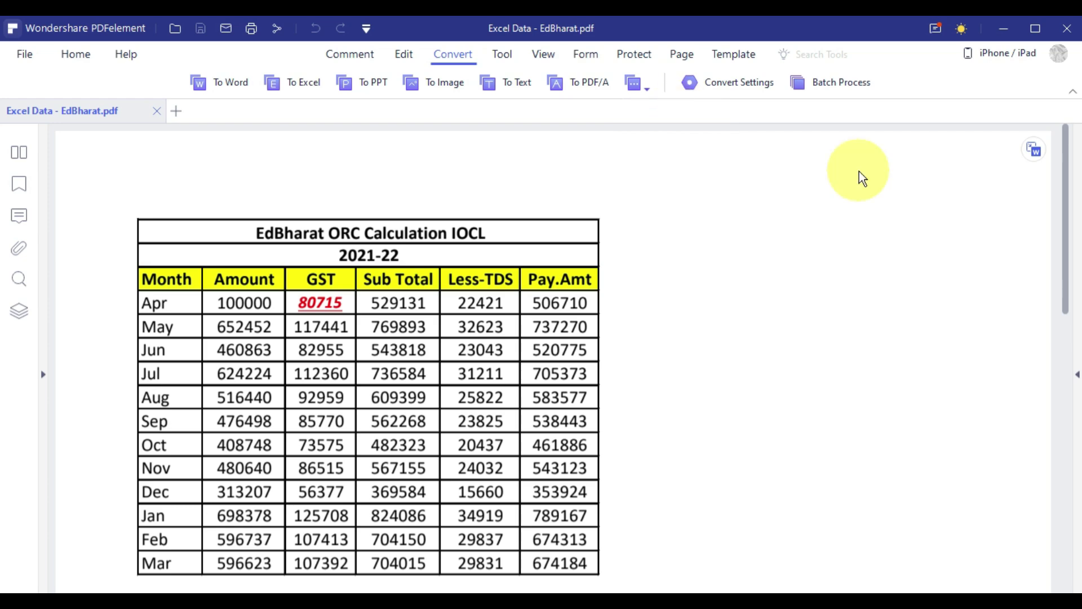
{"action": "left_click", "coordinate": [448, 63]}
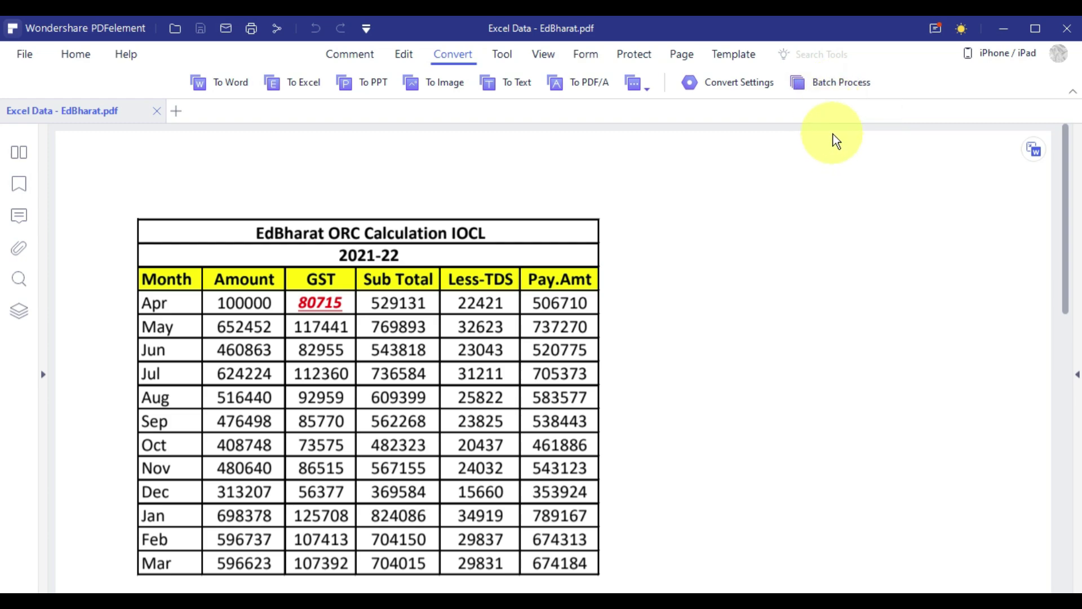
Open Batch Process for Excel Data - EdBharat.pdf and keep Word(*.docx) as the output format.
{"action": "left_click", "coordinate": [832, 85]}
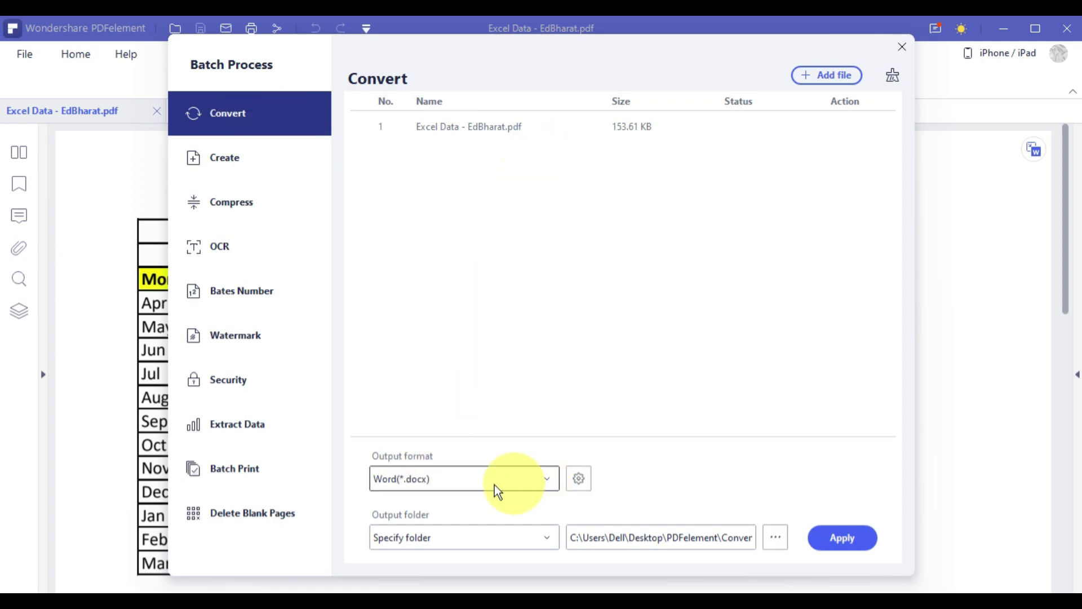
{"action": "left_click", "coordinate": [553, 480]}
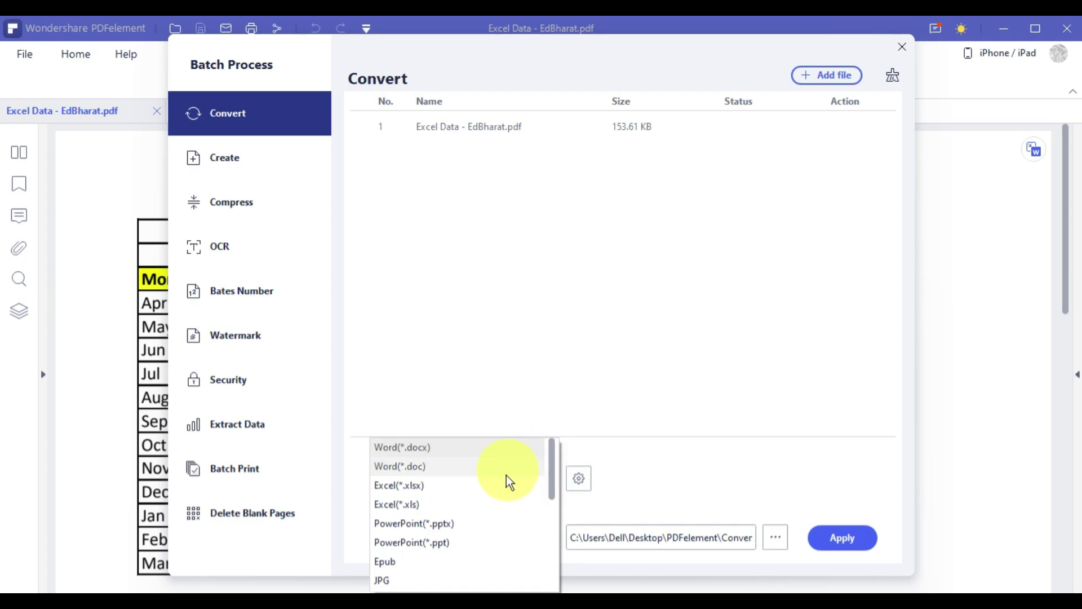
{"action": "scroll", "coordinate": [509, 517], "scroll_direction": "down", "scroll_amount": 5}
{"action": "scroll", "coordinate": [485, 530], "scroll_direction": "up", "scroll_amount": 4}
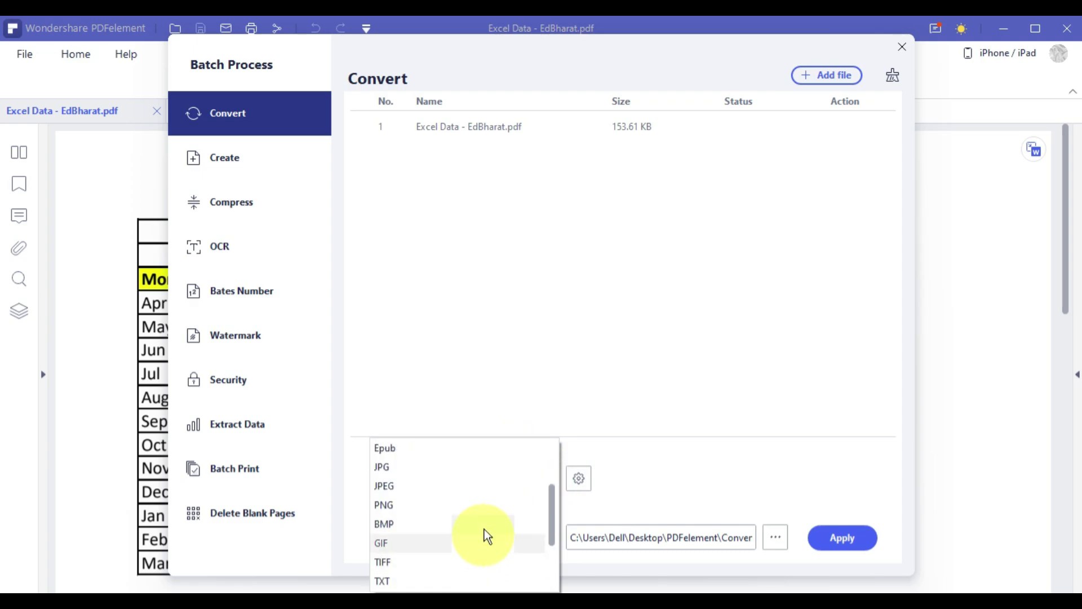
{"action": "scroll", "coordinate": [468, 490], "scroll_direction": "down", "scroll_amount": 5}
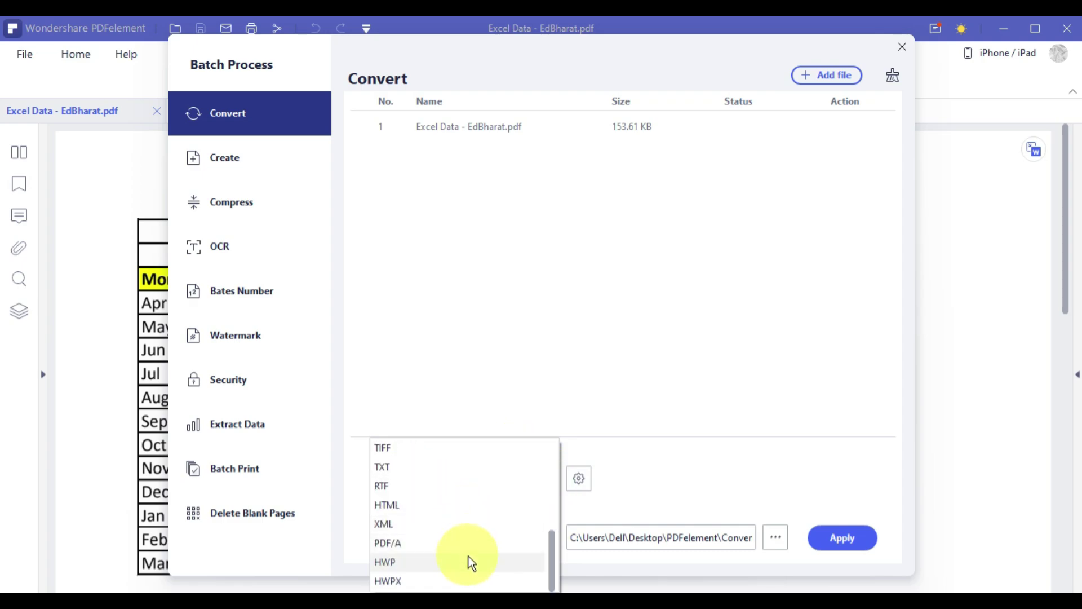
{"action": "scroll", "coordinate": [470, 555], "scroll_direction": "up", "scroll_amount": 5}
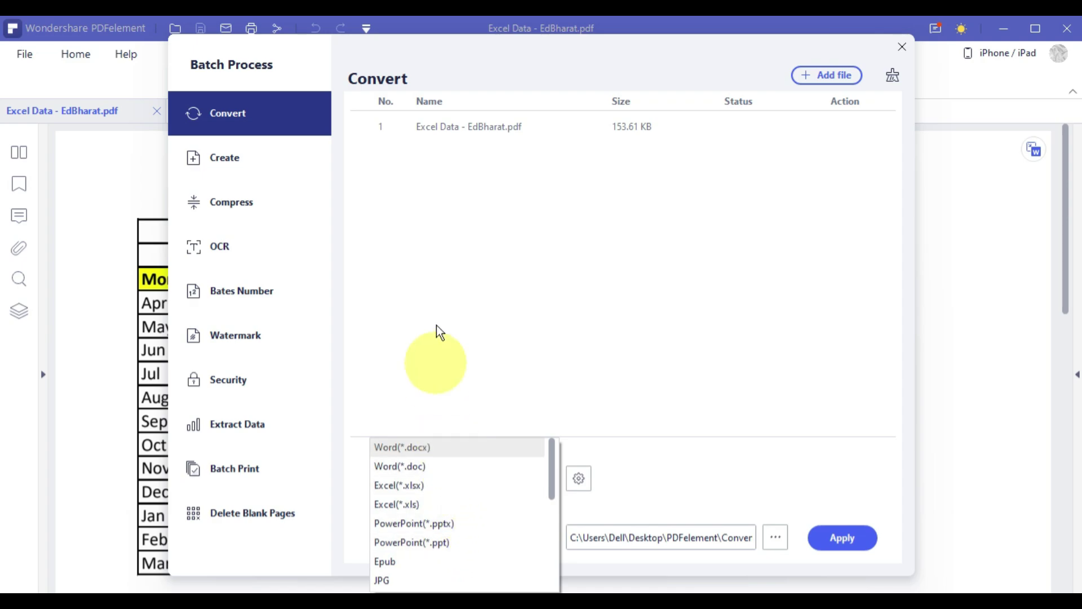
{"action": "left_click", "coordinate": [442, 256]}
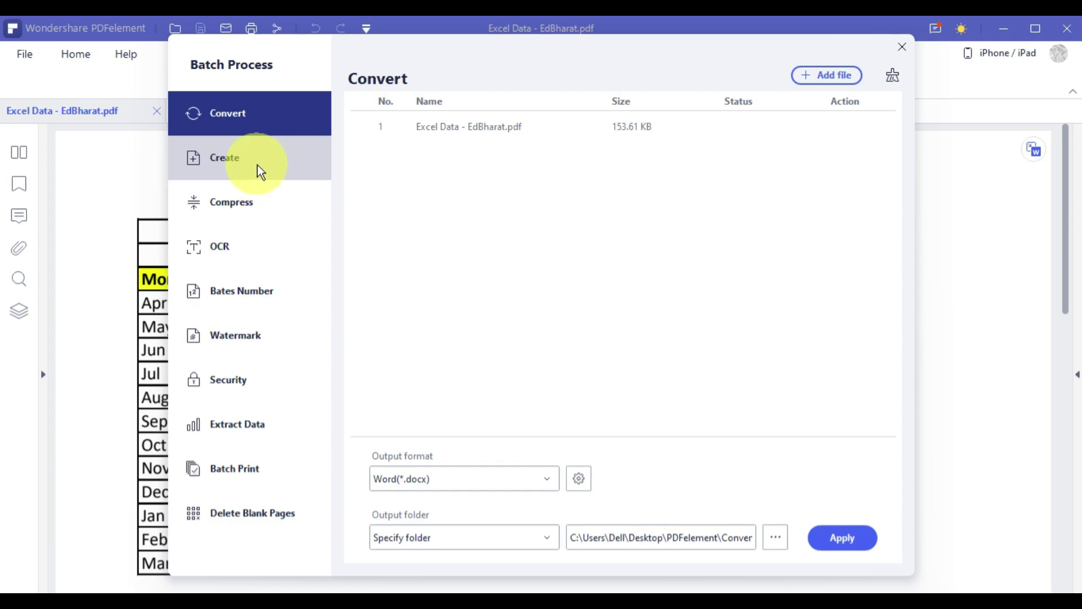
Browse the batch categories from Create through Delete Blank Pages, then return to Convert.
{"action": "left_click", "coordinate": [257, 165]}
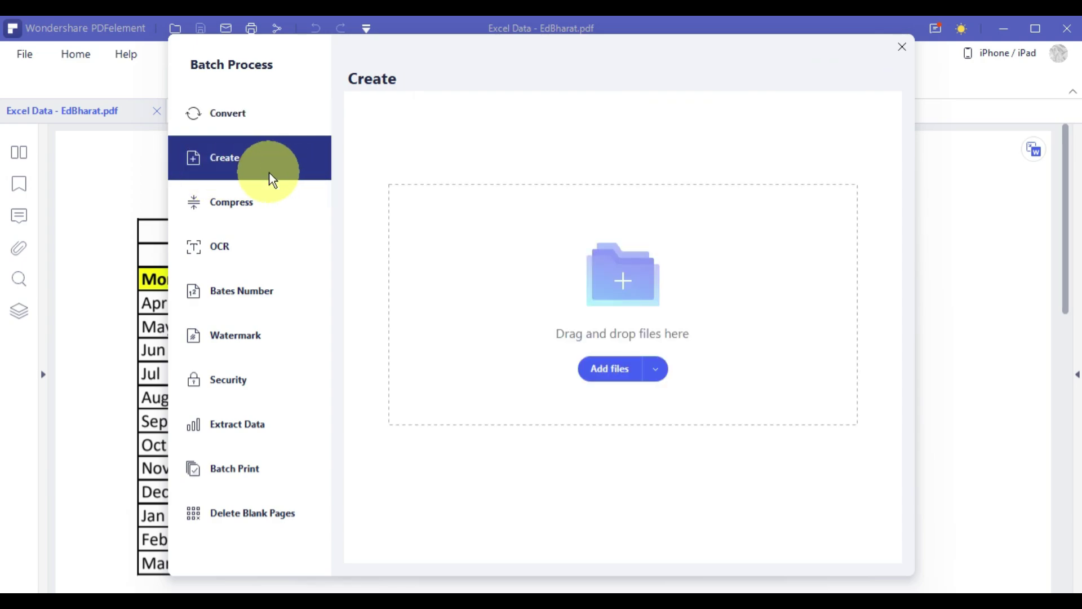
{"action": "left_click", "coordinate": [263, 217]}
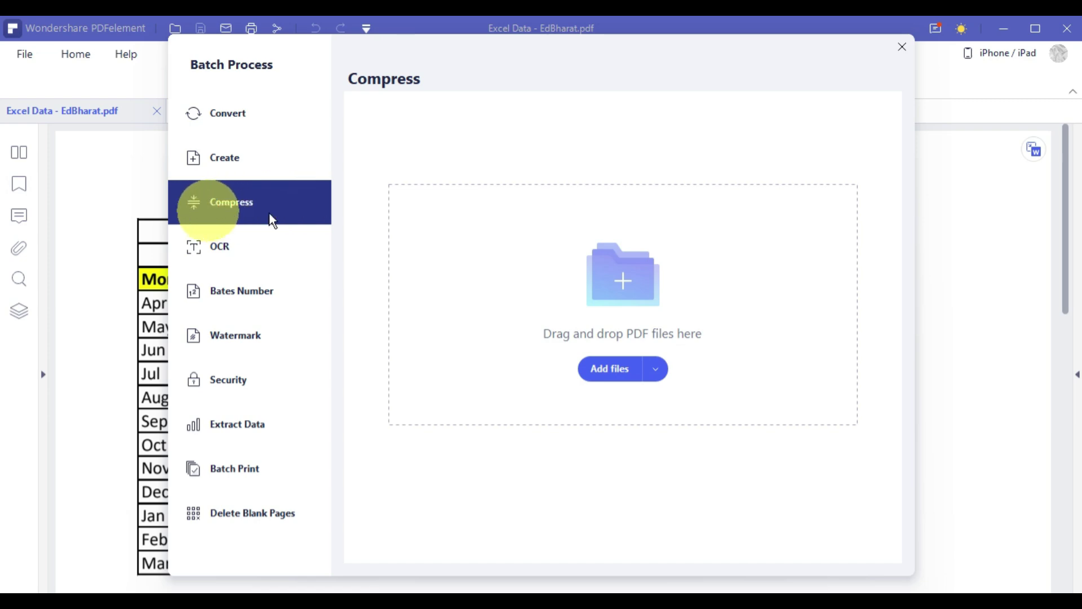
{"action": "left_click", "coordinate": [234, 255]}
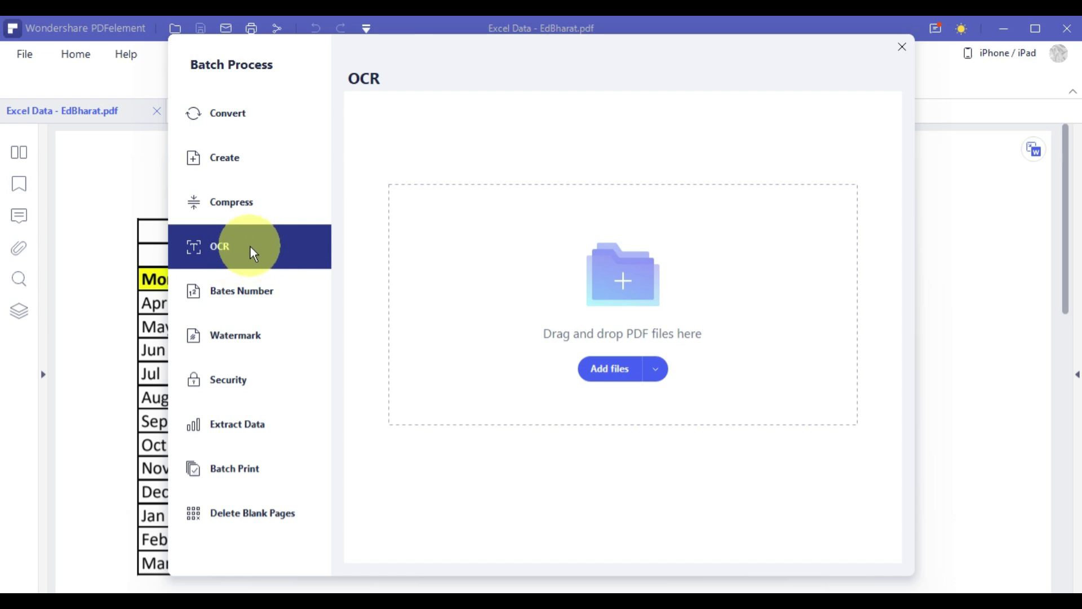
{"action": "left_click", "coordinate": [283, 300]}
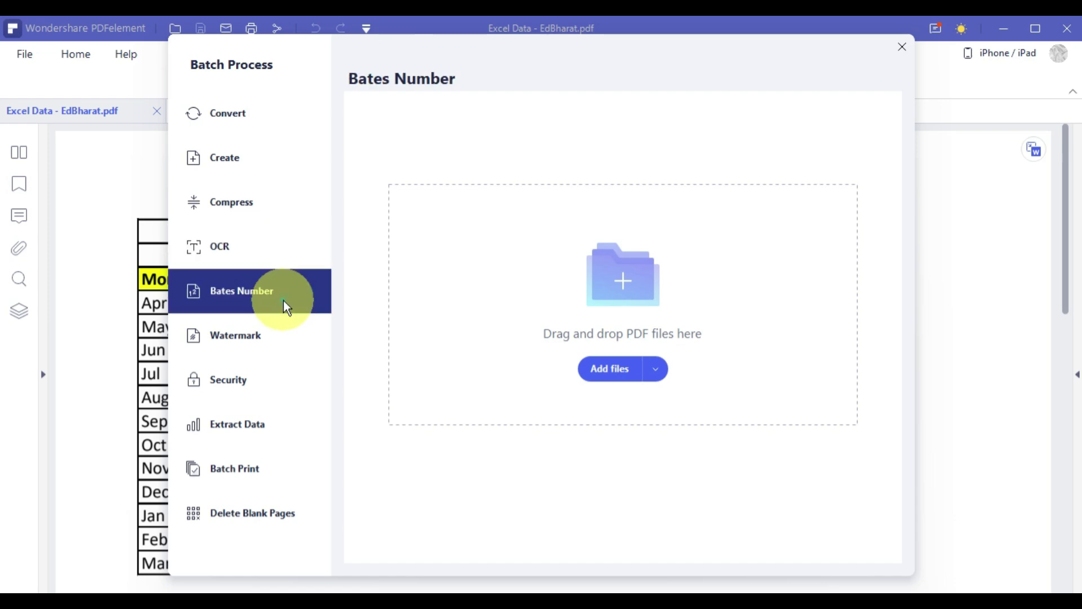
{"action": "left_click", "coordinate": [269, 356]}
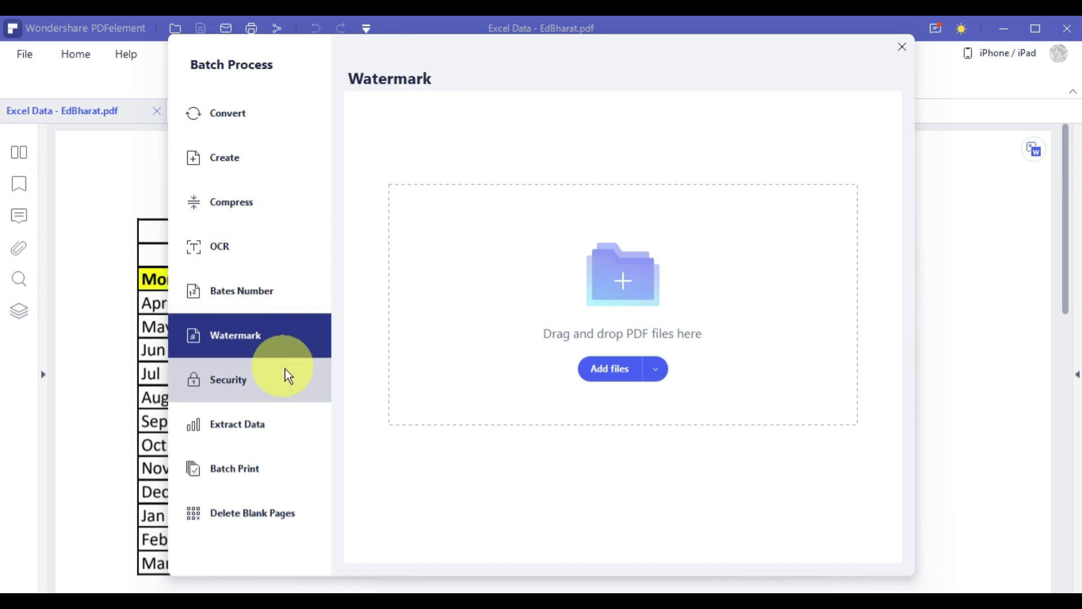
{"action": "left_click", "coordinate": [279, 393]}
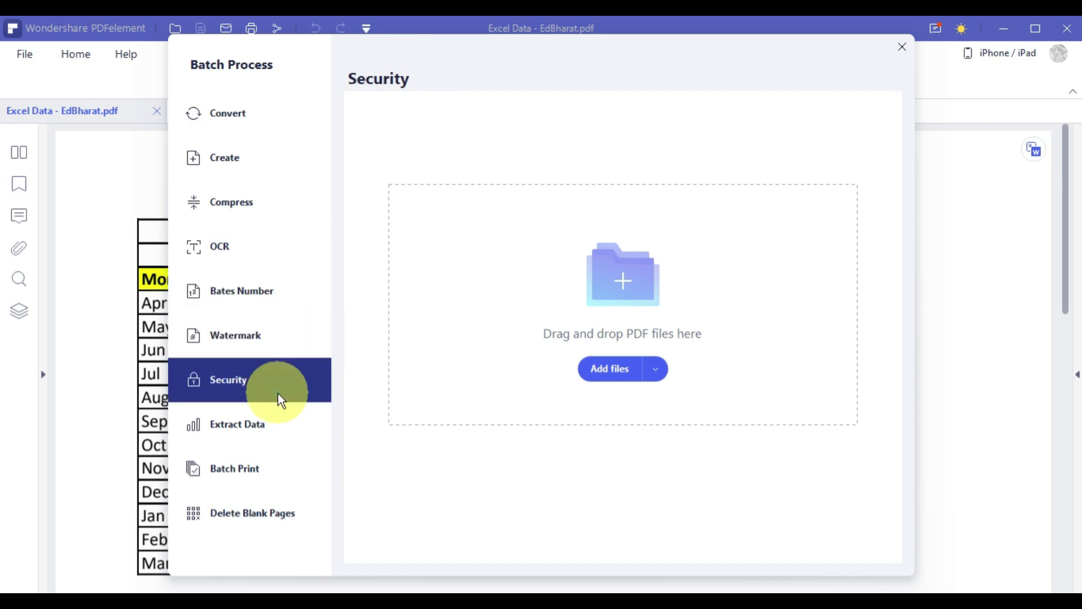
{"action": "left_click", "coordinate": [276, 431]}
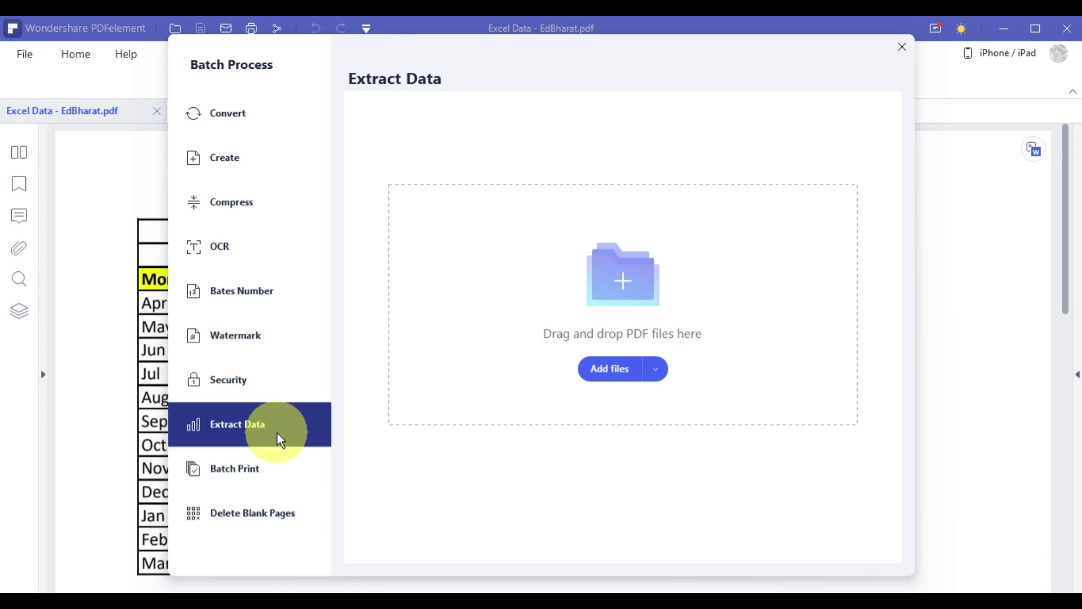
{"action": "left_click", "coordinate": [263, 474]}
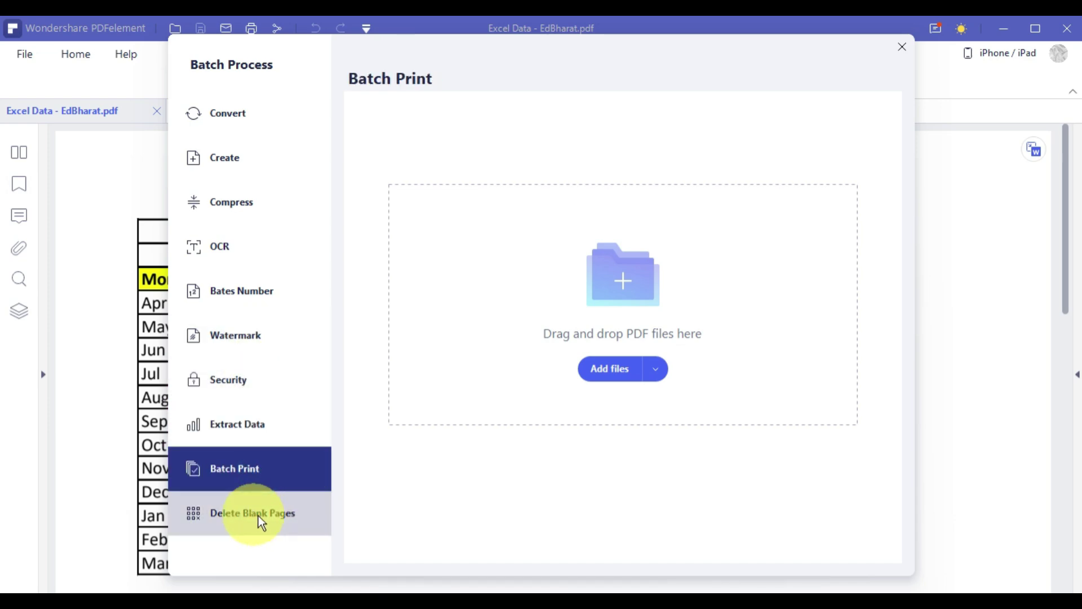
{"action": "left_click", "coordinate": [301, 515]}
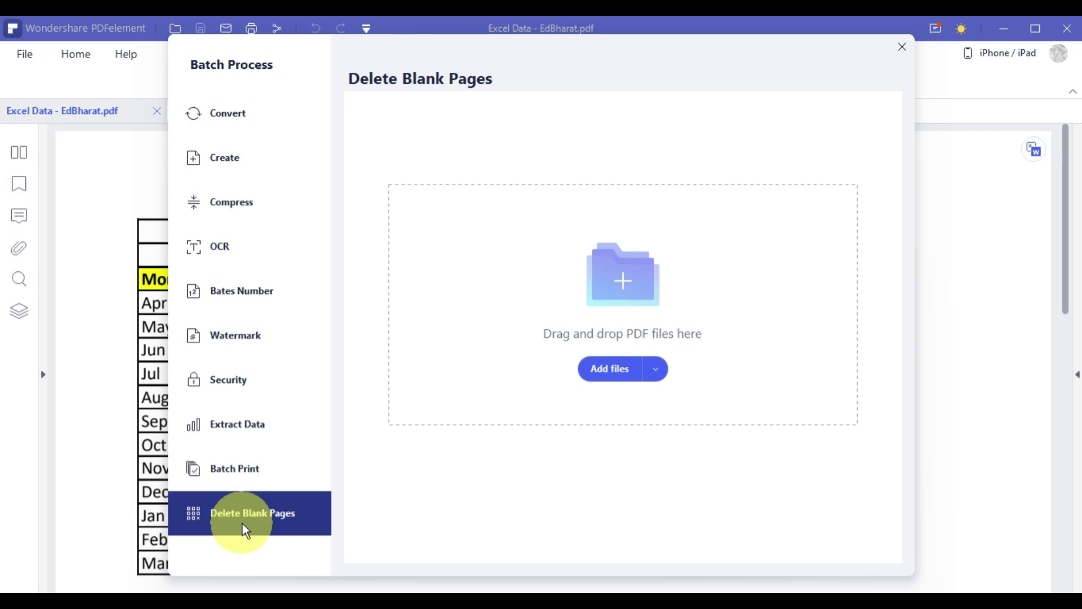
{"action": "left_click", "coordinate": [243, 122]}
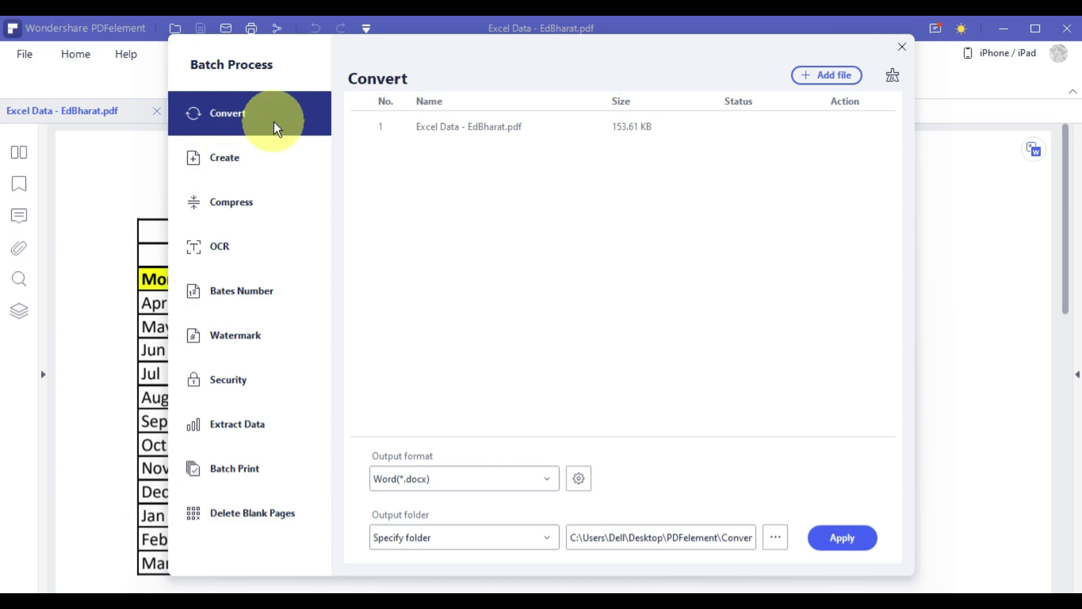
Add 4 Page PDF.pdf and Resume.pdf from the PDF ELEMENT folder, keeping the existing output folder.
{"action": "left_click", "coordinate": [828, 79]}
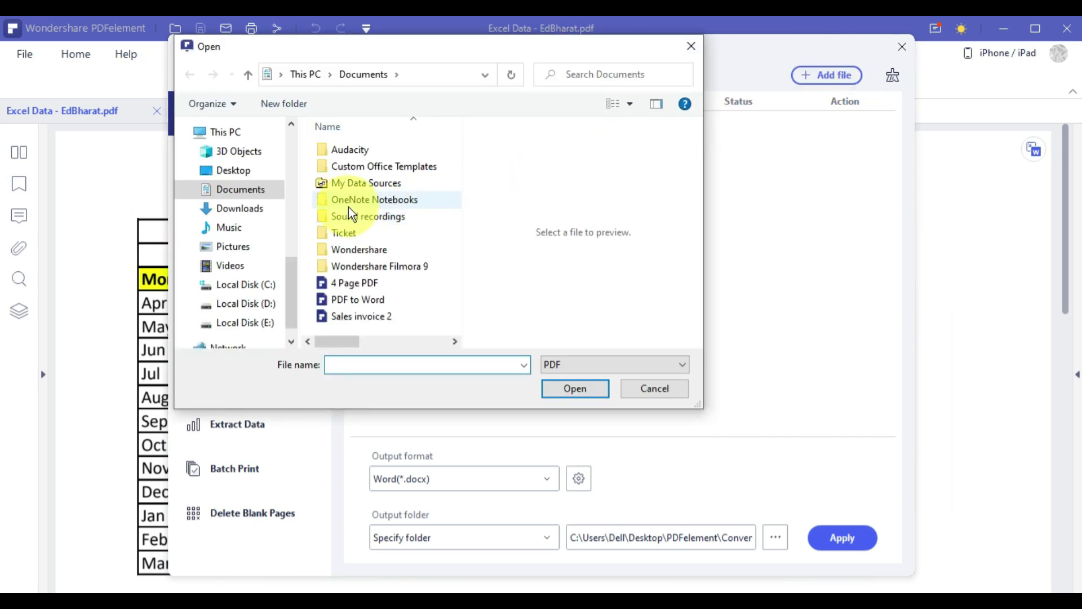
{"action": "scroll", "coordinate": [290, 266], "scroll_direction": "up", "scroll_amount": 1}
{"action": "left_click_drag", "start_coordinate": [290, 266], "coordinate": [292, 188]}
{"action": "scroll", "coordinate": [281, 283], "scroll_direction": "down", "scroll_amount": 2}
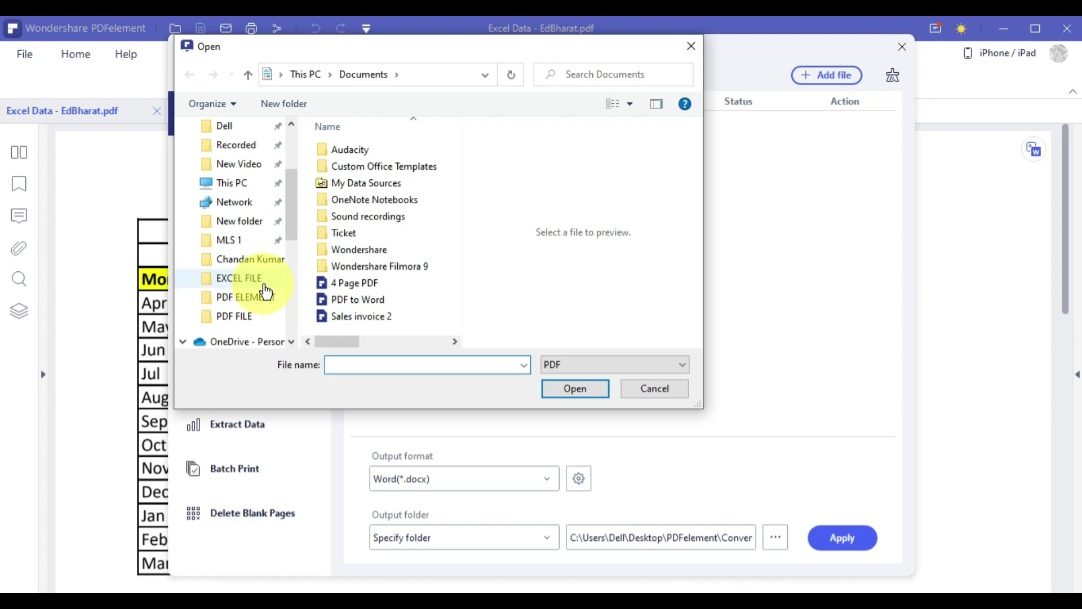
{"action": "left_click", "coordinate": [249, 297]}
{"action": "left_click", "coordinate": [367, 151]}
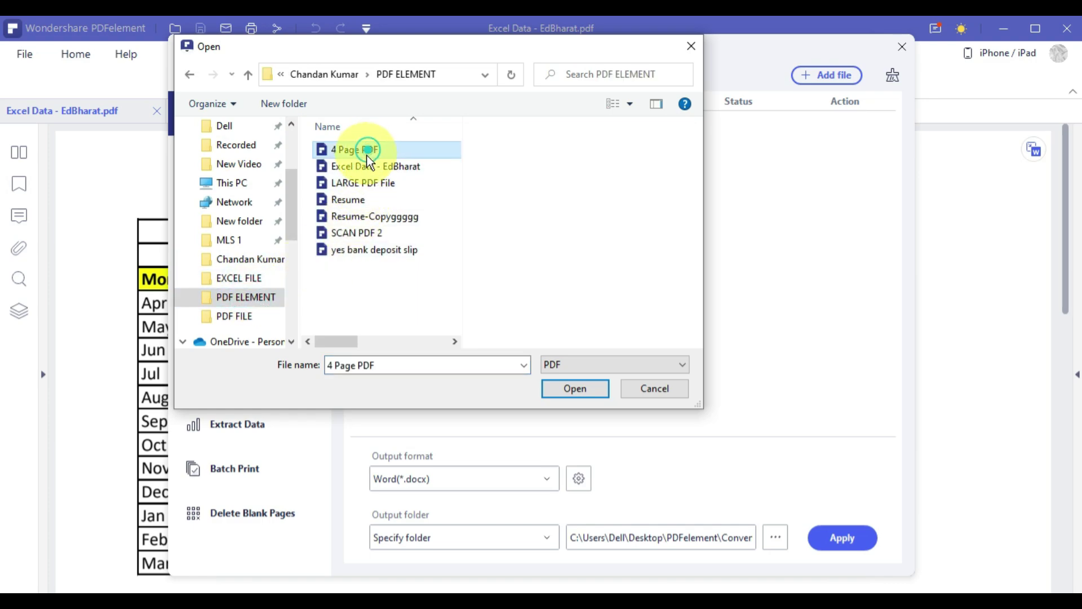
{"action": "left_click", "coordinate": [368, 203], "text": "ctrl"}
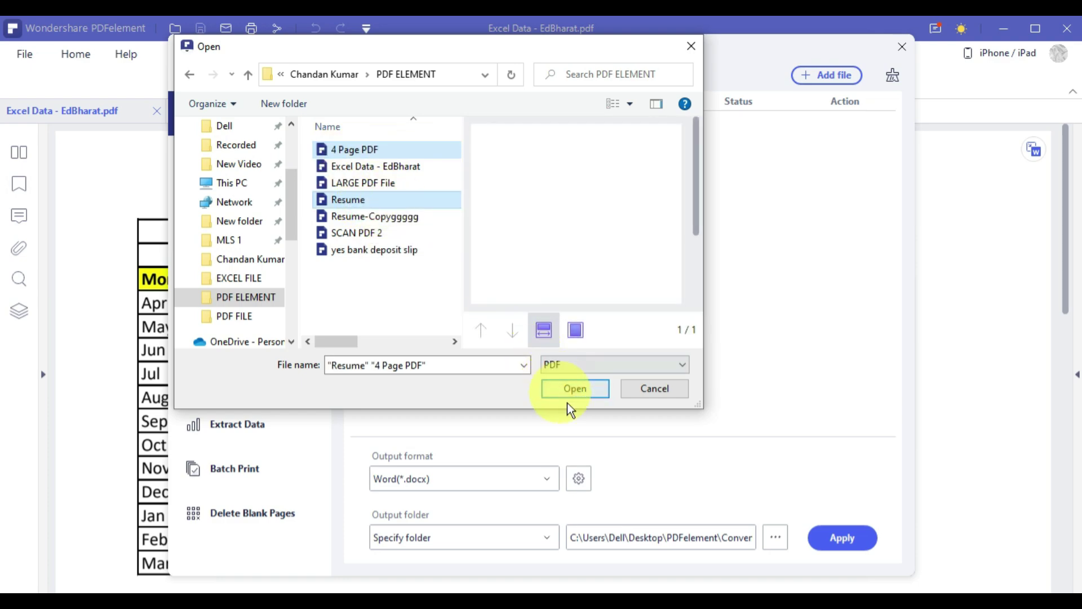
{"action": "left_click", "coordinate": [573, 390]}
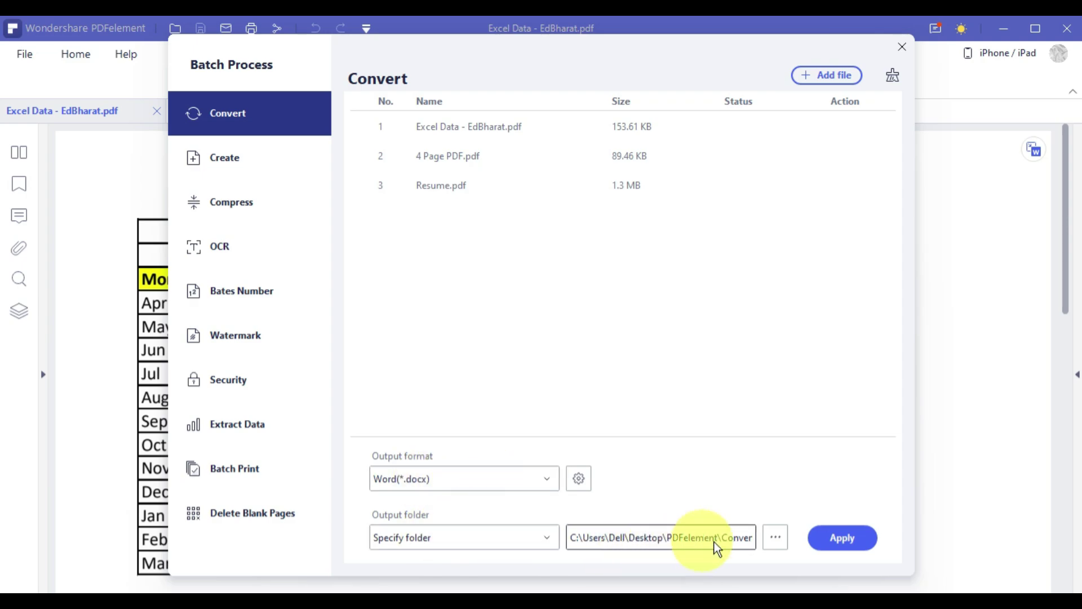
{"action": "left_click", "coordinate": [774, 539]}
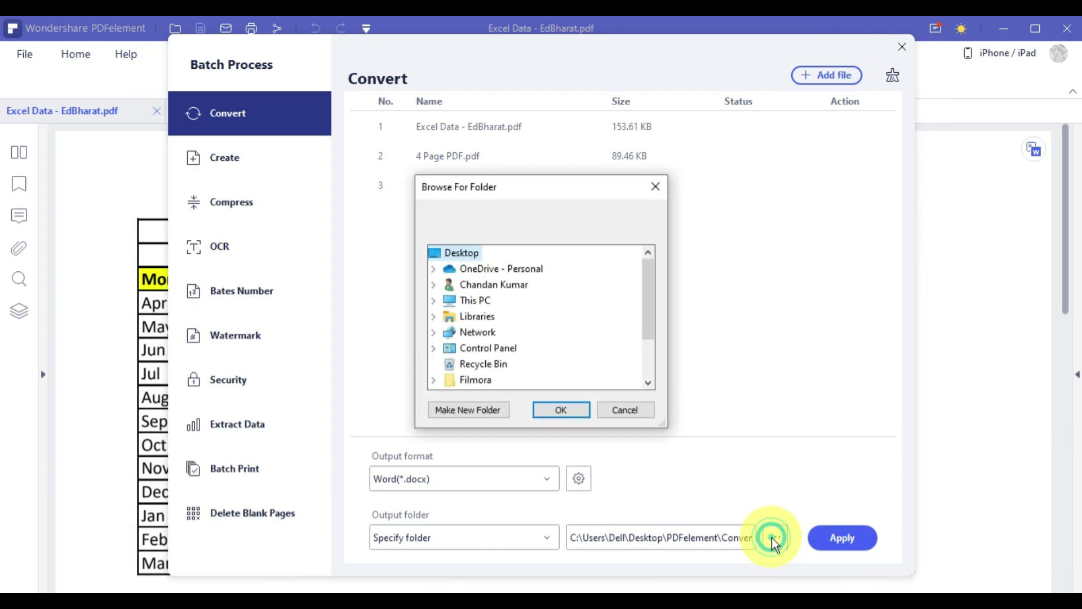
{"action": "left_click", "coordinate": [637, 410]}
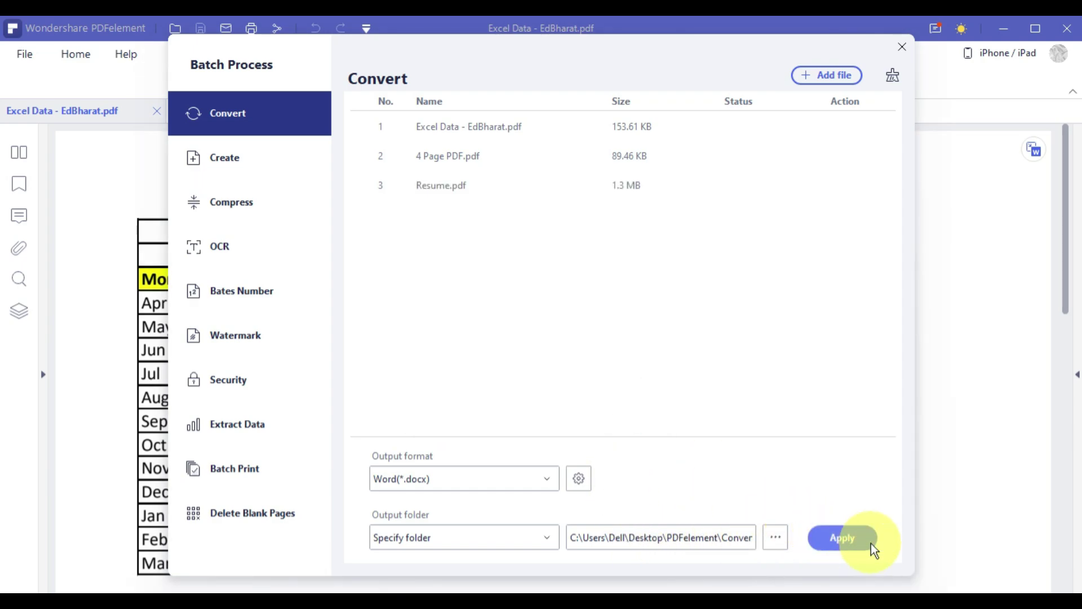
Convert all three PDFs to Word, then review and close the converted Excel Data - EdBharat document.
{"action": "left_click", "coordinate": [857, 541]}
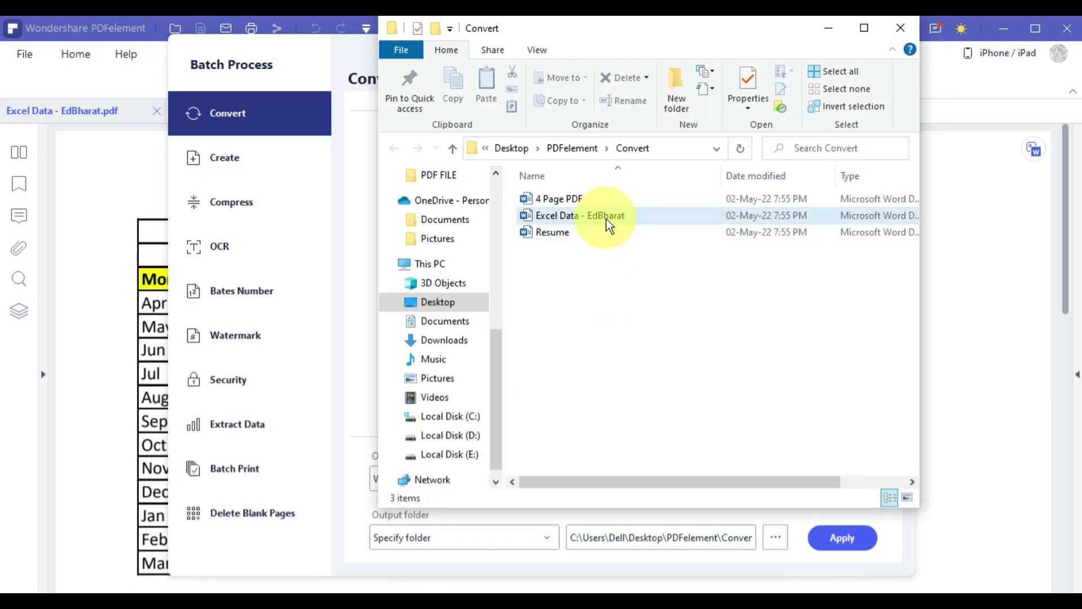
{"action": "double_click", "coordinate": [646, 217]}
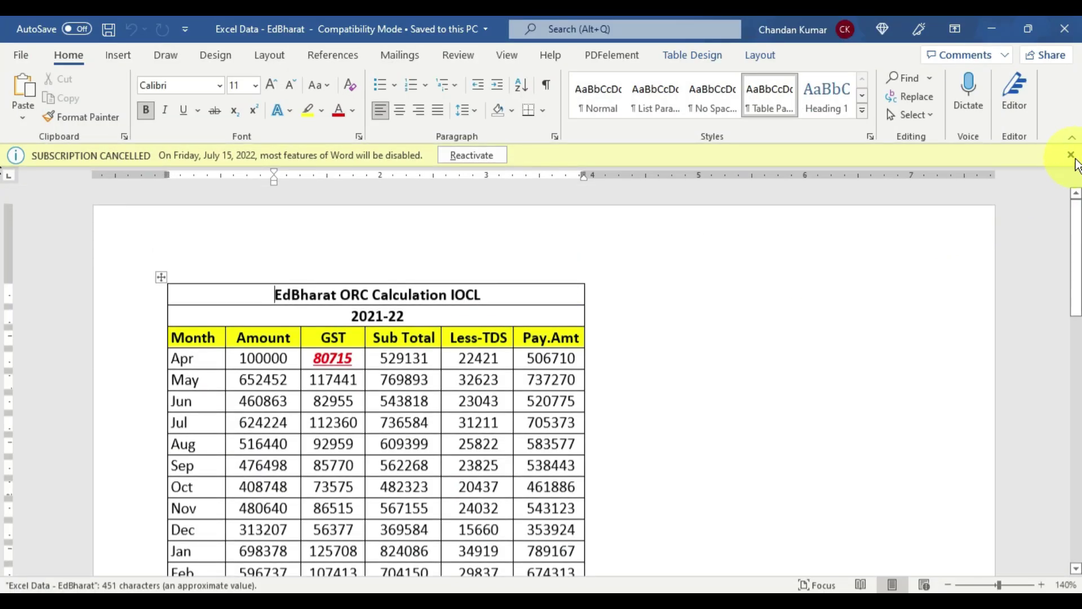
{"action": "left_click", "coordinate": [1073, 156]}
{"action": "scroll", "coordinate": [949, 306], "scroll_direction": "down", "scroll_amount": 2}
{"action": "scroll", "coordinate": [949, 306], "scroll_direction": "up", "scroll_amount": 1}
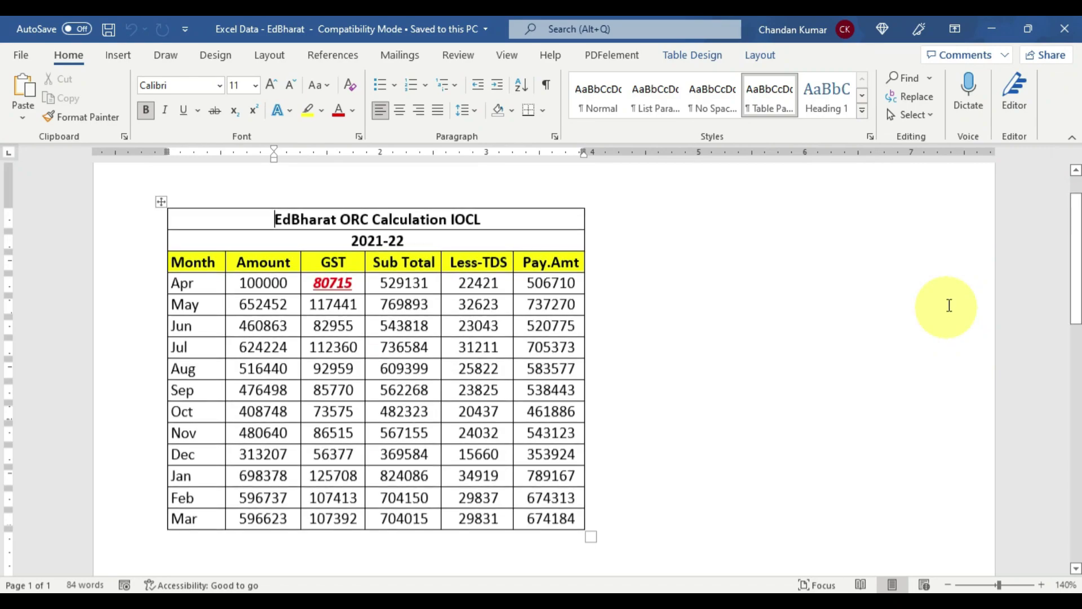
{"action": "left_click", "coordinate": [1067, 33]}
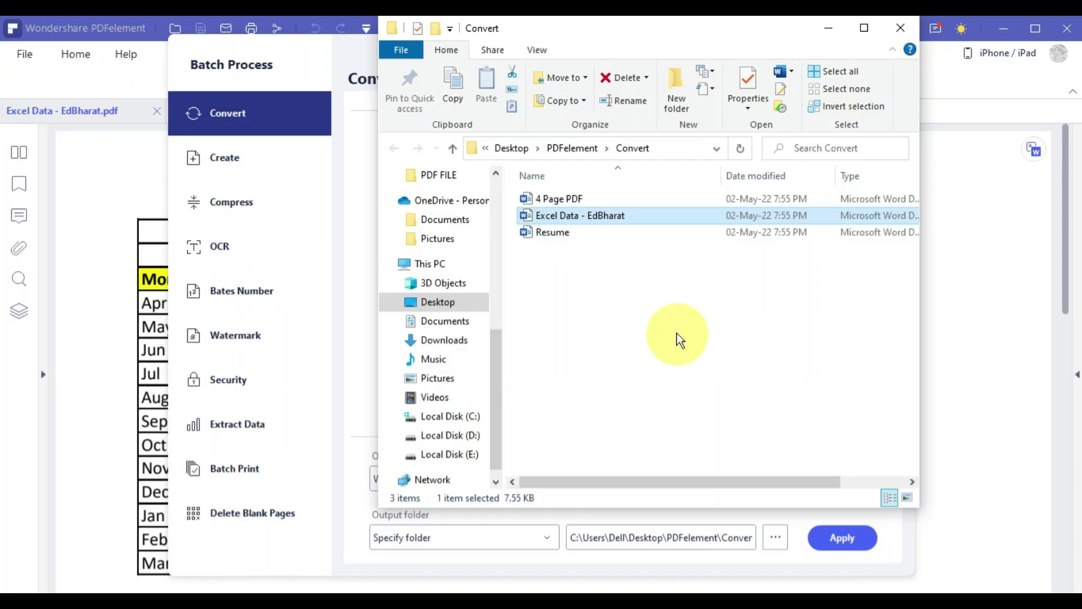
Open the converted 4 Page PDF document in Word.
{"action": "double_click", "coordinate": [577, 197]}
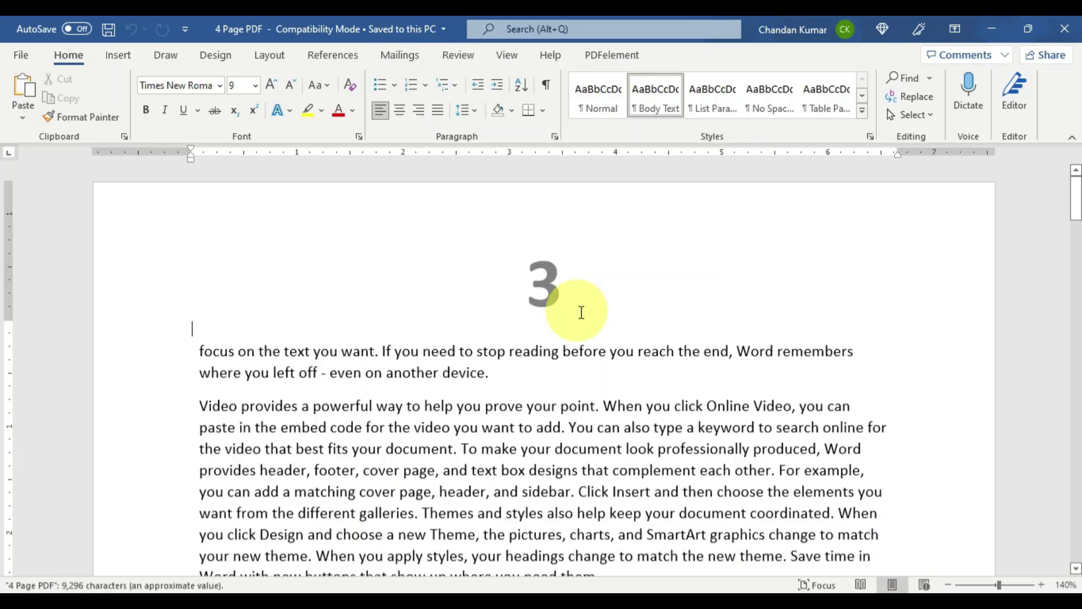
{"action": "scroll", "coordinate": [645, 426], "scroll_direction": "down", "scroll_amount": 4}
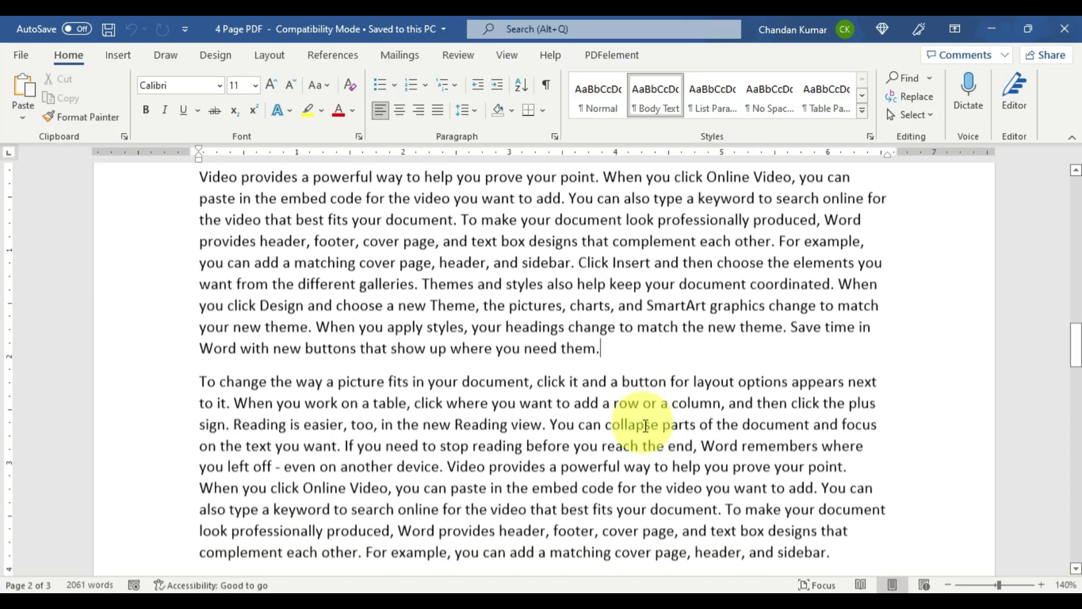
{"action": "scroll", "coordinate": [642, 425], "scroll_direction": "down", "scroll_amount": 3}
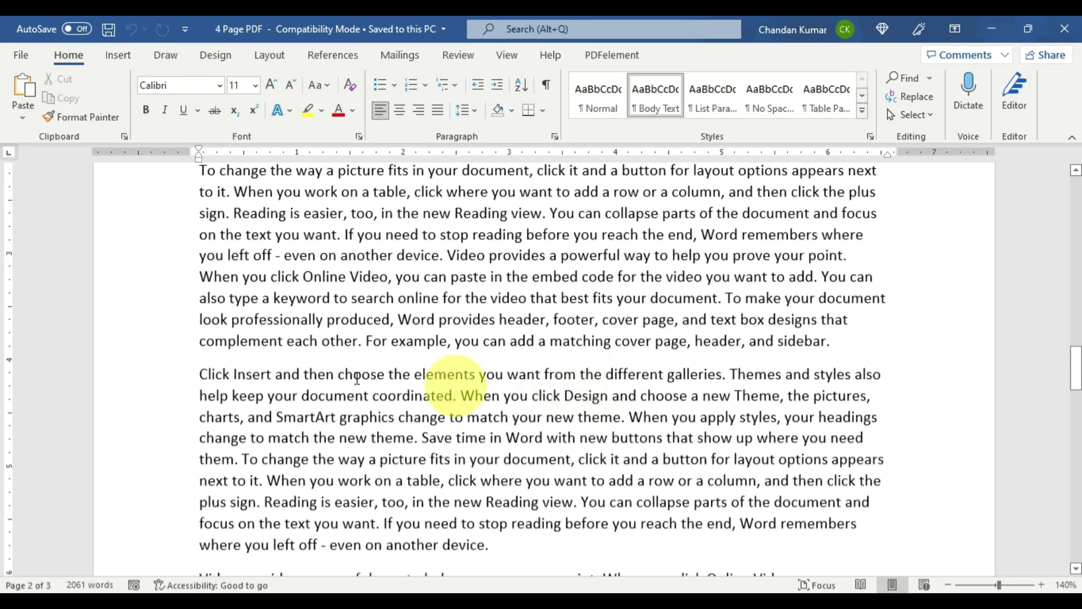
Make the passage from 'Click Insert' to 'your document' bold and highlighted yellow.
{"action": "left_click_drag", "start_coordinate": [188, 377], "coordinate": [564, 459]}
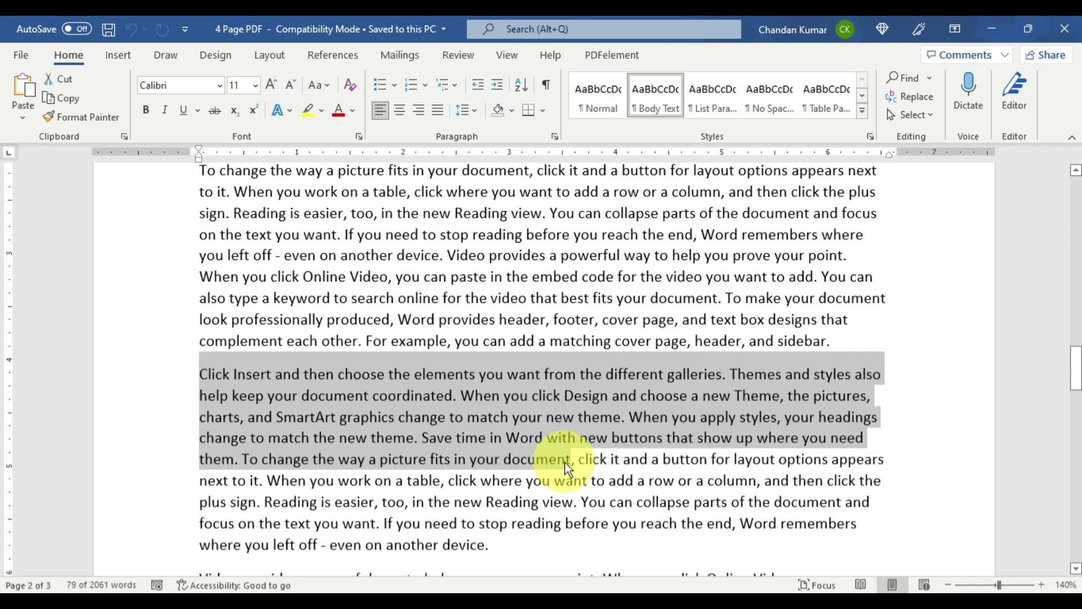
{"action": "key", "text": "ctrl+b"}
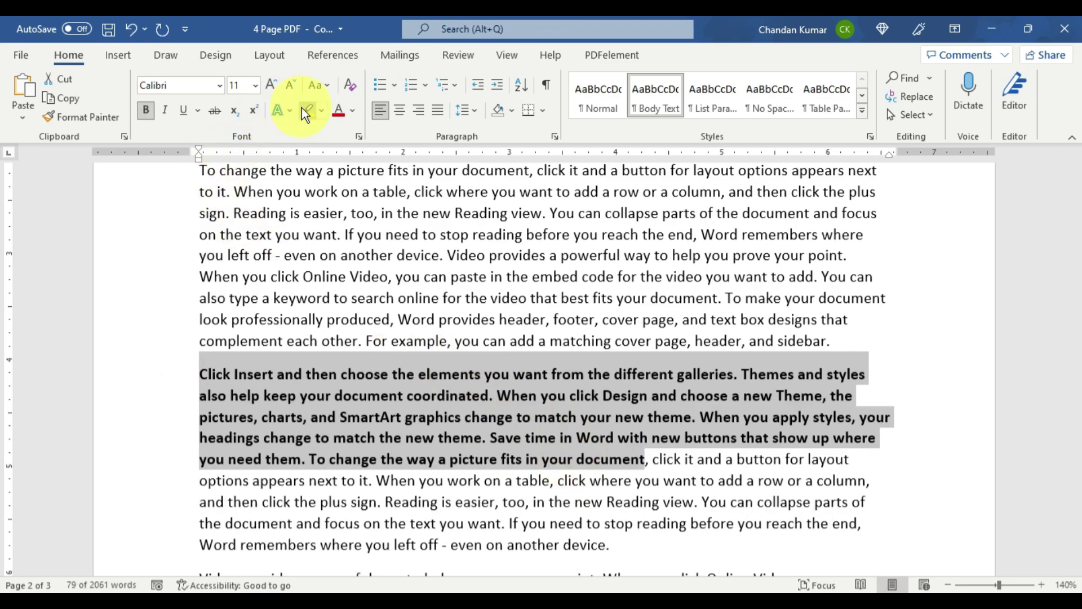
{"action": "left_click", "coordinate": [305, 109]}
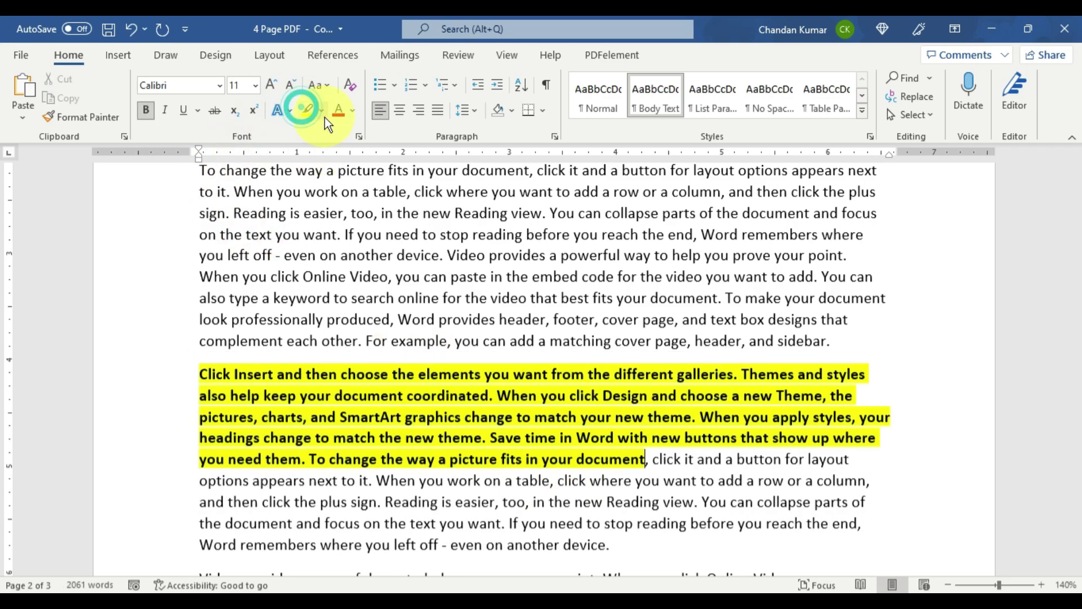
{"action": "left_click", "coordinate": [384, 254]}
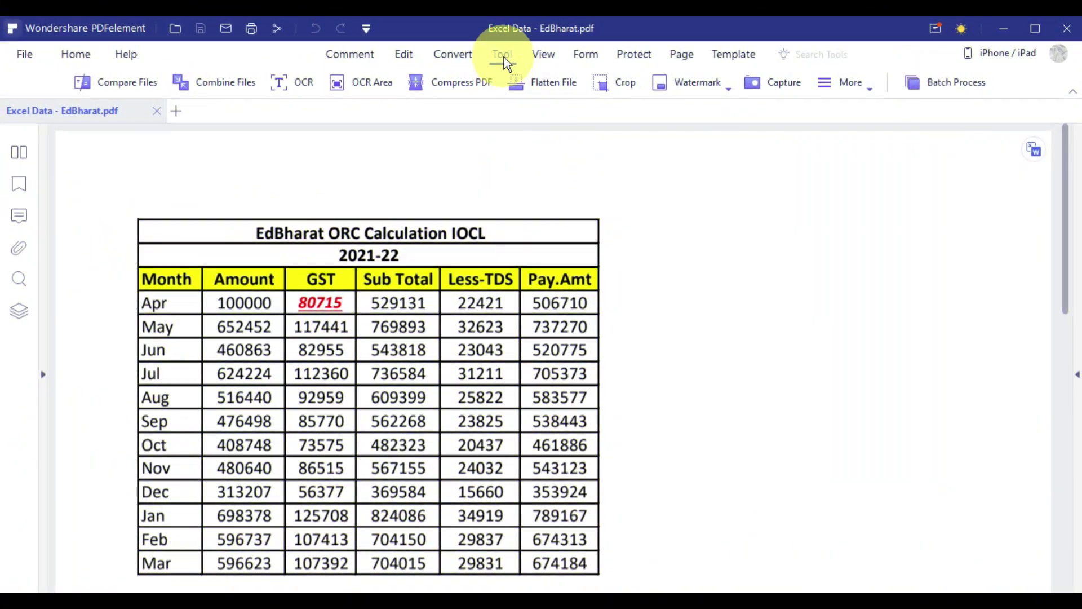
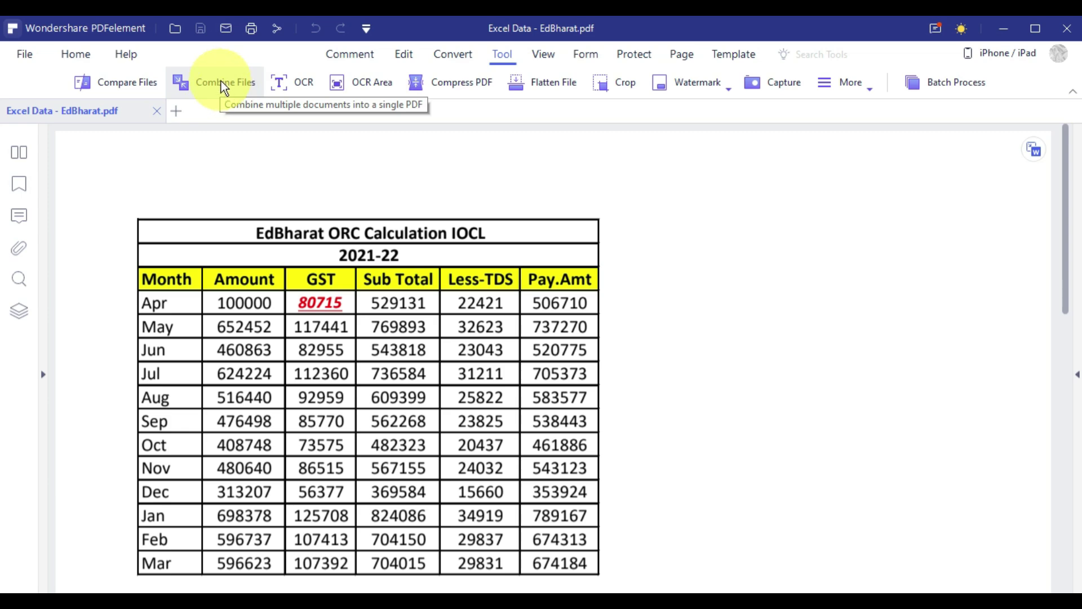
Combine 4 Page PDF and Resume, without Excel Data - EdBharat, into a new PDF saved as Combine.
{"action": "left_click", "coordinate": [221, 82]}
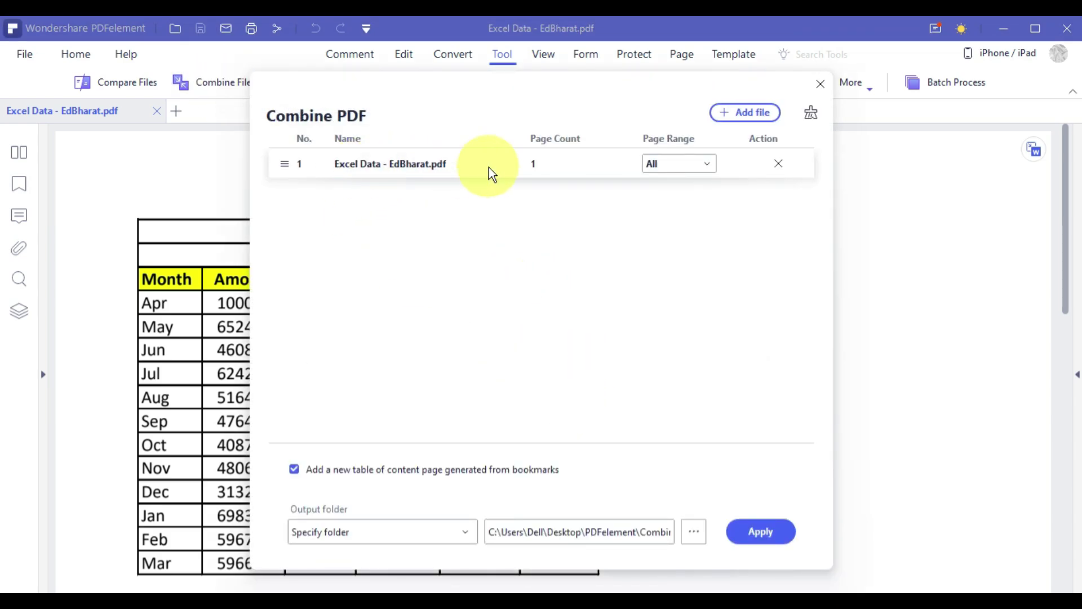
{"action": "left_click", "coordinate": [746, 114]}
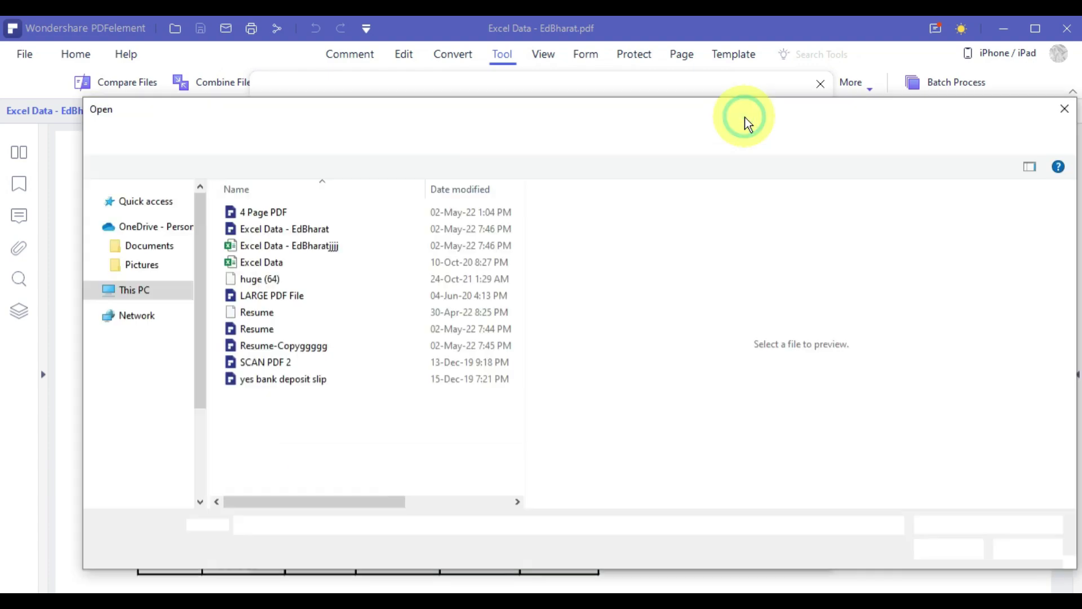
{"action": "left_click", "coordinate": [315, 216]}
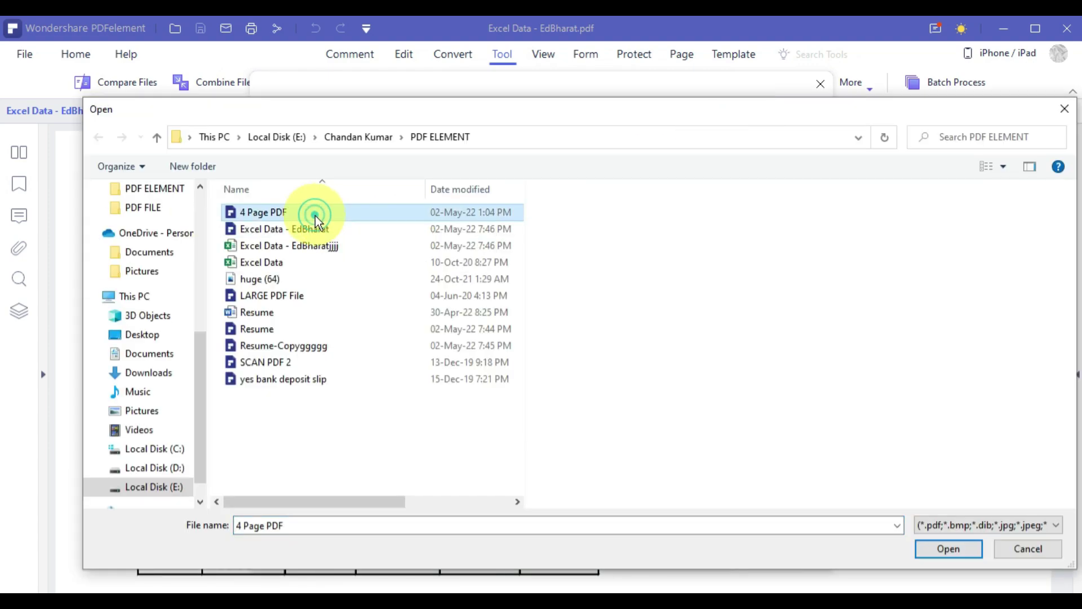
{"action": "left_click", "coordinate": [275, 337], "text": "ctrl"}
{"action": "left_click", "coordinate": [931, 550]}
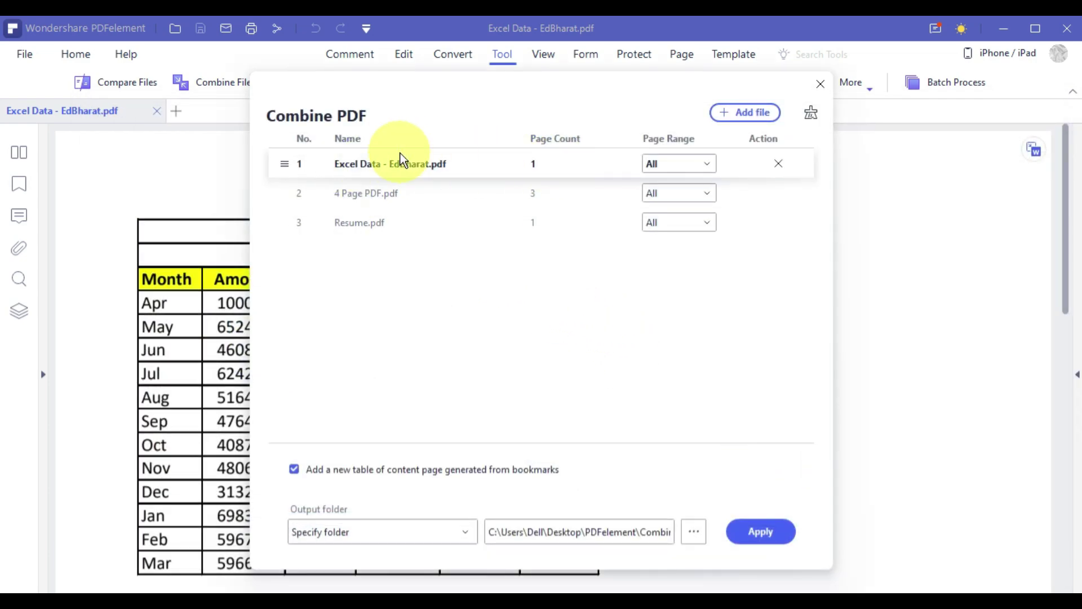
{"action": "left_click", "coordinate": [779, 165]}
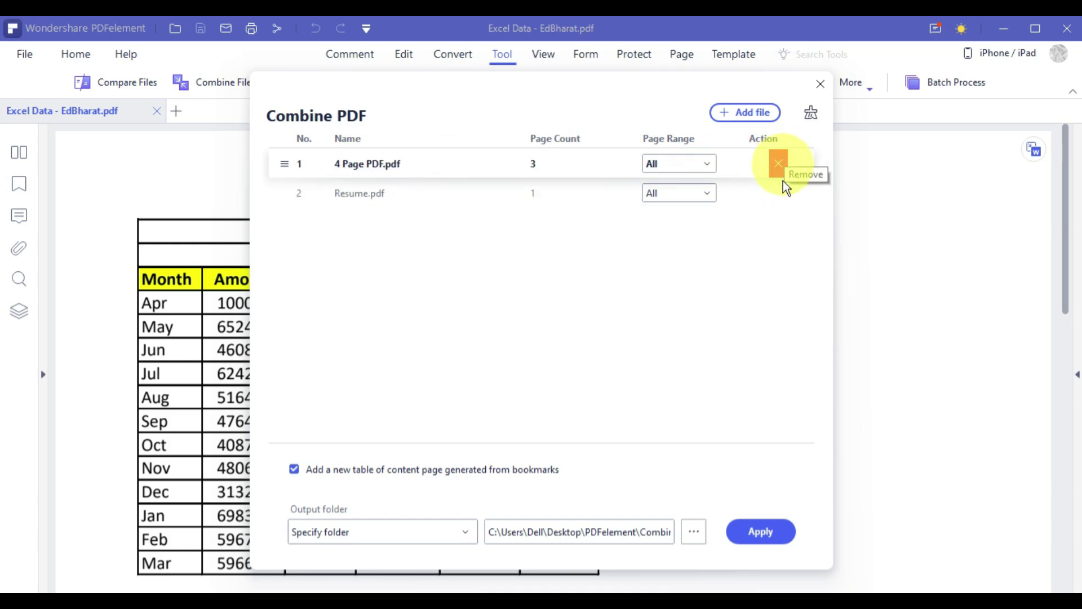
{"action": "left_click", "coordinate": [769, 536]}
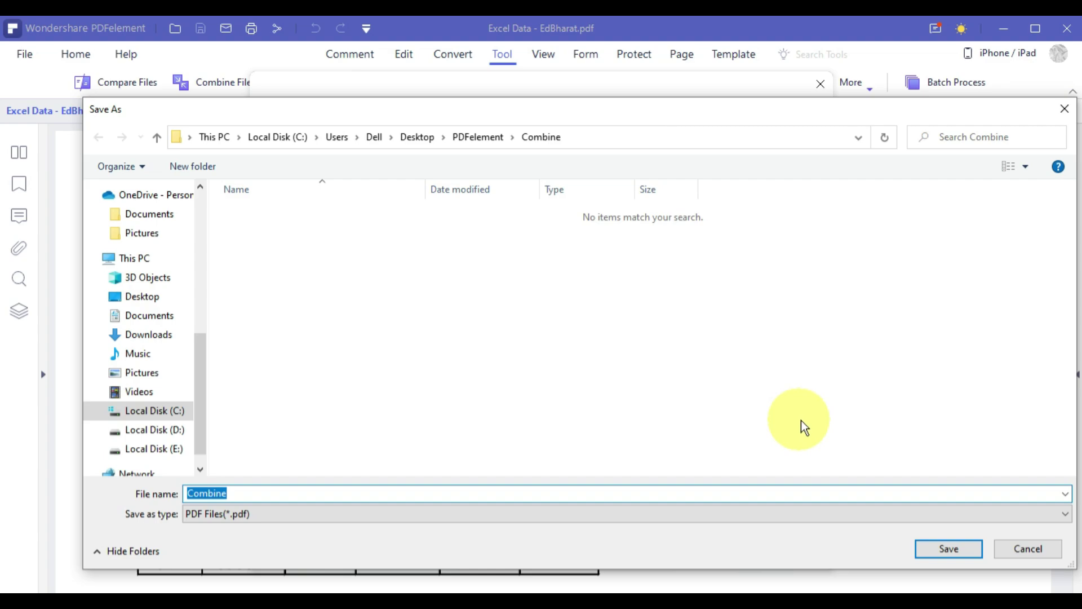
{"action": "left_click", "coordinate": [941, 547]}
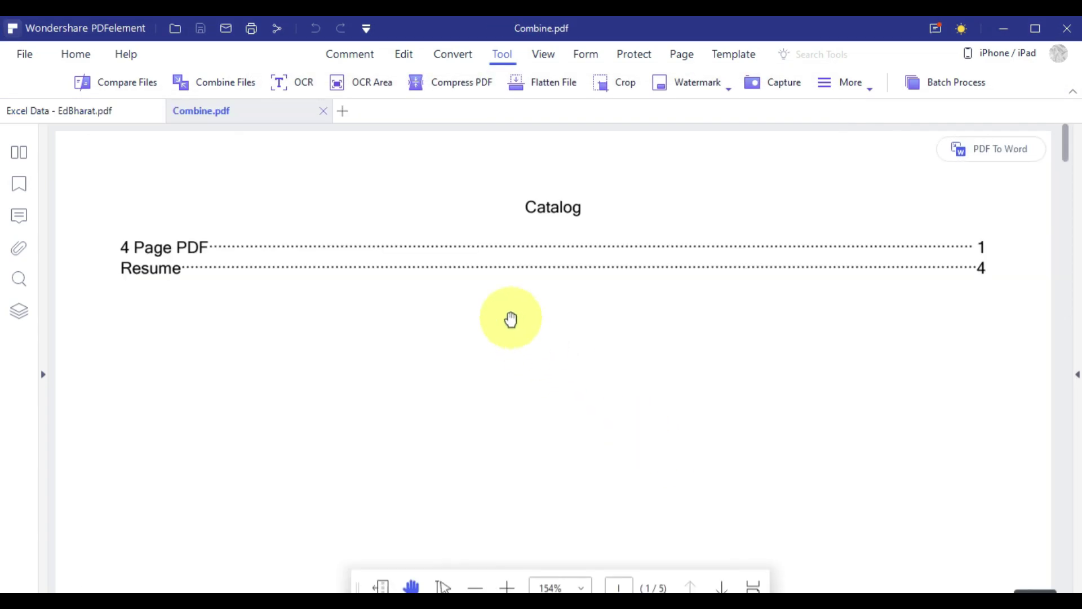
Follow the Catalog links to the Resume and 4 Page PDF sections, then return to the Catalog page.
{"action": "mouse_move", "coordinate": [1070, 172]}
{"action": "left_mouse_down"}
{"action": "mouse_move", "coordinate": [1078, 584]}
{"action": "mouse_move", "coordinate": [1065, 535]}
{"action": "mouse_move", "coordinate": [1062, 155]}
{"action": "left_mouse_up"}
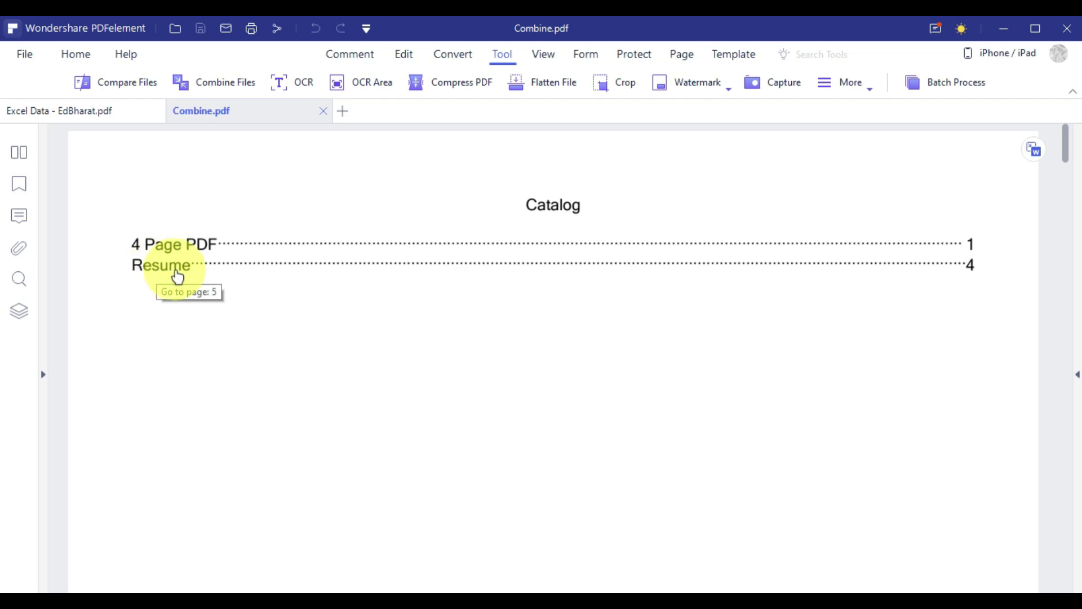
{"action": "left_click", "coordinate": [163, 271]}
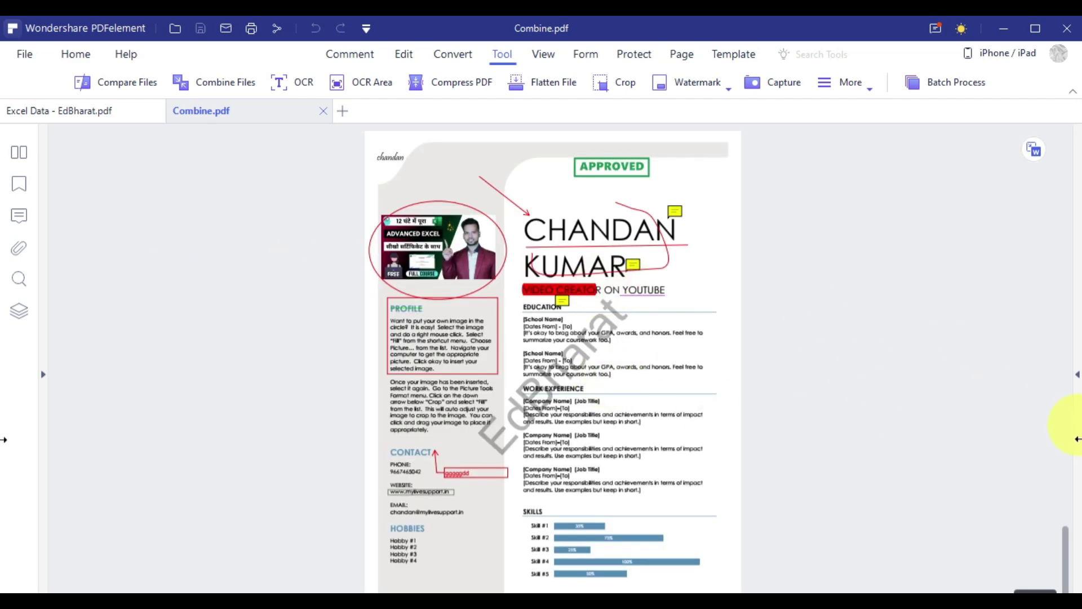
{"action": "left_click_drag", "start_coordinate": [1066, 562], "coordinate": [1074, 120]}
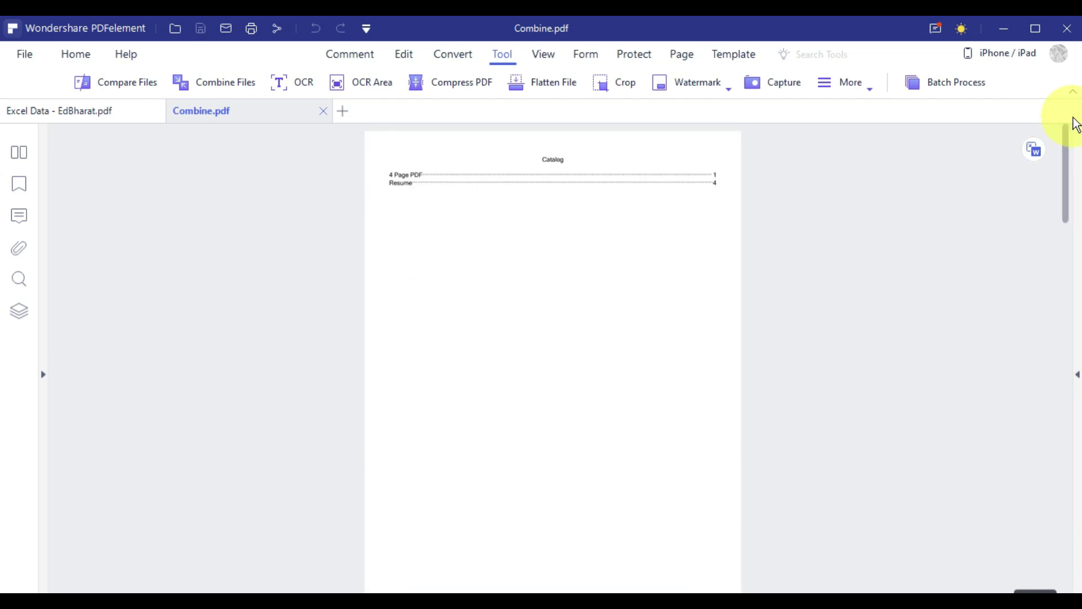
{"action": "scroll", "coordinate": [428, 191], "scroll_direction": "up", "scroll_amount": 2}
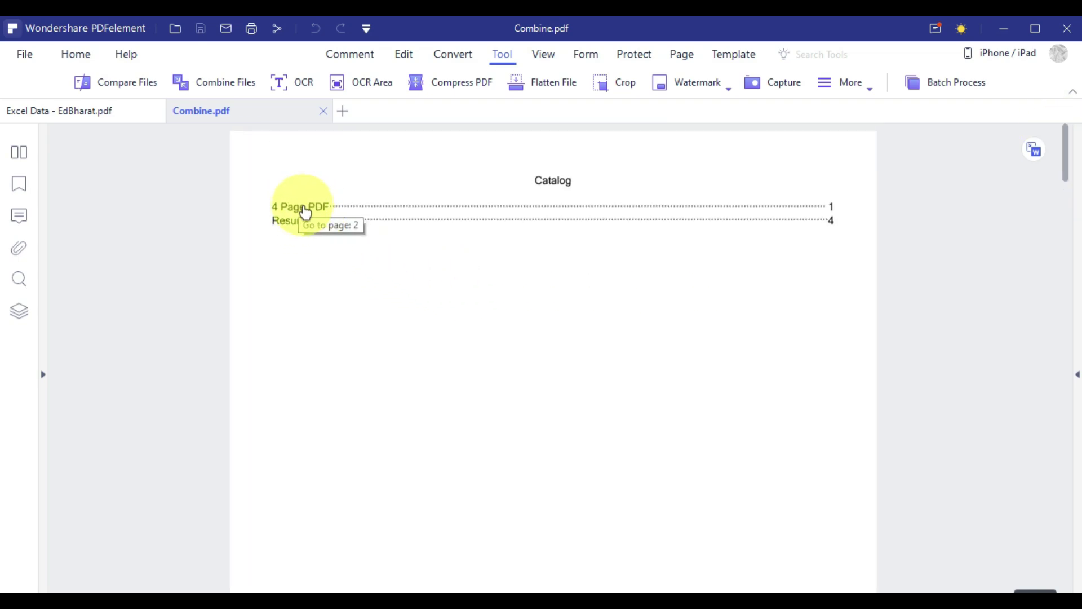
{"action": "left_click", "coordinate": [323, 213]}
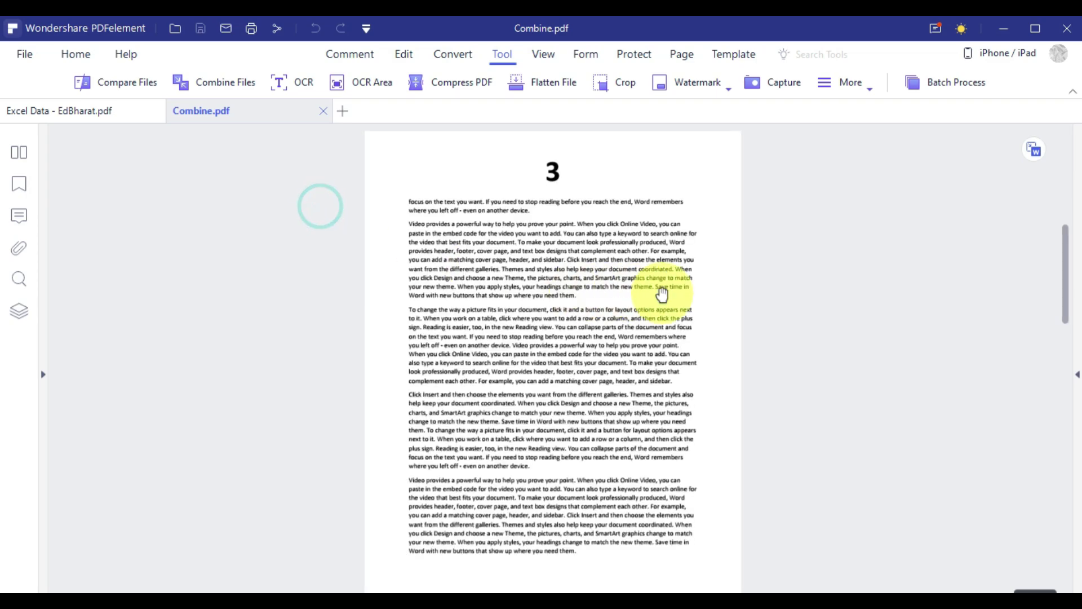
{"action": "scroll", "coordinate": [659, 292], "scroll_direction": "up", "scroll_amount": 5}
{"action": "scroll", "coordinate": [744, 351], "scroll_direction": "down", "scroll_amount": 10}
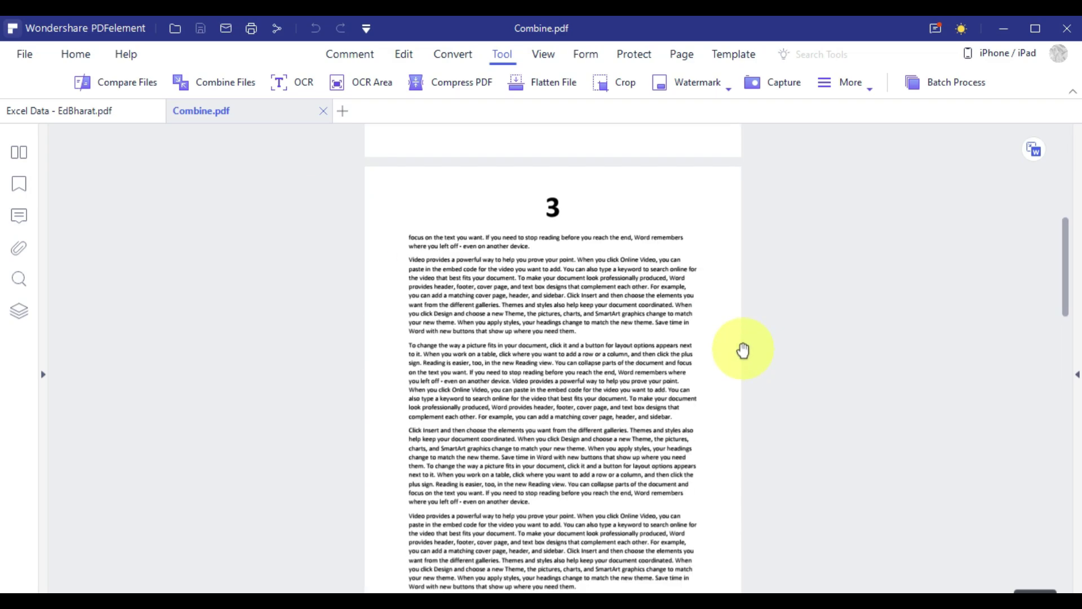
{"action": "scroll", "coordinate": [573, 339], "scroll_direction": "up", "scroll_amount": 10}
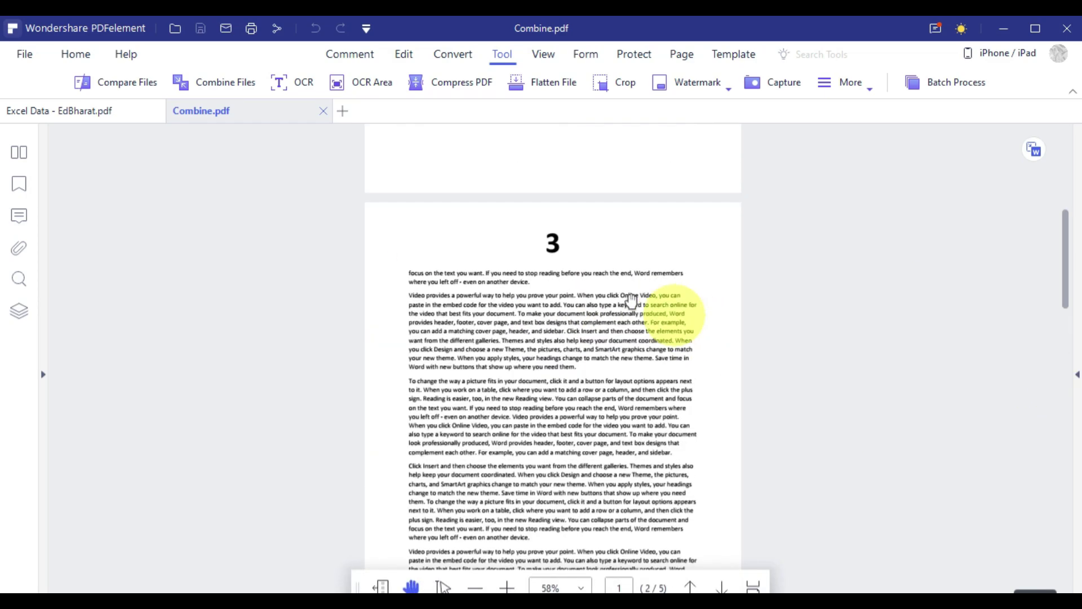
{"action": "left_click_drag", "start_coordinate": [1070, 290], "coordinate": [1052, 120]}
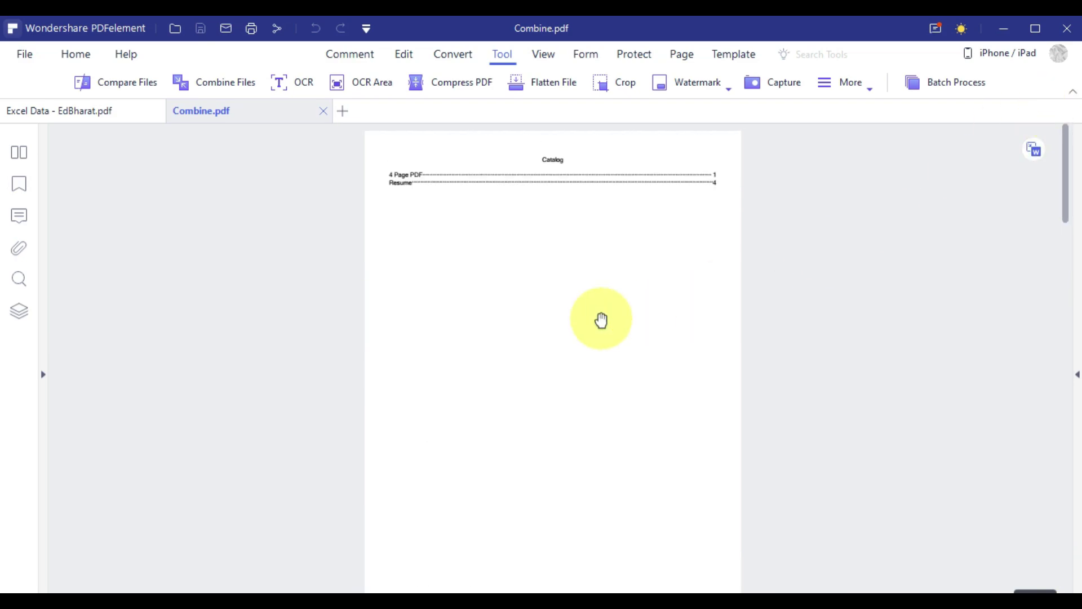
{"action": "scroll", "coordinate": [564, 319], "scroll_direction": "up", "scroll_amount": 3}
{"action": "scroll", "coordinate": [473, 335], "scroll_direction": "up", "scroll_amount": 3}
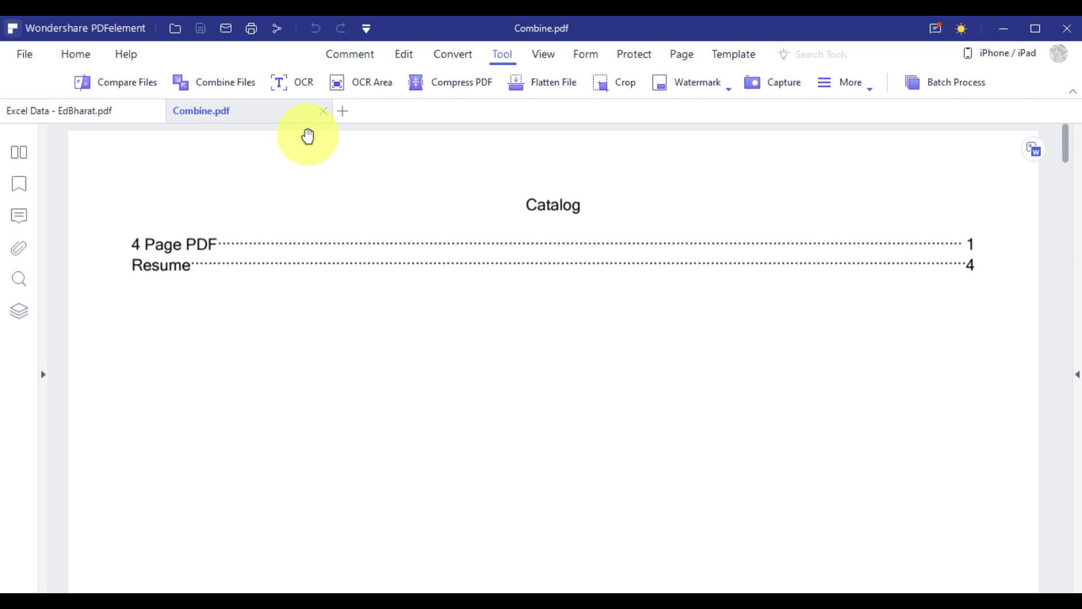
Download and install the OCR component.
{"action": "left_click", "coordinate": [303, 87]}
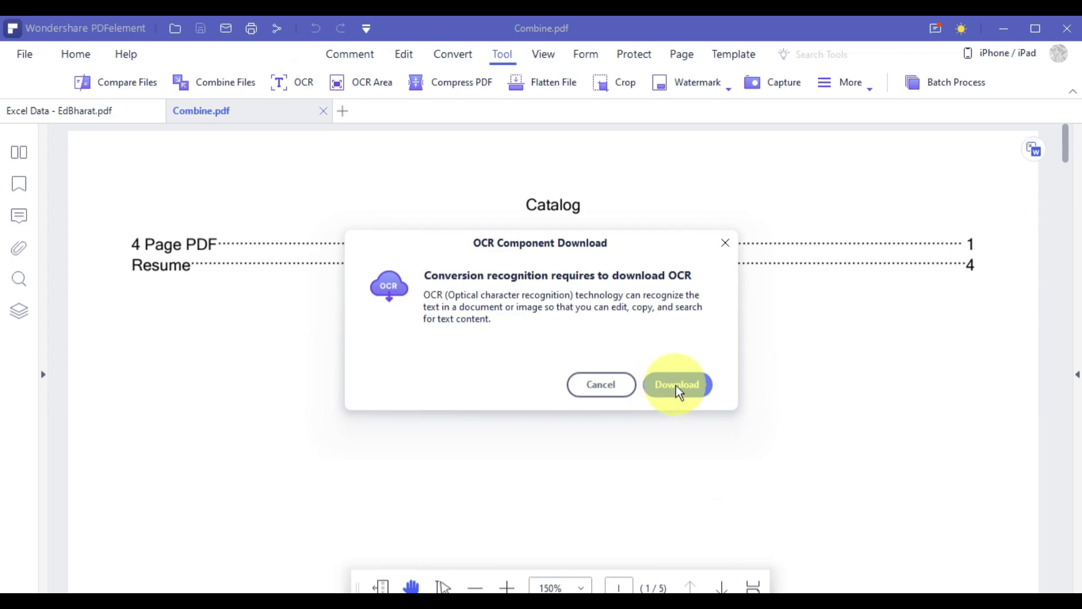
{"action": "left_click", "coordinate": [677, 387]}
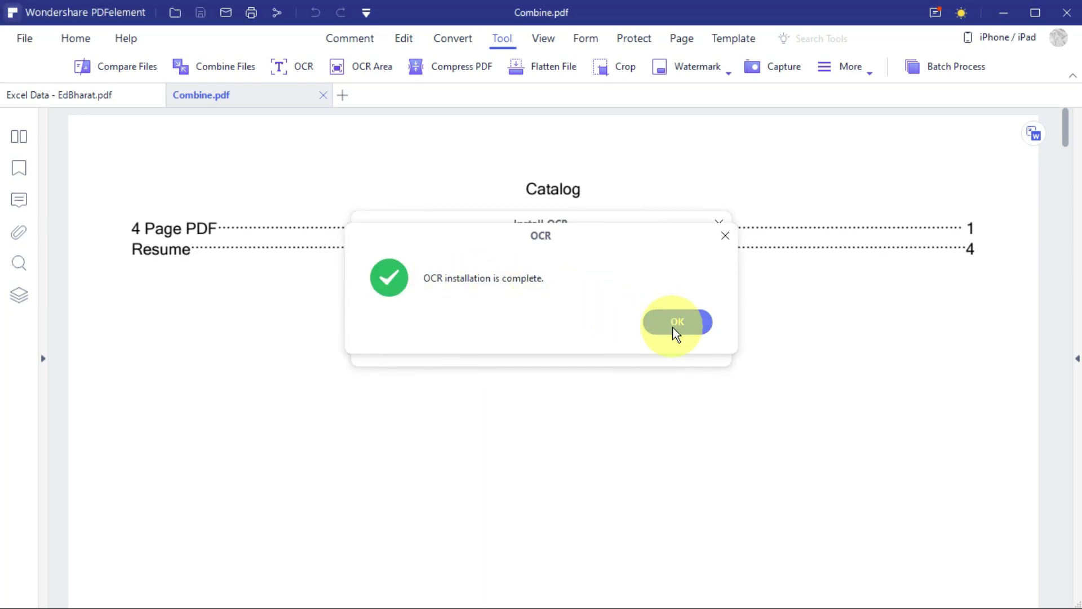
{"action": "left_click", "coordinate": [685, 326]}
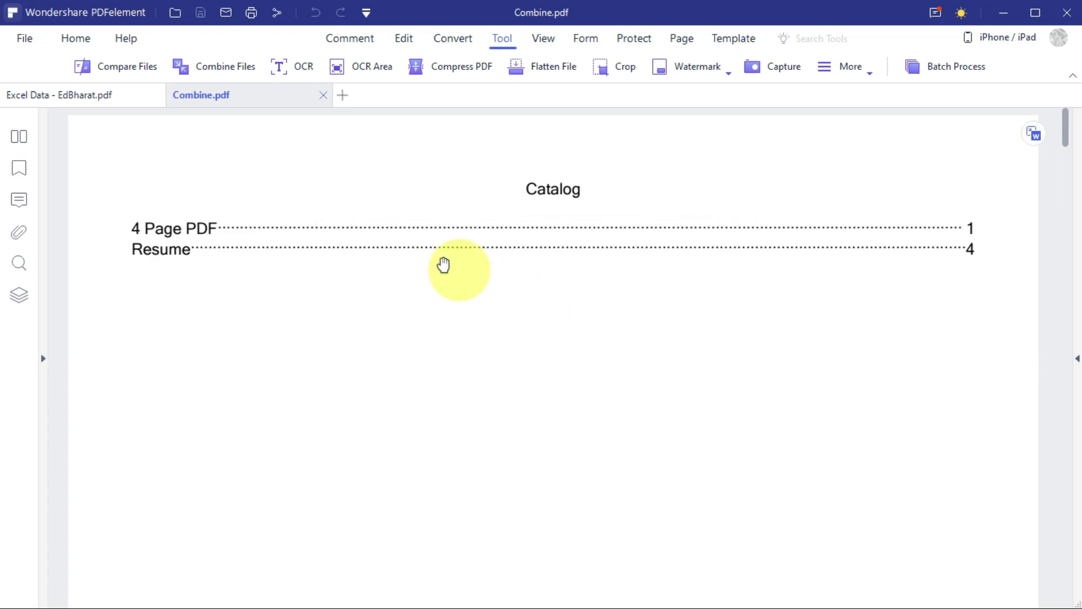
Close Combine.pdf and open the scanned document SCAN PDF 2.
{"action": "left_click", "coordinate": [323, 94]}
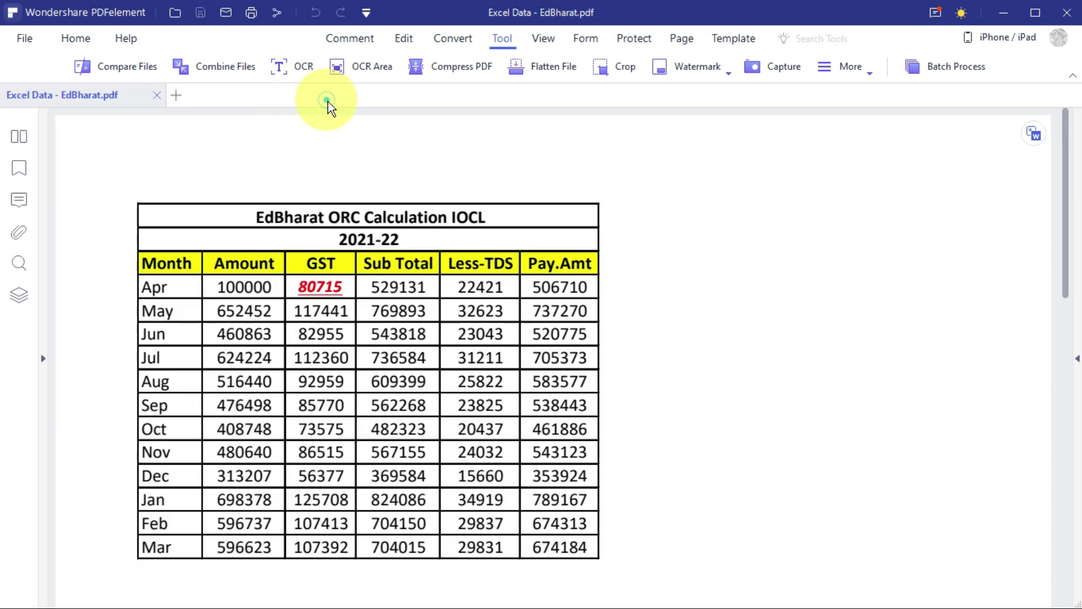
{"action": "left_click", "coordinate": [181, 96]}
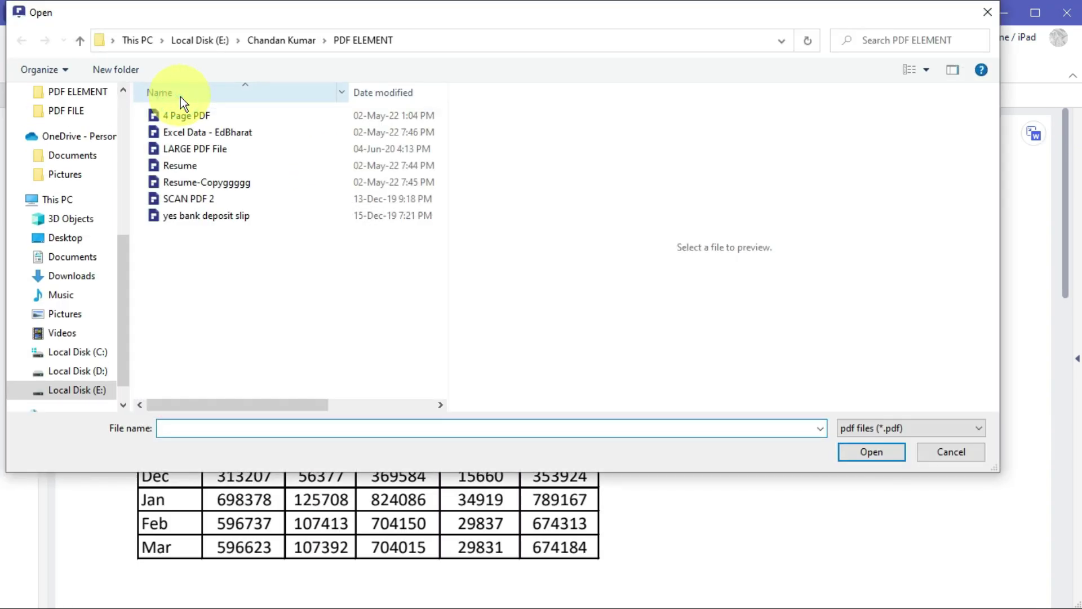
{"action": "left_click", "coordinate": [215, 199]}
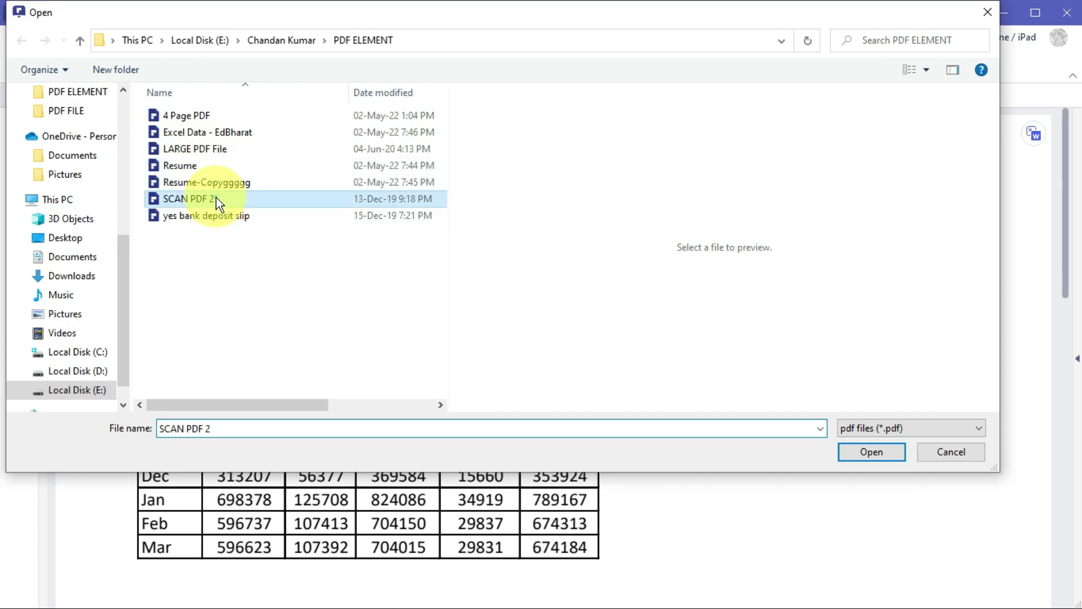
{"action": "left_click", "coordinate": [870, 453]}
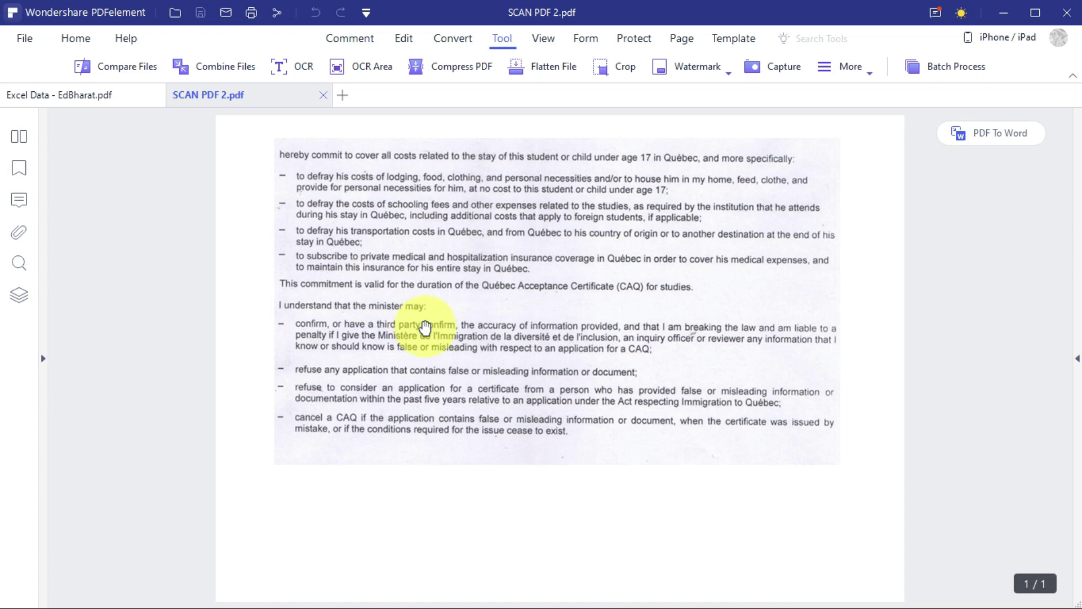
{"action": "scroll", "coordinate": [425, 327], "scroll_direction": "up", "scroll_amount": 3}
{"action": "scroll", "coordinate": [242, 345], "scroll_direction": "up", "scroll_amount": 3}
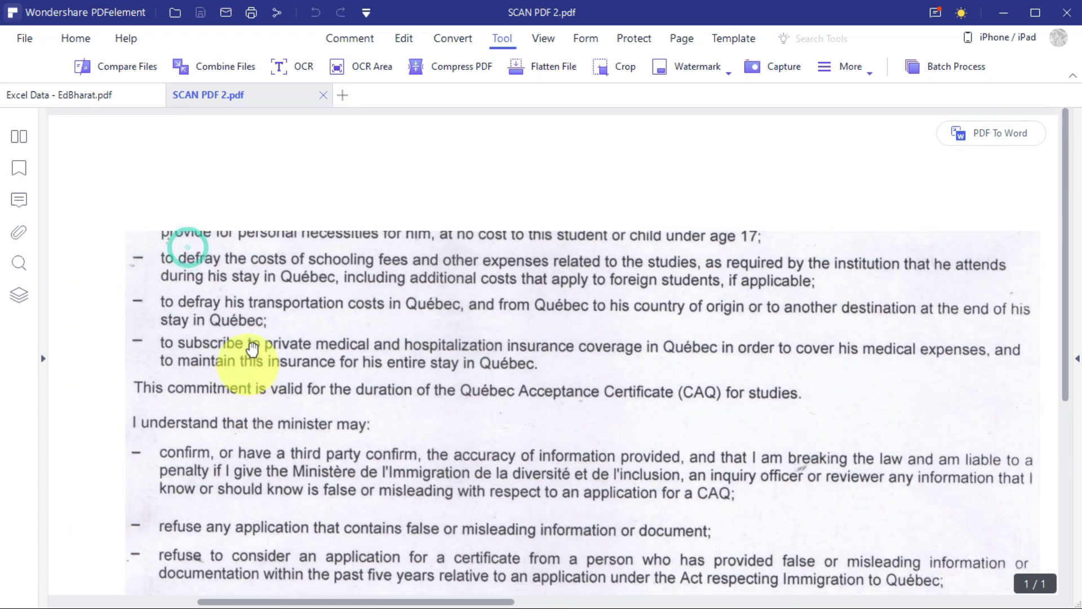
{"action": "scroll", "coordinate": [283, 302], "scroll_direction": "left", "scroll_amount": 2}
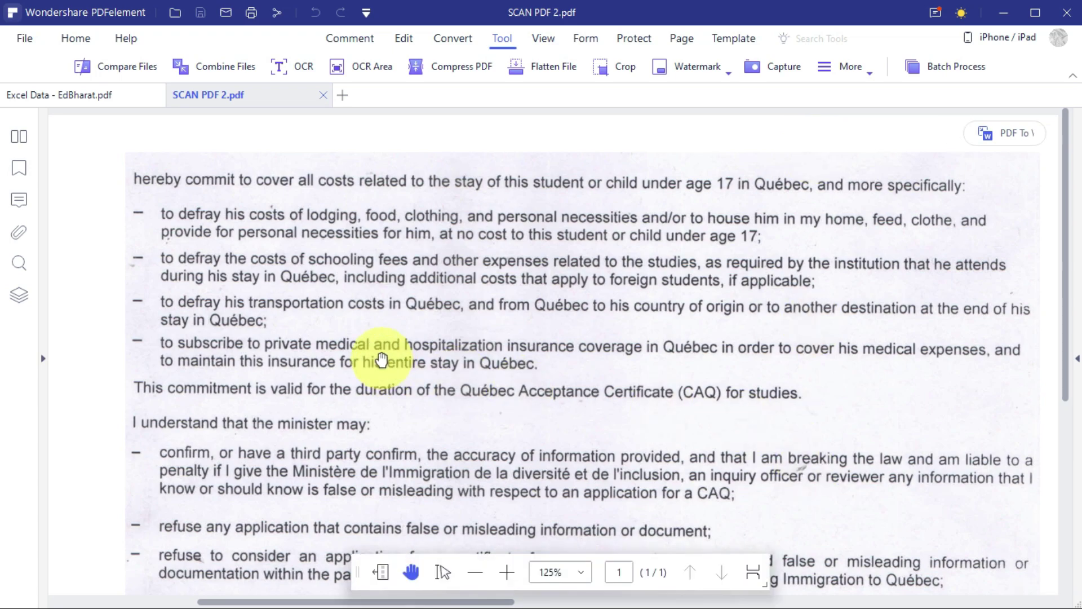
Run OCR on all pages of the scan as editable English text, producing SCAN PDF 2_OCR.pdf.
{"action": "left_click", "coordinate": [294, 78]}
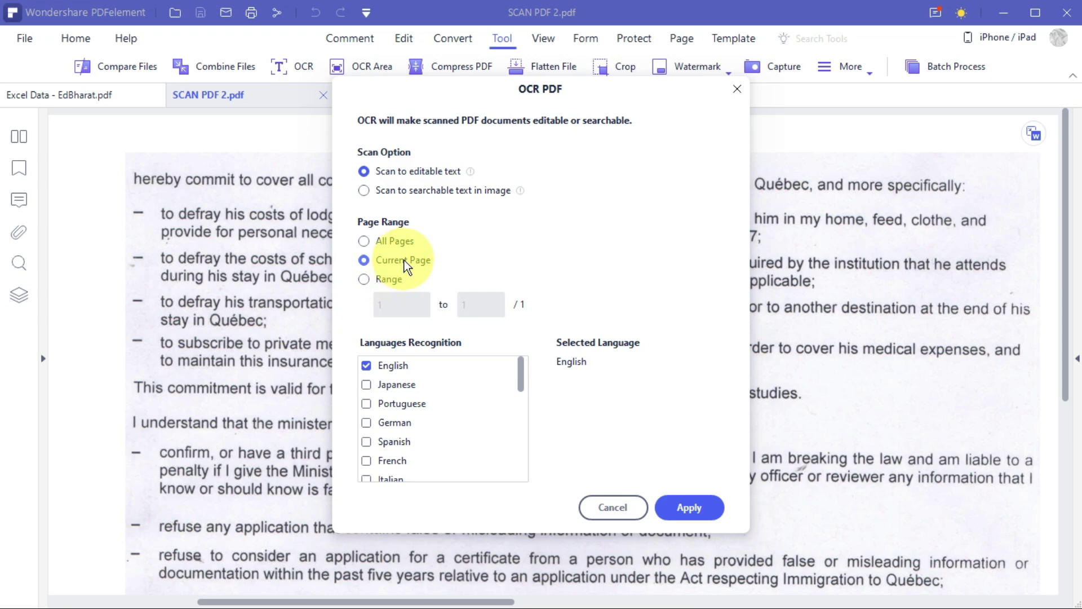
{"action": "left_click", "coordinate": [358, 242]}
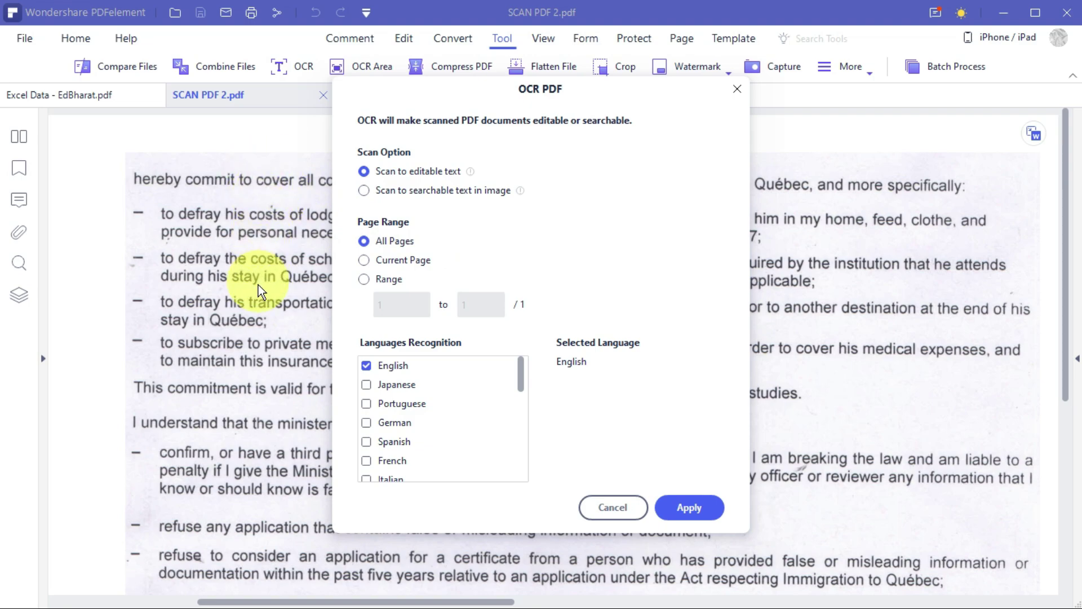
{"action": "left_click", "coordinate": [365, 261]}
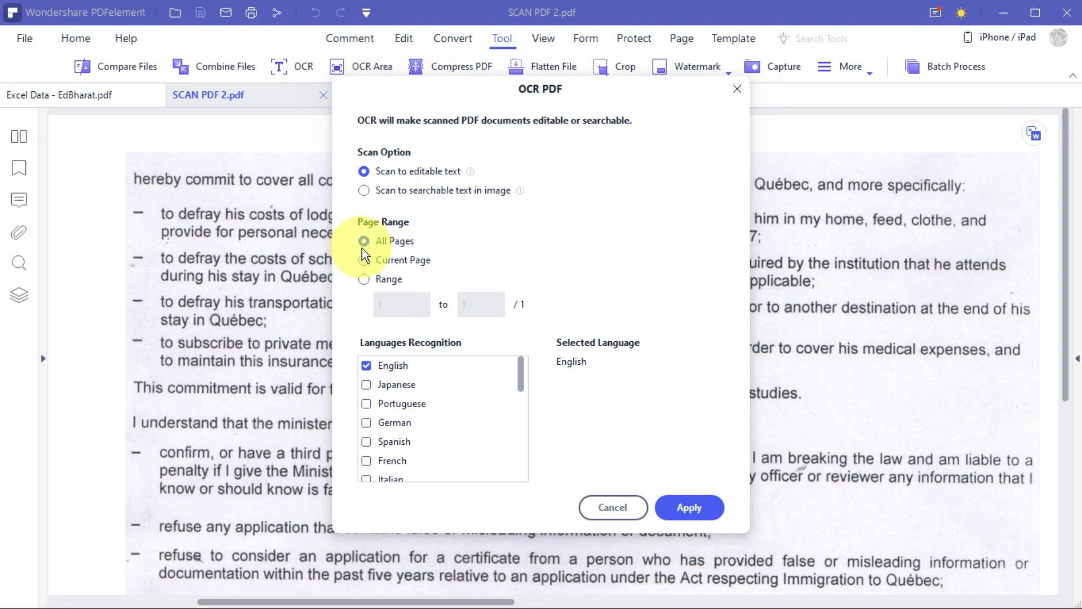
{"action": "left_click", "coordinate": [365, 279]}
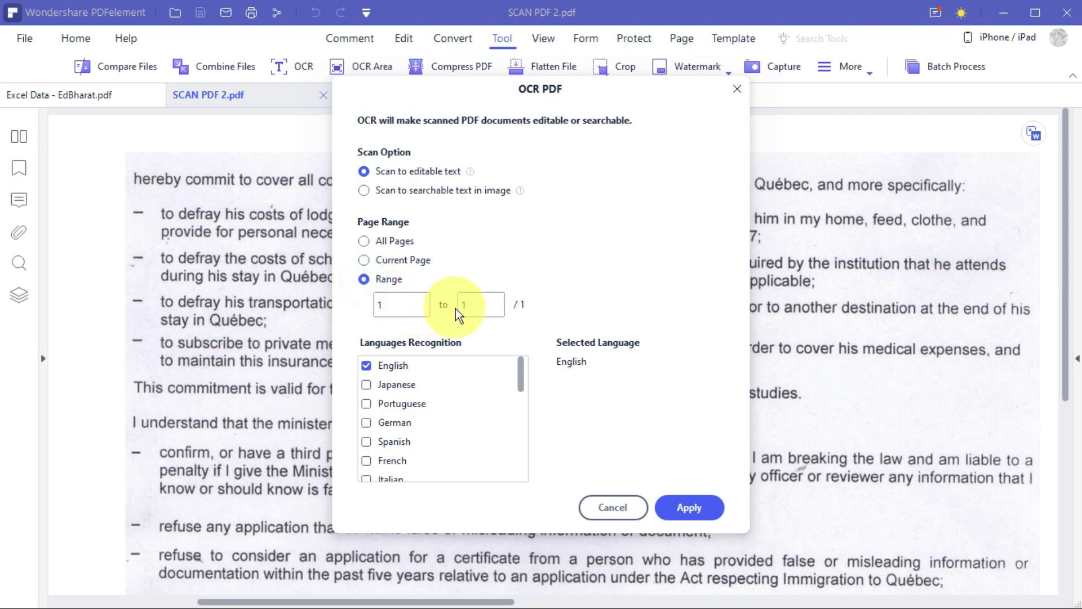
{"action": "left_click", "coordinate": [364, 242]}
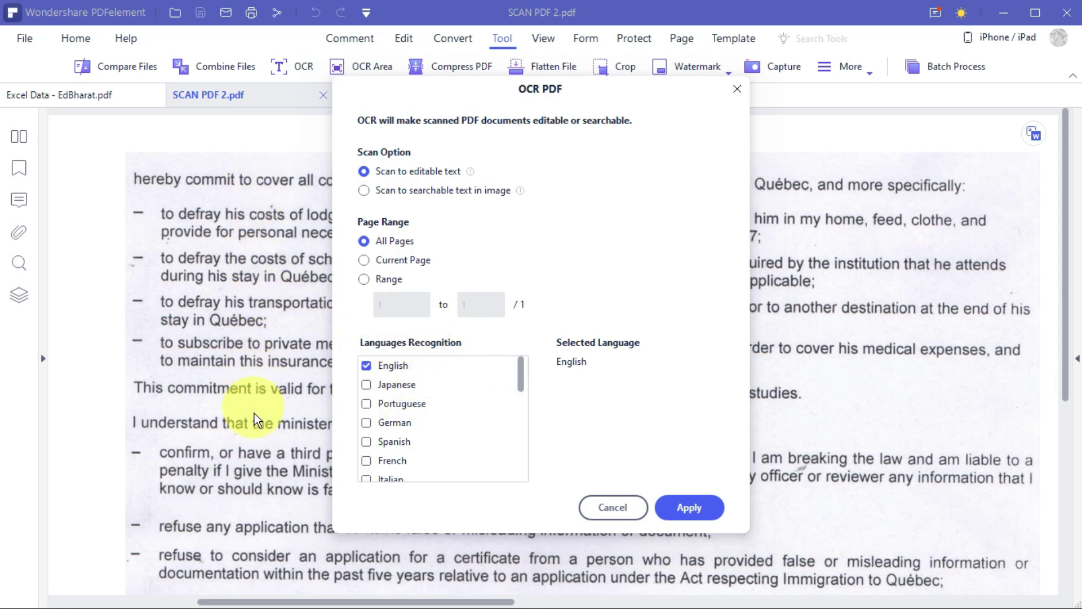
{"action": "mouse_move", "coordinate": [518, 379]}
{"action": "left_mouse_down"}
{"action": "mouse_move", "coordinate": [517, 472]}
{"action": "mouse_move", "coordinate": [522, 363]}
{"action": "mouse_move", "coordinate": [524, 523]}
{"action": "mouse_move", "coordinate": [524, 370]}
{"action": "left_mouse_up"}
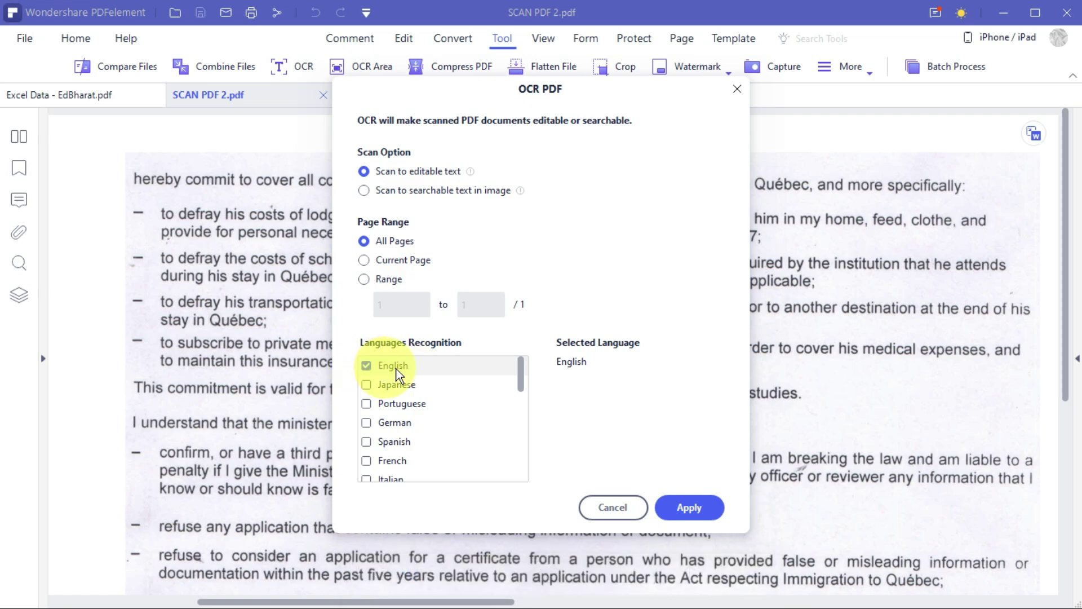
{"action": "left_click", "coordinate": [694, 509]}
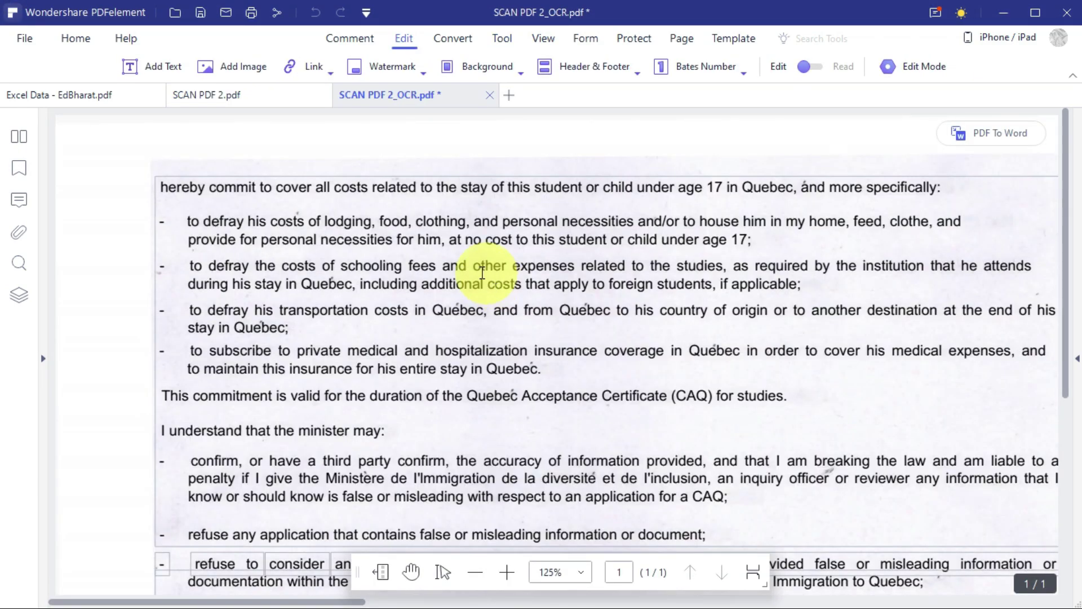
Delete the scanned background image so only the recognised text remains.
{"action": "left_click", "coordinate": [233, 188]}
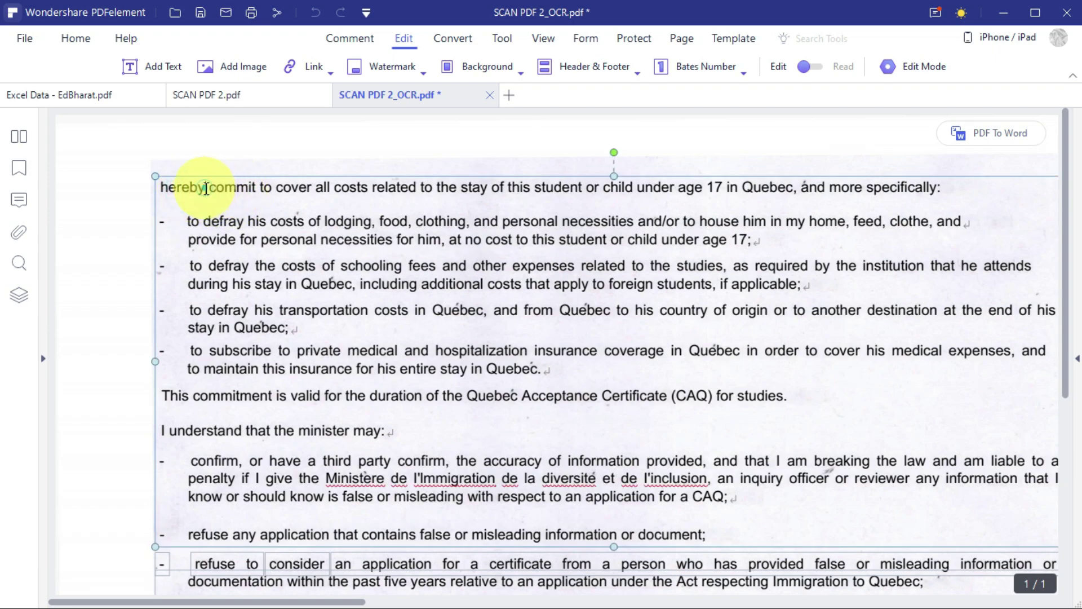
{"action": "left_click", "coordinate": [210, 255]}
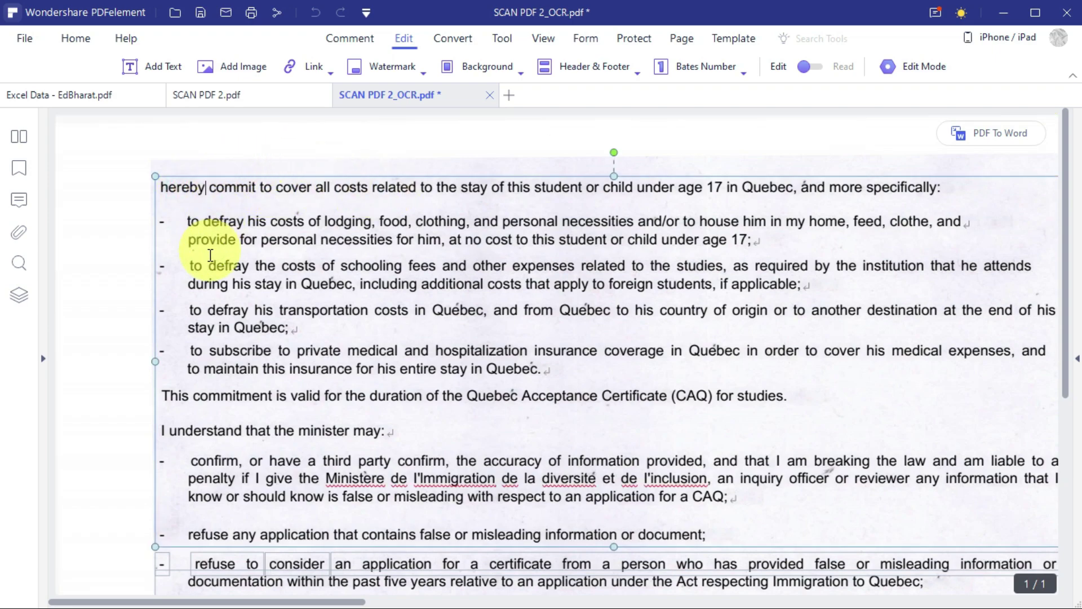
{"action": "scroll", "coordinate": [253, 282], "scroll_direction": "down", "scroll_amount": 1}
{"action": "scroll", "coordinate": [290, 273], "scroll_direction": "up", "scroll_amount": 1}
{"action": "left_click", "coordinate": [535, 188]}
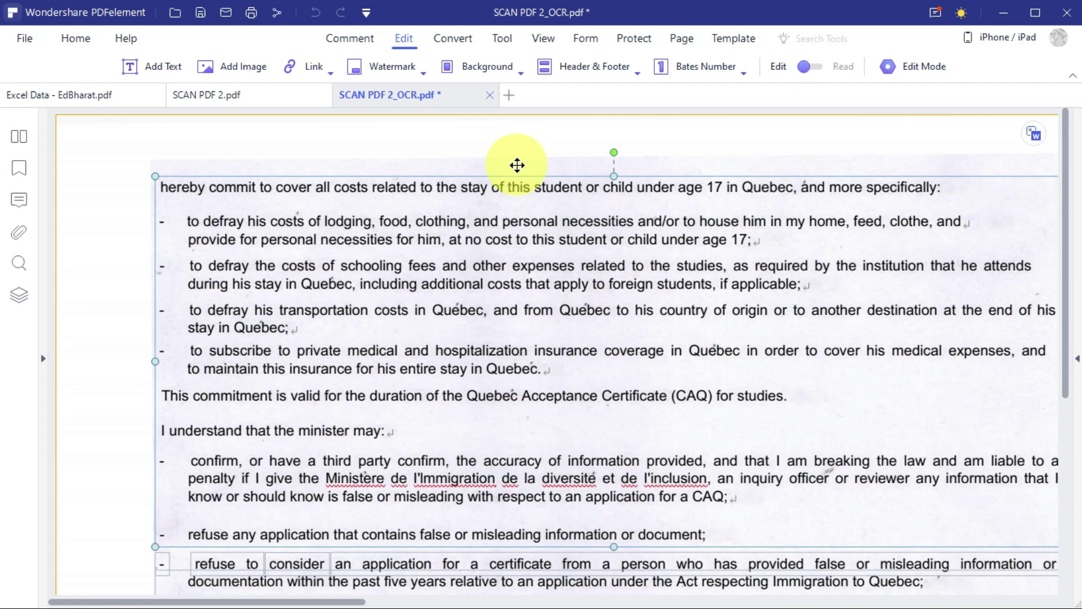
{"action": "left_click", "coordinate": [517, 165]}
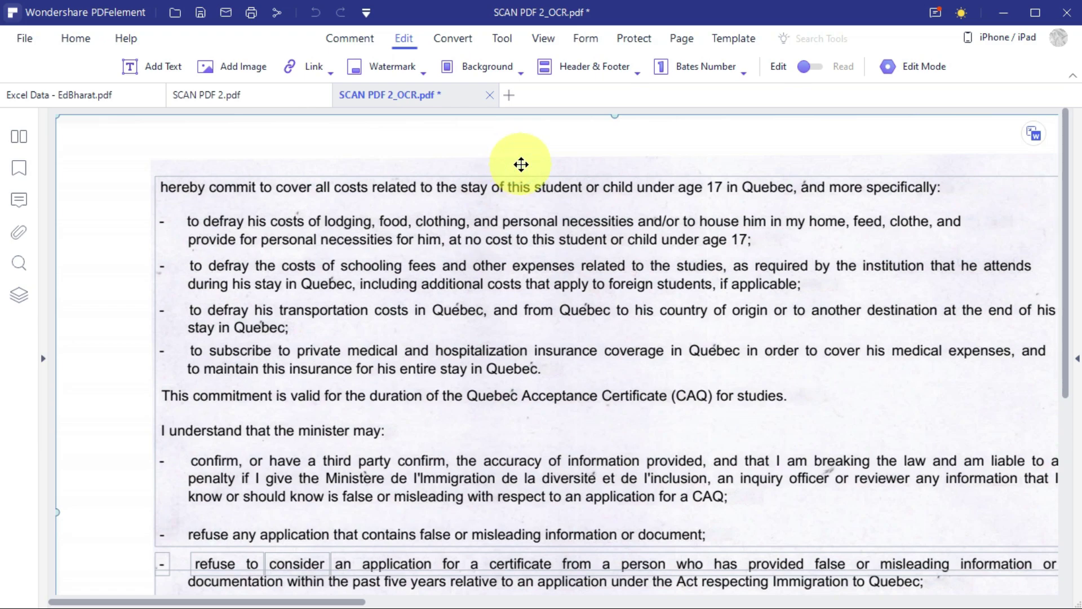
{"action": "left_click", "coordinate": [520, 164]}
{"action": "key", "text": "Delete"}
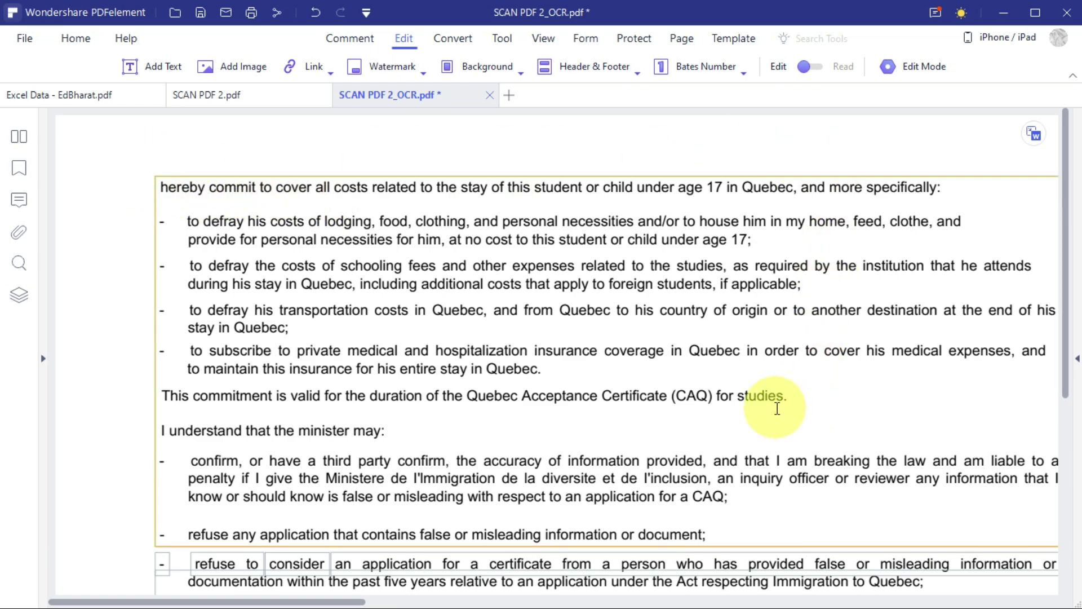
Insert 'ggggggggg' after 'hereby' and 'ggg' before 'to defray', then make the opening words bold red.
{"action": "left_click", "coordinate": [206, 187]}
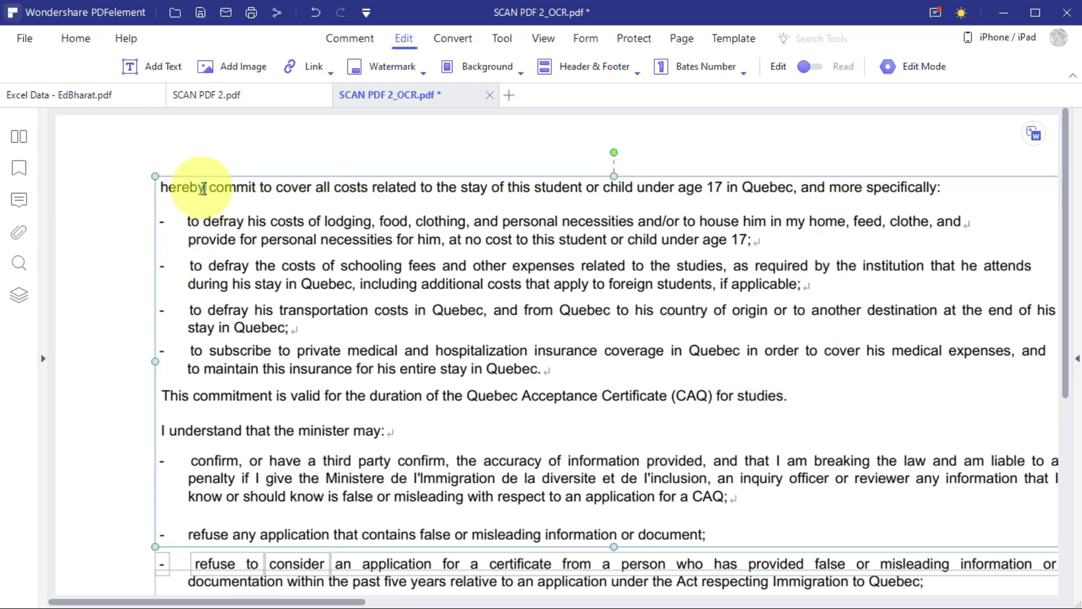
{"action": "type", "text": "ggggggg"}
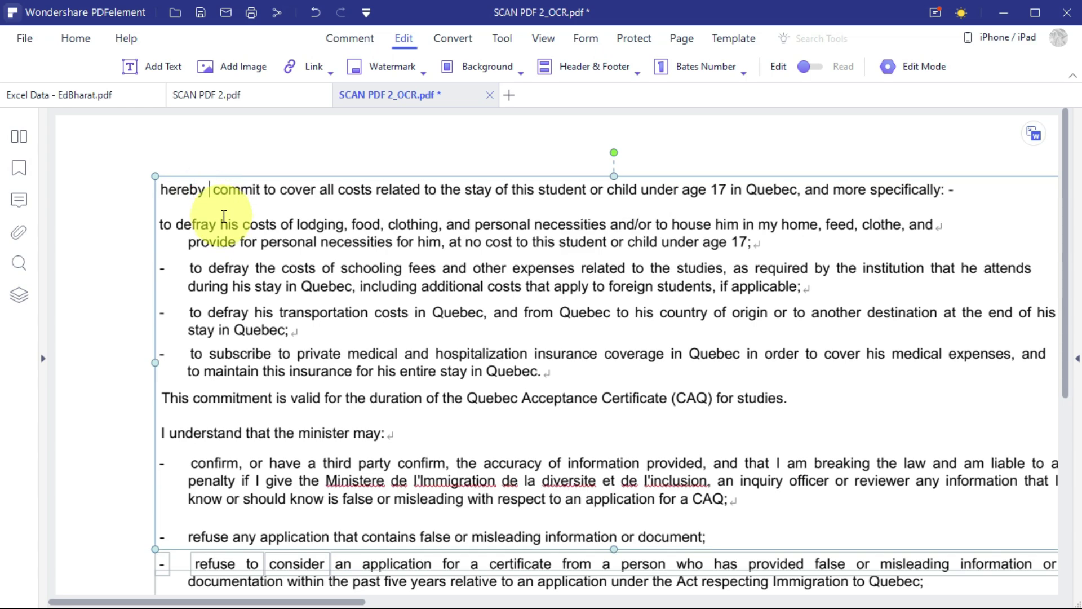
{"action": "type", "text": "gg"}
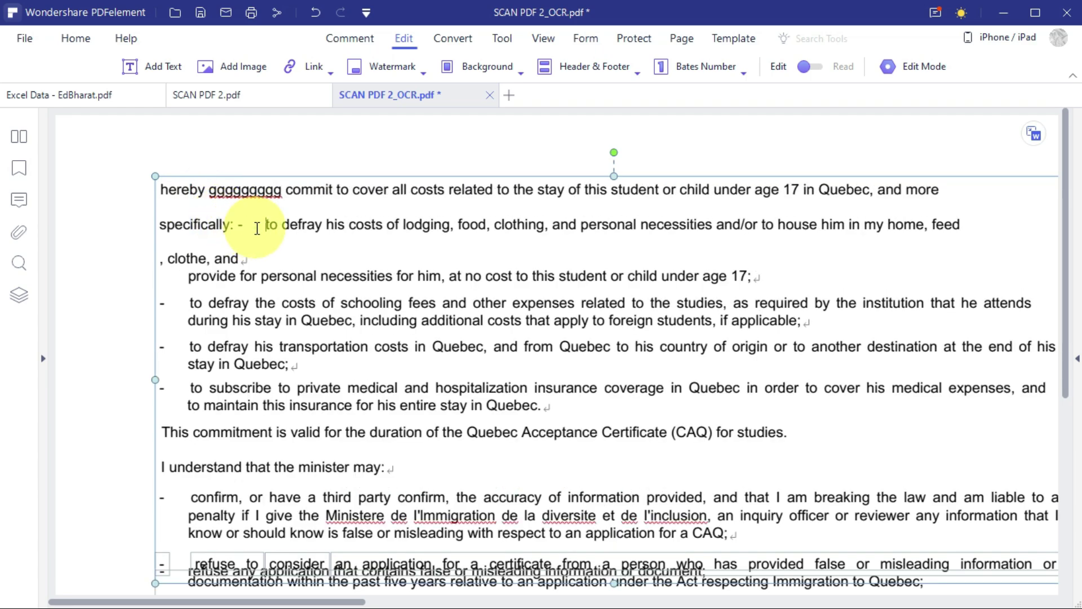
{"action": "left_click", "coordinate": [265, 225]}
{"action": "type", "text": "ggg"}
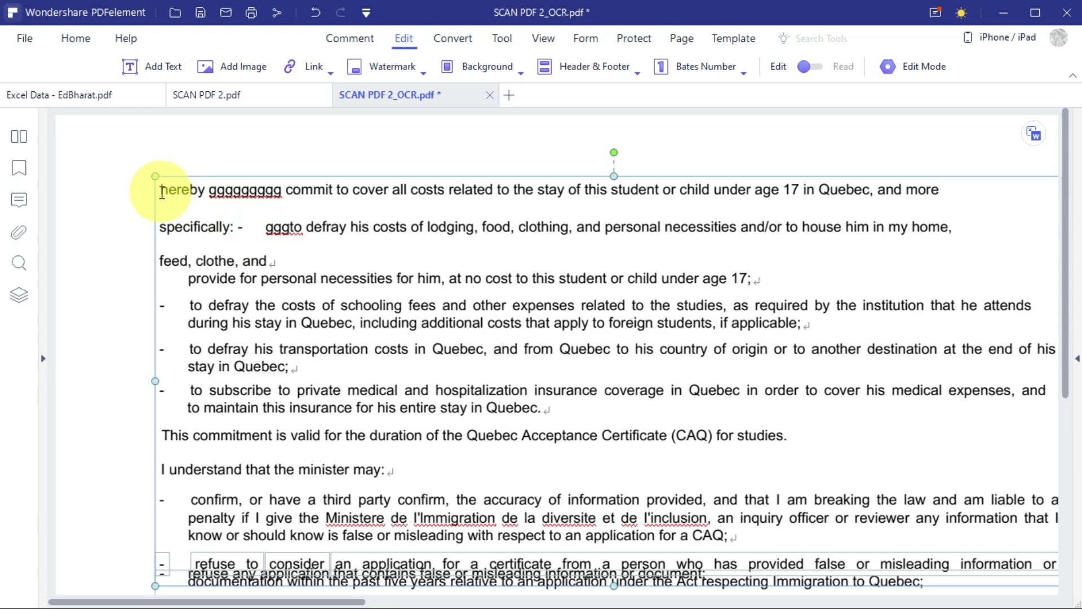
{"action": "left_click_drag", "start_coordinate": [163, 191], "coordinate": [489, 184]}
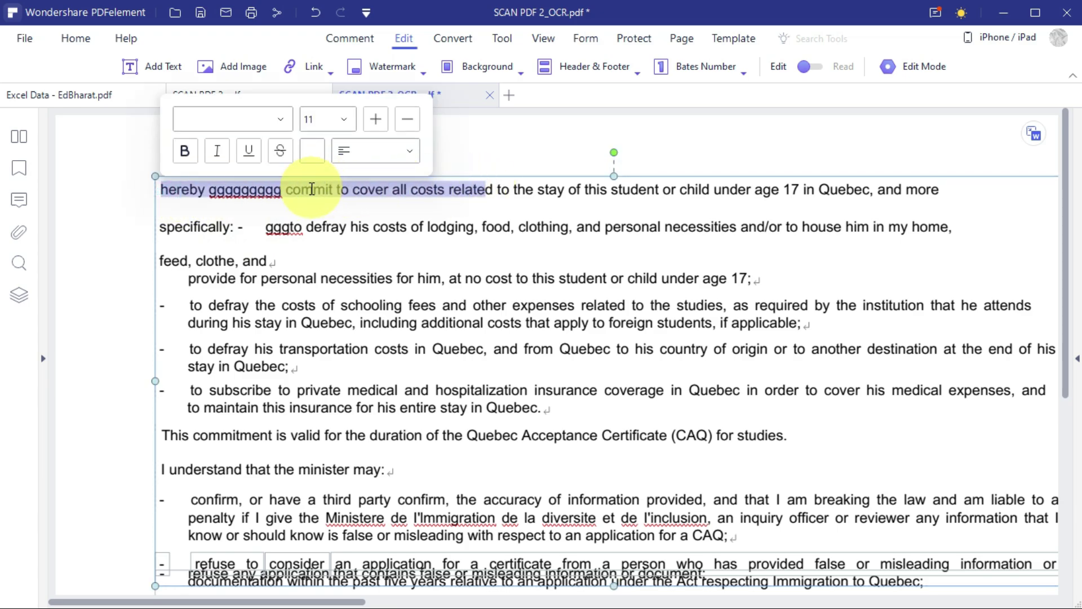
{"action": "left_click", "coordinate": [185, 150]}
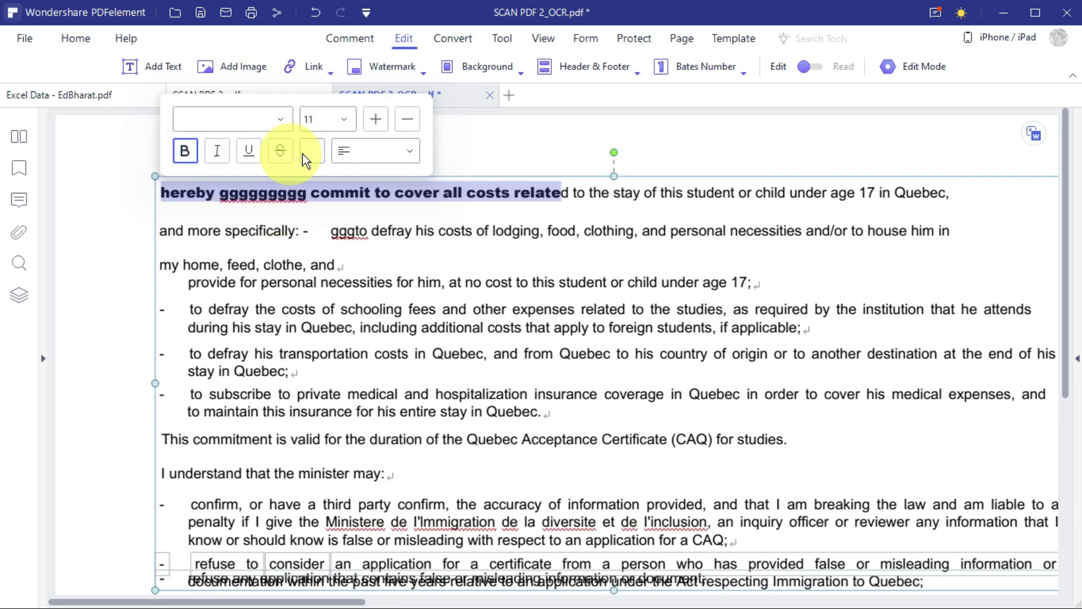
{"action": "left_click", "coordinate": [308, 154]}
{"action": "left_click", "coordinate": [321, 286]}
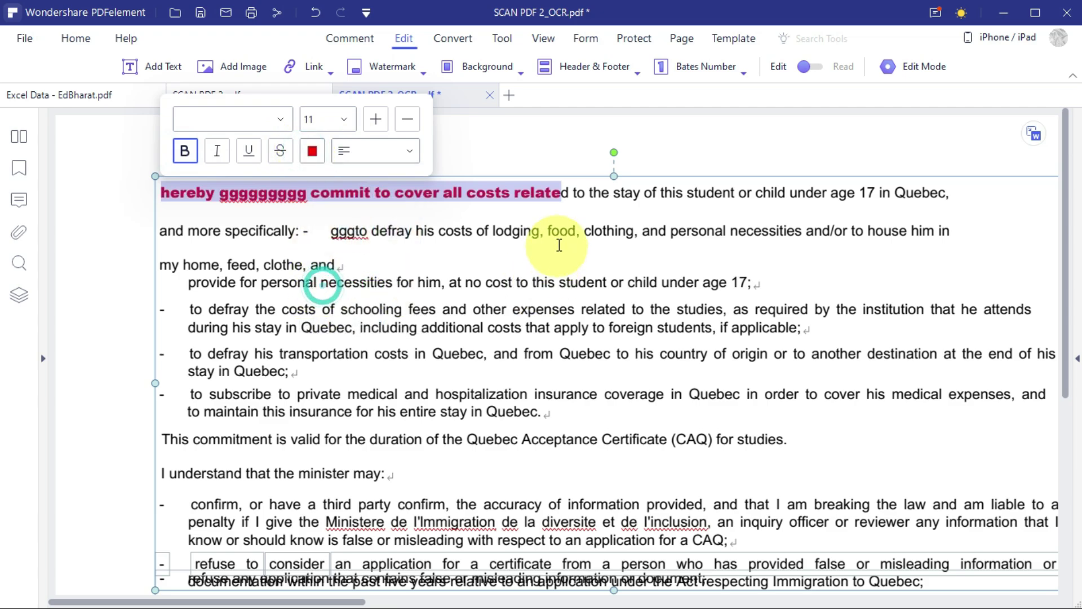
{"action": "left_click", "coordinate": [560, 236]}
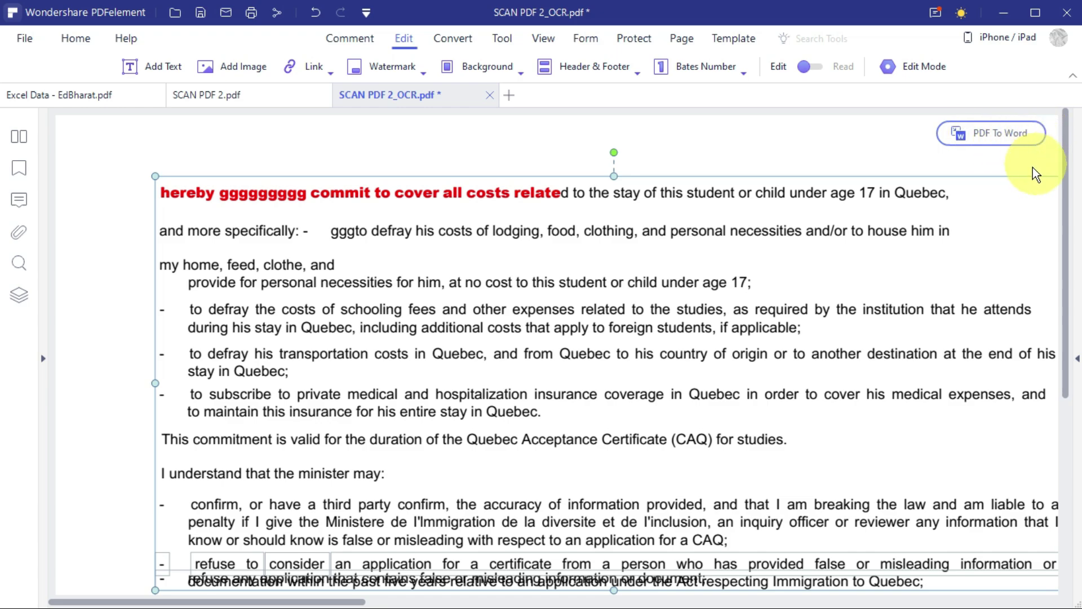
Save the edited OCR PDF into the Desktop PDFelement folder before converting it to Word.
{"action": "mouse_move", "coordinate": [1004, 138]}
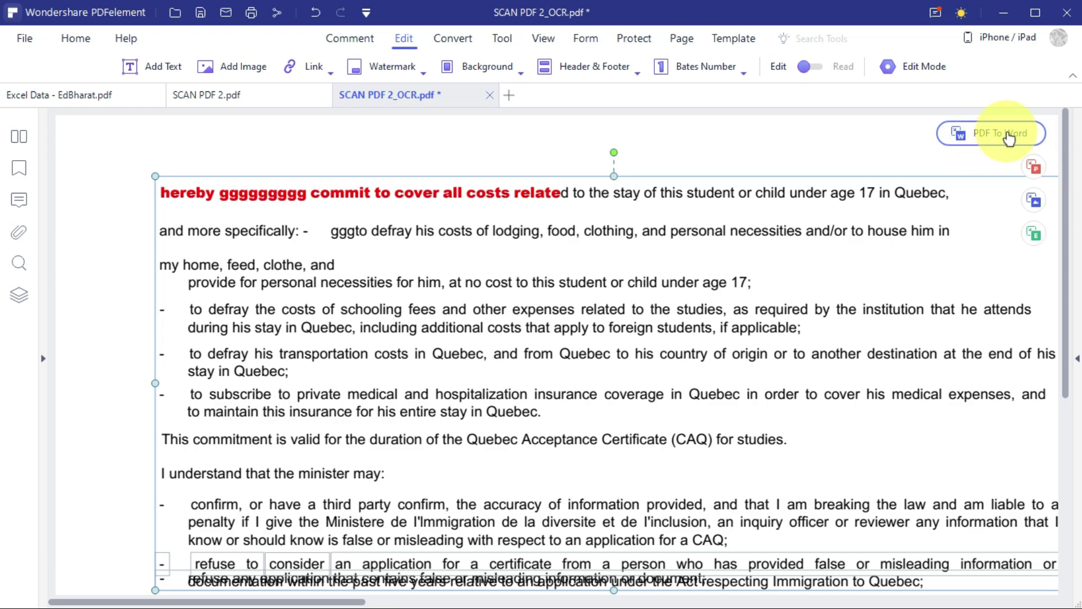
{"action": "left_click", "coordinate": [1009, 135]}
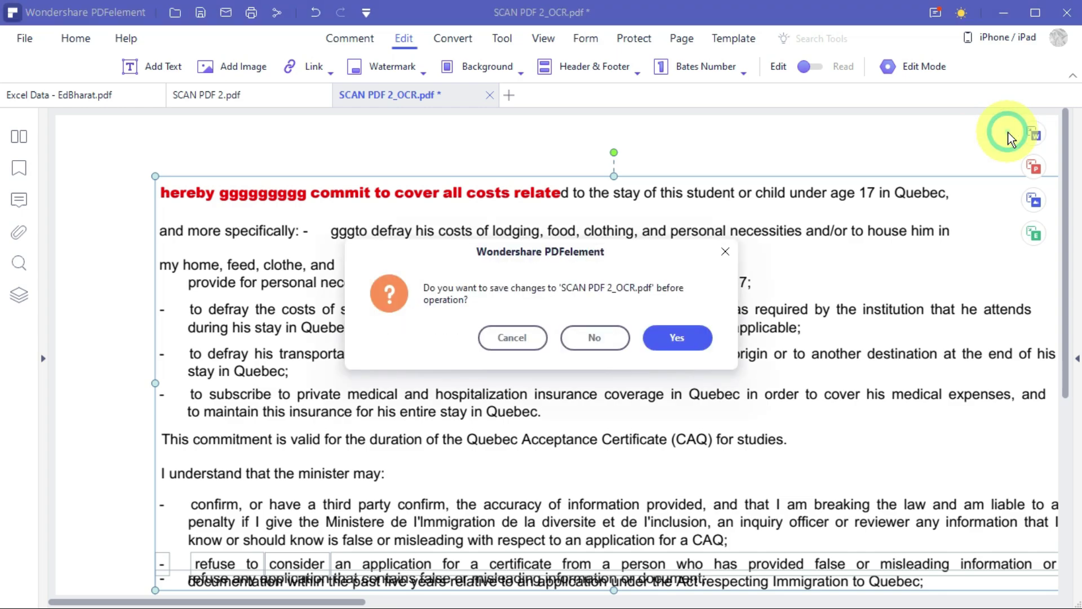
{"action": "left_click", "coordinate": [679, 338]}
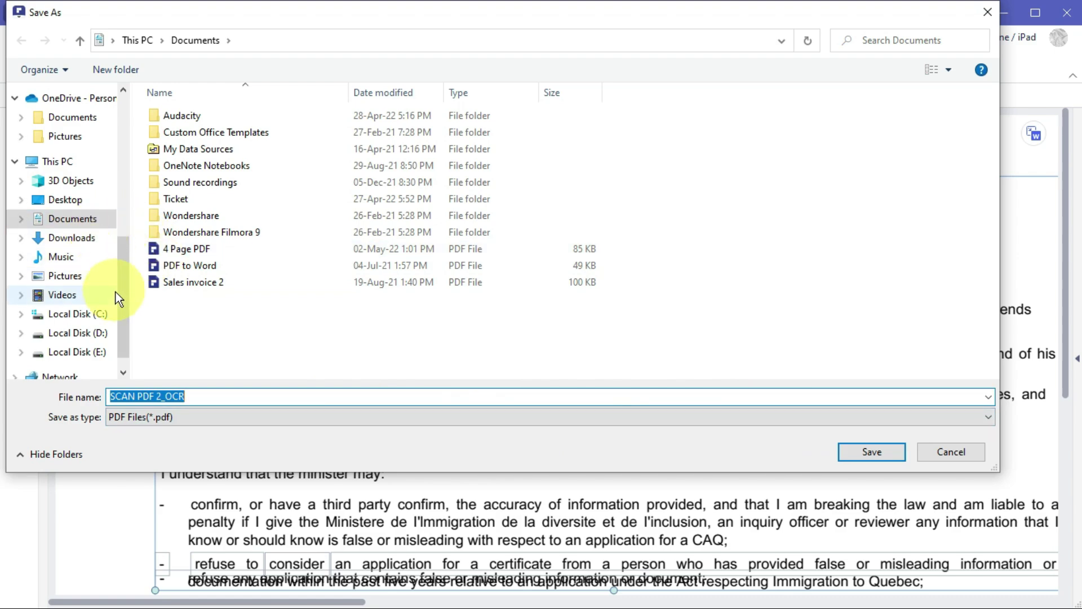
{"action": "left_click_drag", "start_coordinate": [123, 282], "coordinate": [126, 227]}
{"action": "left_click", "coordinate": [65, 332]}
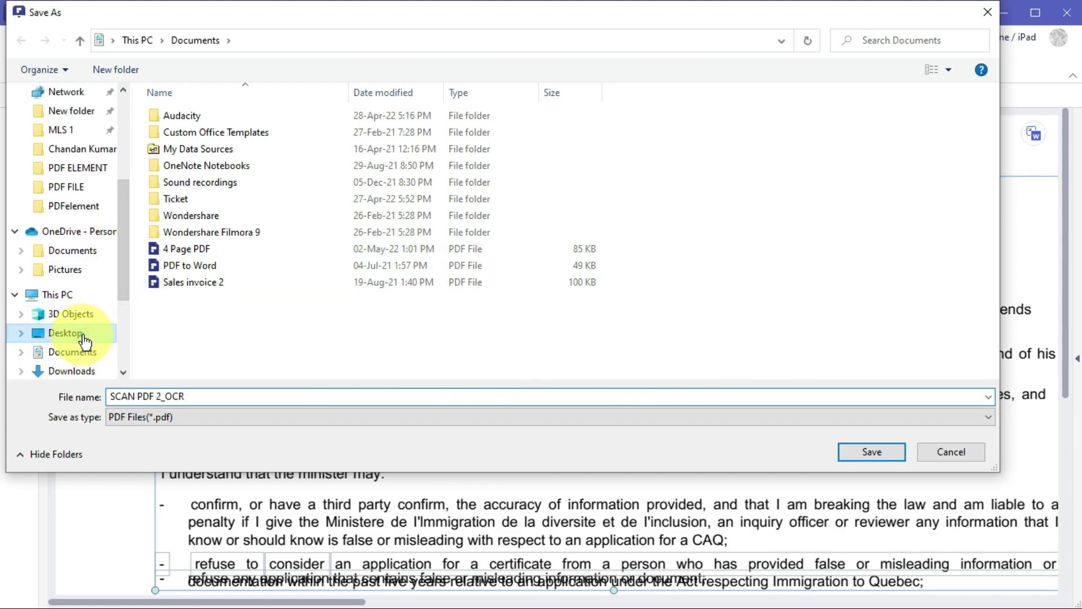
{"action": "double_click", "coordinate": [208, 183]}
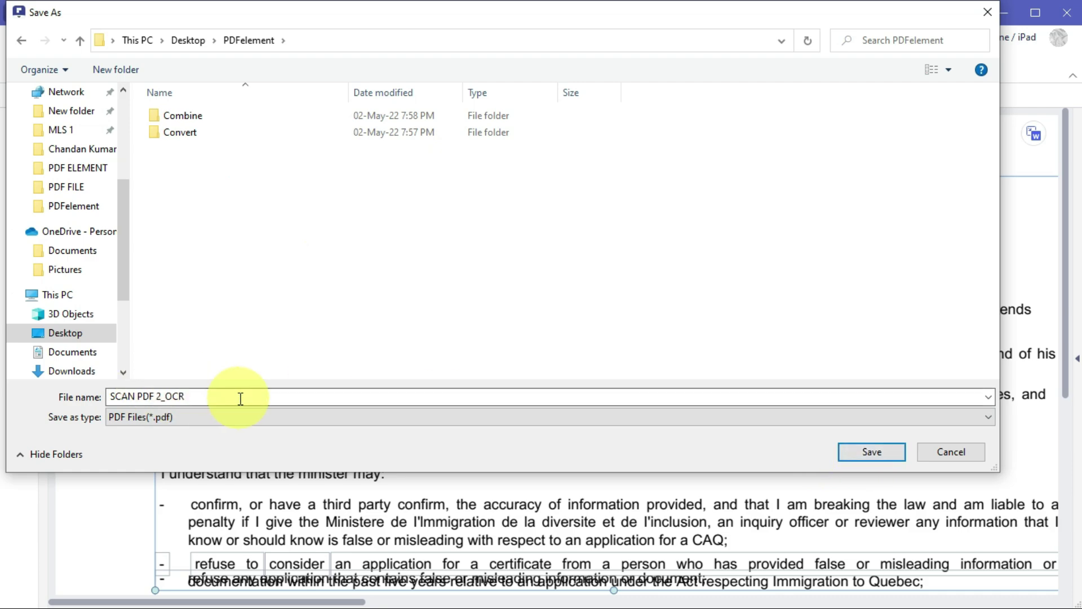
{"action": "left_click", "coordinate": [861, 457]}
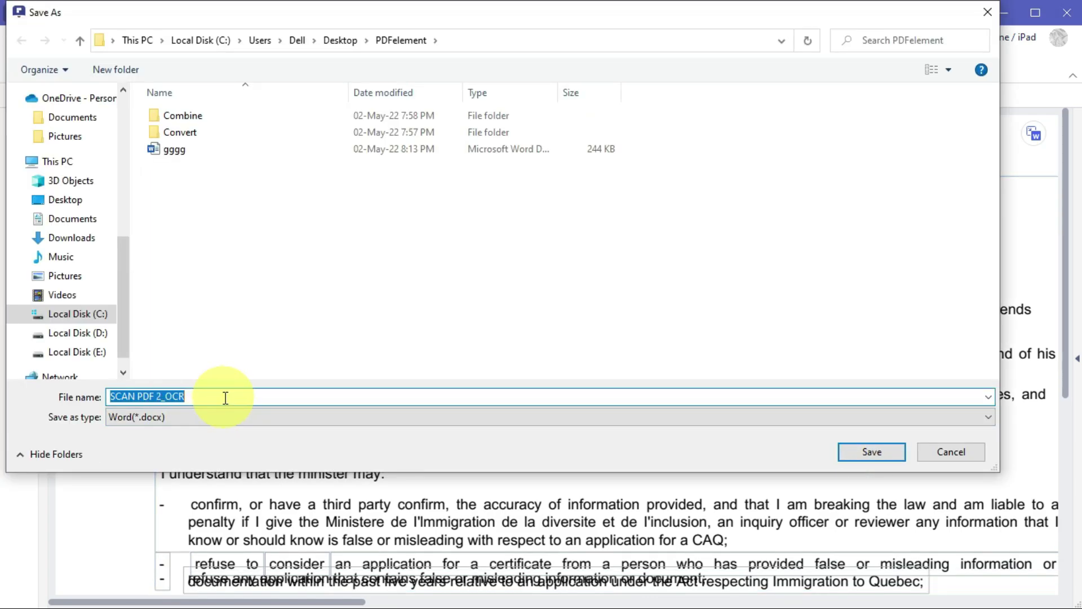
Save the Word conversion under a new file name and show its folder in File Explorer.
{"action": "left_click_drag", "start_coordinate": [226, 397], "coordinate": [93, 401]}
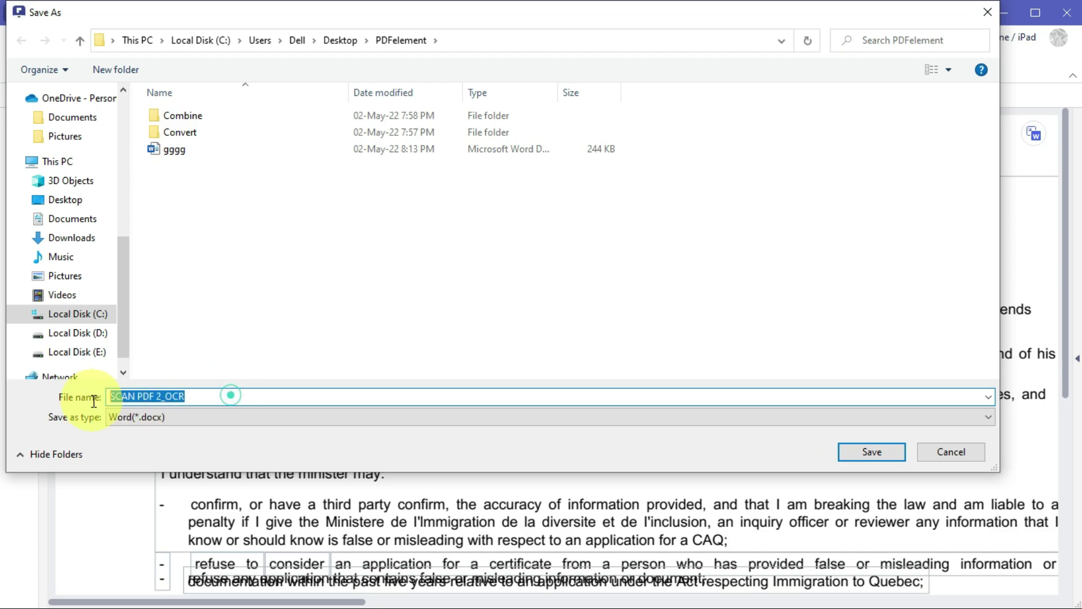
{"action": "type", "text": "chandan"}
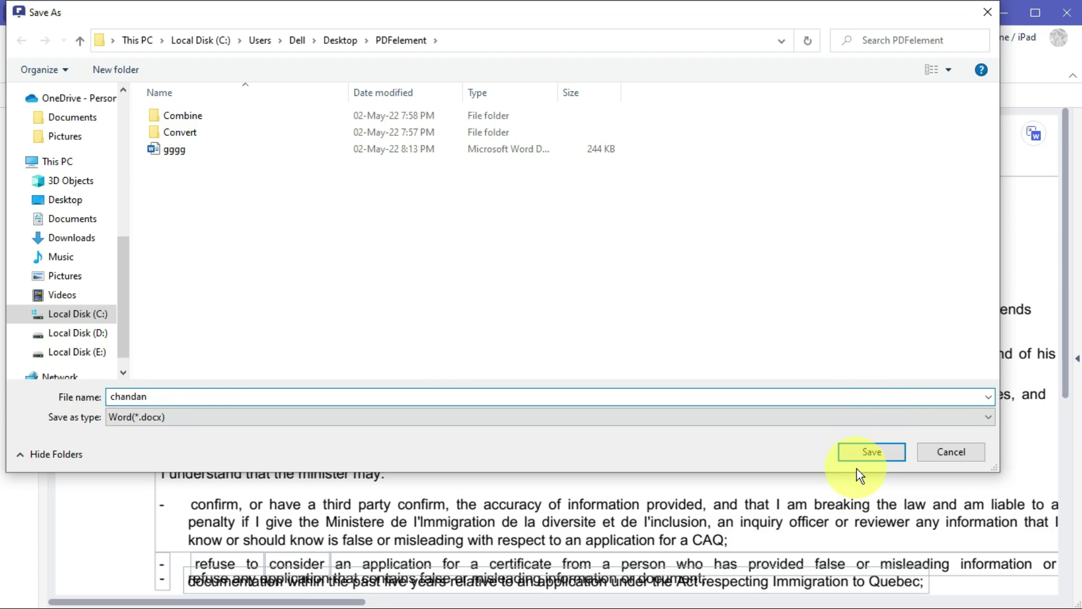
{"action": "left_click", "coordinate": [872, 454]}
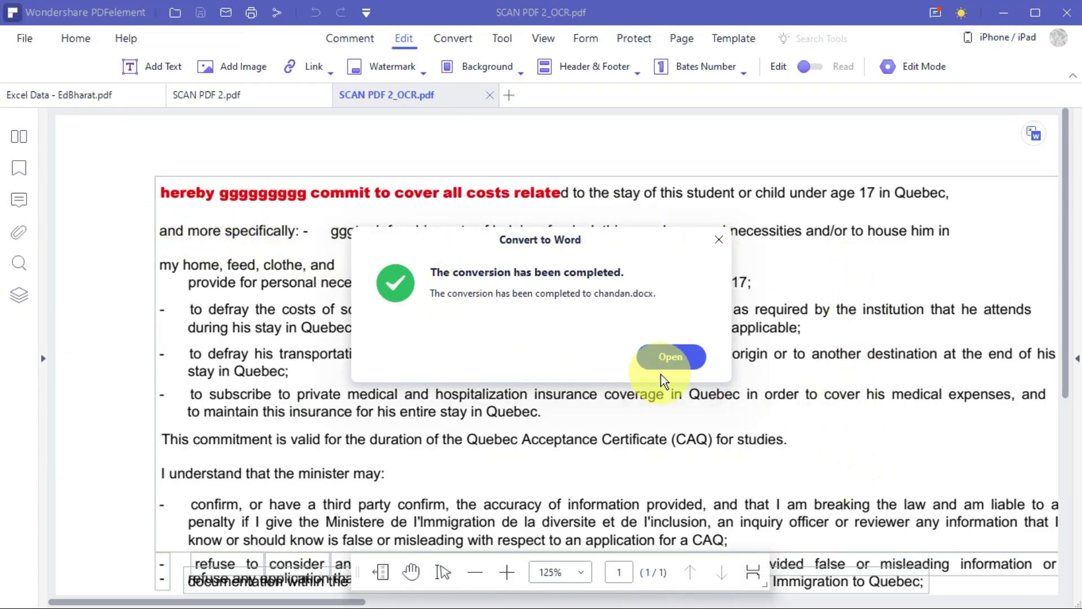
{"action": "left_click", "coordinate": [681, 361]}
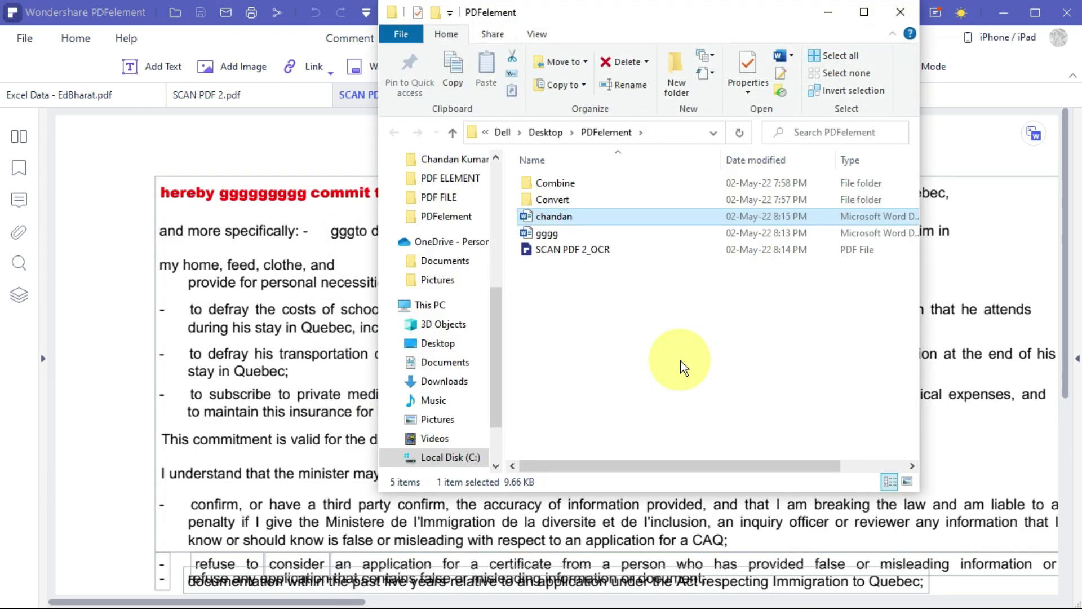
Make the 'provide for personal necessities' line bold, yellow-highlighted and red in the converted Word document.
{"action": "double_click", "coordinate": [612, 220]}
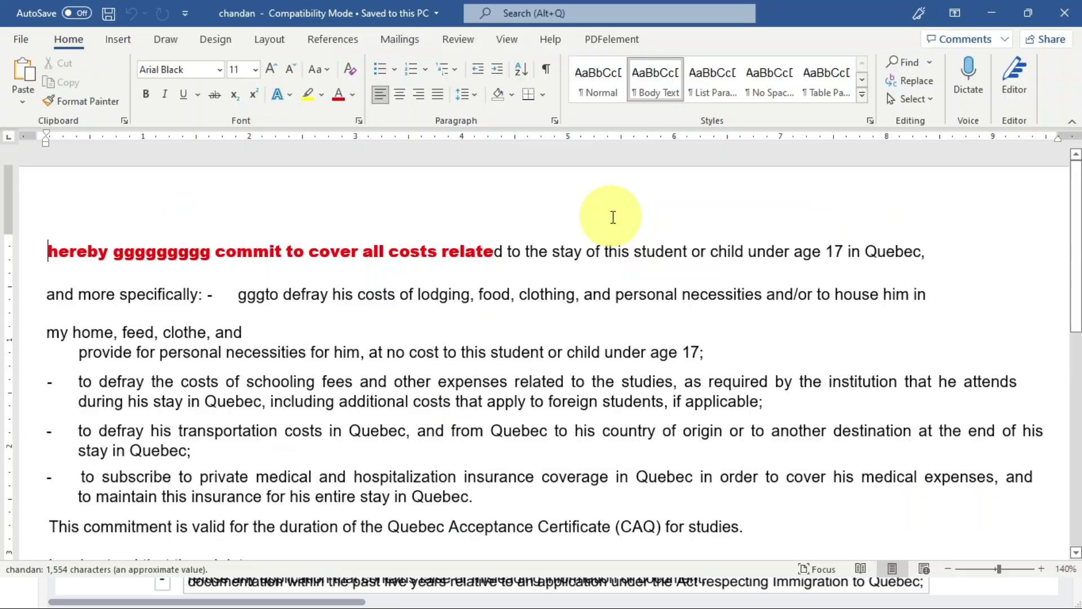
{"action": "scroll", "coordinate": [659, 303], "scroll_direction": "up", "scroll_amount": 1}
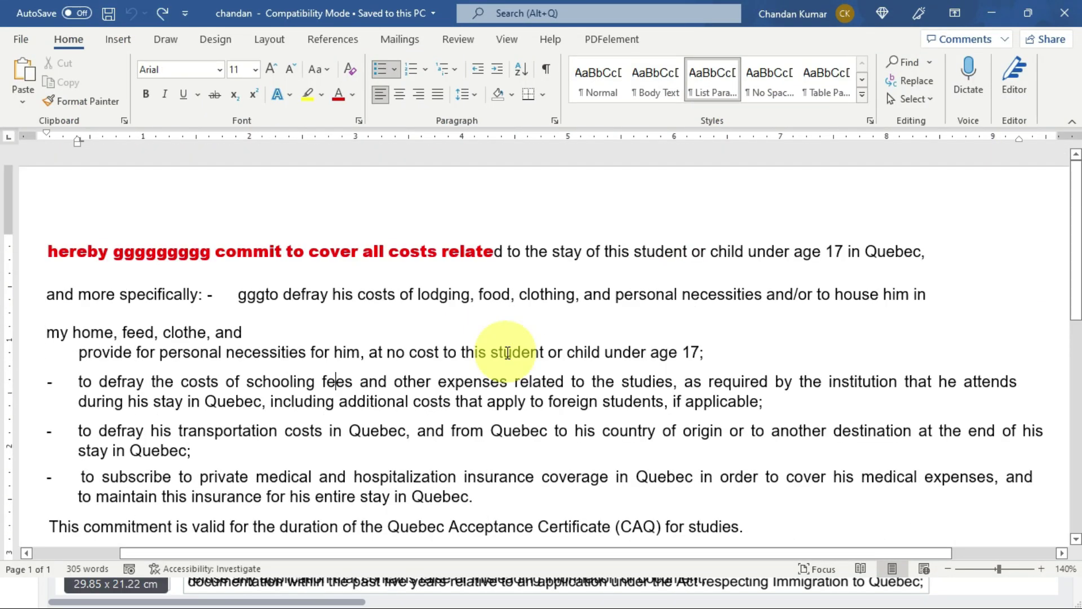
{"action": "left_click", "coordinate": [55, 242]}
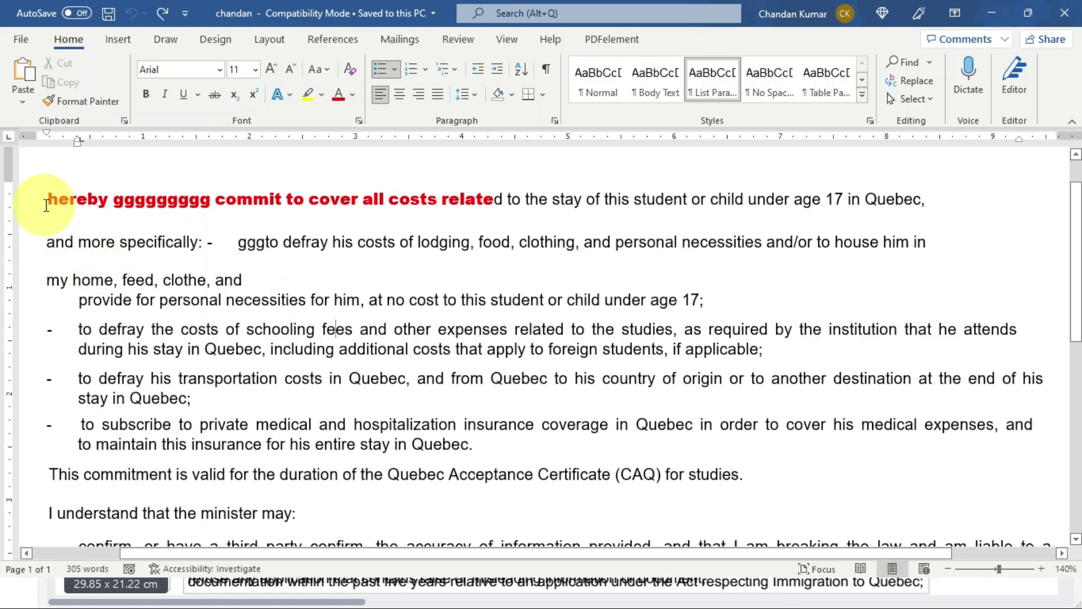
{"action": "left_click_drag", "start_coordinate": [49, 199], "coordinate": [303, 286]}
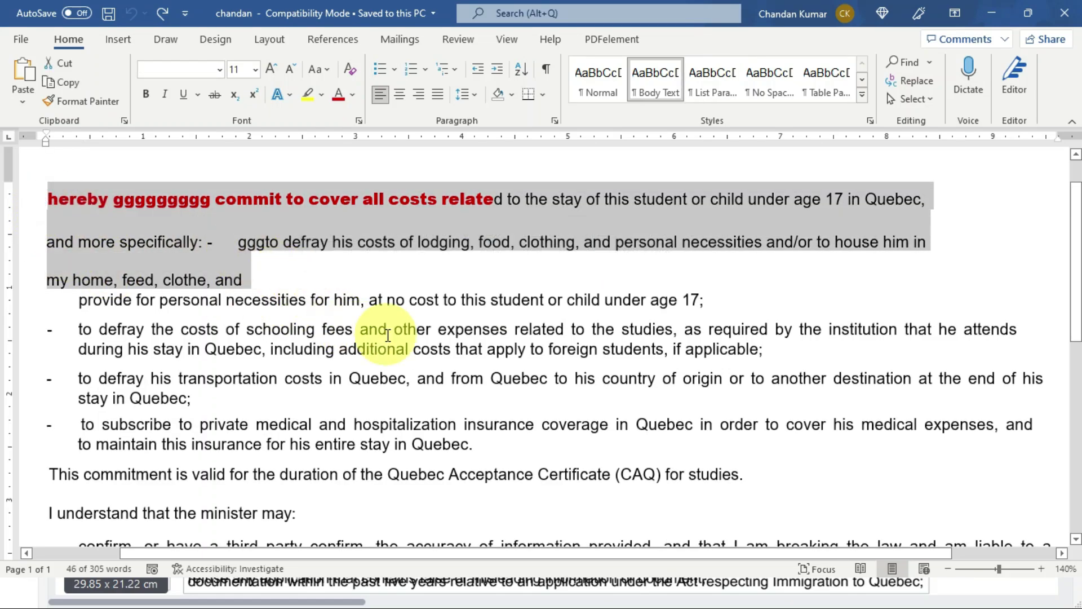
{"action": "left_click_drag", "start_coordinate": [738, 299], "coordinate": [120, 294]}
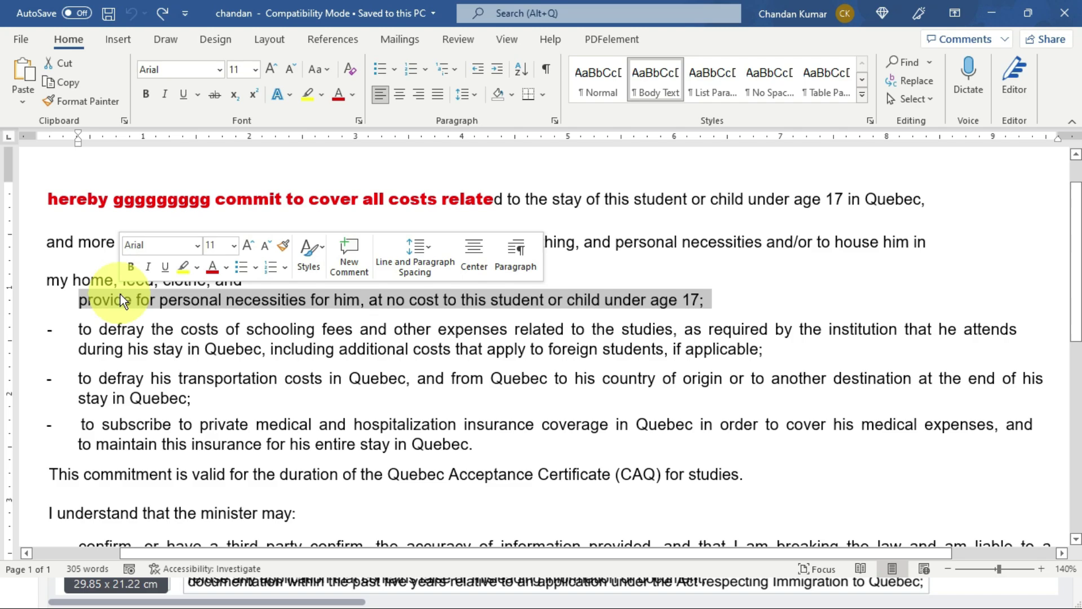
{"action": "key", "text": "ctrl+b"}
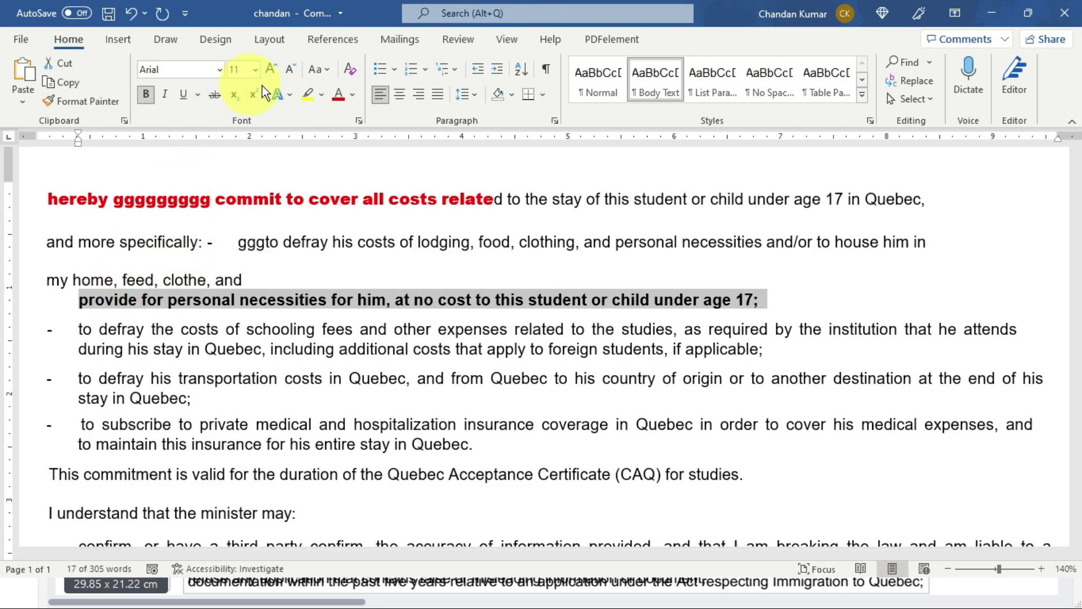
{"action": "left_click", "coordinate": [313, 100]}
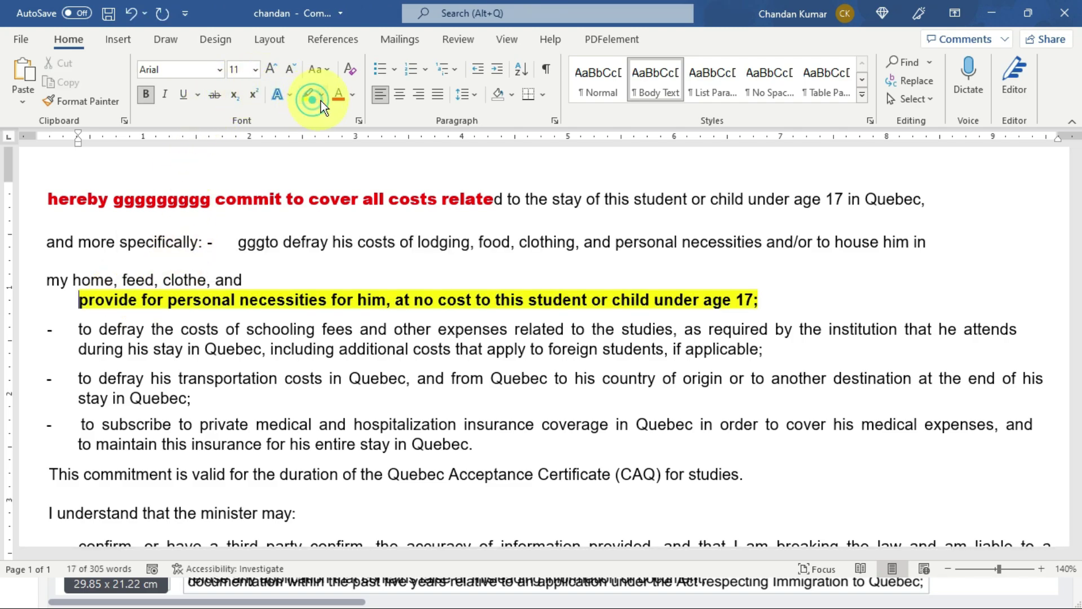
{"action": "left_click", "coordinate": [352, 97]}
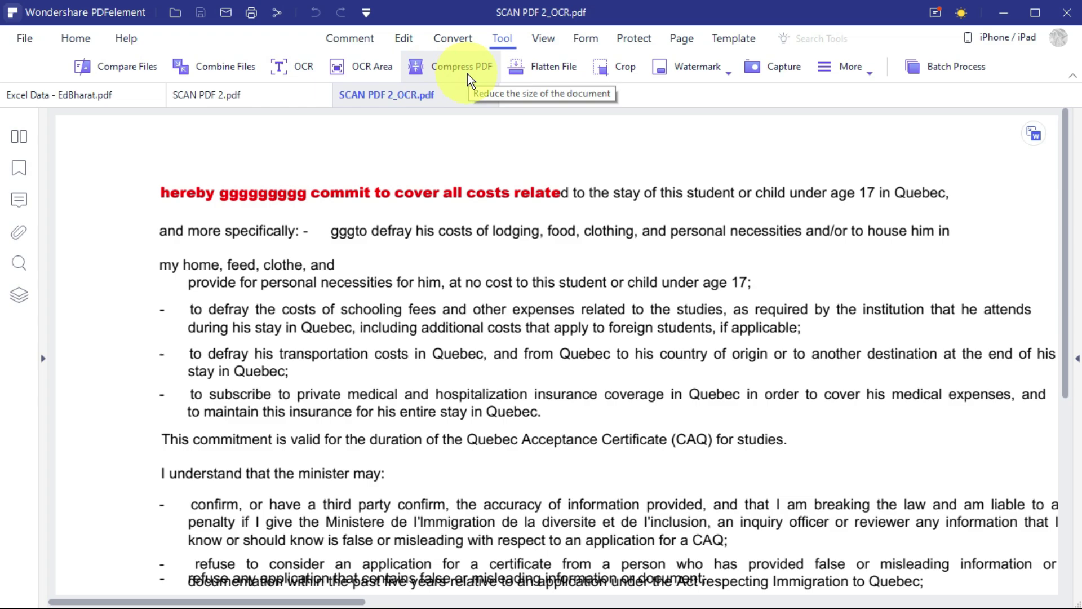
Close both SCAN PDF 2 tabs and open LARGE PDF File.pdf instead.
{"action": "left_click", "coordinate": [470, 71]}
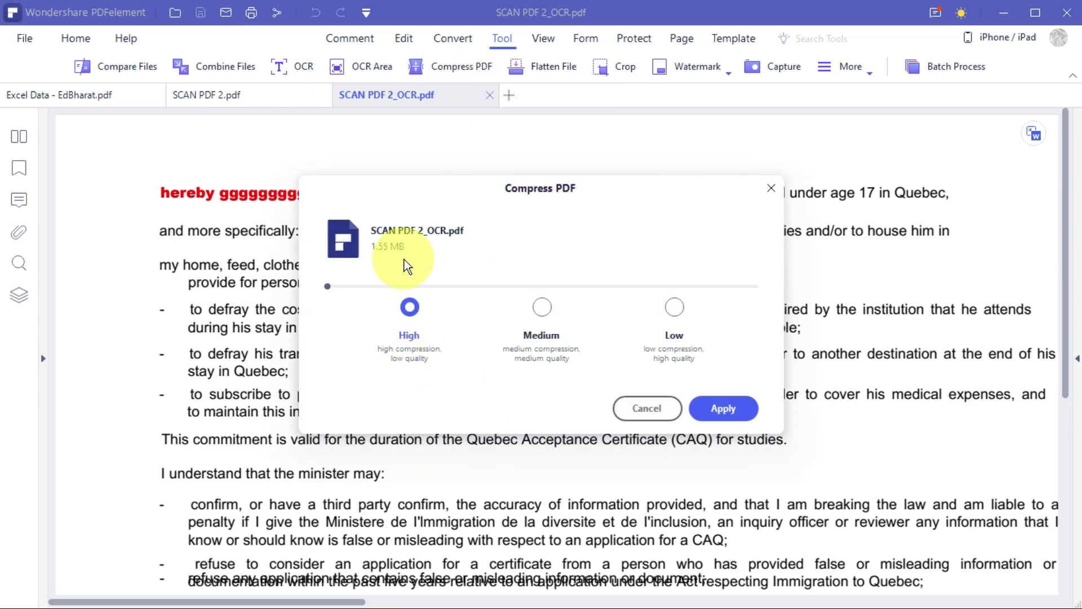
{"action": "left_click", "coordinate": [643, 410]}
{"action": "left_click", "coordinate": [489, 94]}
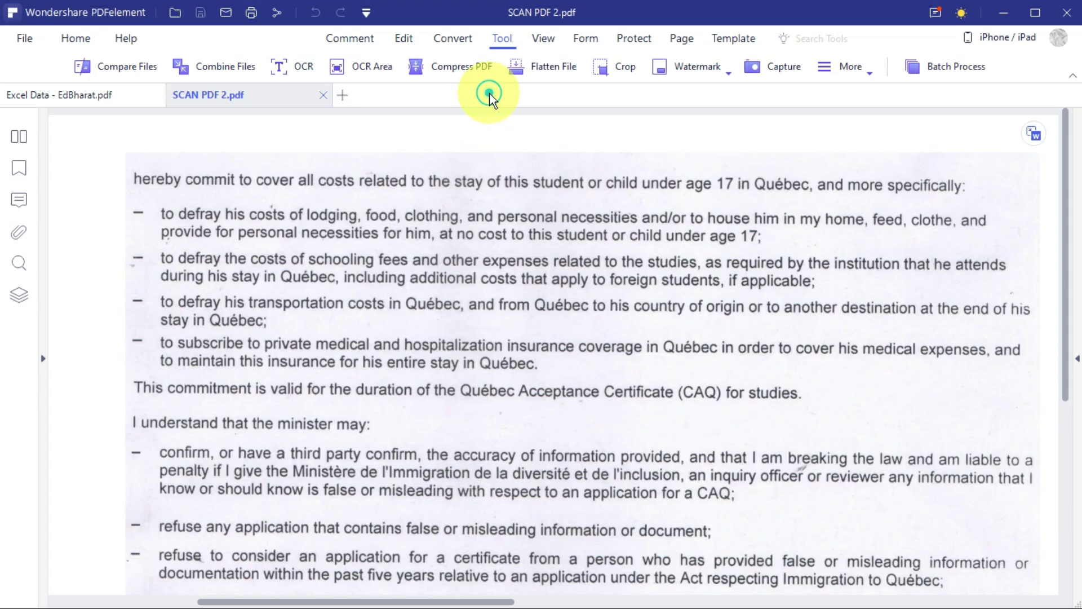
{"action": "left_click", "coordinate": [323, 95]}
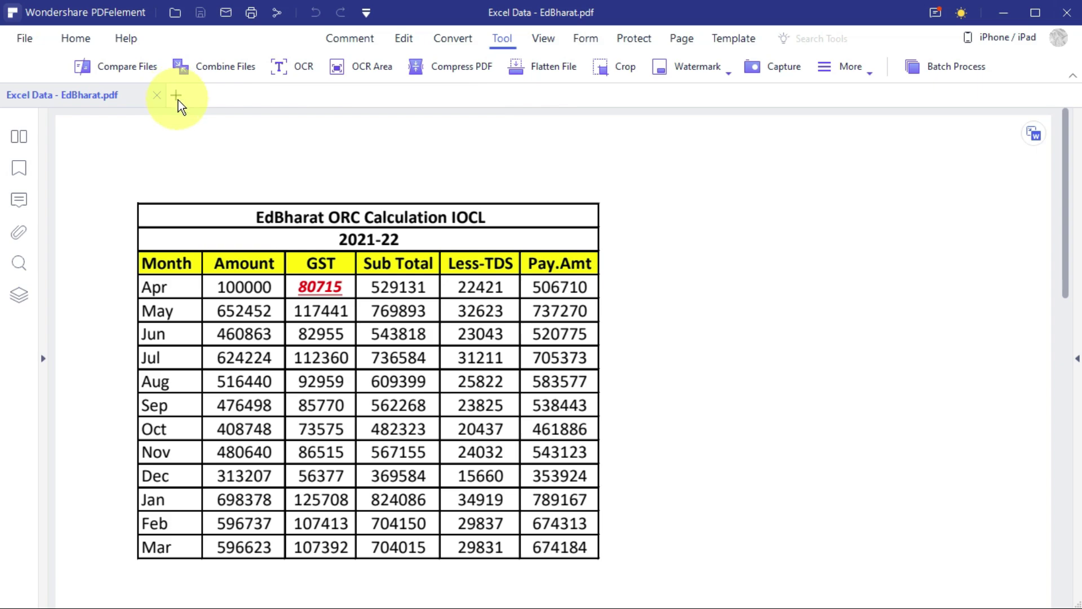
{"action": "left_click", "coordinate": [178, 99]}
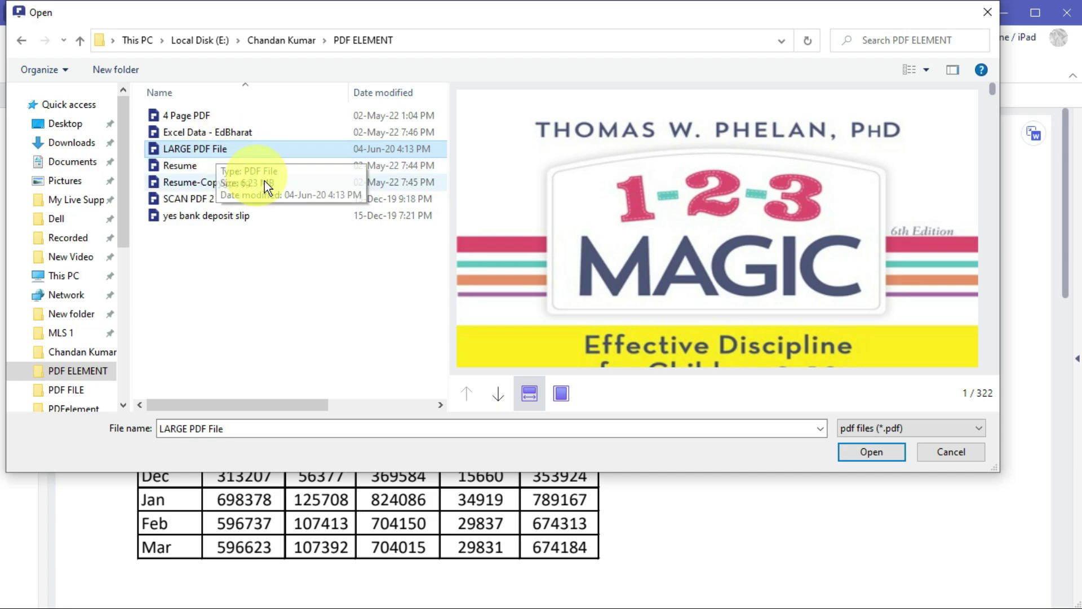
{"action": "left_click", "coordinate": [894, 457]}
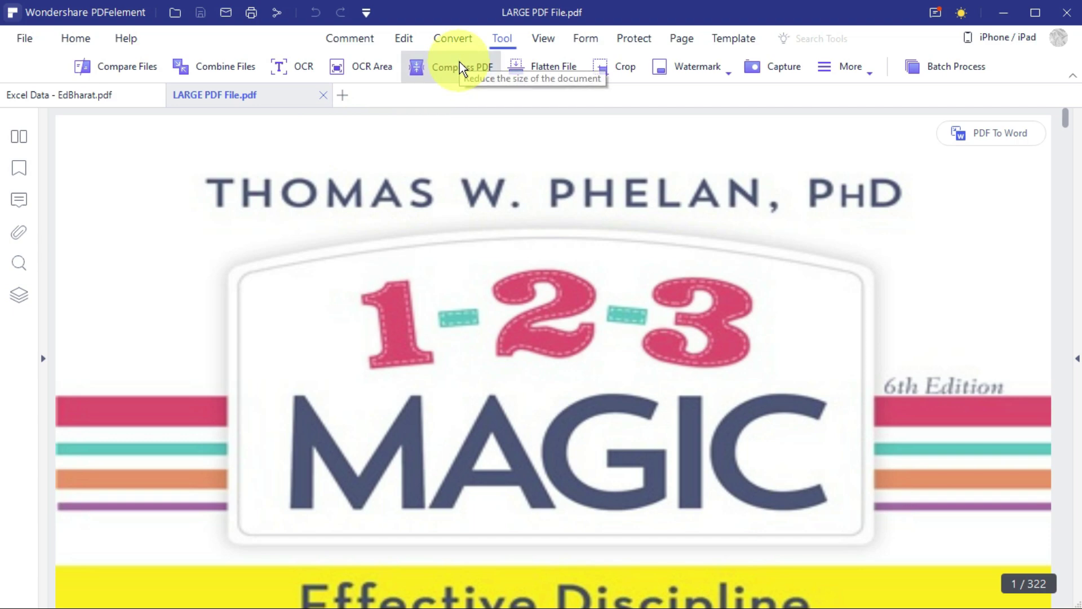
Compress LARGE PDF File.pdf at Medium level, shrinking it from 6.23 MB to 4.51 MB.
{"action": "left_click", "coordinate": [458, 63]}
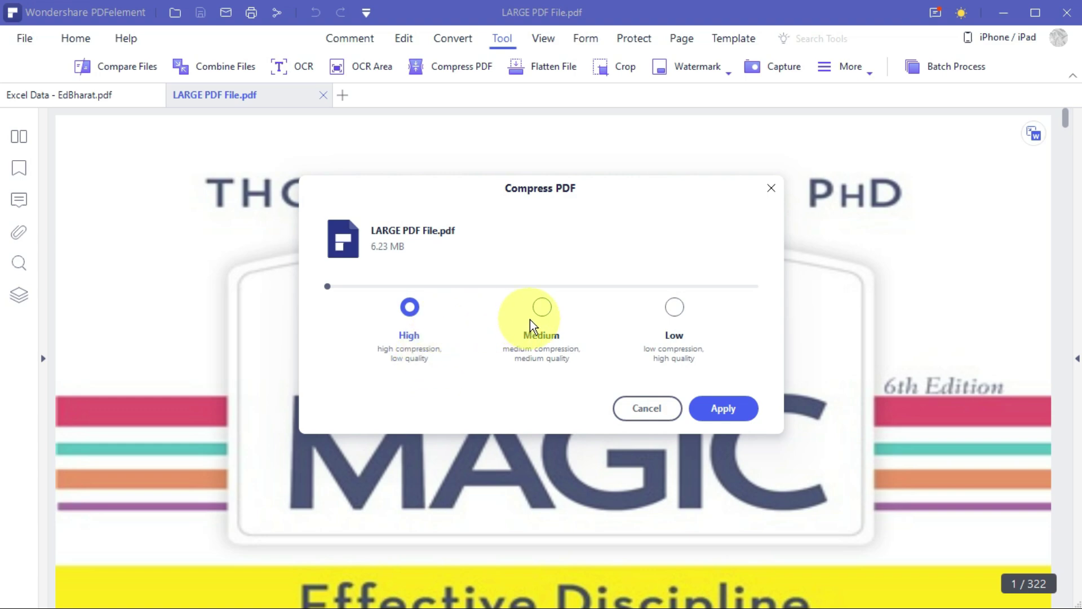
{"action": "left_click", "coordinate": [542, 306]}
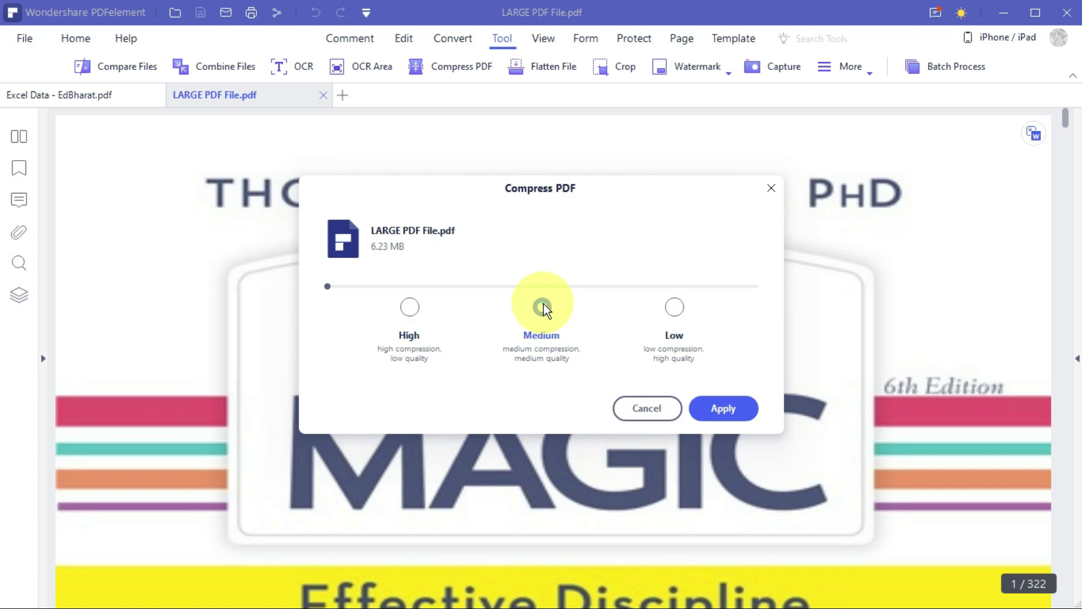
{"action": "left_click", "coordinate": [715, 408]}
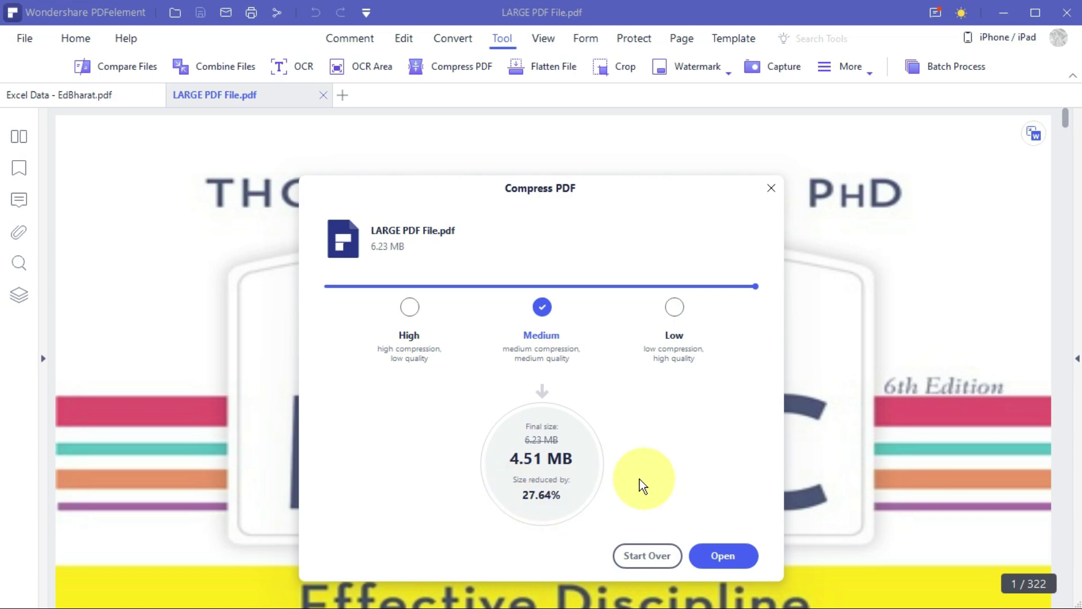
{"action": "left_click", "coordinate": [770, 192]}
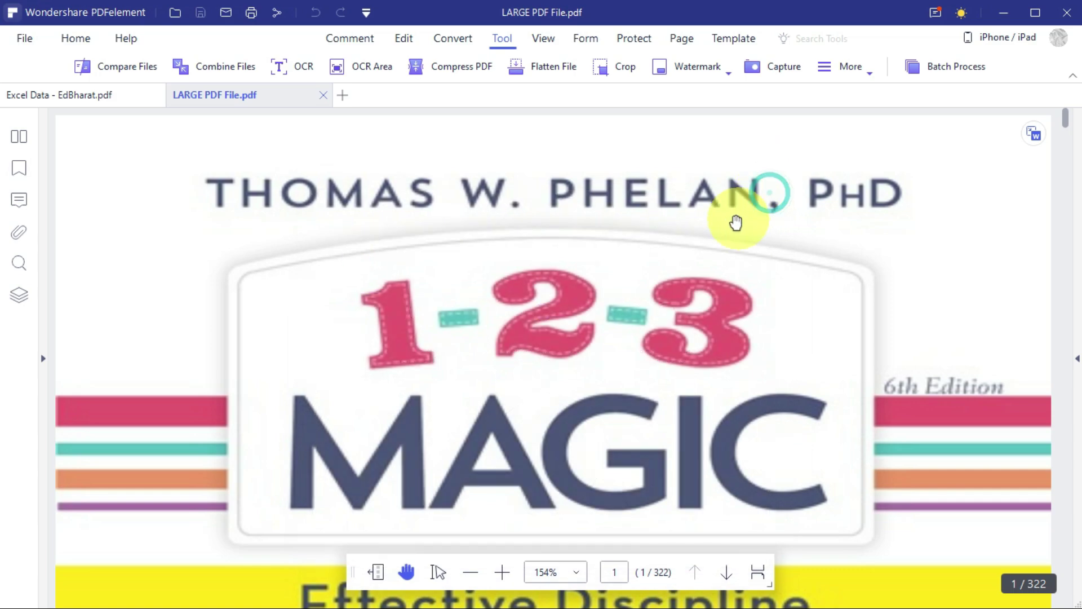
Close LARGE PDF File, crop the EdBharat table page to its top part, then undo the crop.
{"action": "key", "text": "ctrl+w"}
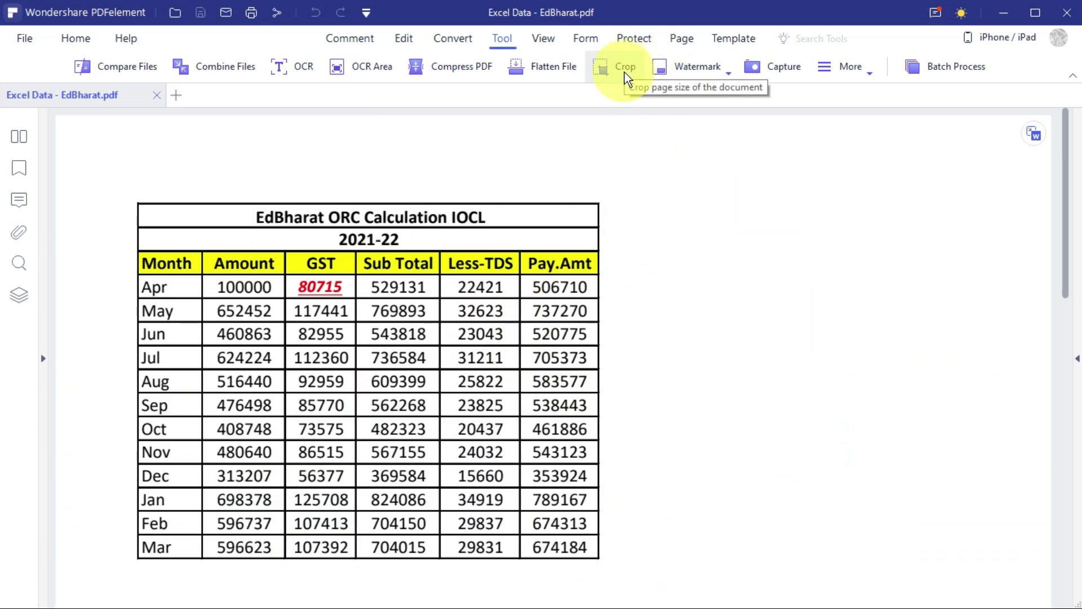
{"action": "left_click", "coordinate": [625, 71]}
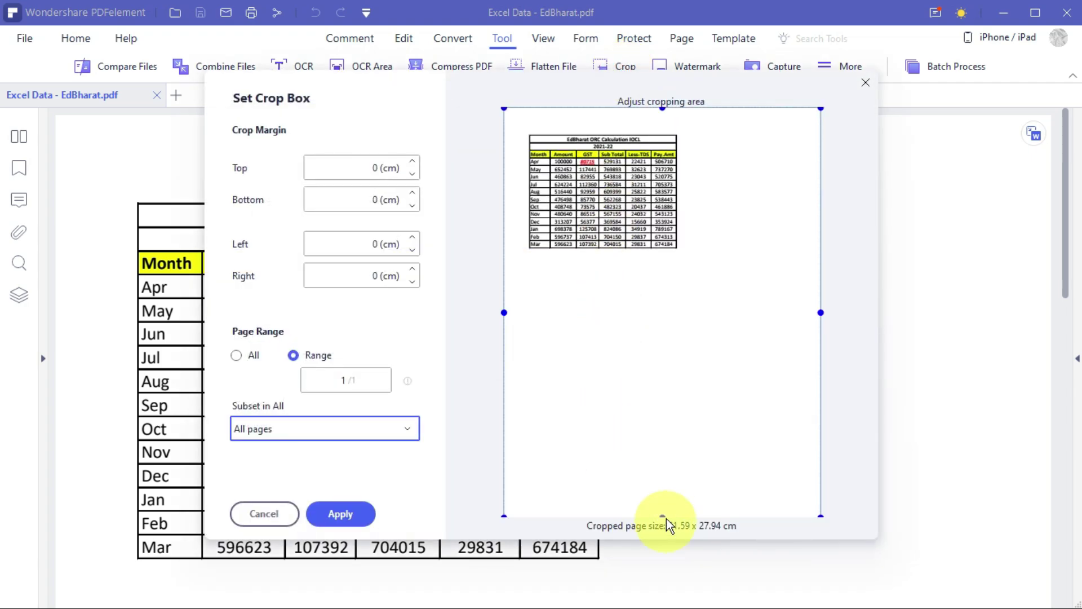
{"action": "left_click_drag", "start_coordinate": [662, 515], "coordinate": [649, 210]}
{"action": "left_click", "coordinate": [335, 508]}
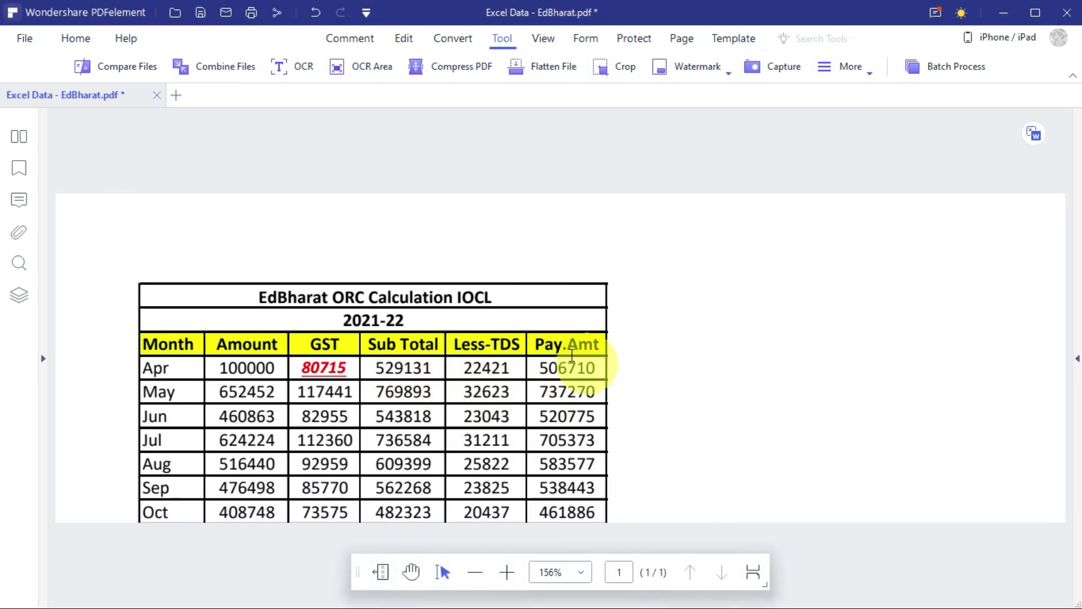
{"action": "left_click", "coordinate": [316, 14]}
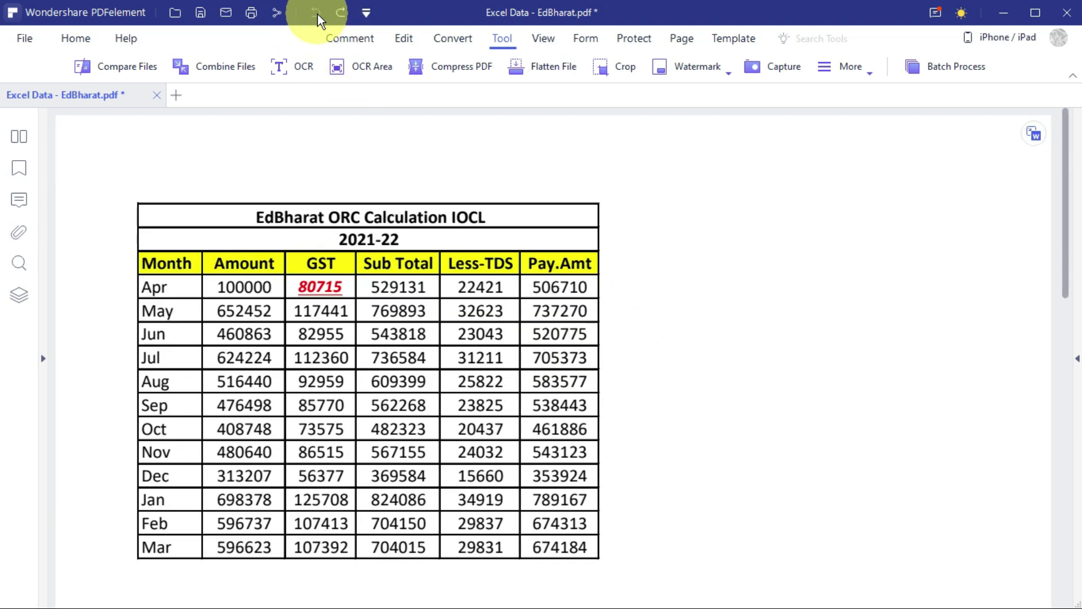
{"action": "scroll", "coordinate": [703, 401], "scroll_direction": "down", "scroll_amount": 2}
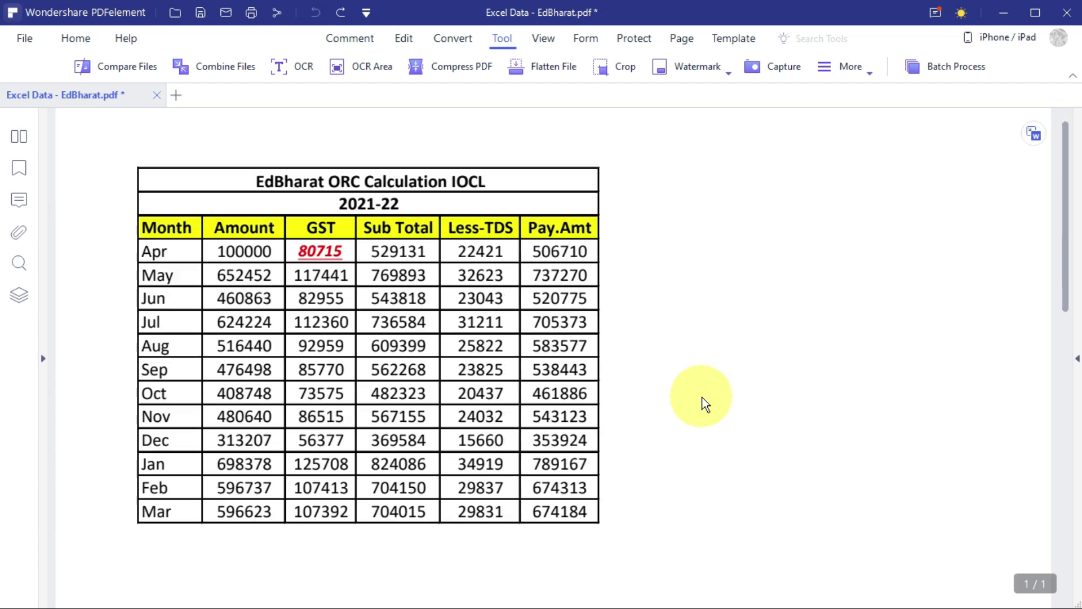
{"action": "scroll", "coordinate": [703, 401], "scroll_direction": "up", "scroll_amount": 2}
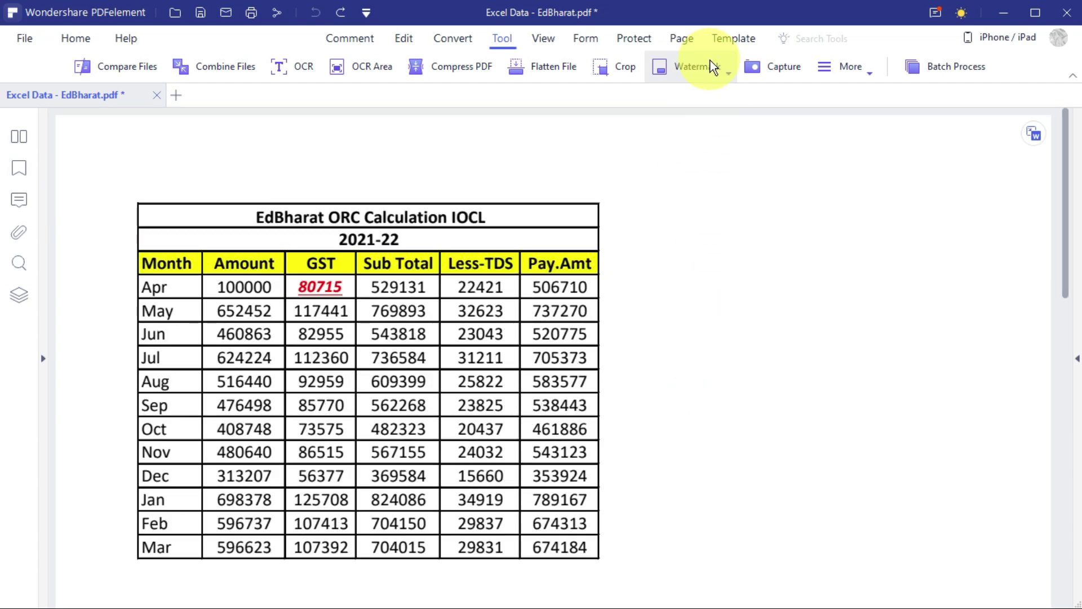
Open the Watermark options and dismiss them without adding a watermark.
{"action": "left_click", "coordinate": [696, 68]}
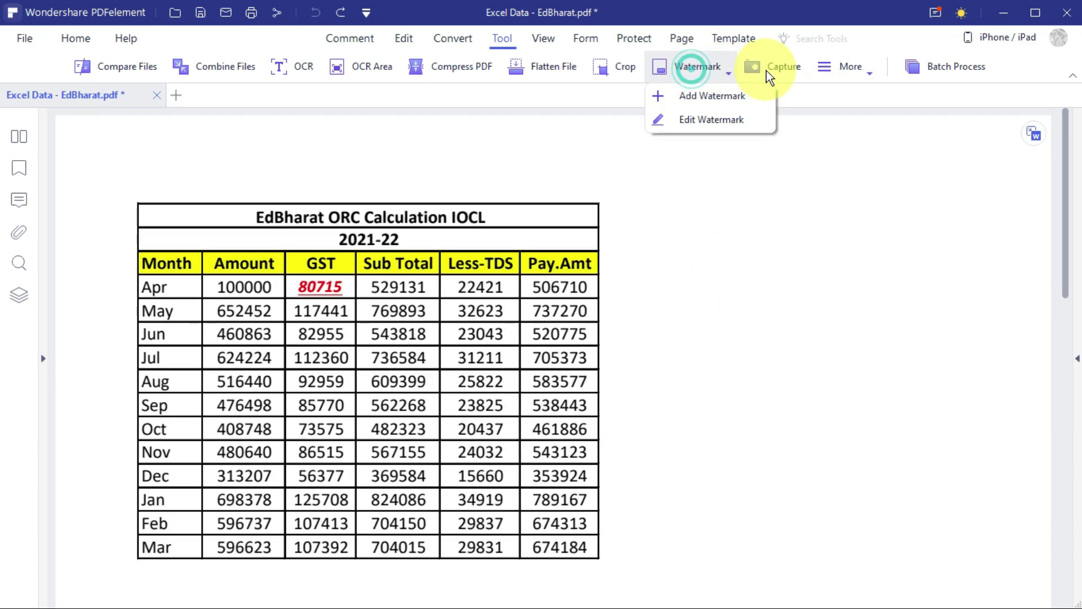
{"action": "left_click", "coordinate": [679, 383]}
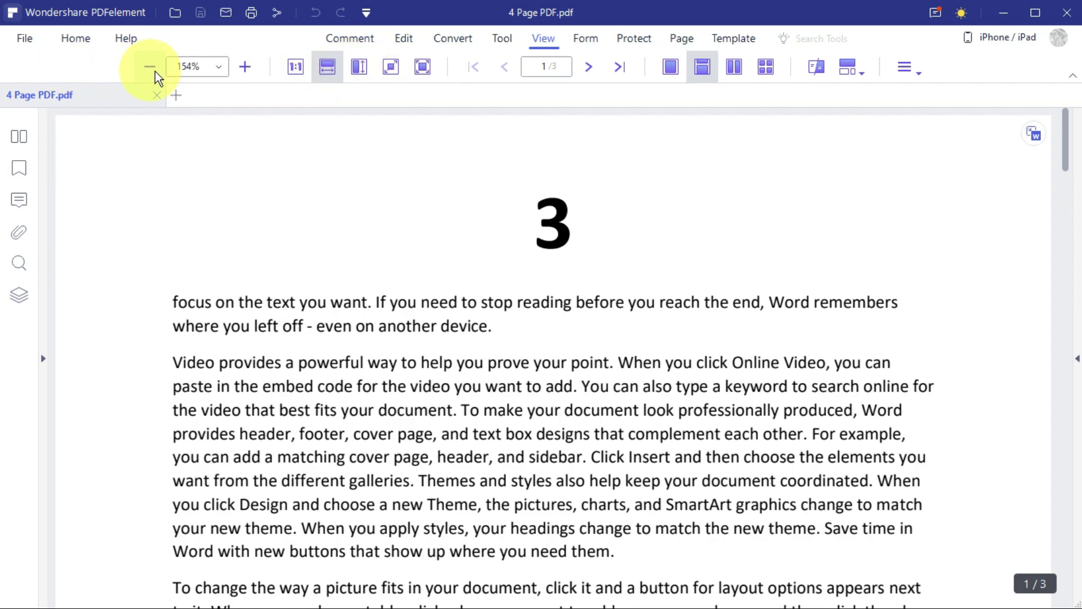
Show 4 Page PDF in Two Page layout, zoomed to 75% so both pages are whole.
{"action": "left_click", "coordinate": [246, 65]}
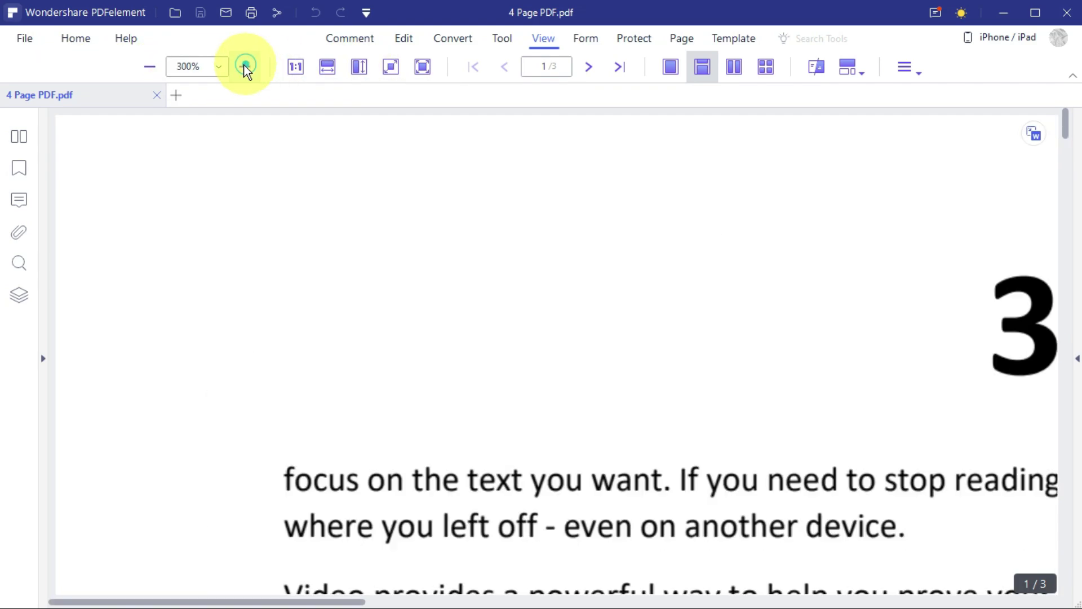
{"action": "left_click", "coordinate": [151, 67]}
{"action": "left_click", "coordinate": [151, 66]}
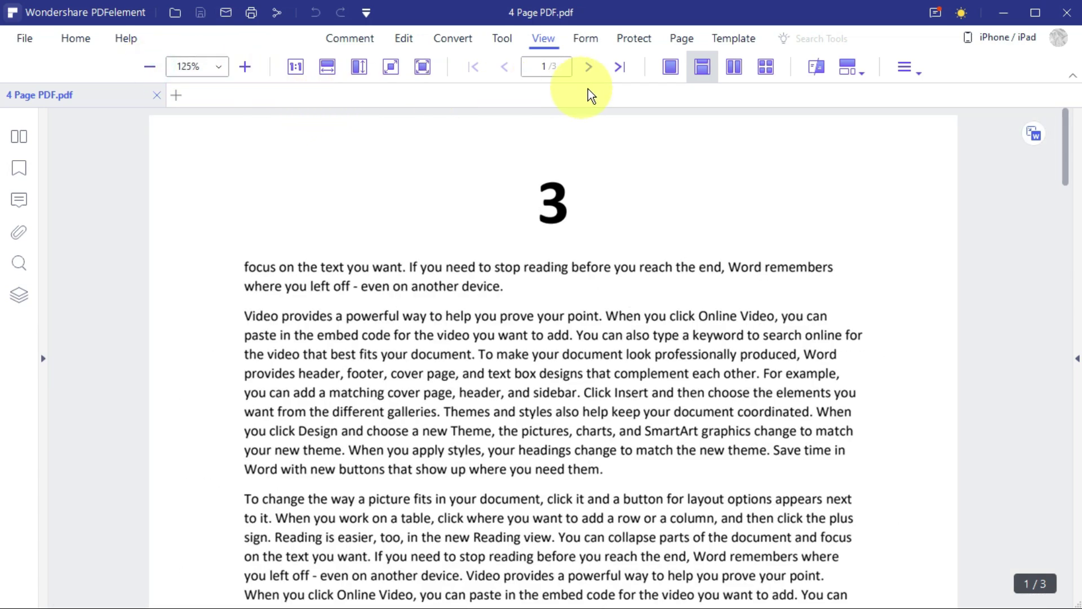
{"action": "left_click", "coordinate": [735, 66]}
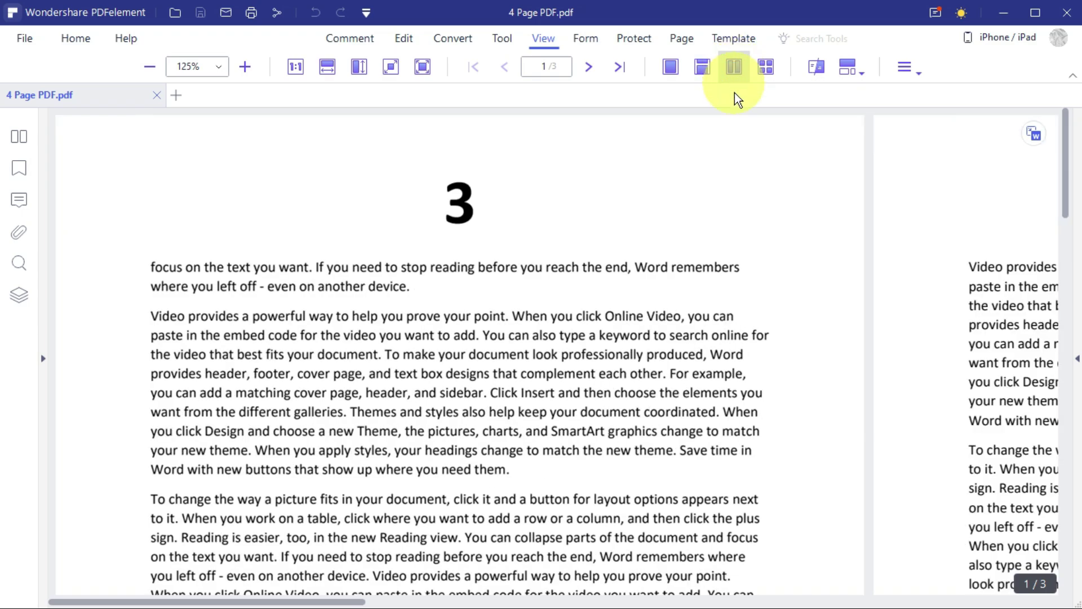
{"action": "left_click", "coordinate": [149, 67]}
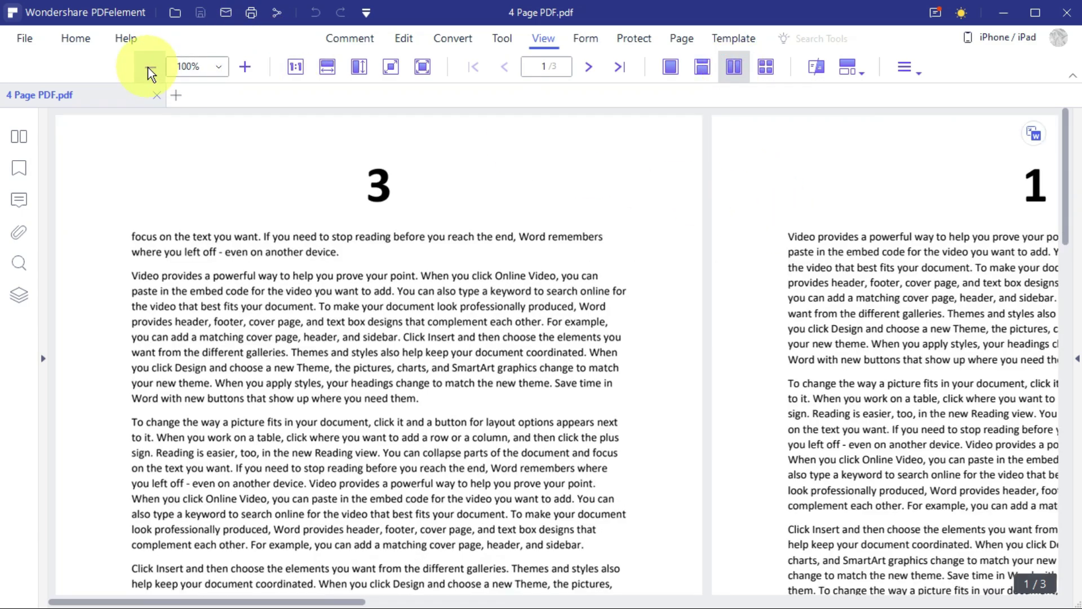
{"action": "left_click", "coordinate": [149, 66]}
{"action": "left_click", "coordinate": [148, 66]}
{"action": "left_click", "coordinate": [245, 66]}
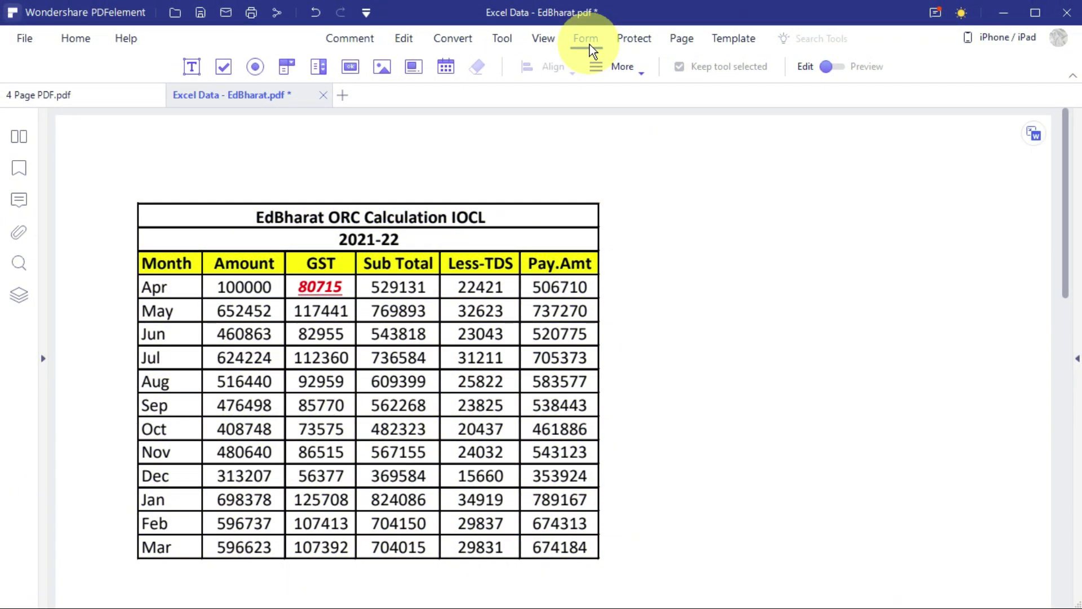
Open the Form tools for Excel Data - EdBharat and scroll to the page's blank area.
{"action": "left_click", "coordinate": [590, 45]}
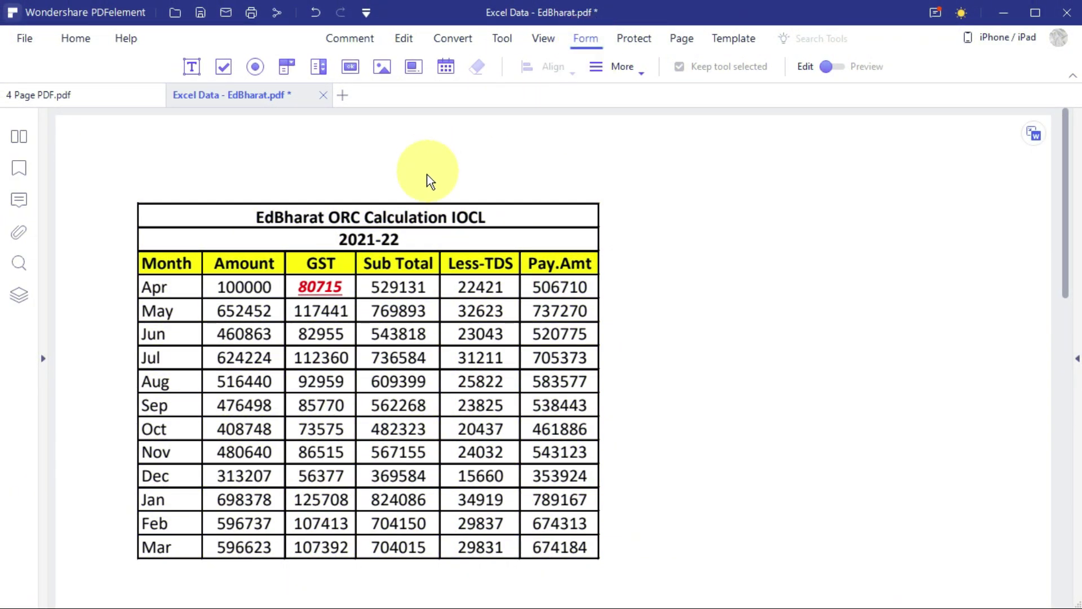
{"action": "scroll", "coordinate": [421, 211], "scroll_direction": "down", "scroll_amount": 2}
{"action": "scroll", "coordinate": [420, 210], "scroll_direction": "down", "scroll_amount": 4}
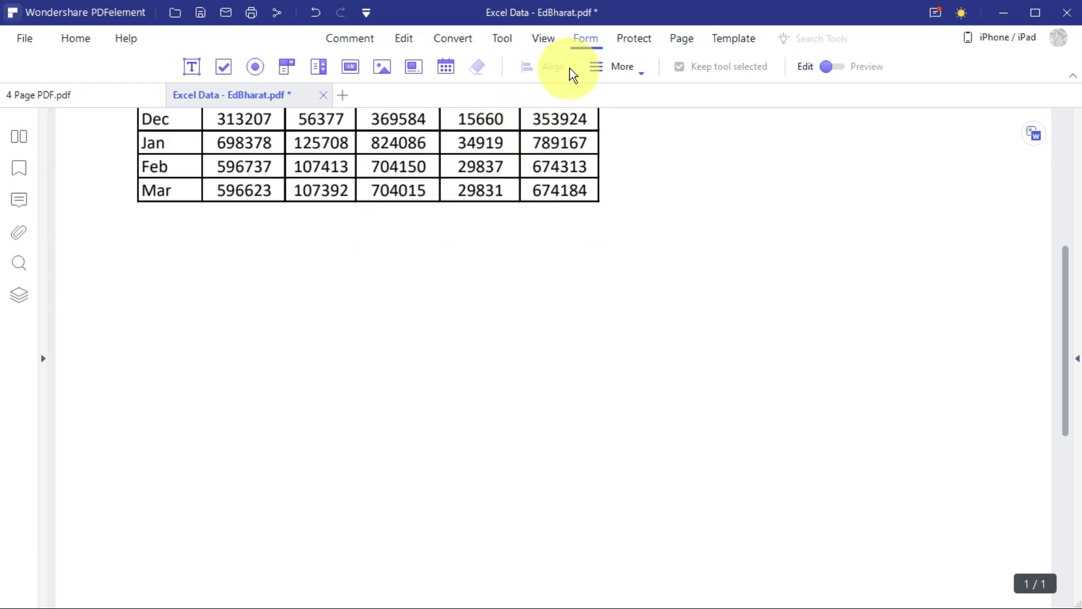
{"action": "scroll", "coordinate": [515, 251], "scroll_direction": "down", "scroll_amount": 4}
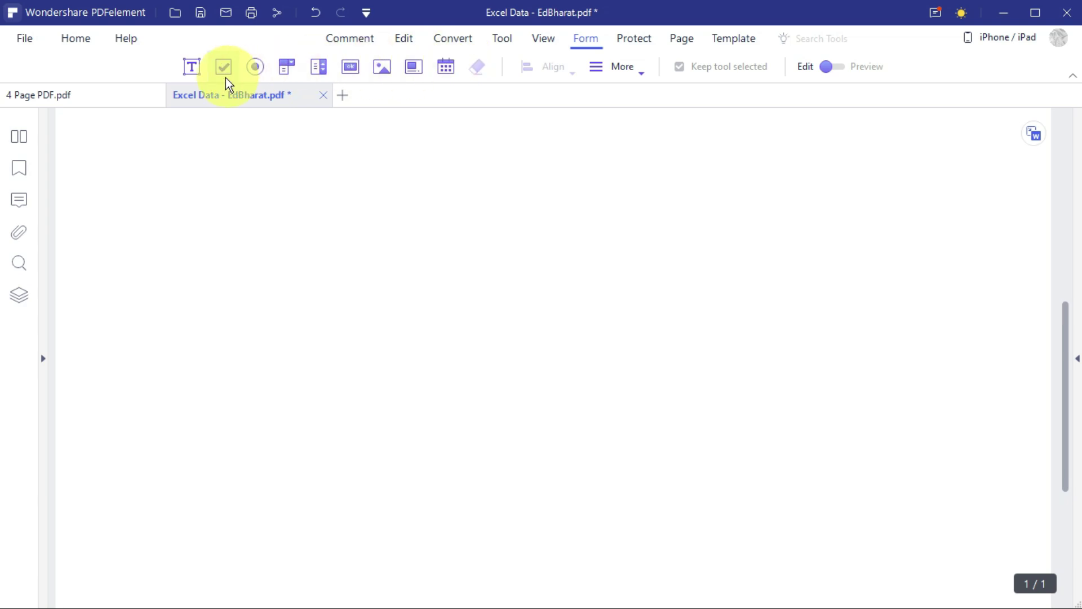
{"action": "scroll", "coordinate": [403, 252], "scroll_direction": "up", "scroll_amount": 2}
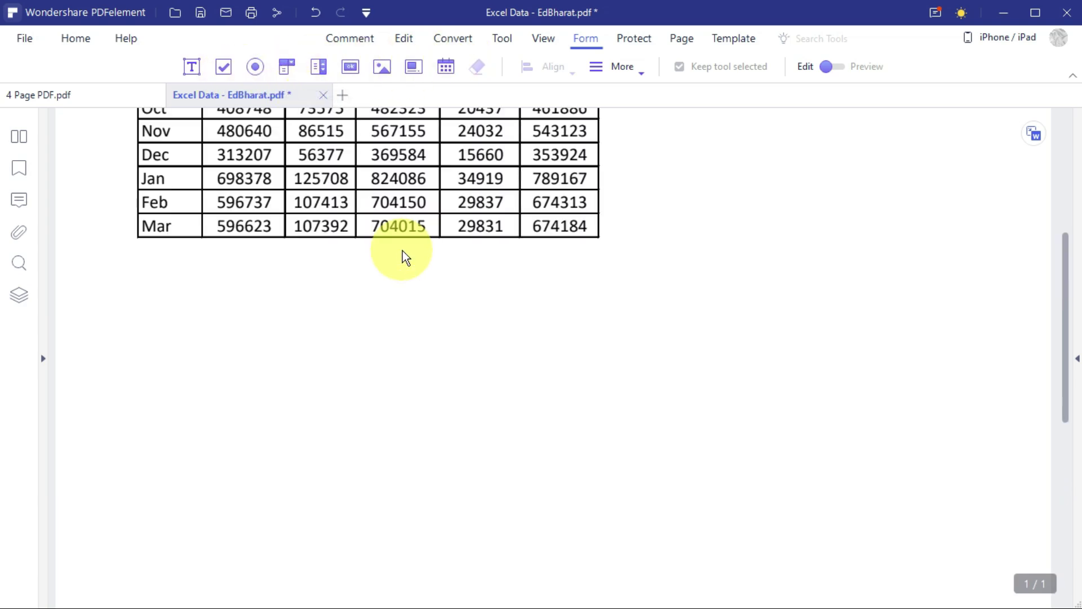
{"action": "scroll", "coordinate": [440, 297], "scroll_direction": "up", "scroll_amount": 2}
{"action": "scroll", "coordinate": [442, 300], "scroll_direction": "down", "scroll_amount": 4}
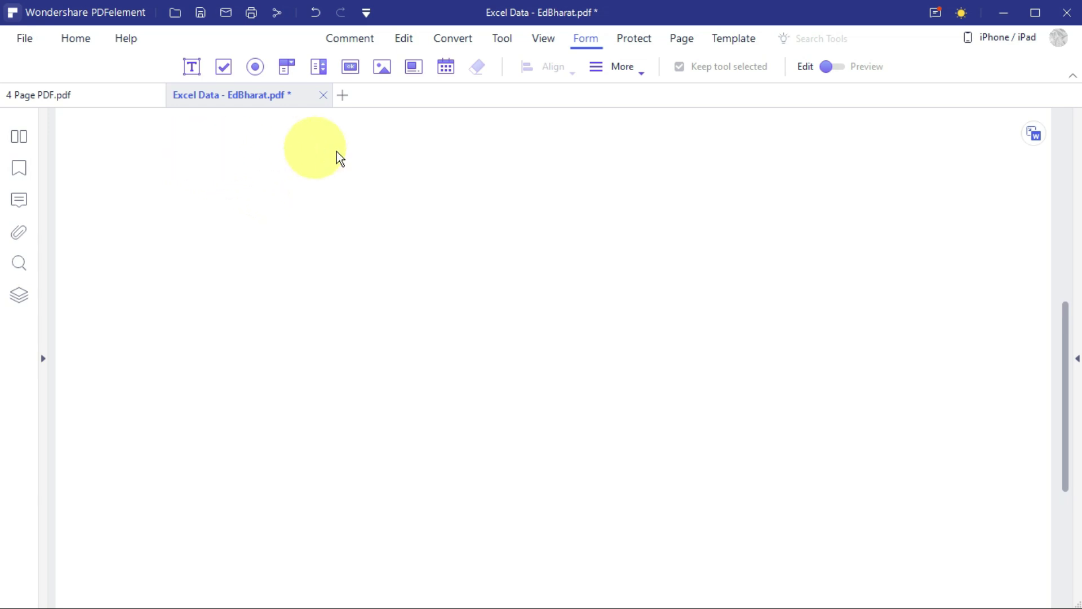
Draw a text field, a check box to its right and a radio button below it.
{"action": "left_click", "coordinate": [191, 67]}
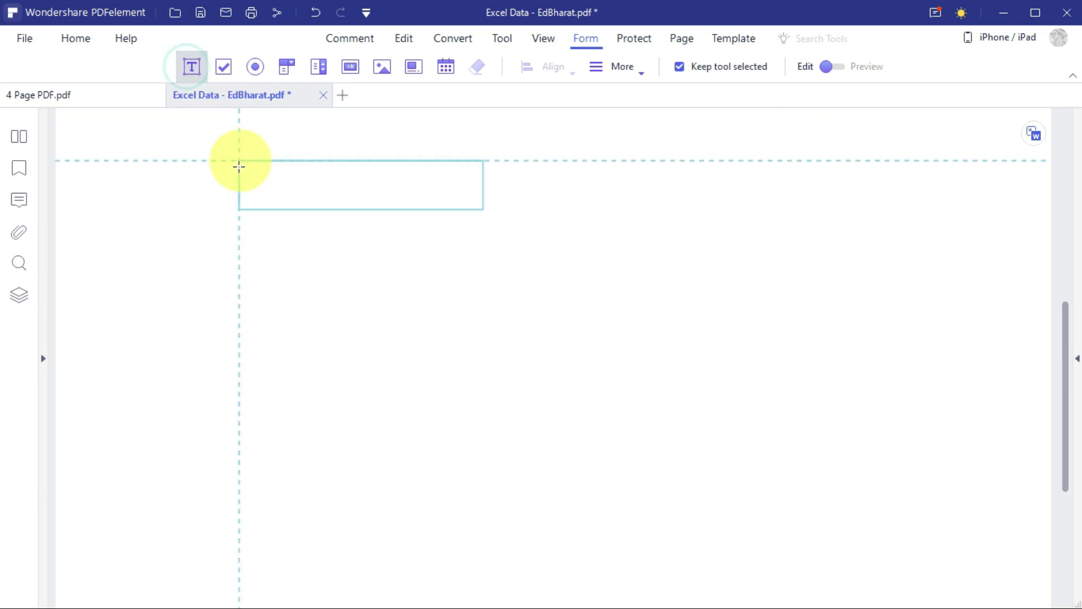
{"action": "left_click_drag", "start_coordinate": [188, 154], "coordinate": [353, 207]}
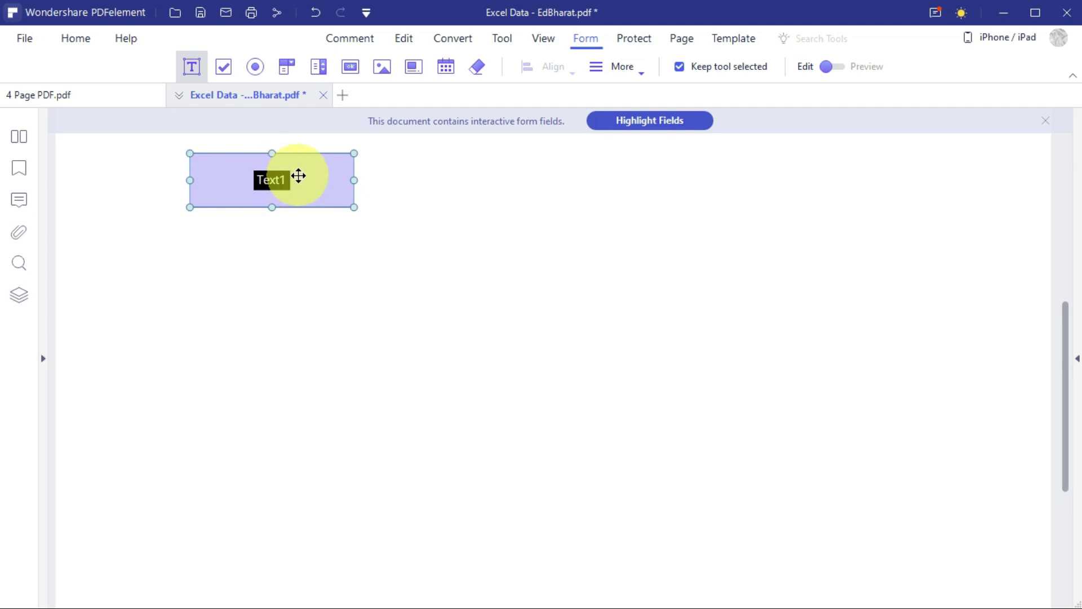
{"action": "left_click", "coordinate": [222, 68]}
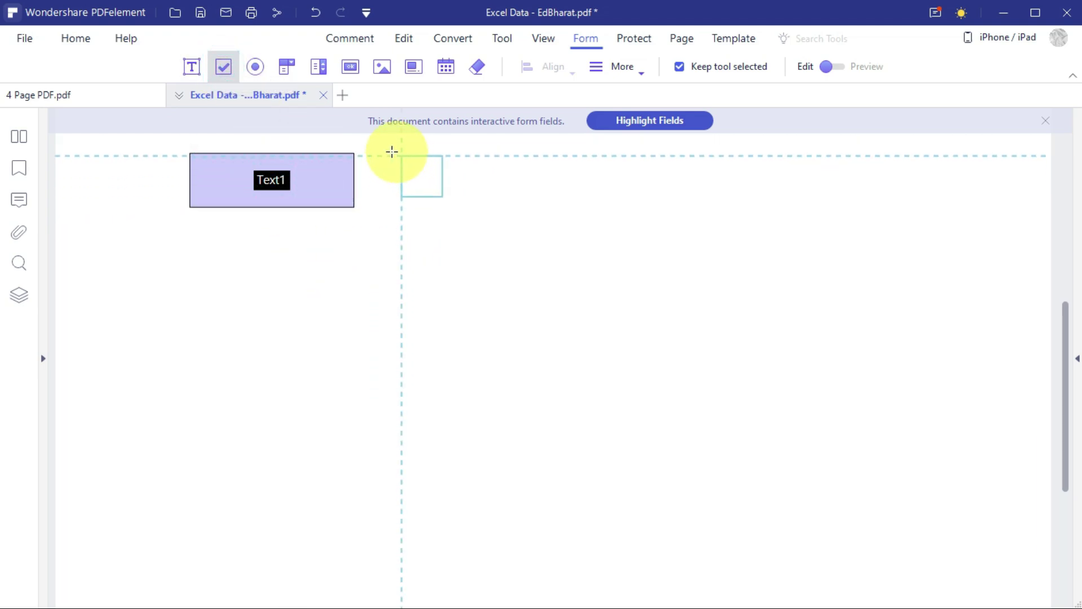
{"action": "left_click_drag", "start_coordinate": [387, 152], "coordinate": [537, 208]}
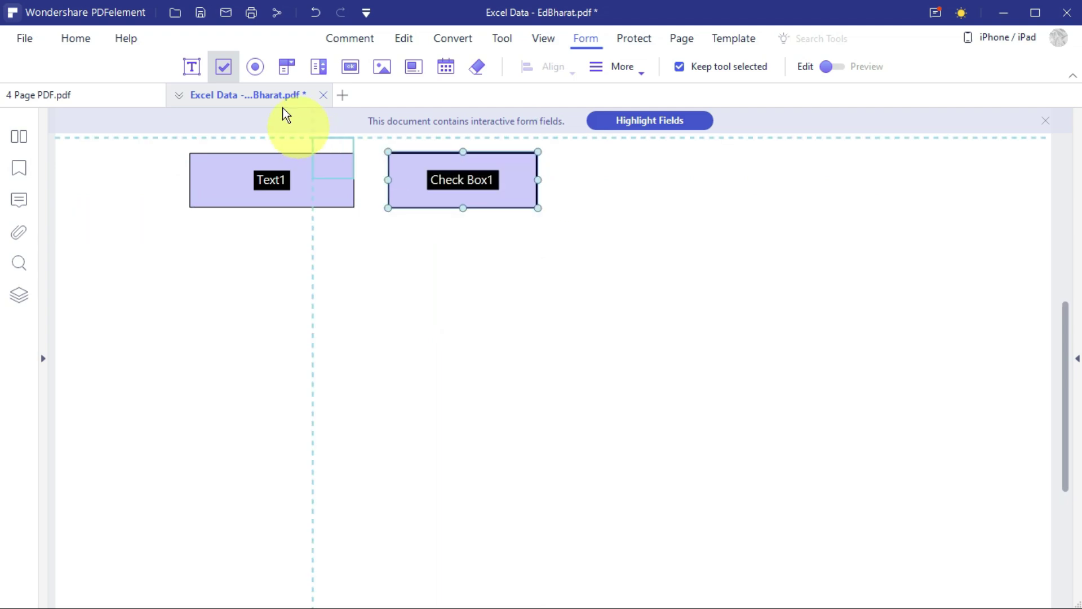
{"action": "left_click", "coordinate": [257, 67]}
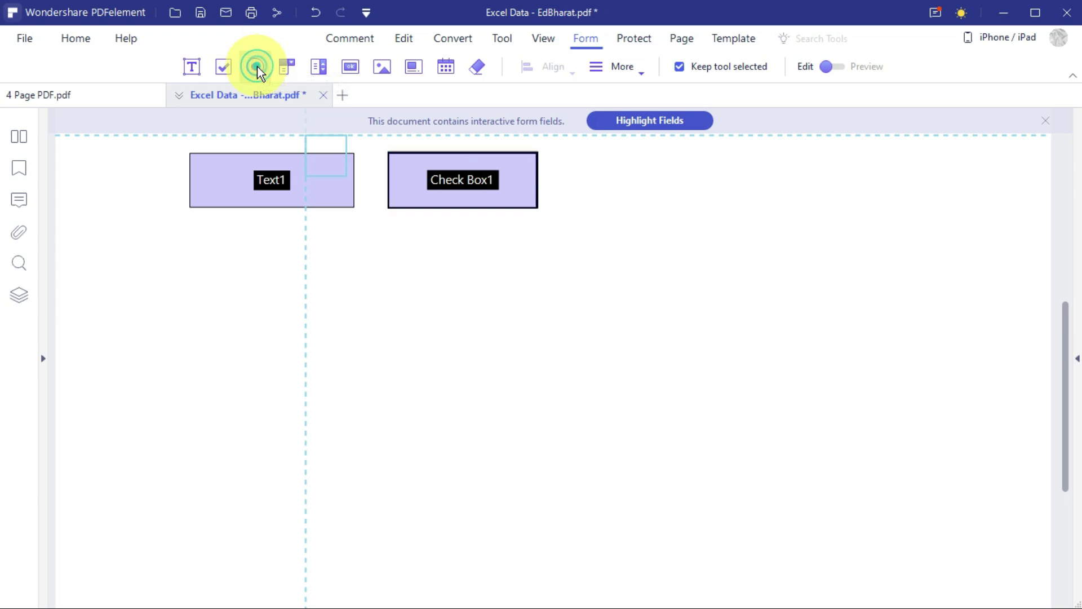
{"action": "left_click_drag", "start_coordinate": [393, 241], "coordinate": [520, 359]}
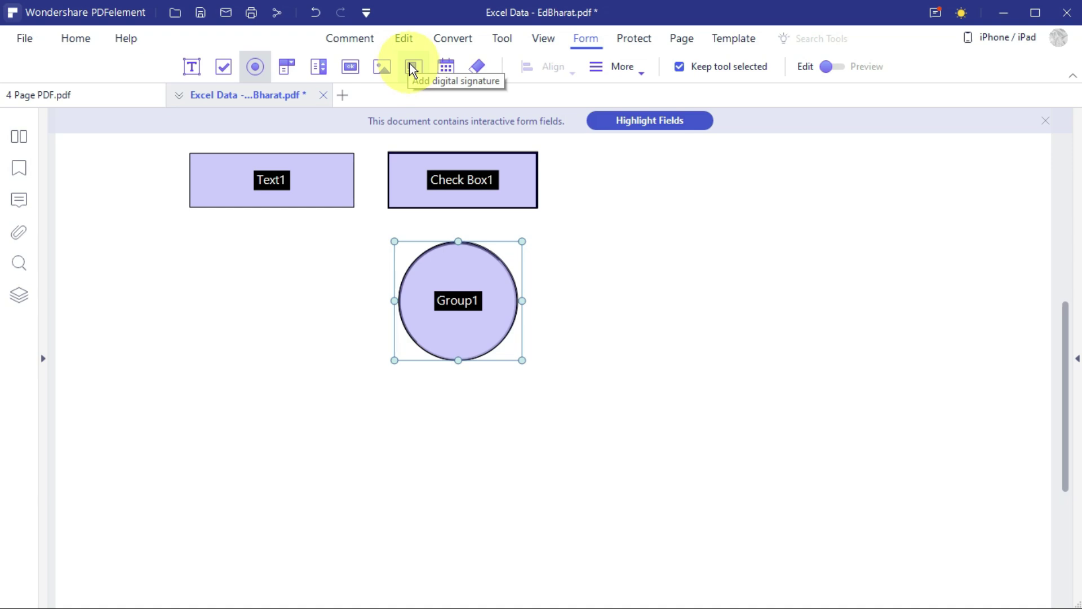
Draw a digital signature field at lower left and a date field left of the radio button.
{"action": "left_click", "coordinate": [413, 67]}
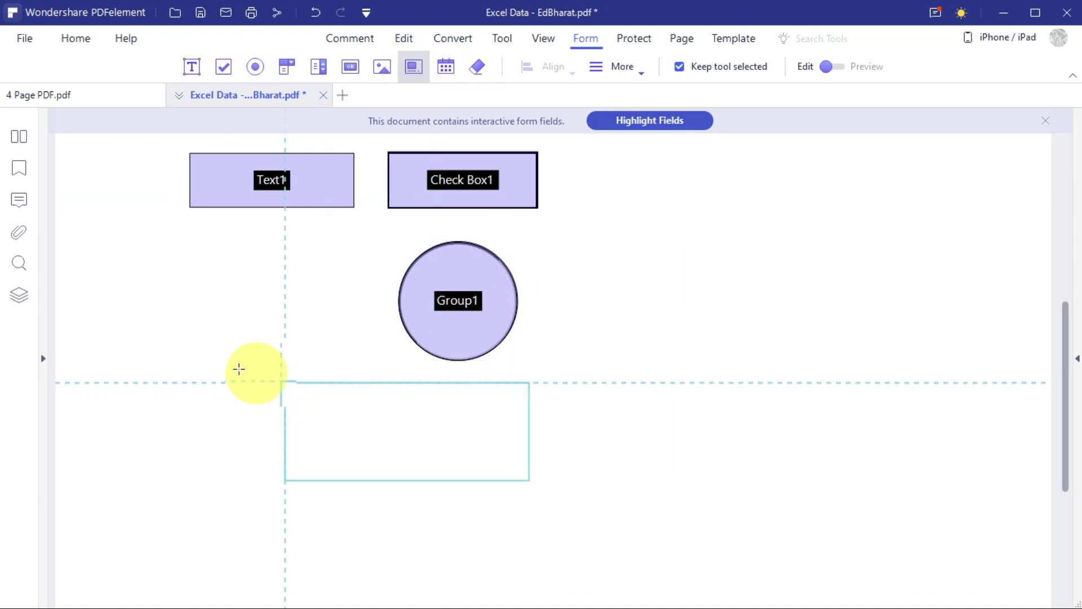
{"action": "mouse_move", "coordinate": [181, 392]}
{"action": "left_mouse_down"}
{"action": "mouse_move", "coordinate": [413, 432]}
{"action": "mouse_move", "coordinate": [419, 486]}
{"action": "left_mouse_up"}
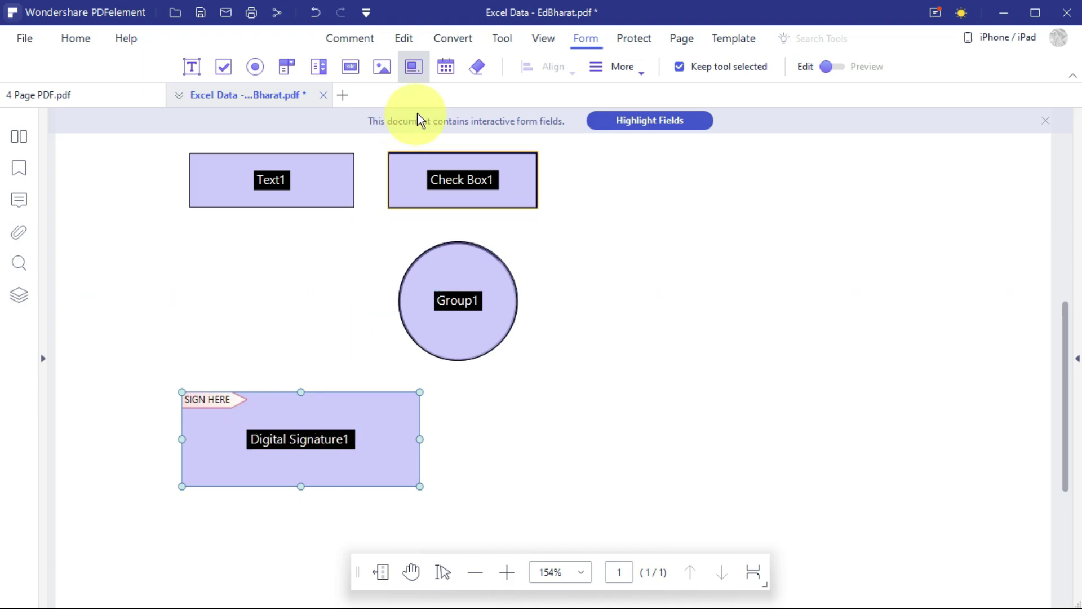
{"action": "left_click", "coordinate": [444, 68]}
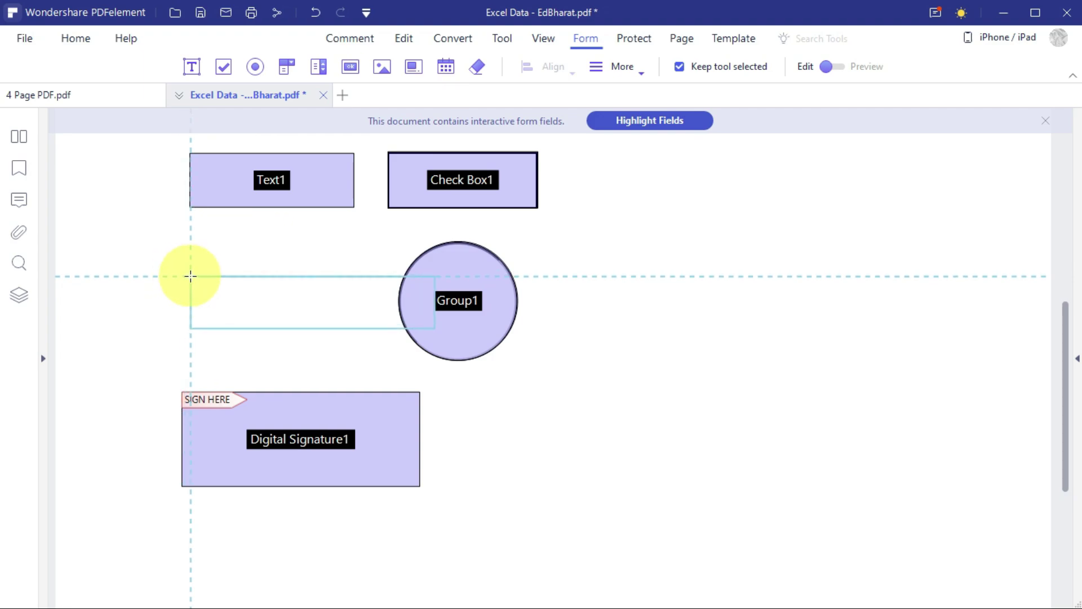
{"action": "left_click_drag", "start_coordinate": [190, 276], "coordinate": [376, 342]}
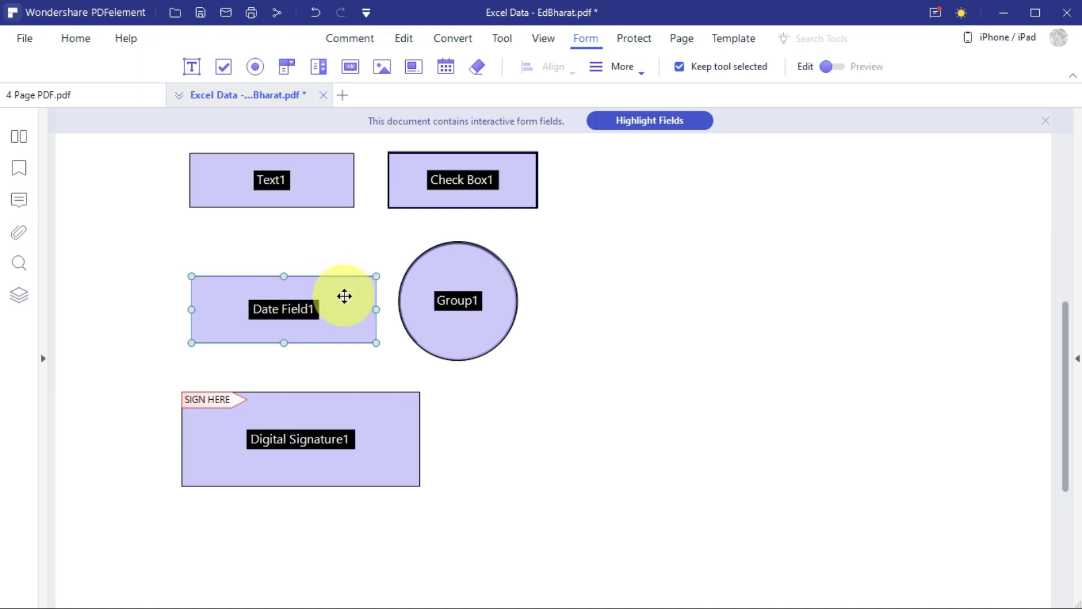
{"action": "left_click", "coordinate": [453, 75]}
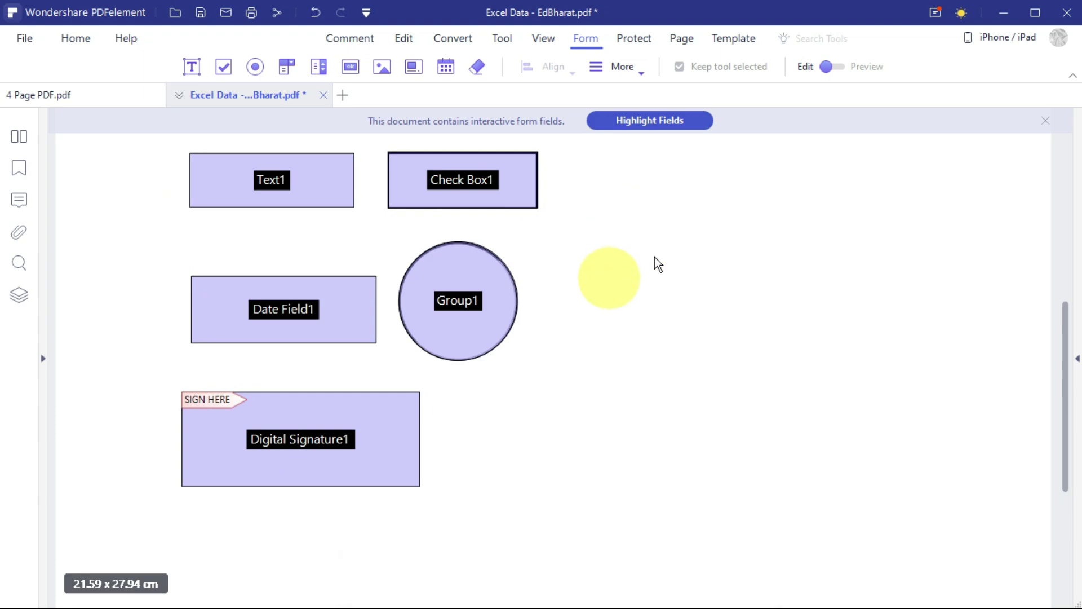
Switch the form from Edit to Preview mode.
{"action": "left_click", "coordinate": [837, 67]}
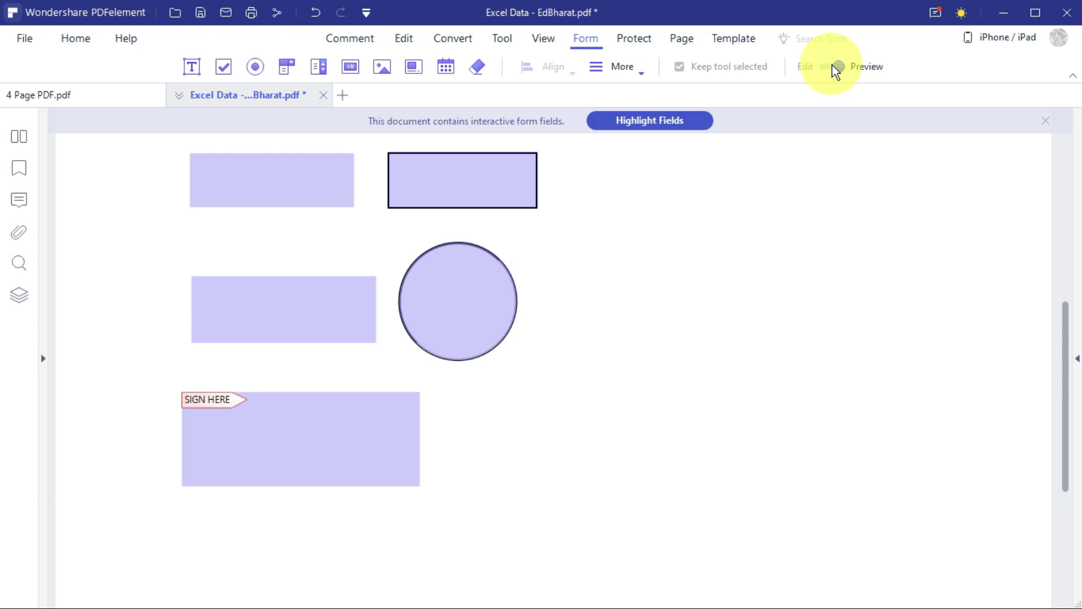
{"action": "left_click", "coordinate": [824, 67]}
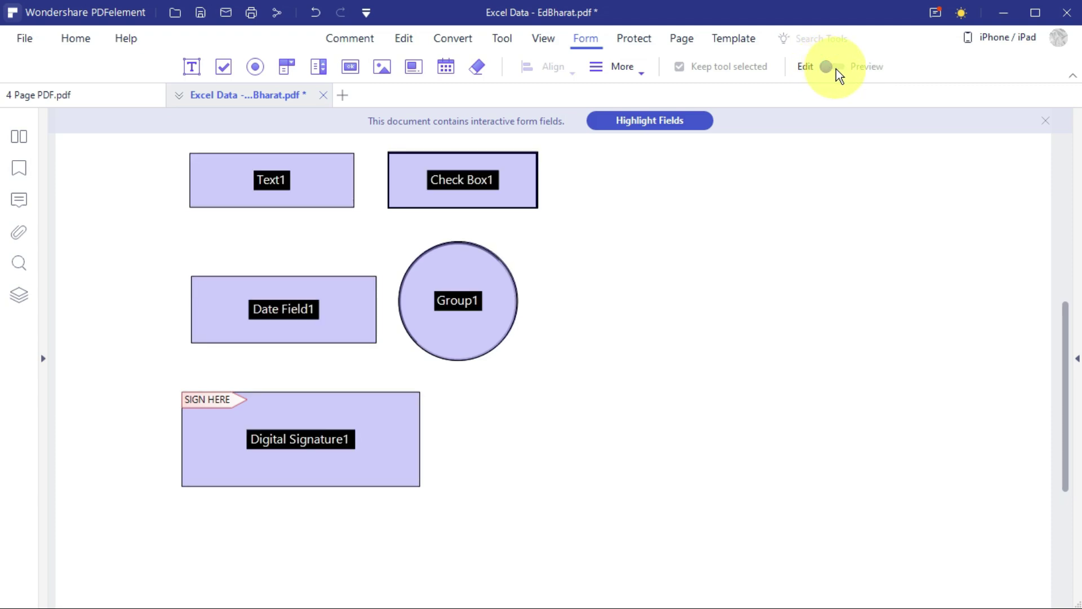
{"action": "left_click", "coordinate": [836, 69]}
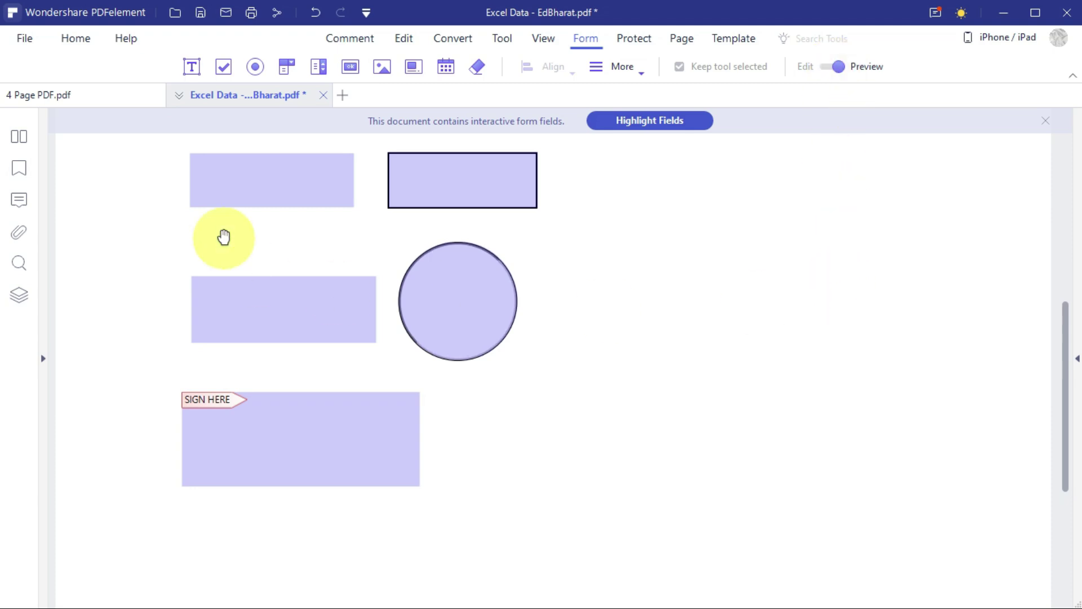
Enter a name in Text1, tick Check Box1, select the radio button and click the date field.
{"action": "left_click", "coordinate": [262, 192]}
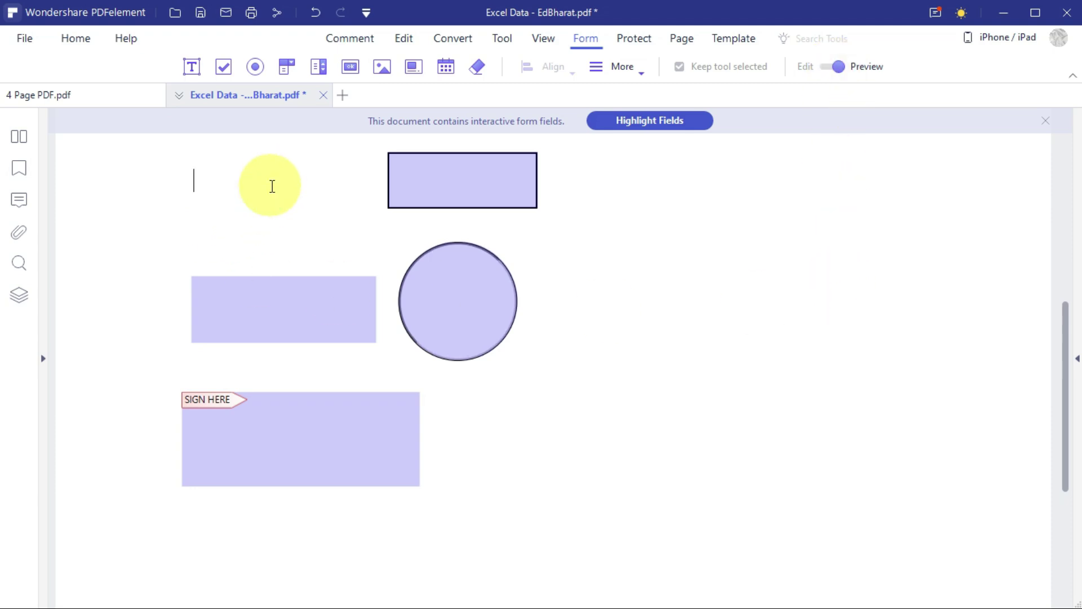
{"action": "type", "text": "chandan"}
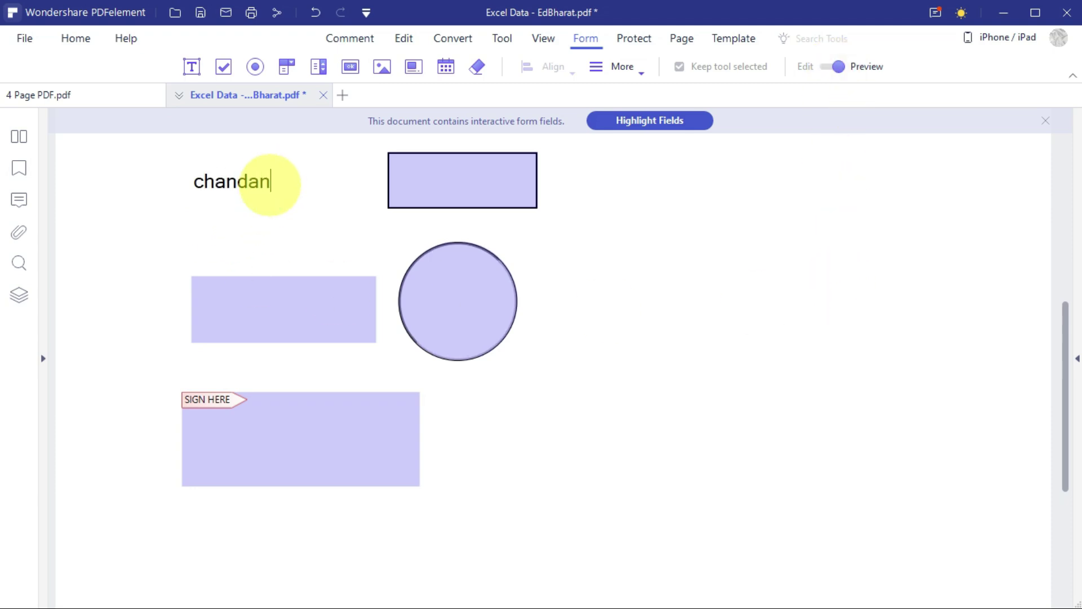
{"action": "left_click", "coordinate": [439, 184]}
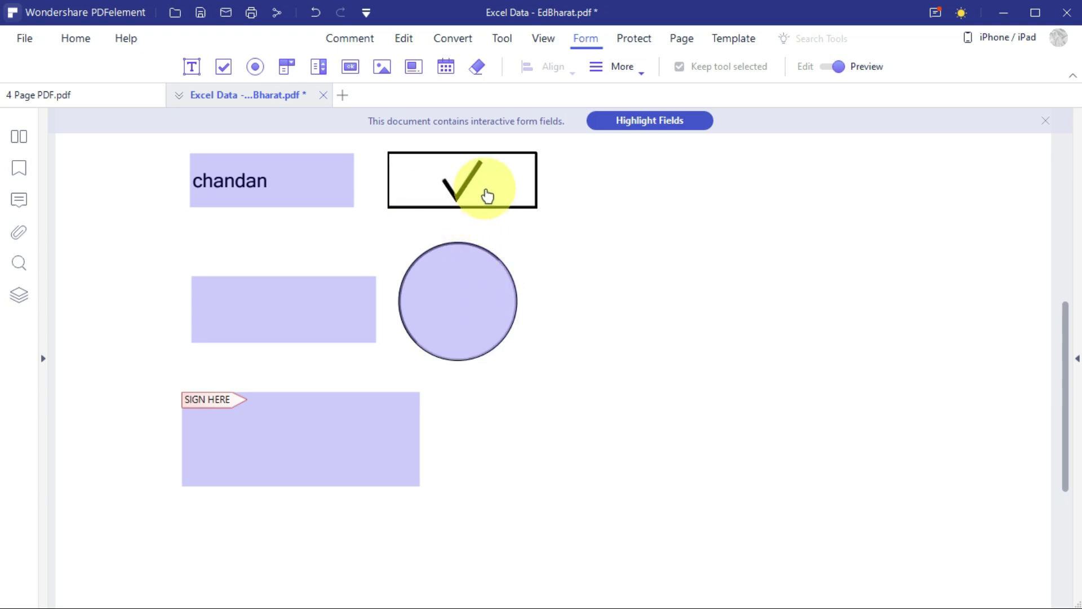
{"action": "left_click", "coordinate": [456, 304]}
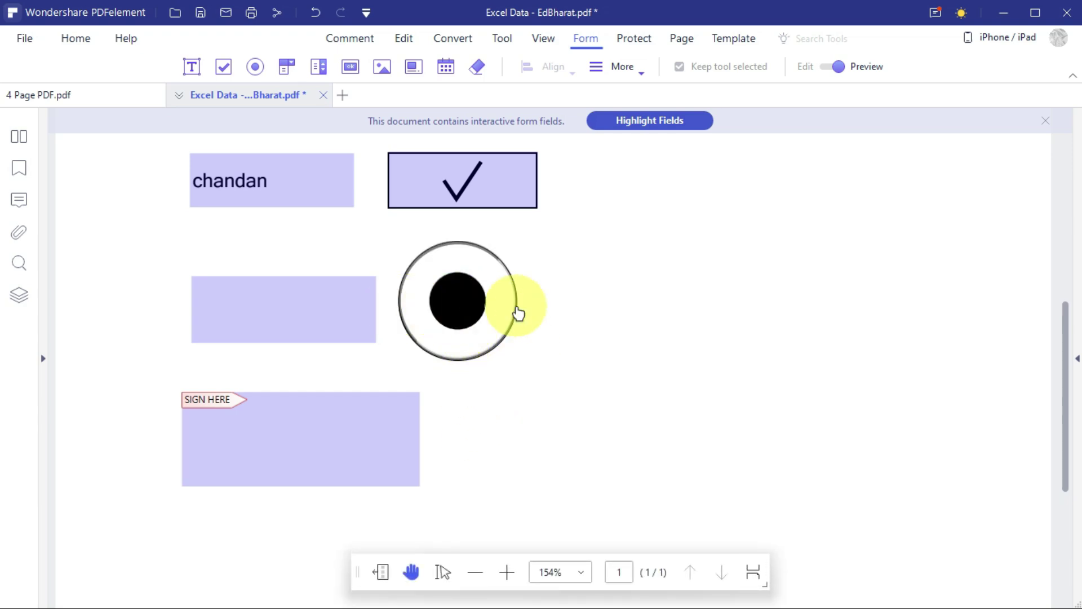
{"action": "left_click", "coordinate": [287, 307]}
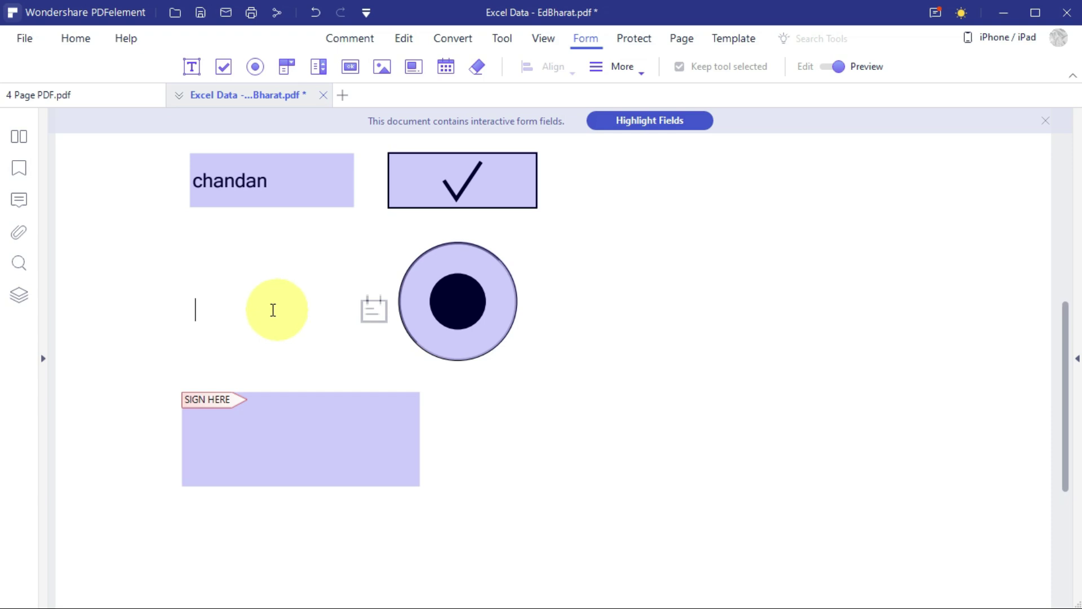
{"action": "left_click", "coordinate": [257, 315]}
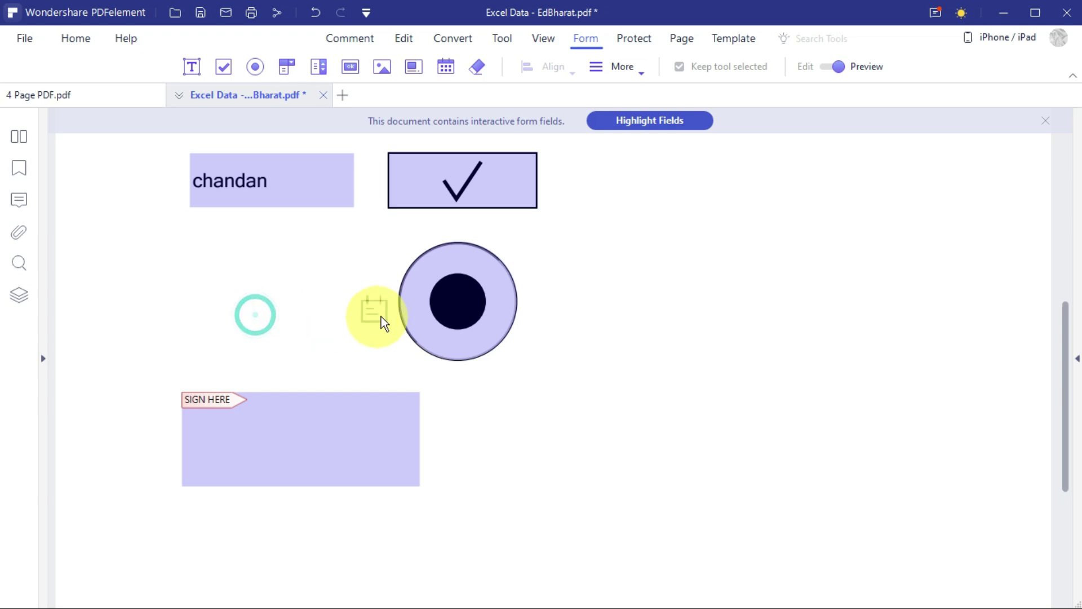
{"action": "left_click", "coordinate": [379, 310]}
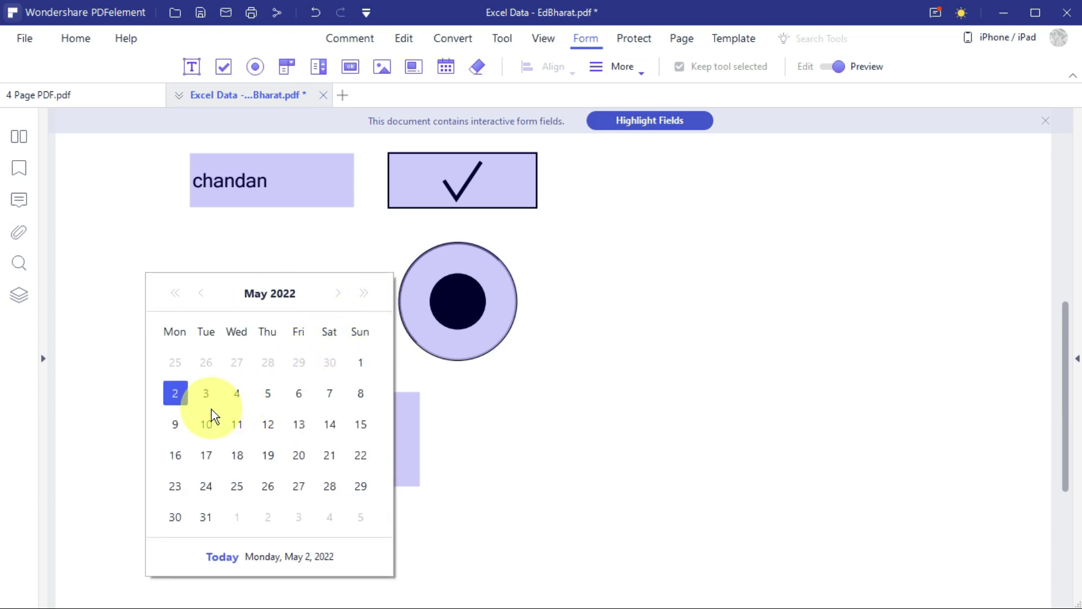
{"action": "left_click", "coordinate": [363, 292]}
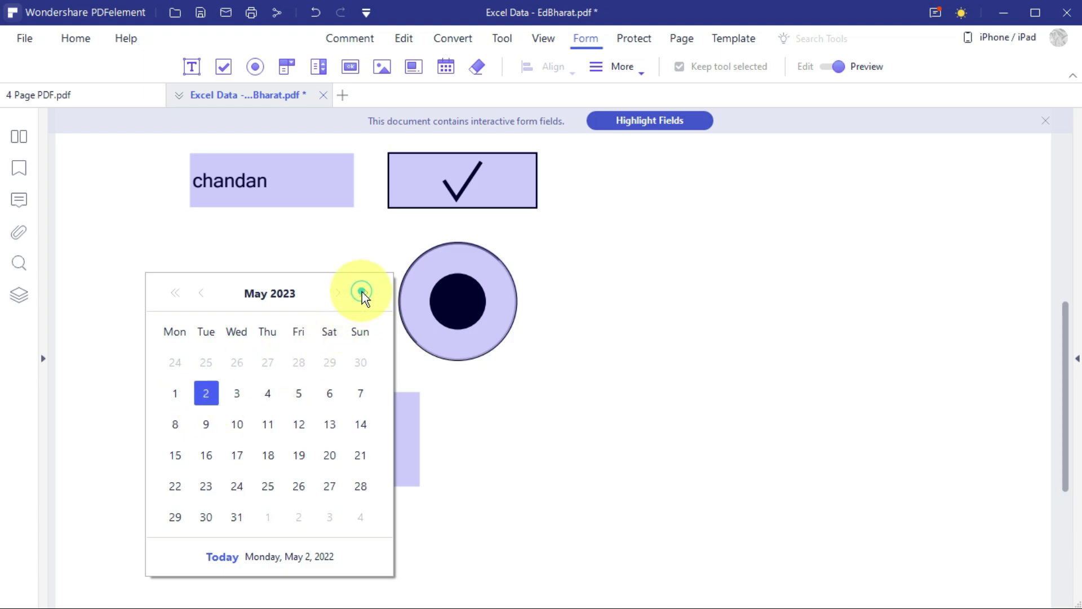
{"action": "left_click", "coordinate": [171, 293]}
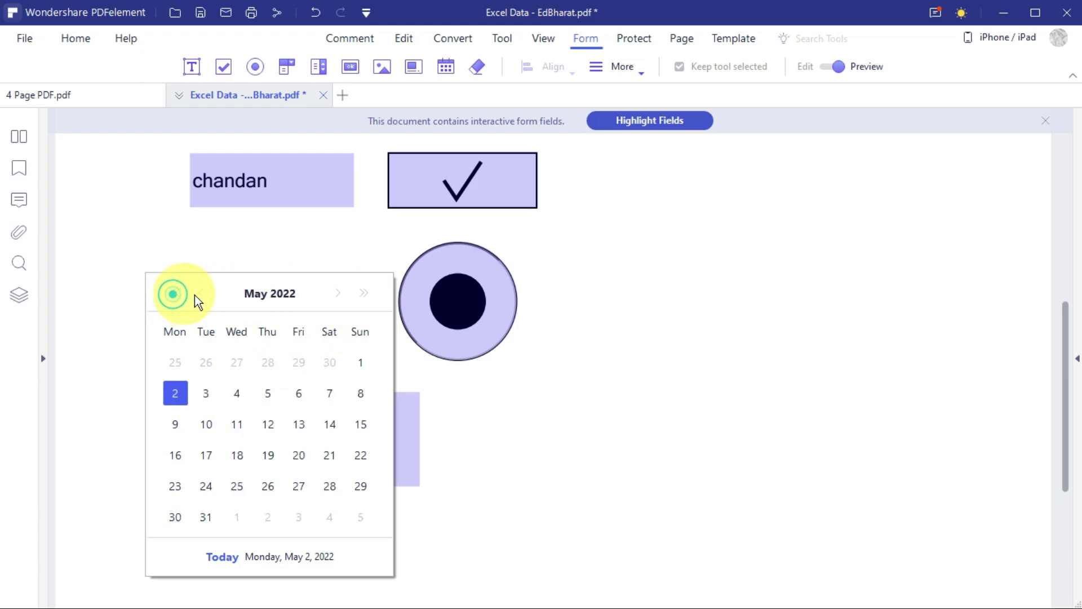
{"action": "left_click", "coordinate": [201, 292]}
{"action": "left_click", "coordinate": [175, 293]}
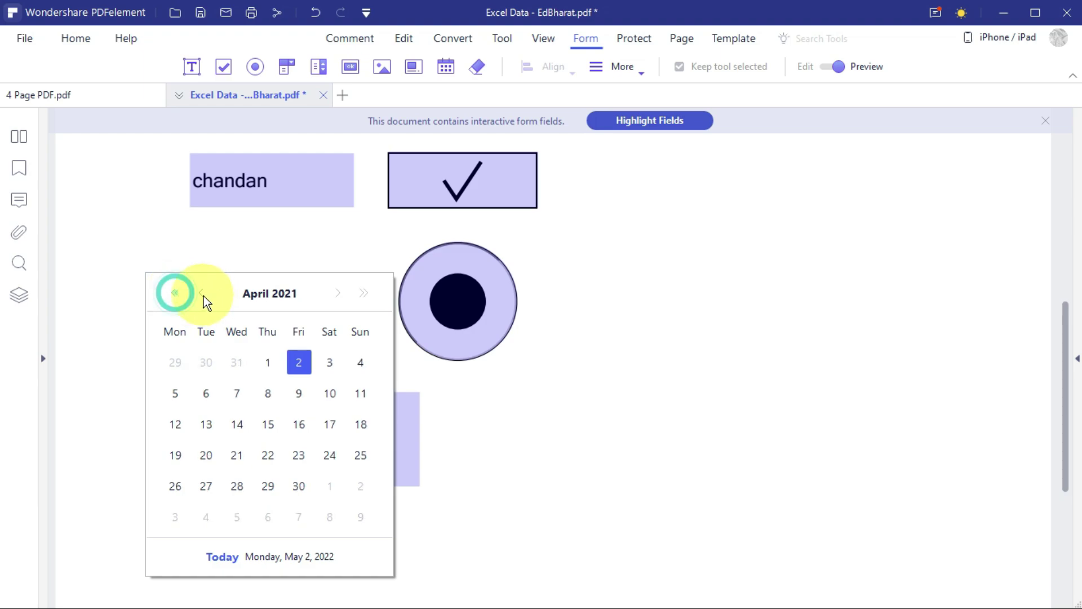
{"action": "left_click", "coordinate": [201, 293]}
{"action": "left_click", "coordinate": [338, 293]}
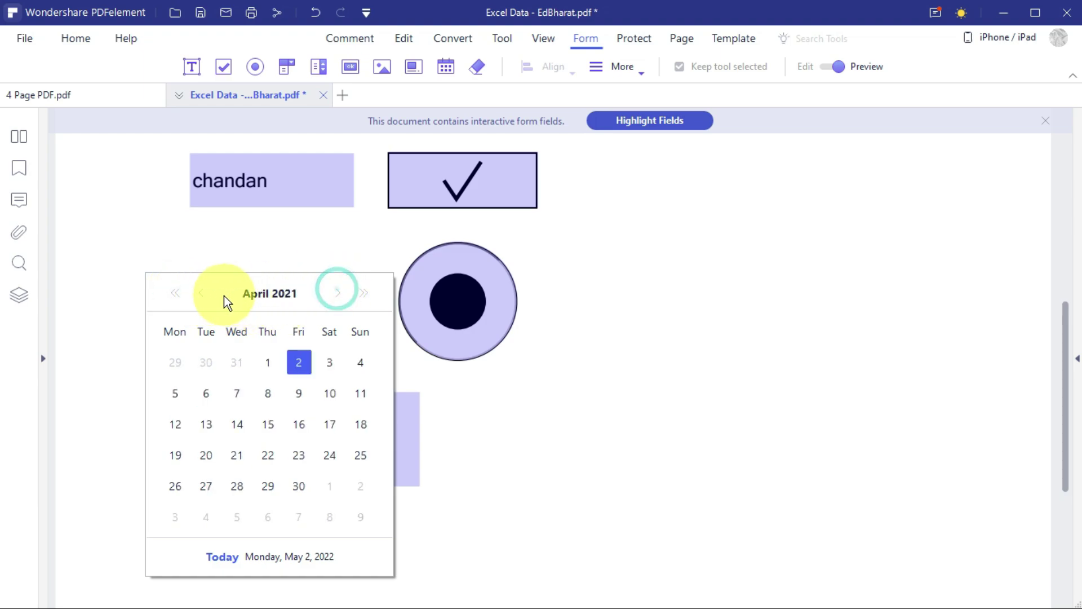
{"action": "left_click", "coordinate": [199, 294]}
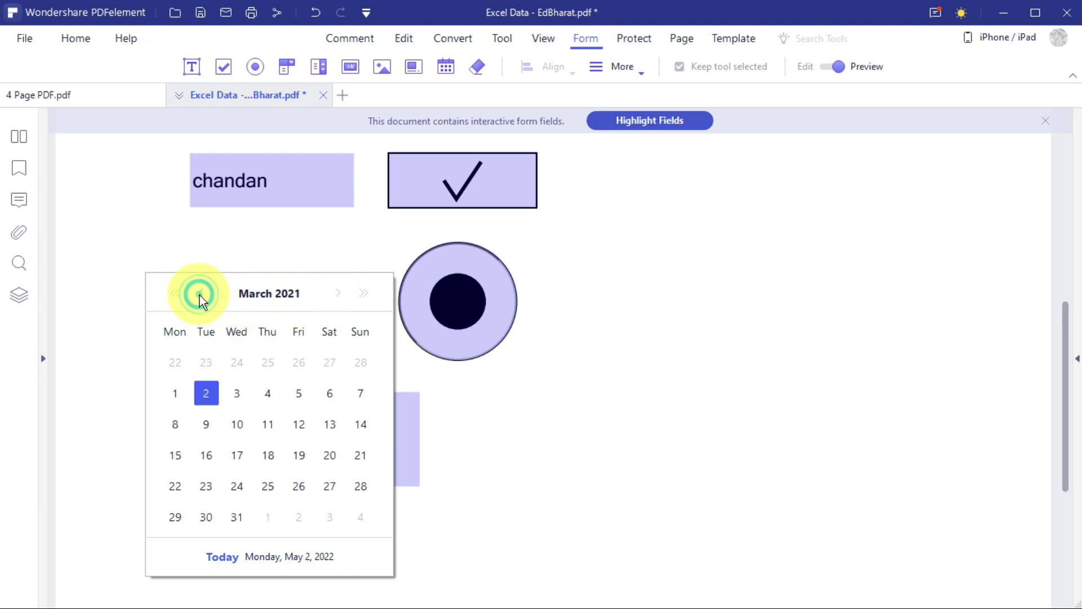
{"action": "left_click", "coordinate": [364, 293]}
{"action": "left_click", "coordinate": [338, 441]}
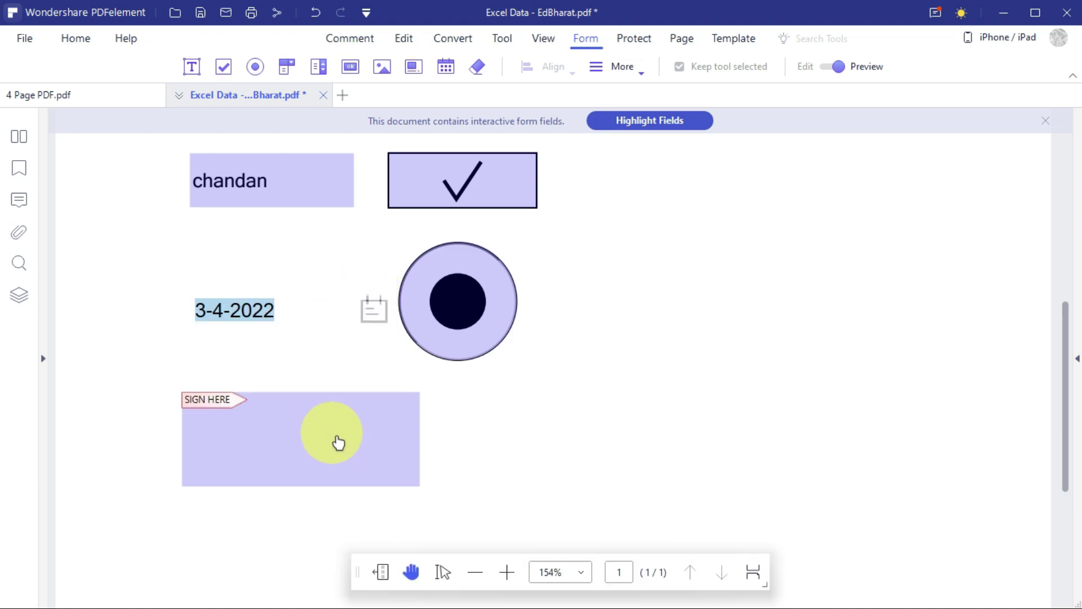
{"action": "left_click", "coordinate": [303, 443]}
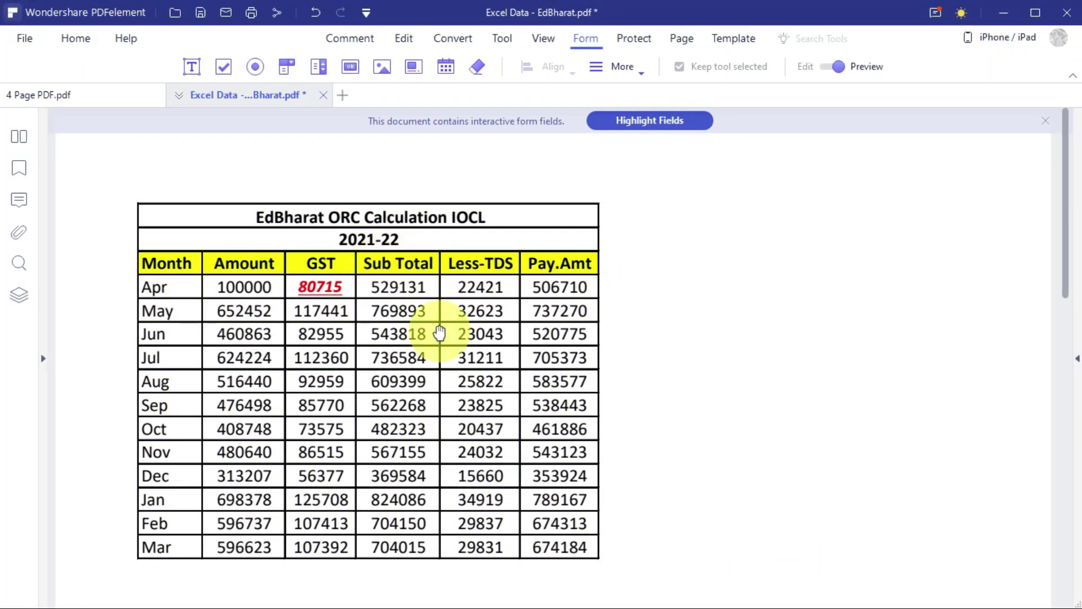
{"action": "scroll", "coordinate": [440, 333], "scroll_direction": "down", "scroll_amount": 6}
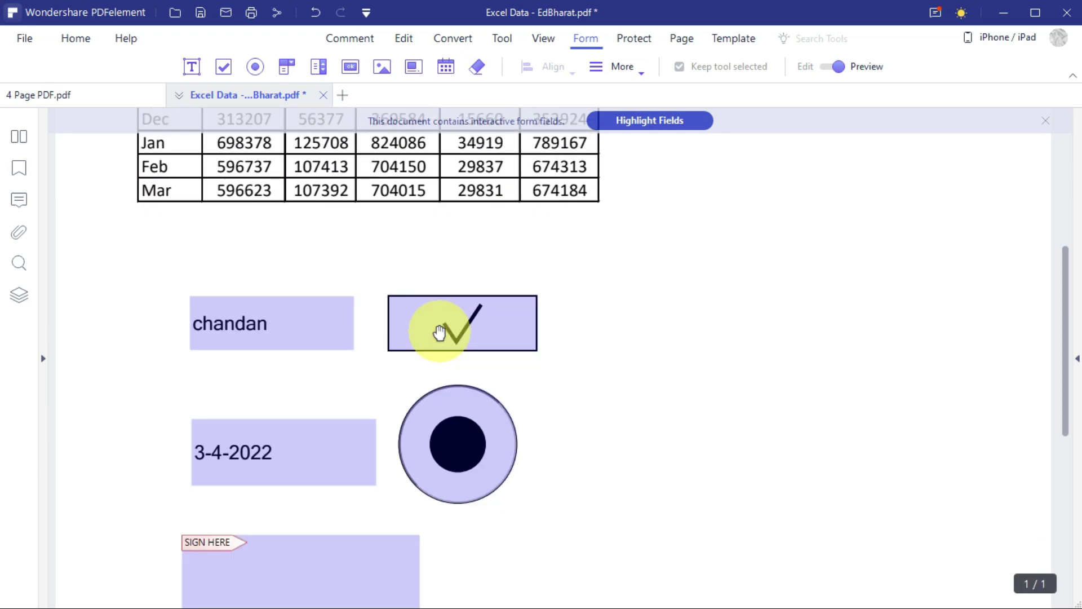
{"action": "scroll", "coordinate": [440, 332], "scroll_direction": "down", "scroll_amount": 2}
{"action": "scroll", "coordinate": [439, 332], "scroll_direction": "up", "scroll_amount": 6}
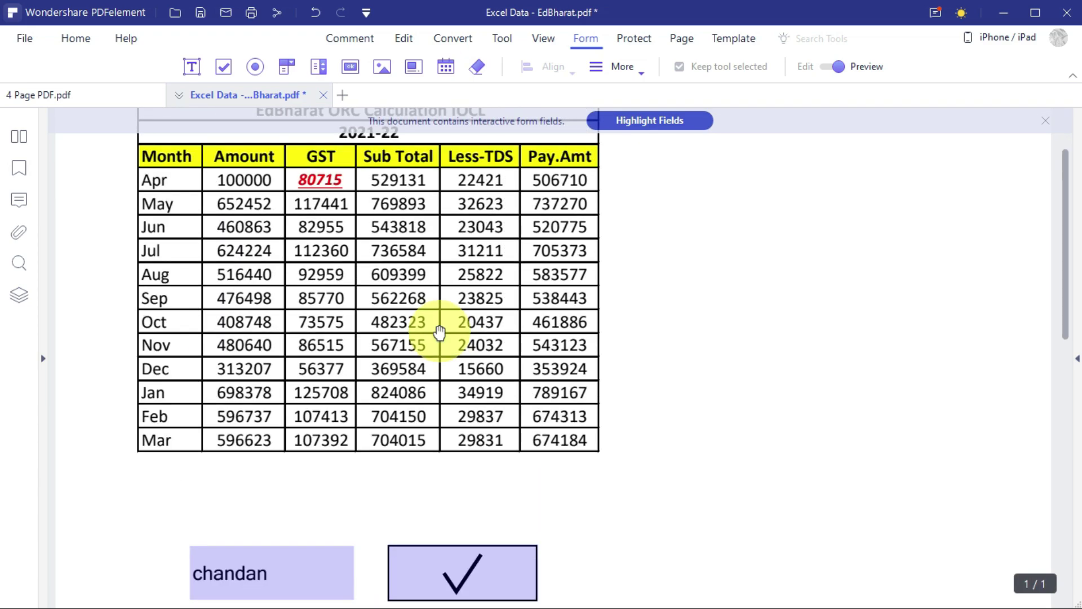
{"action": "scroll", "coordinate": [440, 332], "scroll_direction": "up", "scroll_amount": 2}
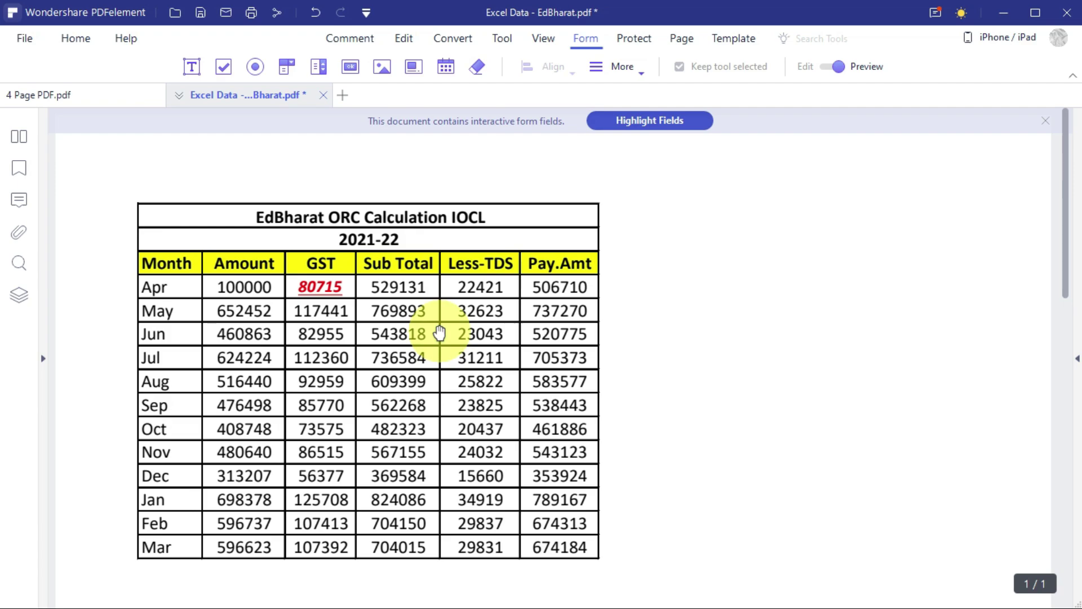
Open yes bank deposit slip.pdf in a new tab and try editing its Account No. block.
{"action": "left_click", "coordinate": [341, 96]}
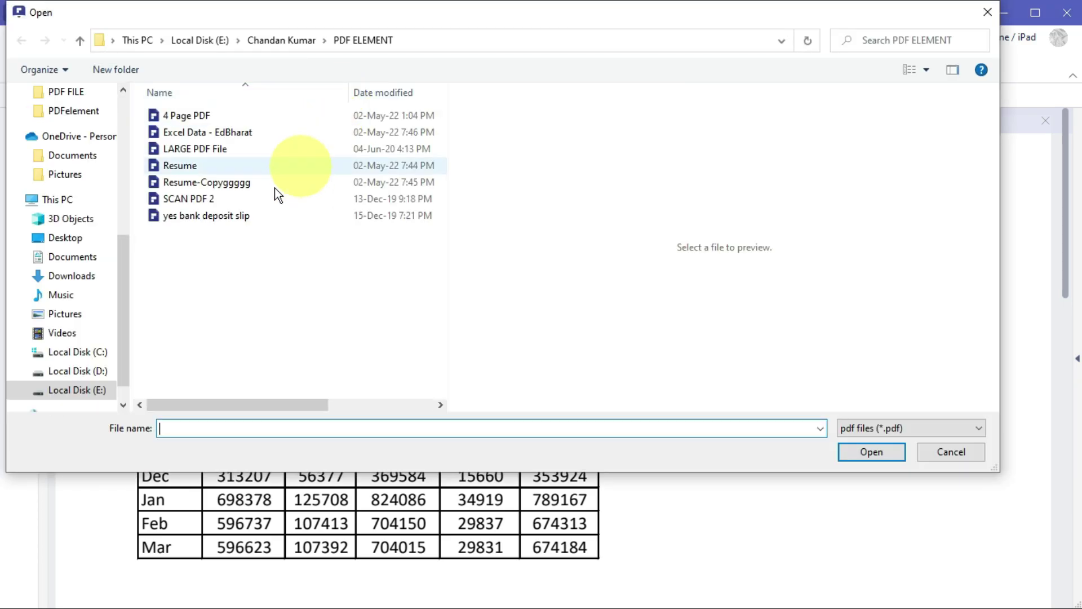
{"action": "double_click", "coordinate": [205, 219]}
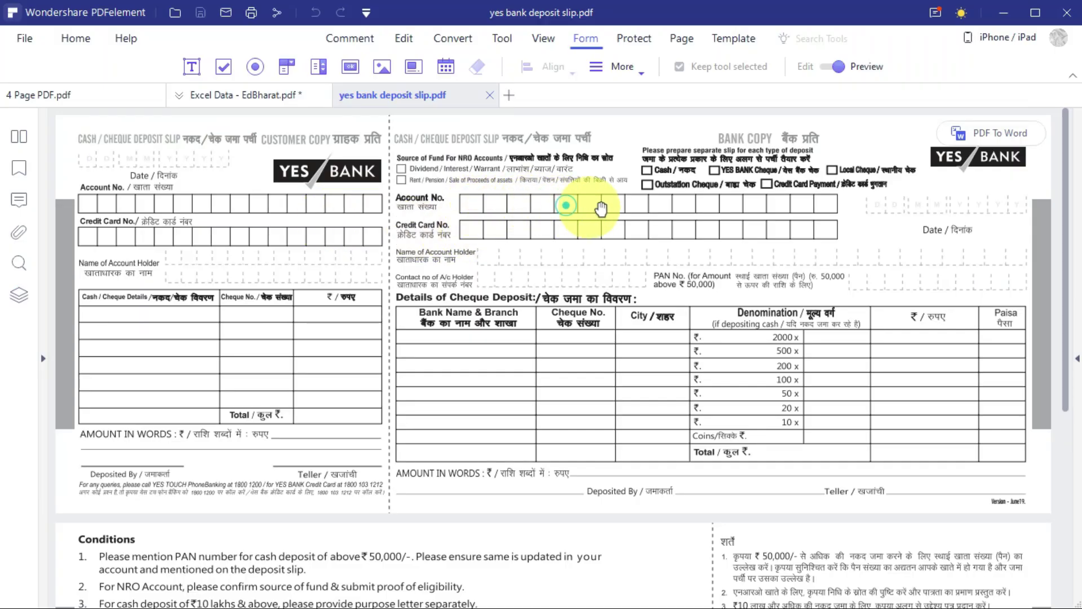
{"action": "left_click", "coordinate": [723, 209]}
{"action": "left_click", "coordinate": [403, 38]}
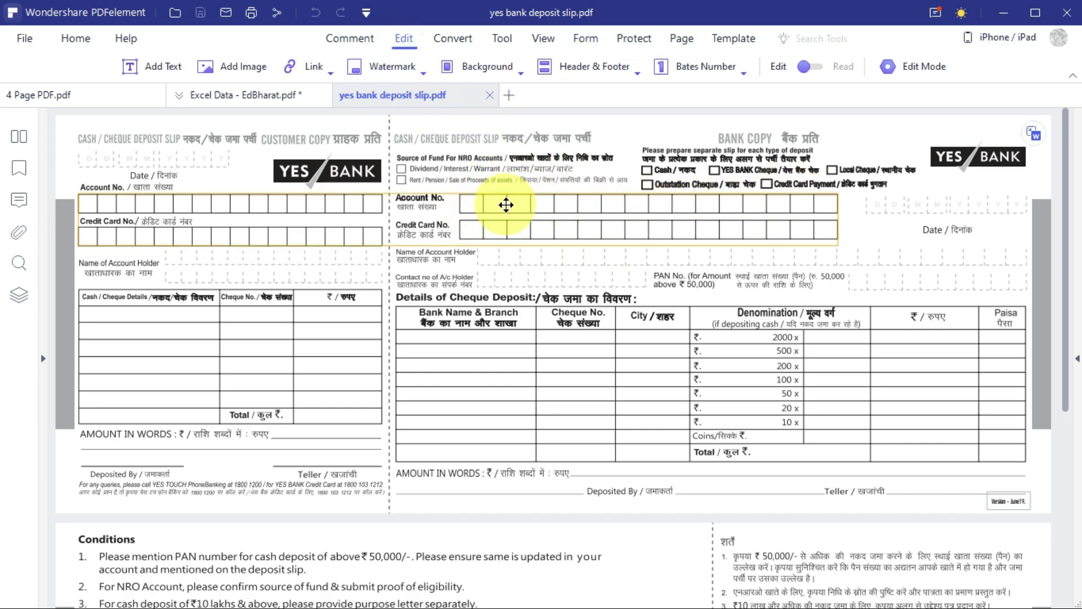
{"action": "left_click", "coordinate": [506, 205]}
{"action": "left_click", "coordinate": [394, 198]}
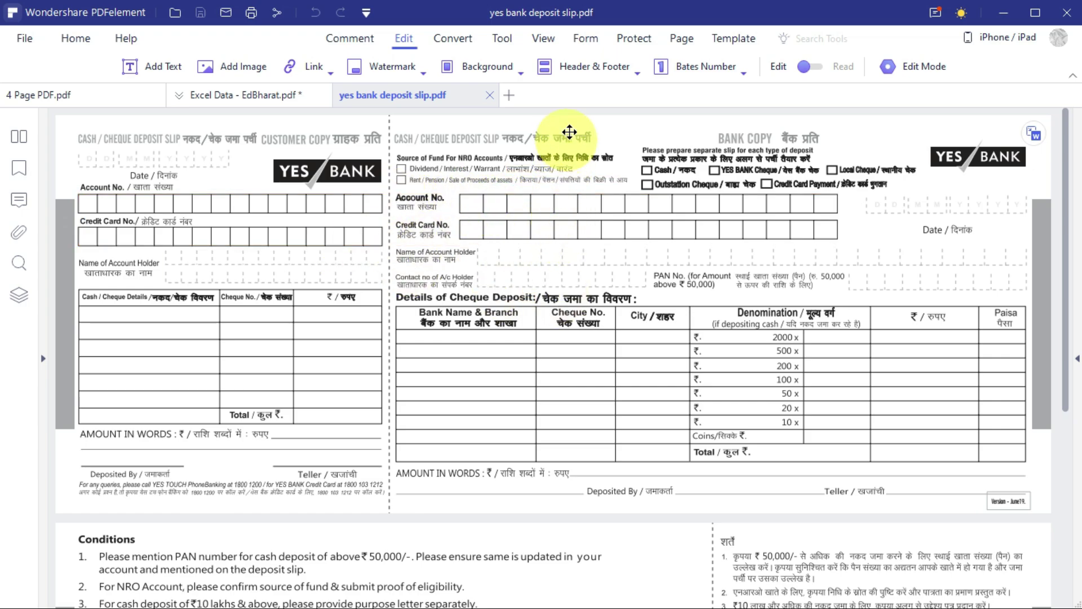
Run Form > More > Recognize Form, creating fillable fields TextField_6 through TextField_24.
{"action": "left_click", "coordinate": [591, 37]}
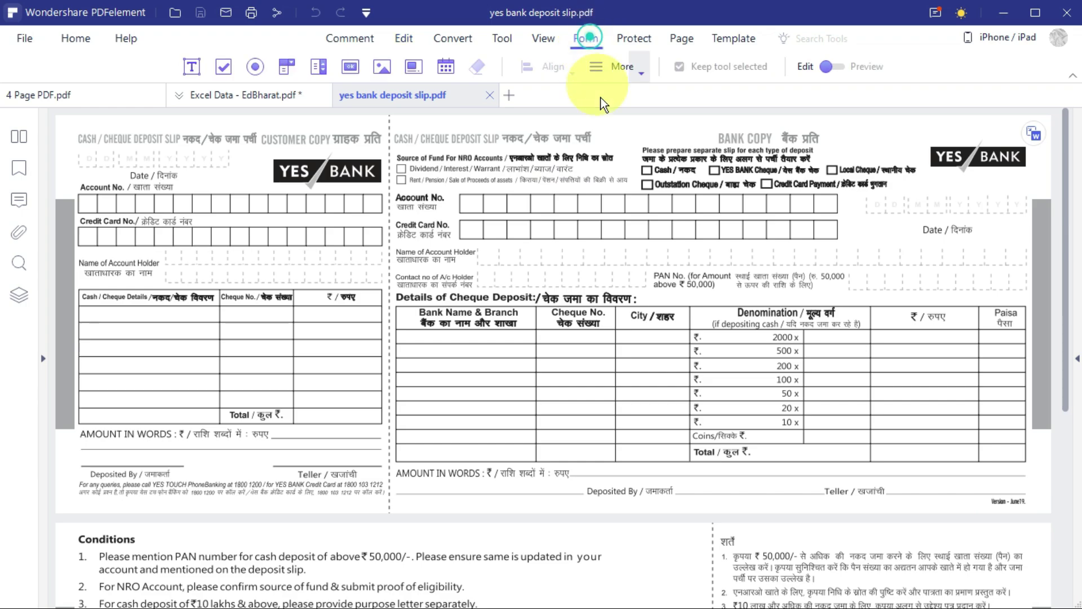
{"action": "left_click", "coordinate": [635, 71]}
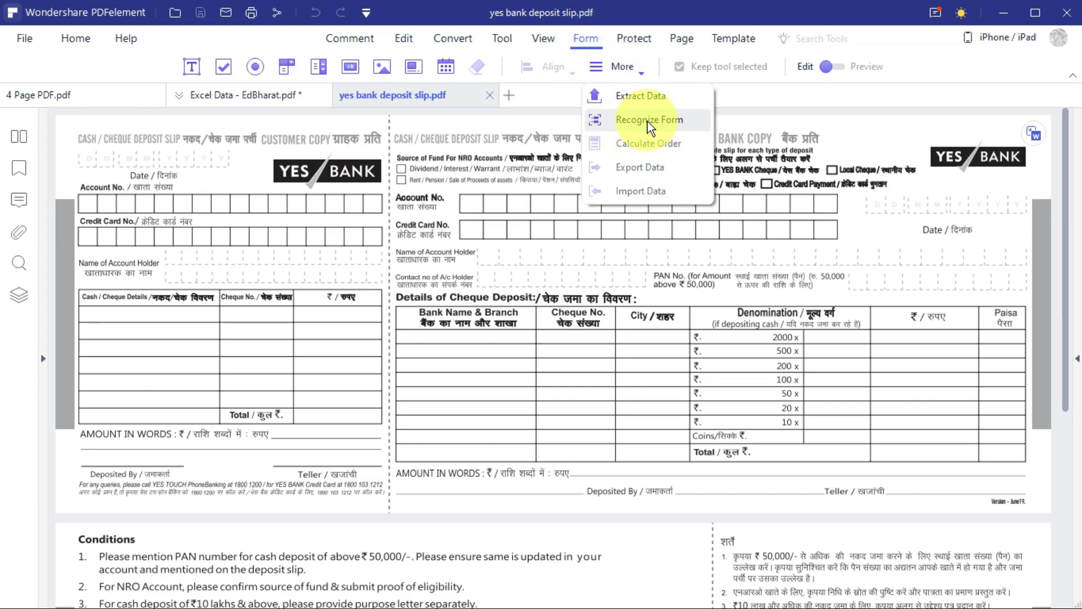
{"action": "left_click", "coordinate": [693, 120]}
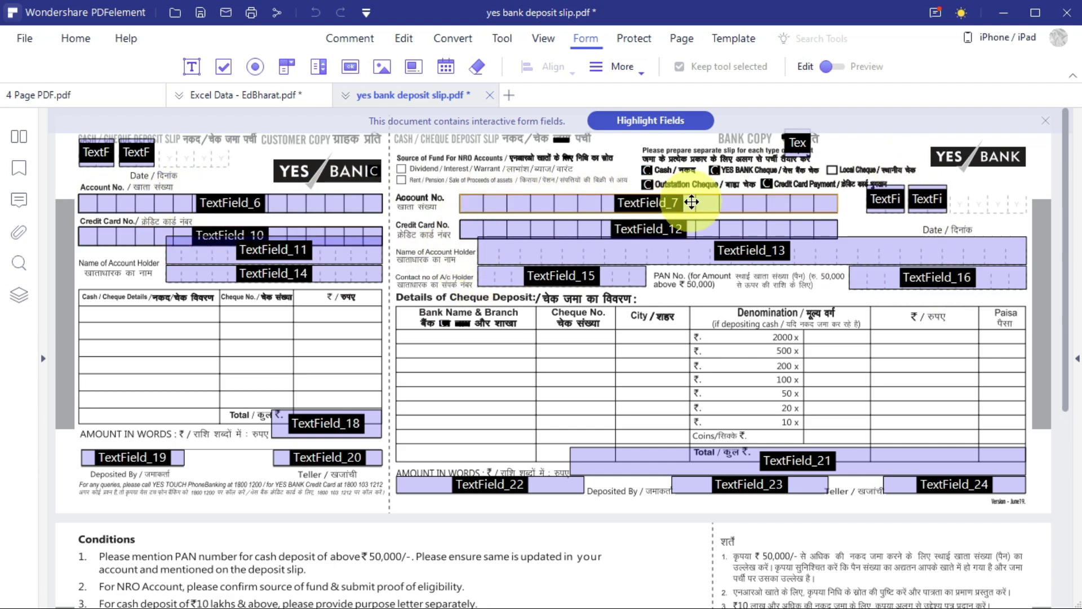
In Preview, fill in the Account No., Credit Card No. and account holder's name fields.
{"action": "left_click", "coordinate": [835, 66]}
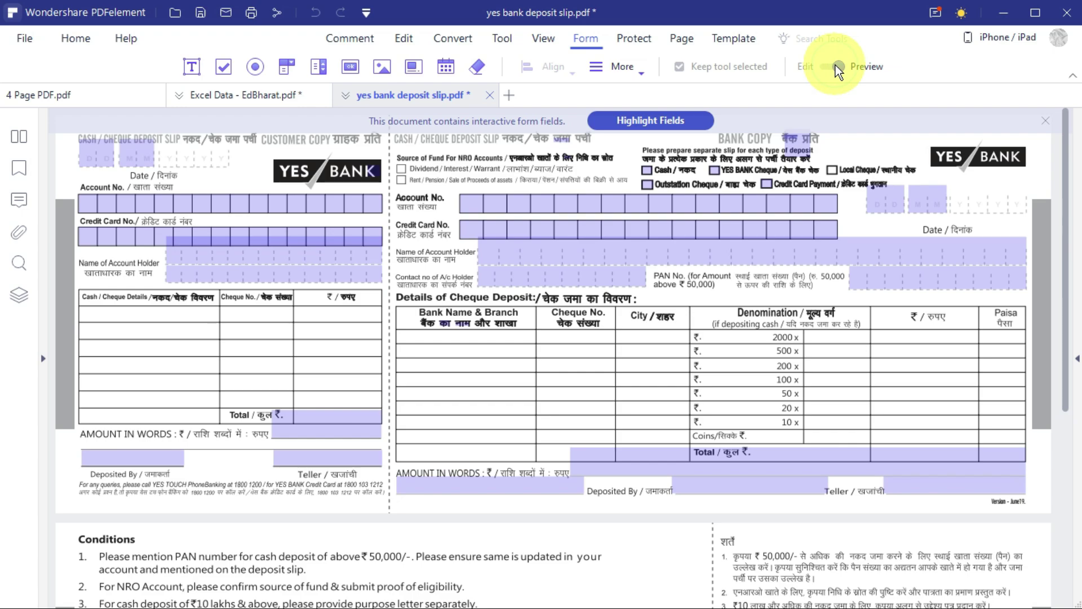
{"action": "left_click", "coordinate": [475, 205]}
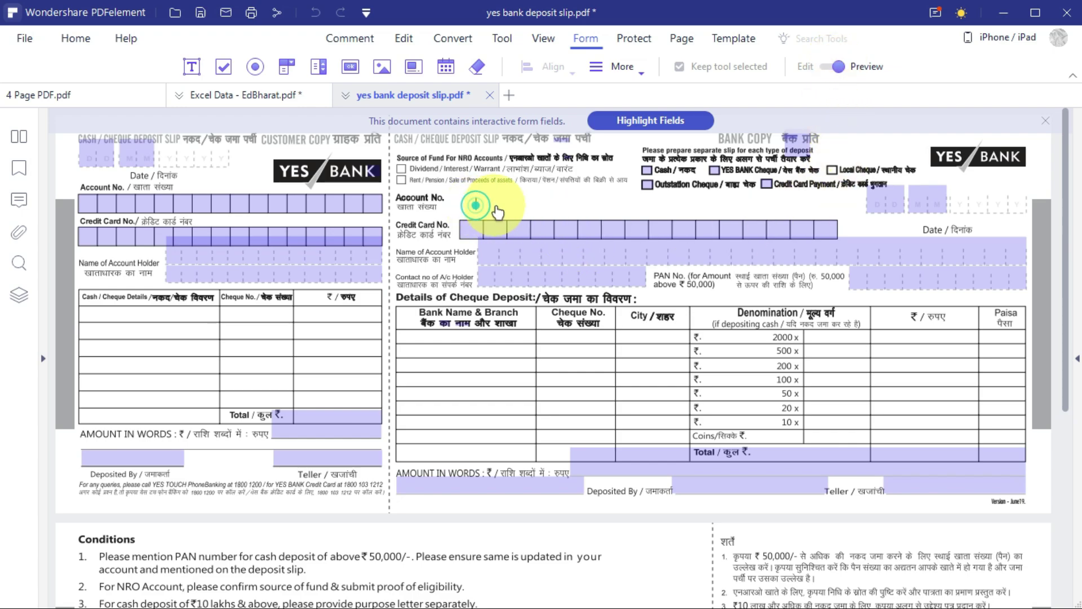
{"action": "left_click", "coordinate": [476, 205]}
{"action": "type", "text": "1"}
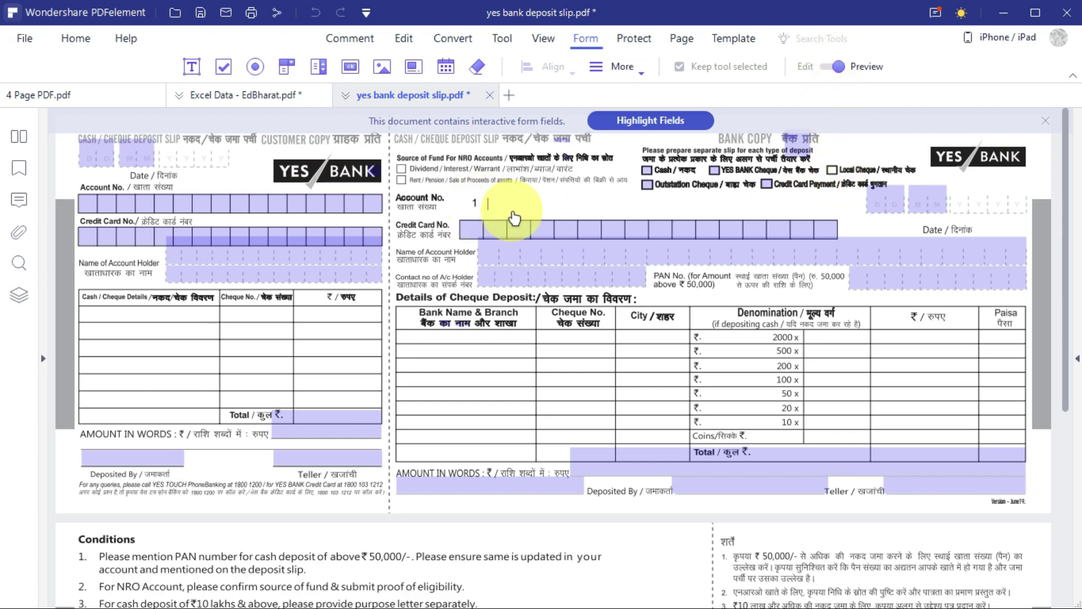
{"action": "type", "text": "12221111"}
{"action": "left_click", "coordinate": [473, 229]}
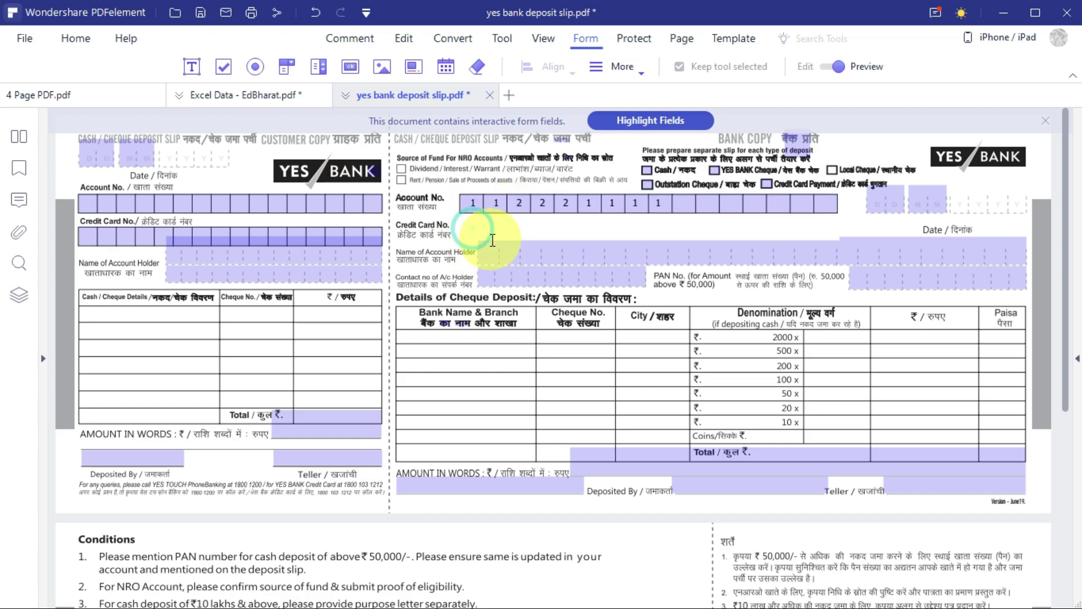
{"action": "type", "text": "111222"}
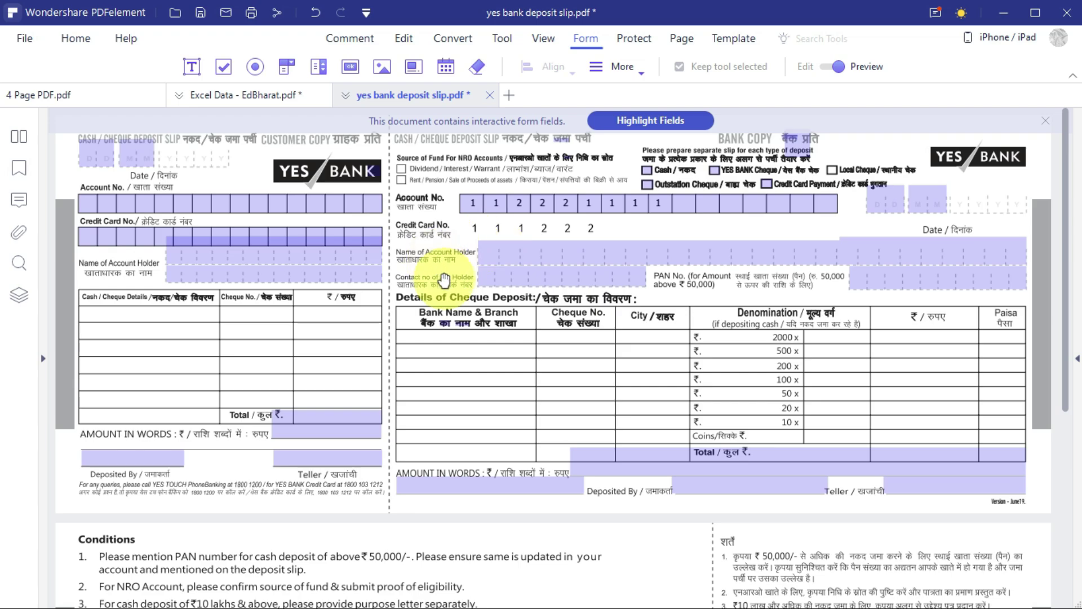
{"action": "left_click", "coordinate": [496, 258]}
{"action": "type", "text": "chandan"}
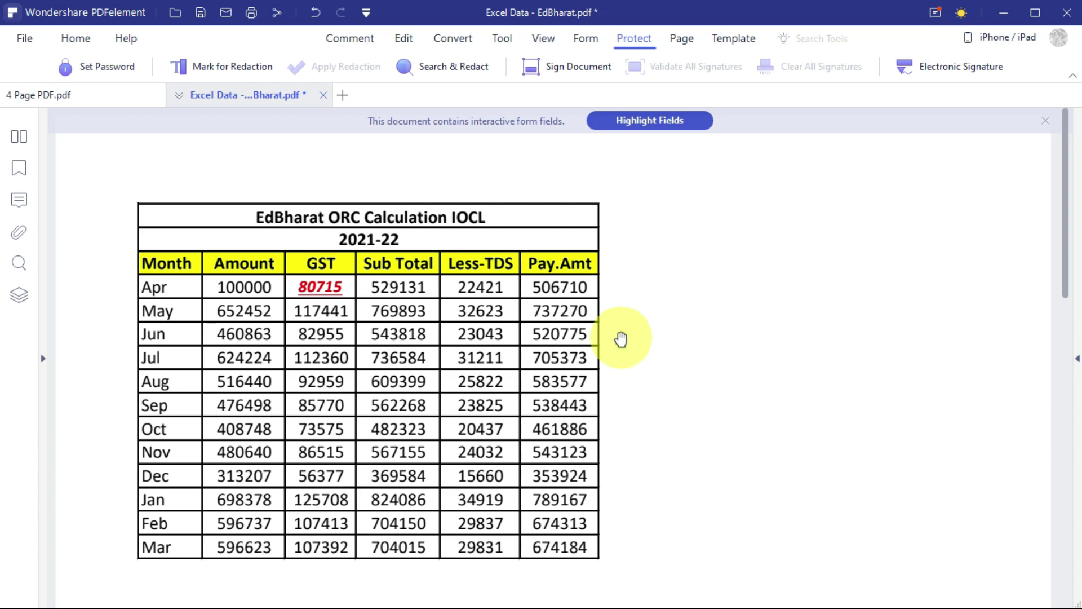
Set an open password on Excel Data - EdBharat.pdf, then close its tab.
{"action": "left_click", "coordinate": [631, 44]}
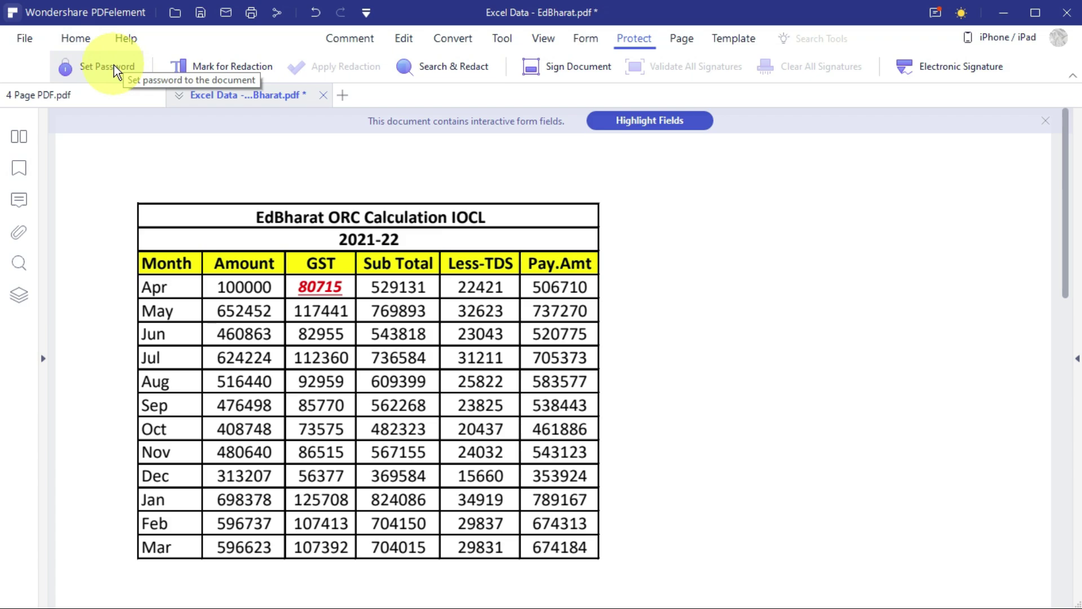
{"action": "left_click", "coordinate": [116, 68]}
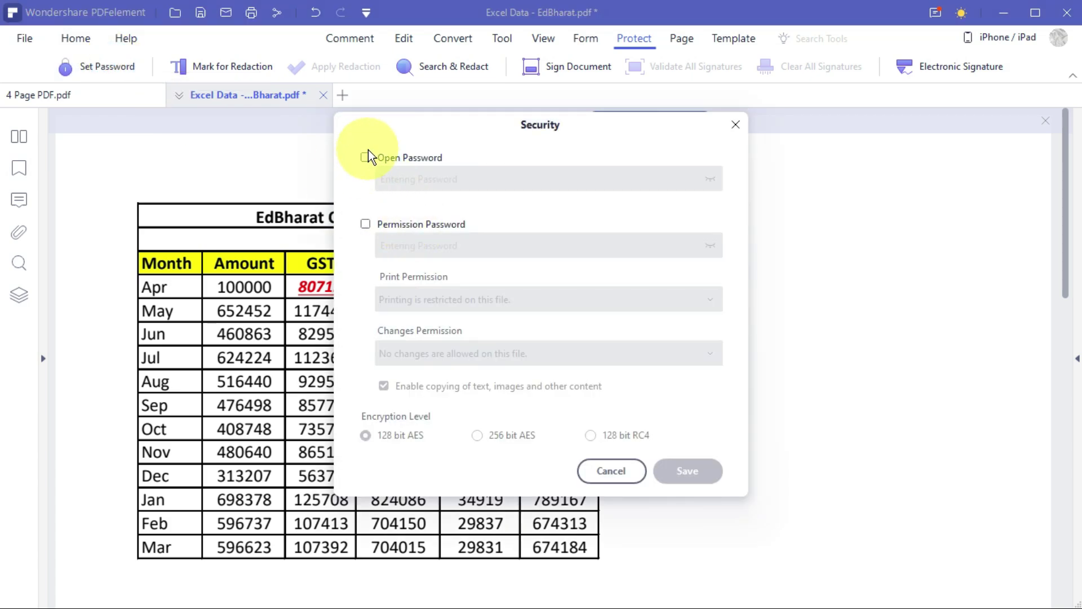
{"action": "left_click", "coordinate": [366, 157]}
{"action": "left_click", "coordinate": [418, 178]}
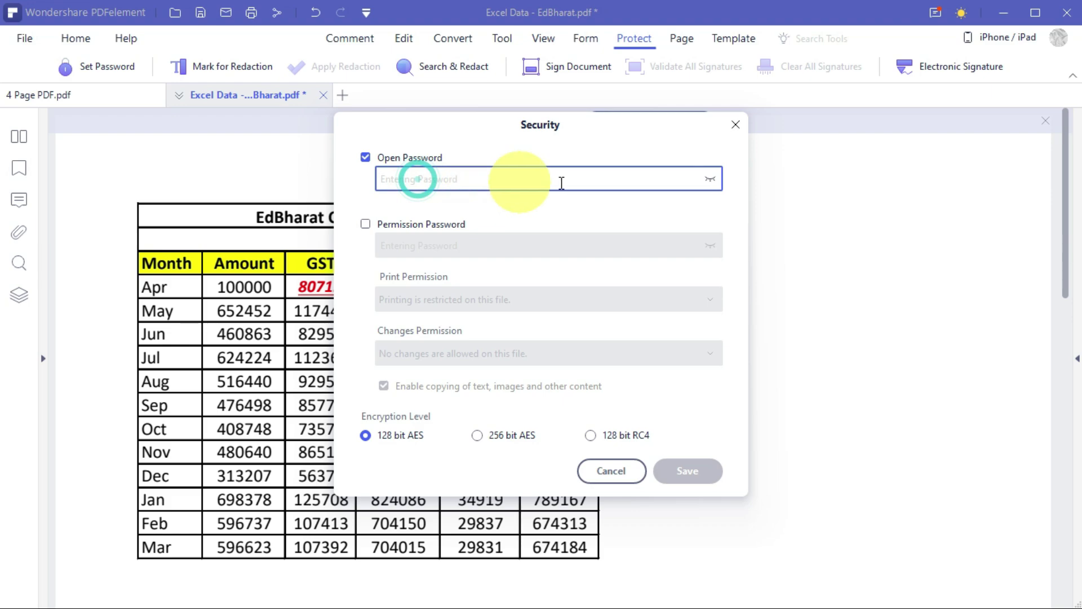
{"action": "type", "text": "123"}
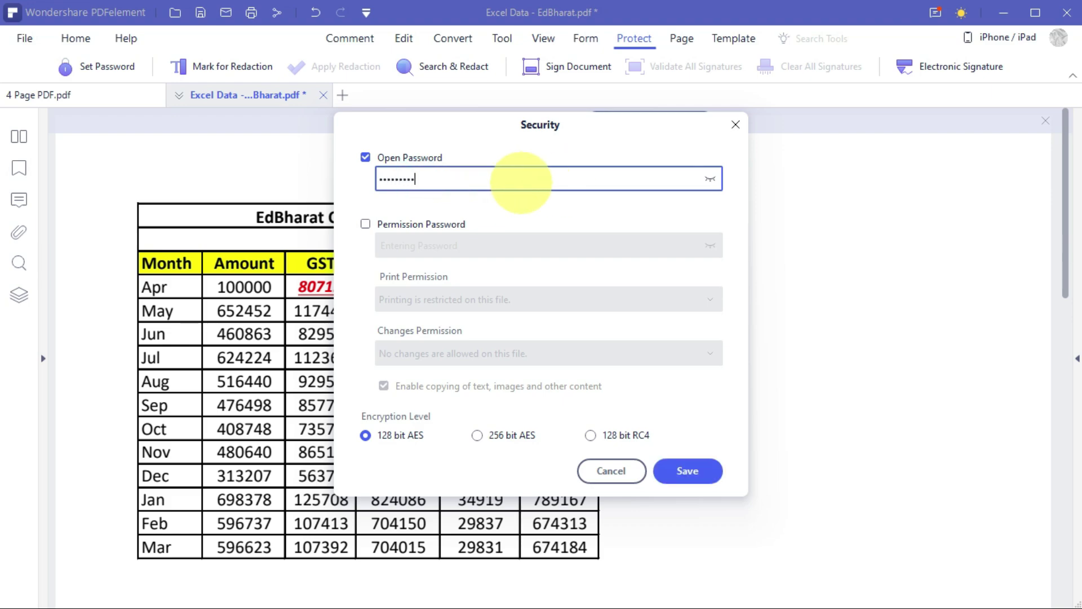
{"action": "left_click", "coordinate": [687, 471]}
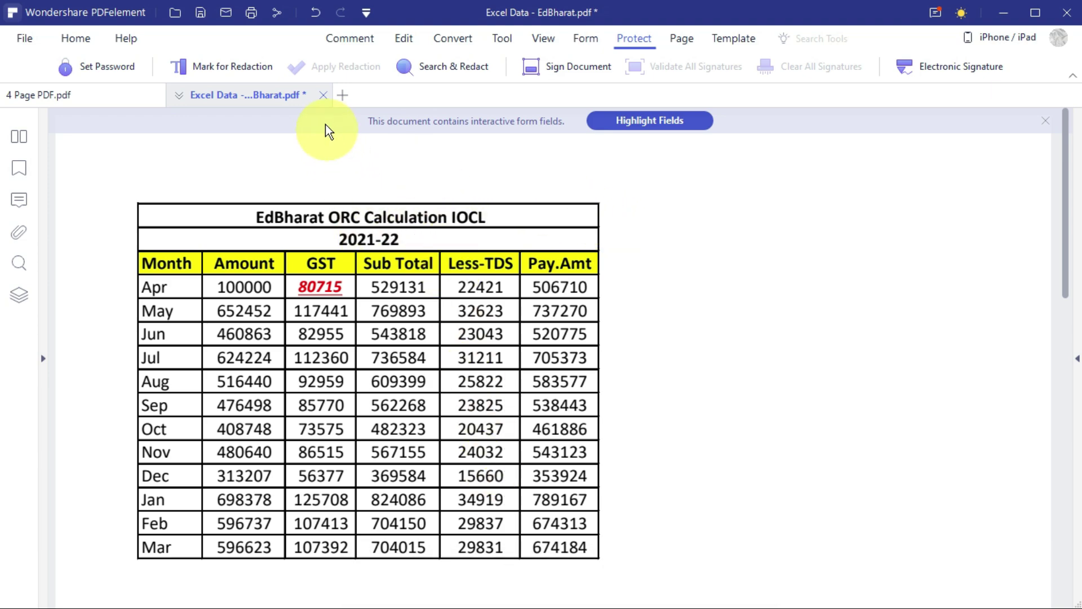
{"action": "left_click", "coordinate": [324, 97]}
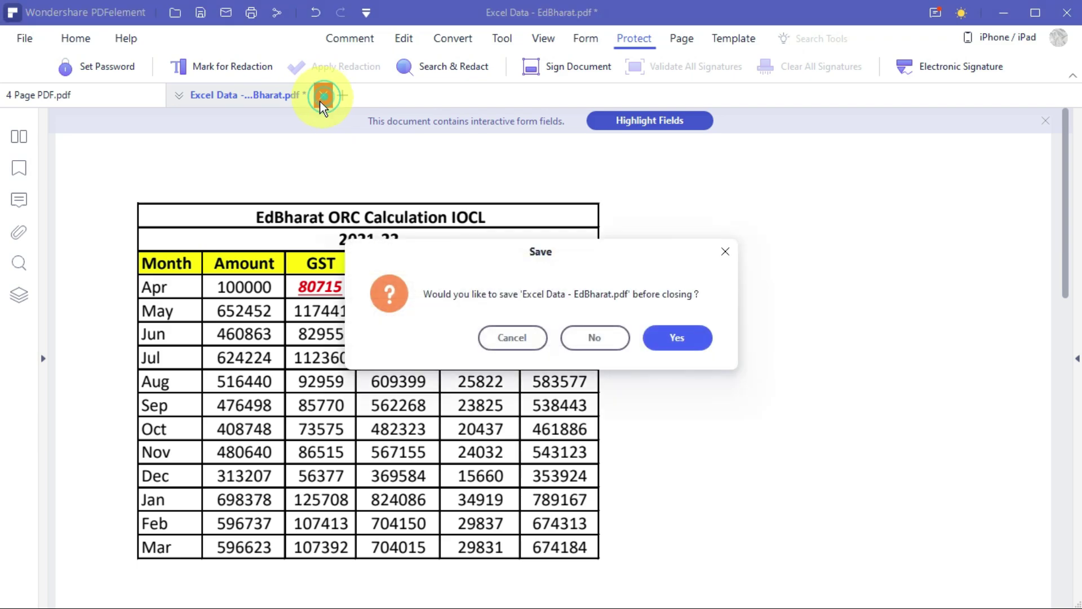
Save and close EdBharat, then reopen Excel Data - EdBharat.pdf and unlock it with its password.
{"action": "left_click", "coordinate": [676, 341]}
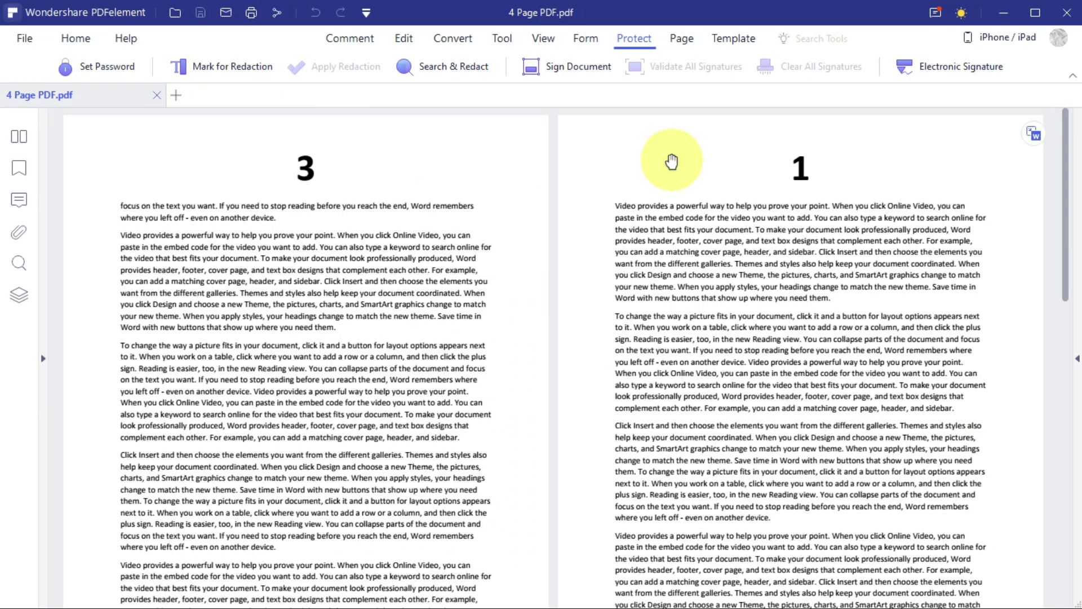
{"action": "left_click", "coordinate": [176, 95]}
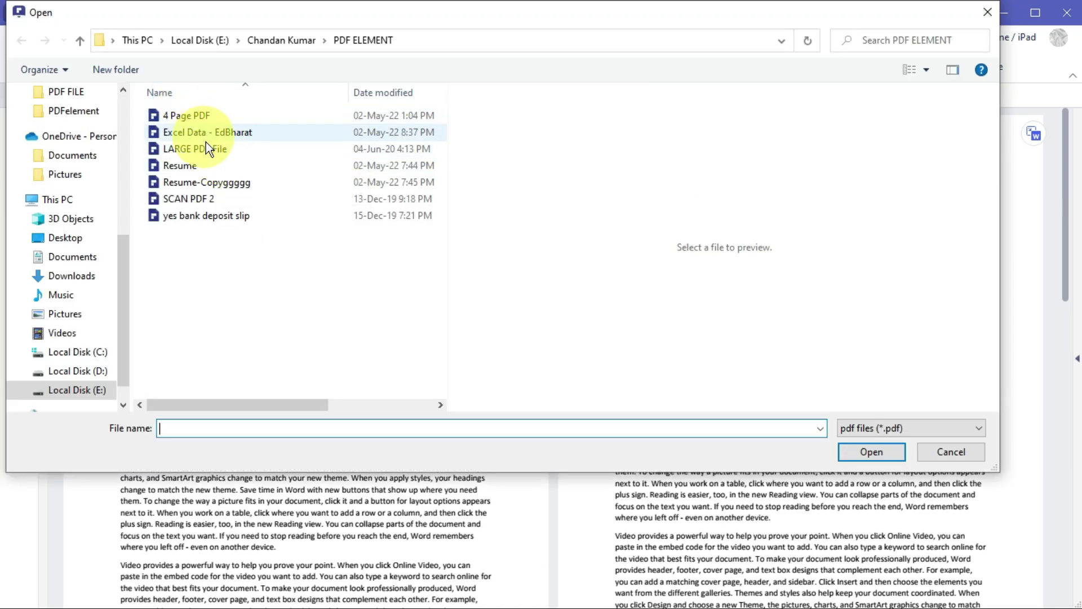
{"action": "left_click", "coordinate": [217, 133]}
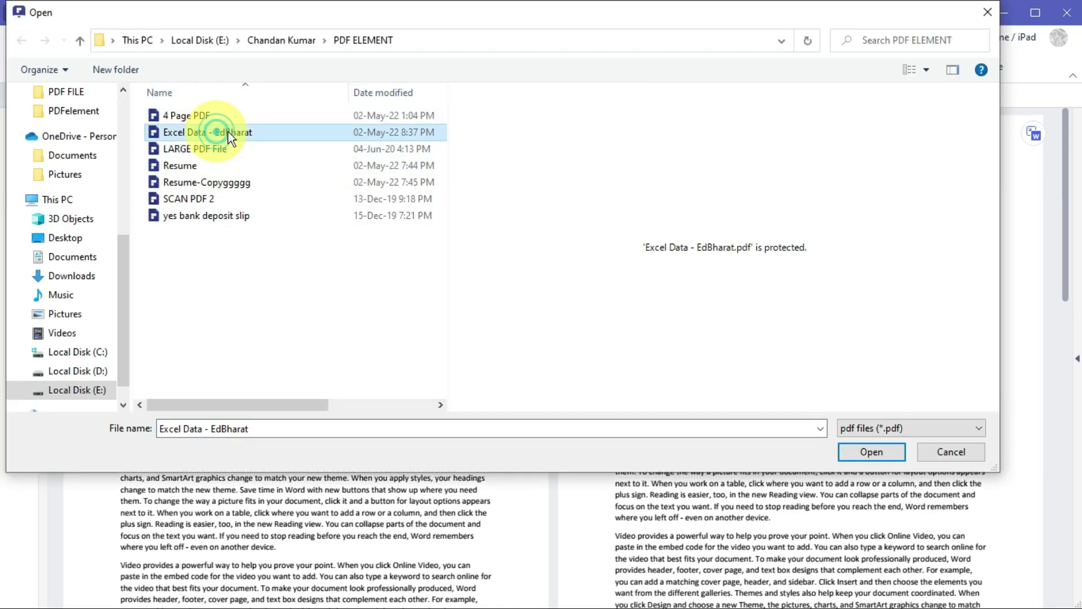
{"action": "left_click", "coordinate": [871, 452]}
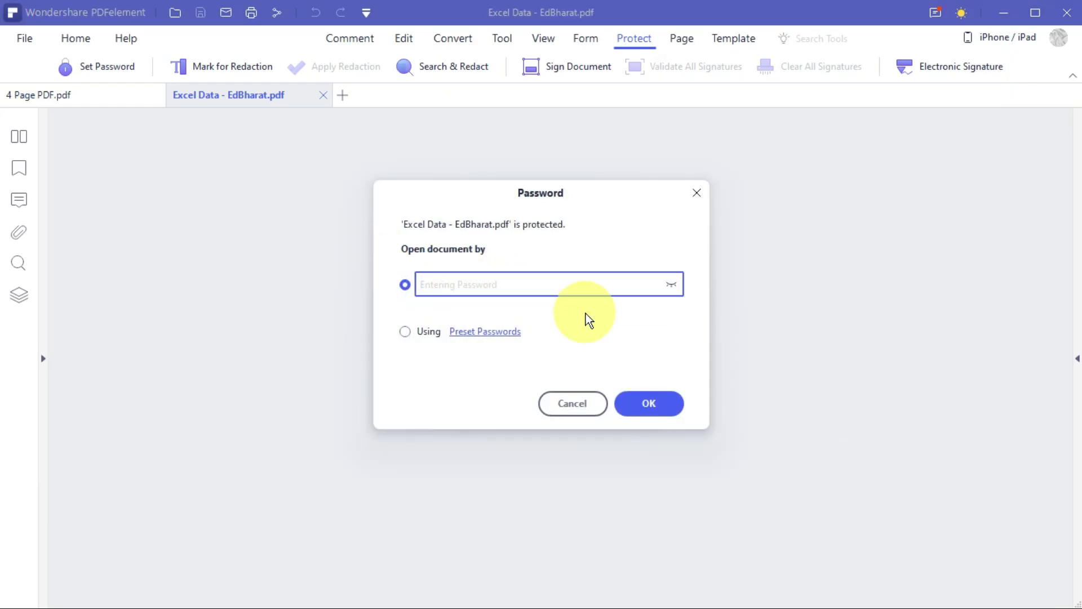
{"action": "type", "text": "1"}
{"action": "key", "text": "Return"}
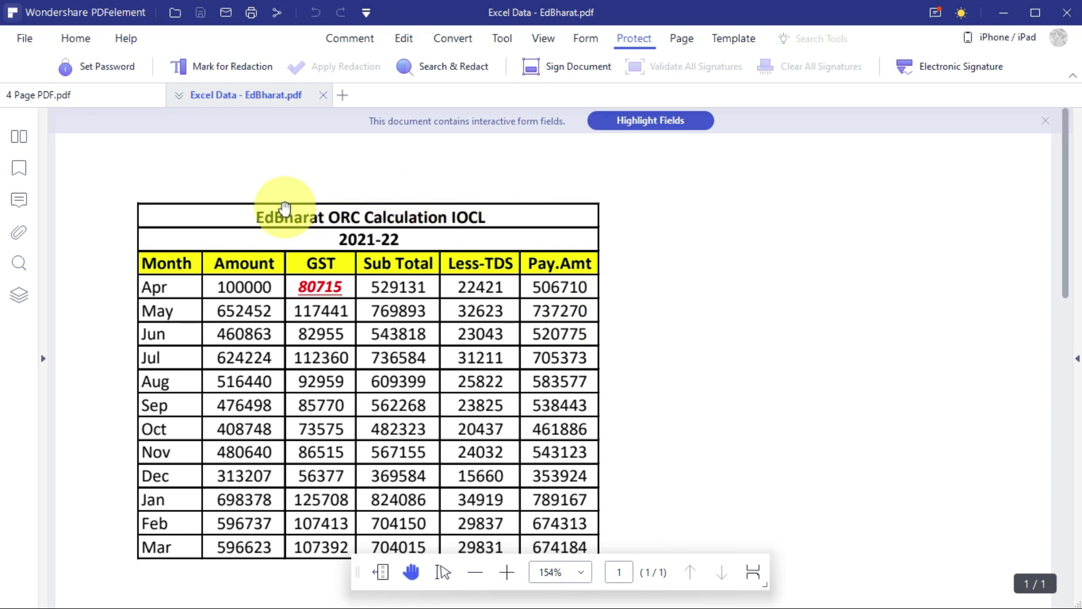
{"action": "scroll", "coordinate": [587, 261], "scroll_direction": "down", "scroll_amount": 6}
{"action": "scroll", "coordinate": [647, 299], "scroll_direction": "up", "scroll_amount": 4}
{"action": "scroll", "coordinate": [657, 299], "scroll_direction": "up", "scroll_amount": 3}
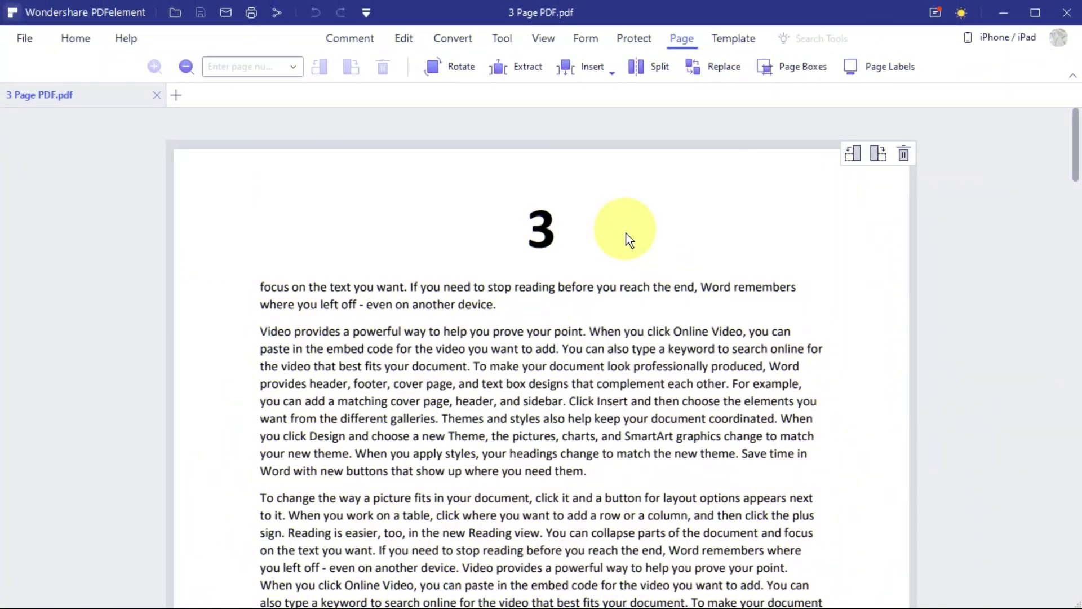
{"action": "scroll", "coordinate": [633, 264], "scroll_direction": "down", "scroll_amount": 15}
{"action": "scroll", "coordinate": [635, 270], "scroll_direction": "up", "scroll_amount": 15}
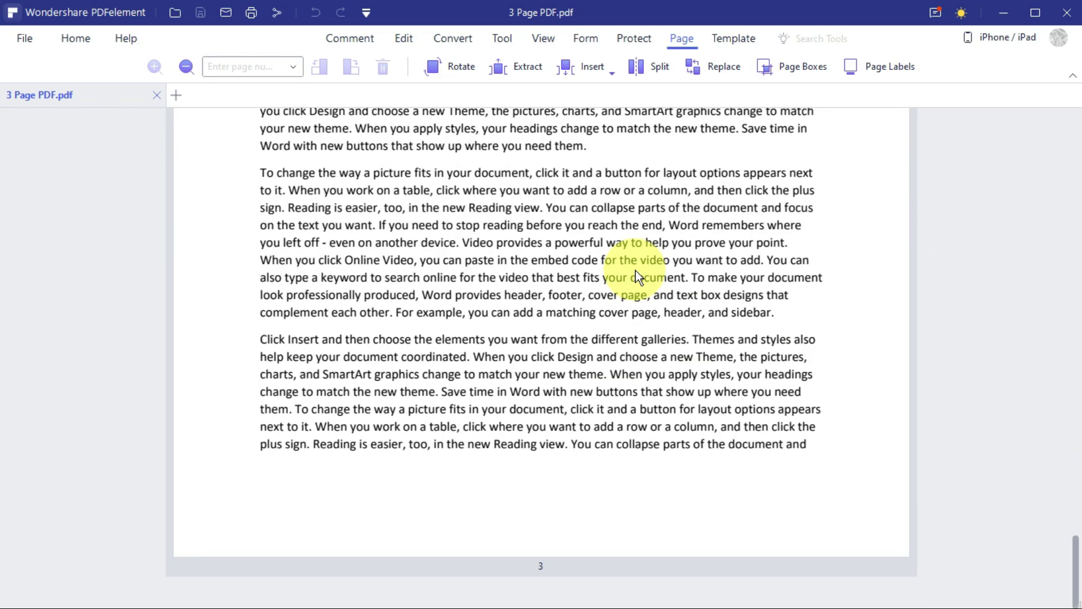
{"action": "scroll", "coordinate": [635, 270], "scroll_direction": "up", "scroll_amount": 3}
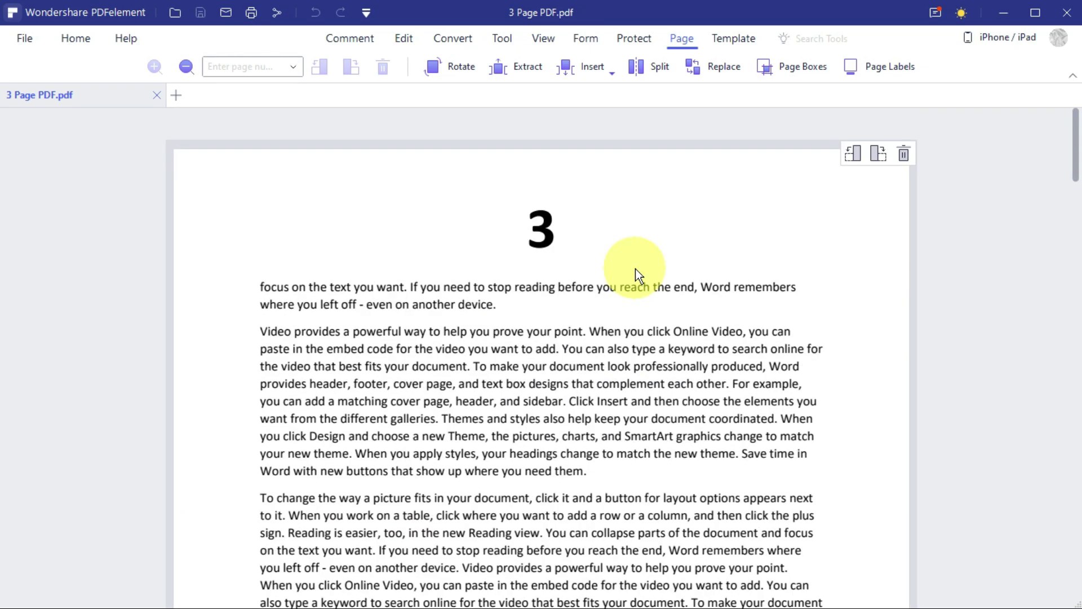
{"action": "left_click", "coordinate": [661, 246]}
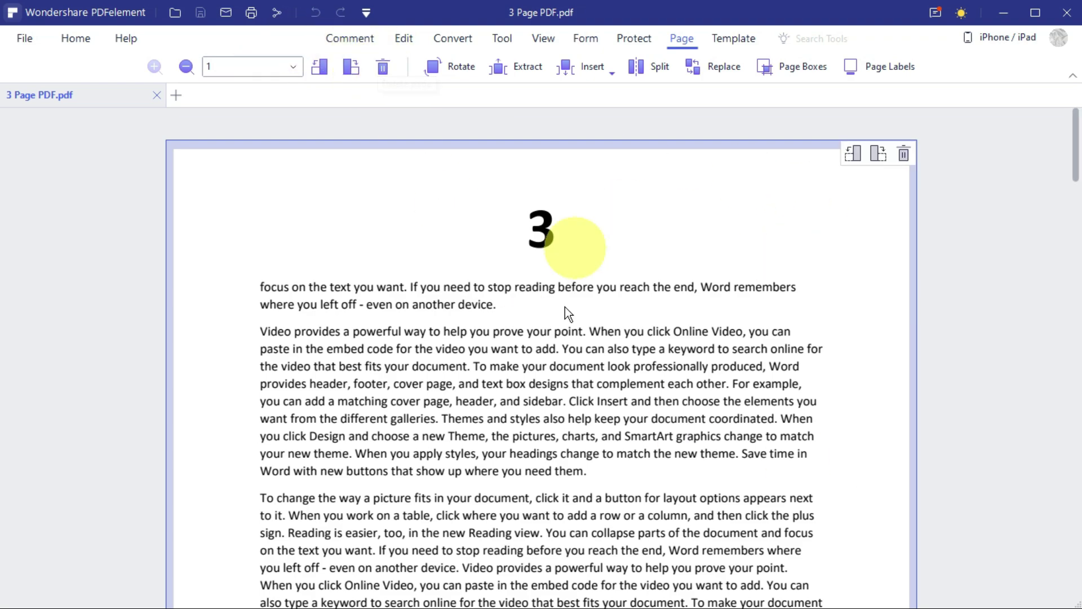
{"action": "left_click", "coordinate": [319, 68]}
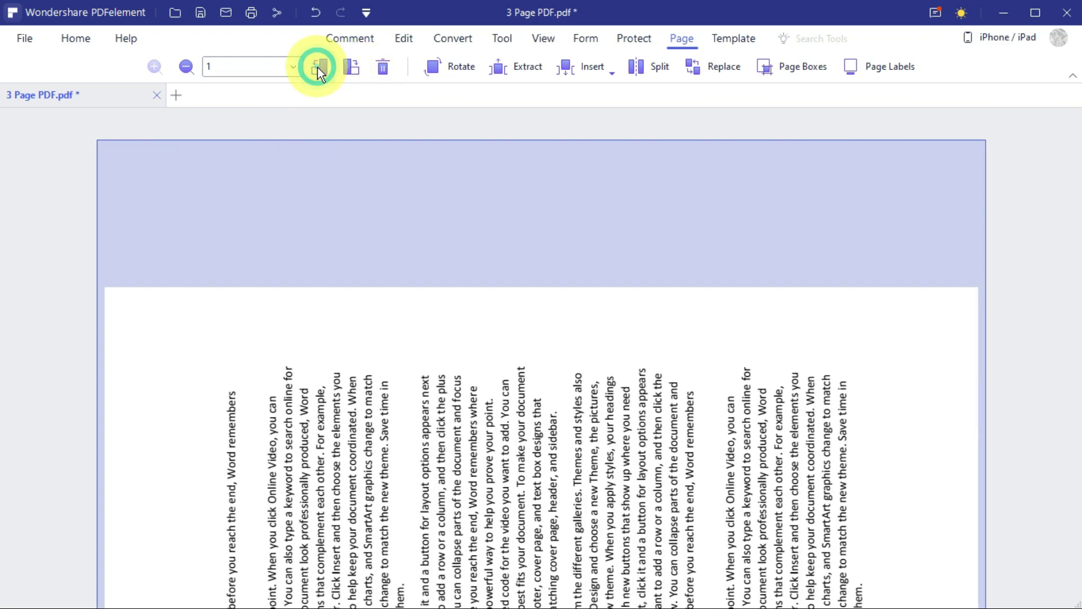
{"action": "left_click", "coordinate": [316, 67]}
{"action": "left_click", "coordinate": [316, 66]}
{"action": "left_click", "coordinate": [317, 66]}
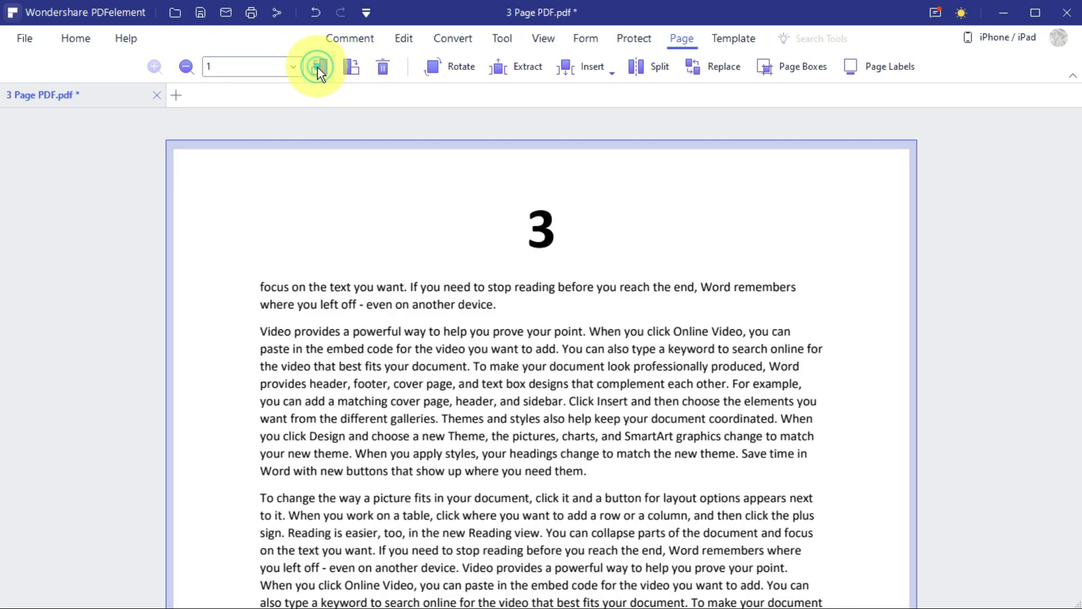
{"action": "left_click", "coordinate": [458, 67]}
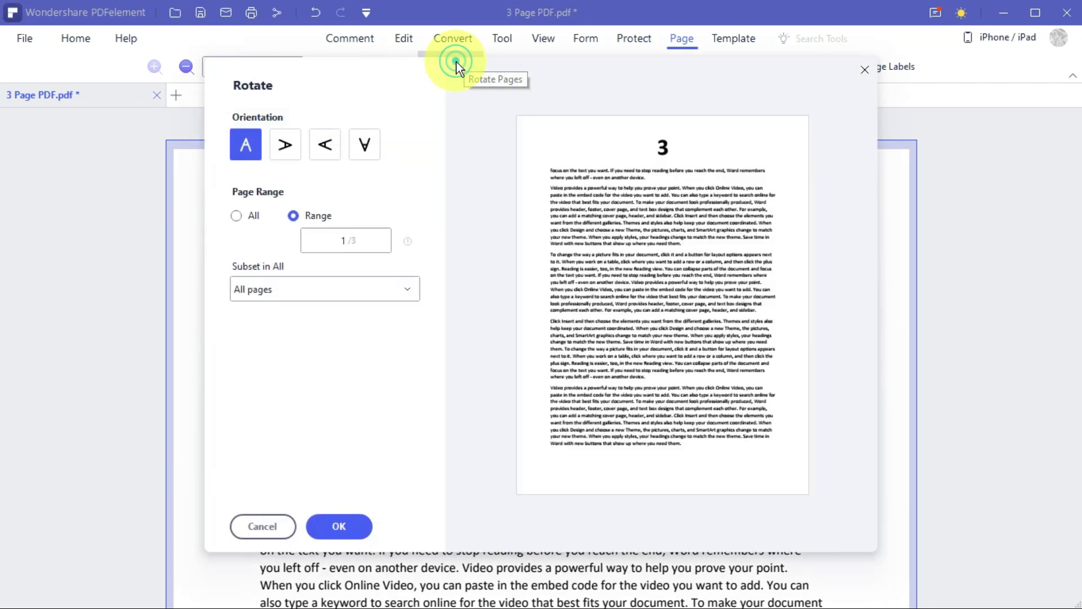
{"action": "left_click", "coordinate": [324, 147]}
{"action": "left_click", "coordinate": [363, 147]}
{"action": "left_click", "coordinate": [285, 149]}
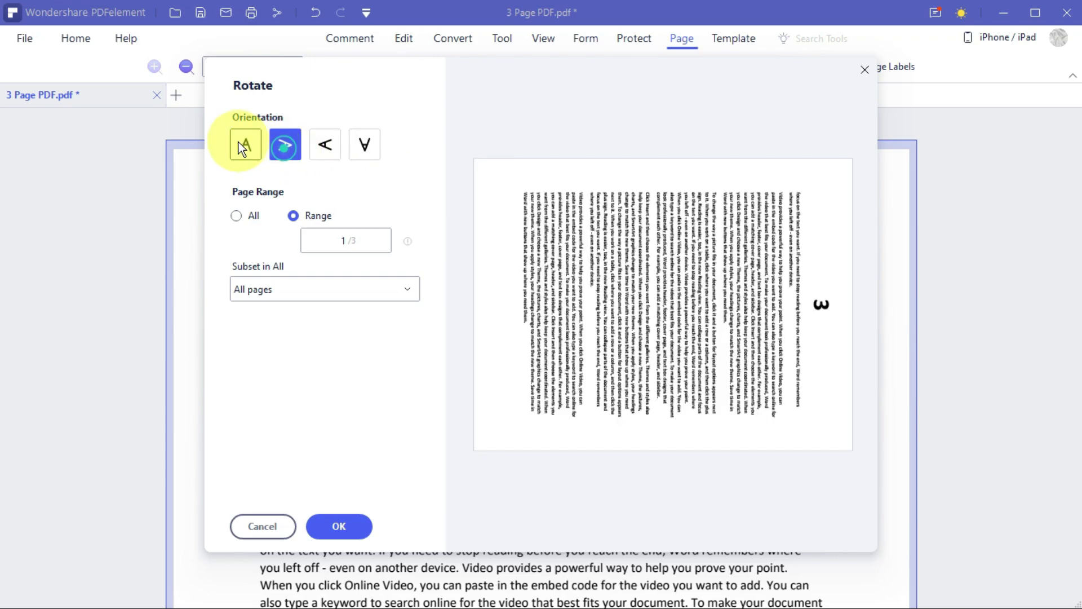
{"action": "left_click", "coordinate": [243, 144]}
{"action": "left_click", "coordinate": [265, 526]}
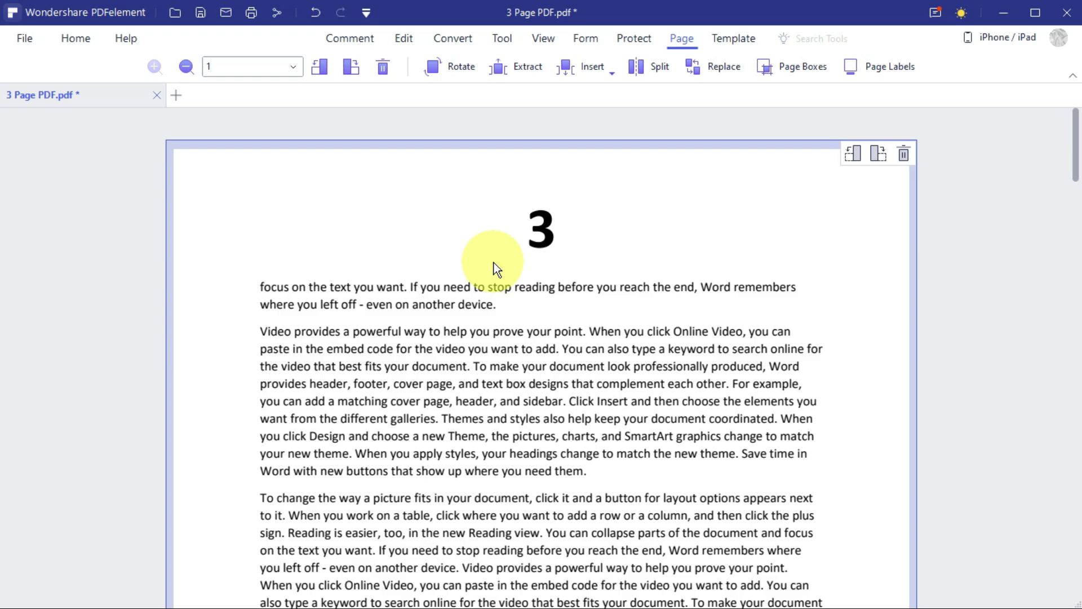
{"action": "scroll", "coordinate": [529, 265], "scroll_direction": "down", "scroll_amount": 15}
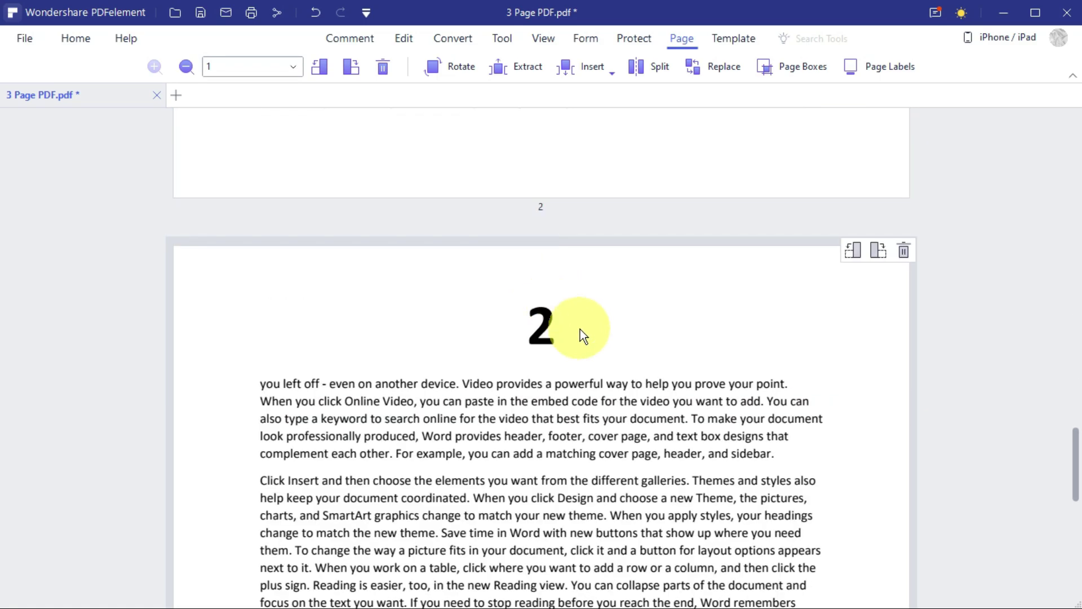
{"action": "scroll", "coordinate": [584, 330], "scroll_direction": "up", "scroll_amount": 15}
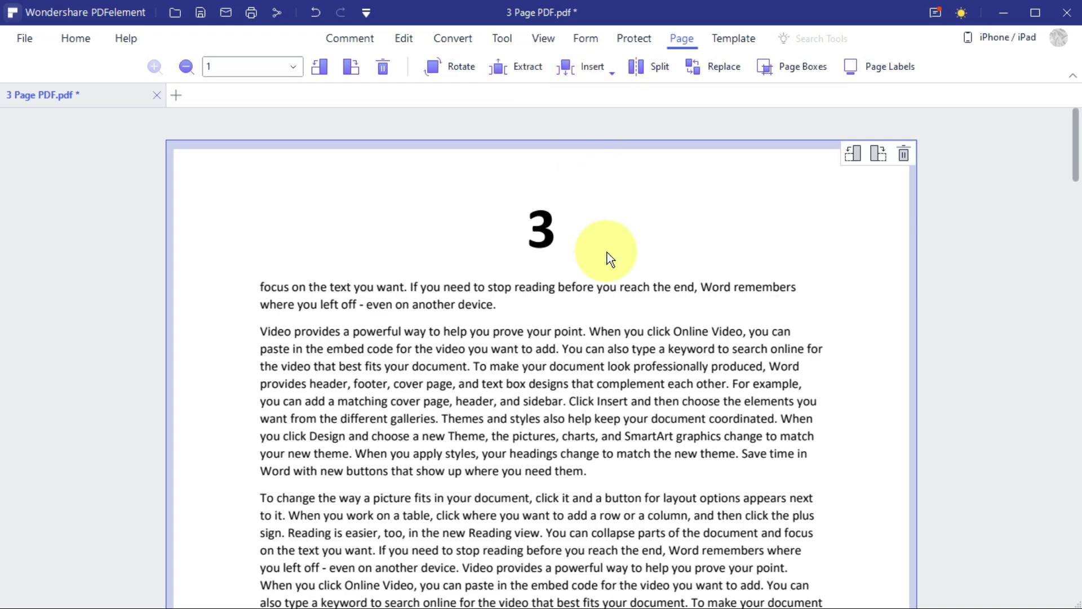
{"action": "scroll", "coordinate": [611, 282], "scroll_direction": "down", "scroll_amount": 15}
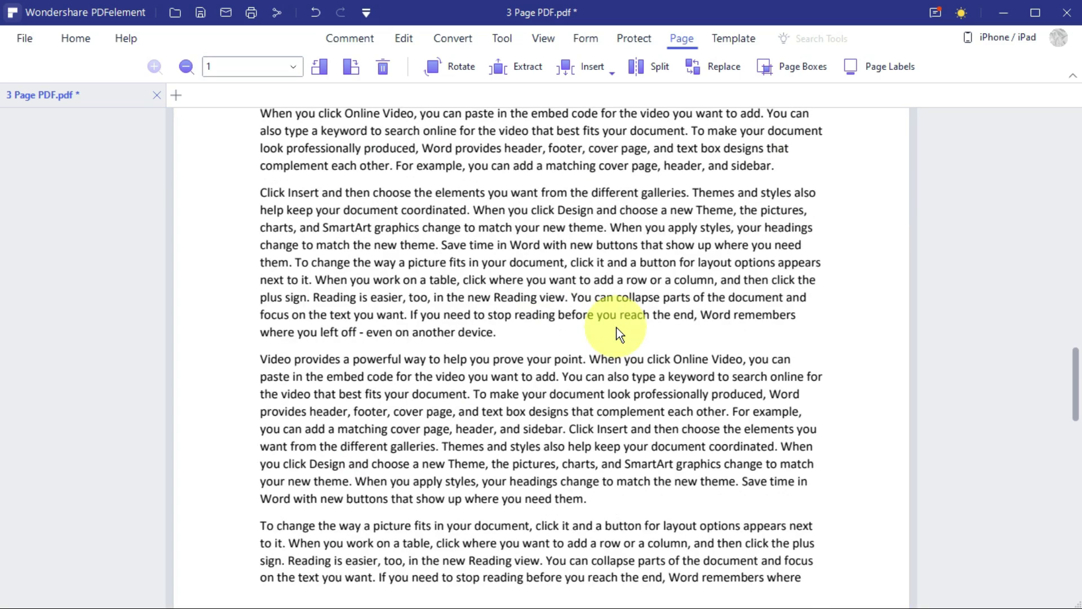
{"action": "scroll", "coordinate": [615, 318], "scroll_direction": "down", "scroll_amount": 10}
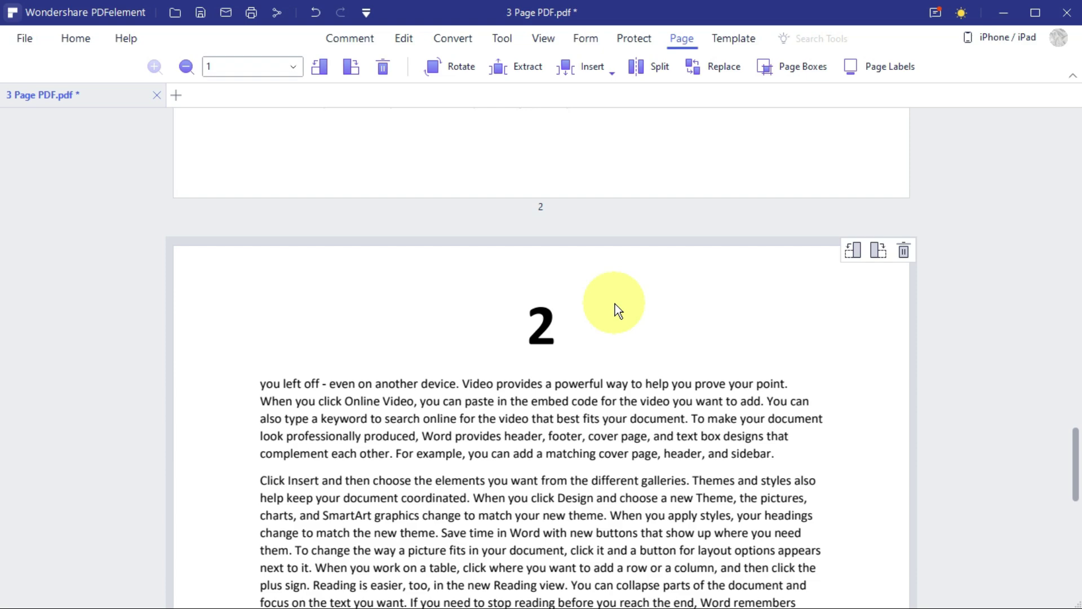
Insert one blank page at the Last Page position of 3 Page PDF.pdf.
{"action": "left_click", "coordinate": [592, 68]}
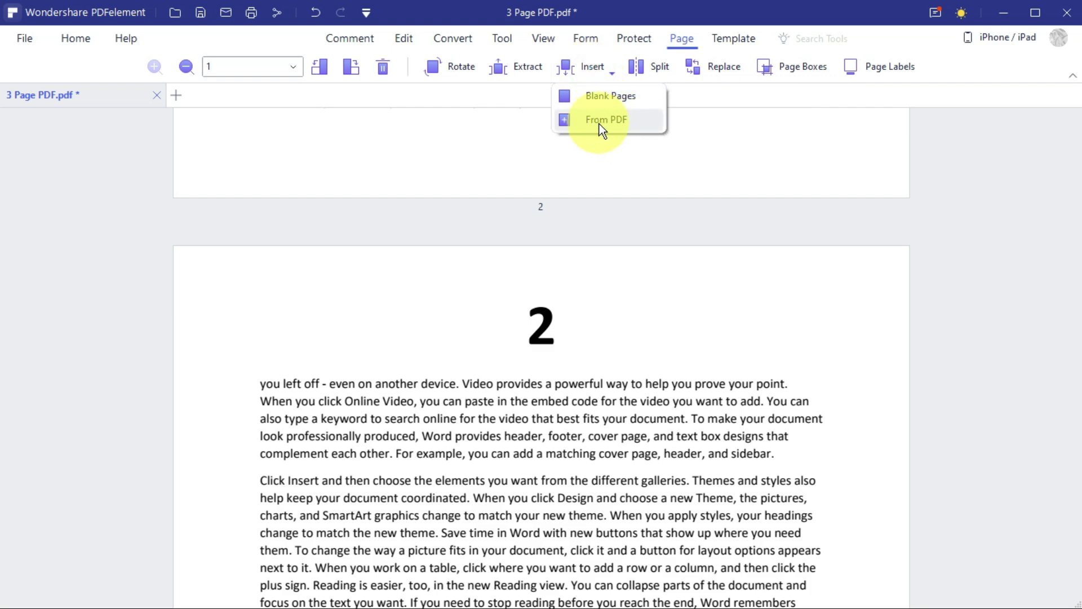
{"action": "left_click", "coordinate": [620, 96]}
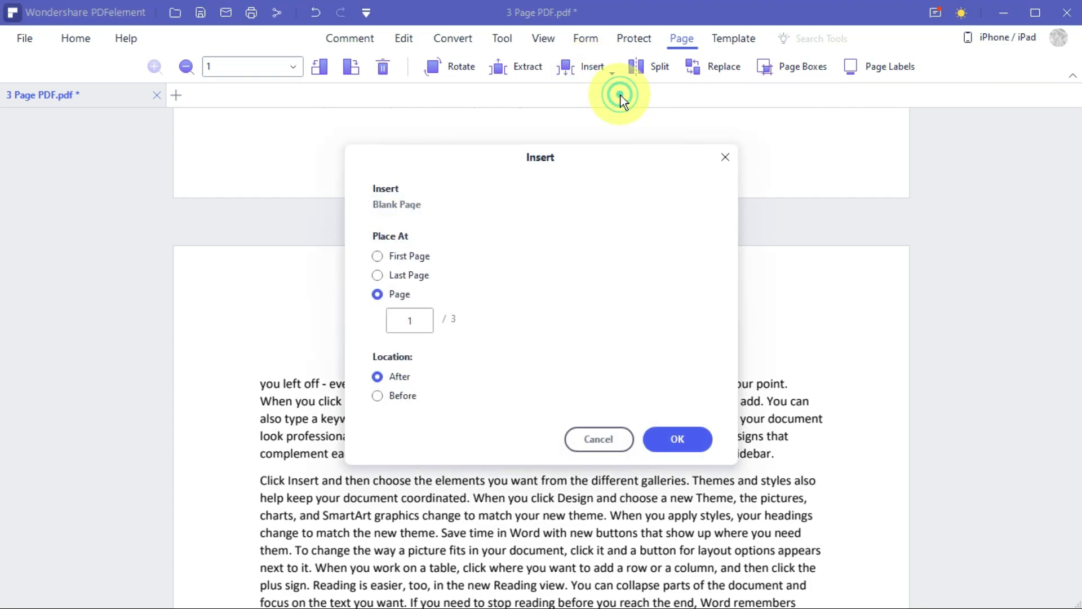
{"action": "left_click", "coordinate": [404, 278]}
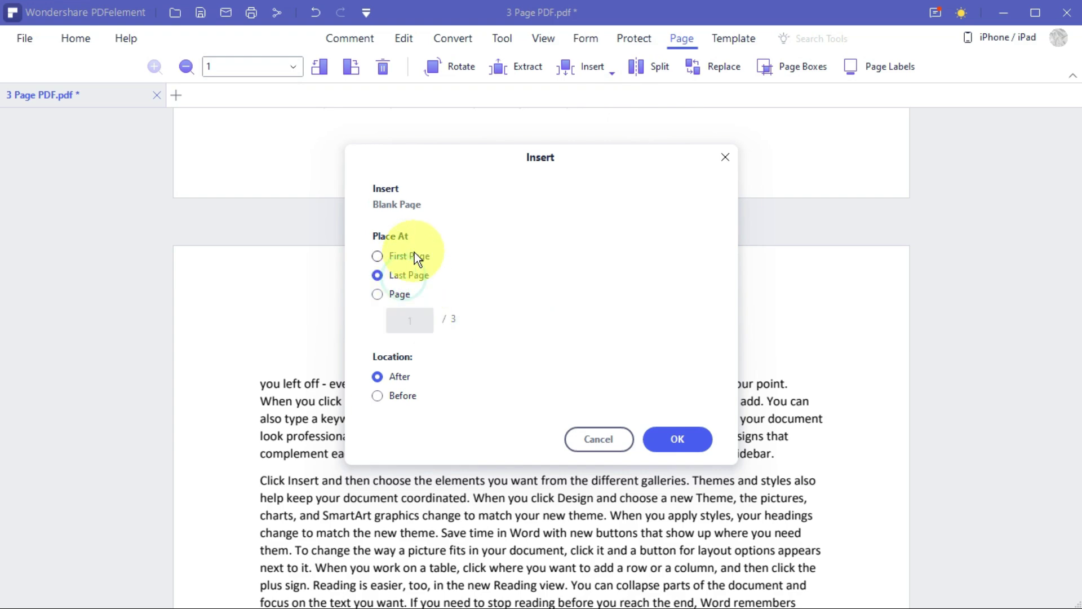
{"action": "left_click", "coordinate": [414, 254]}
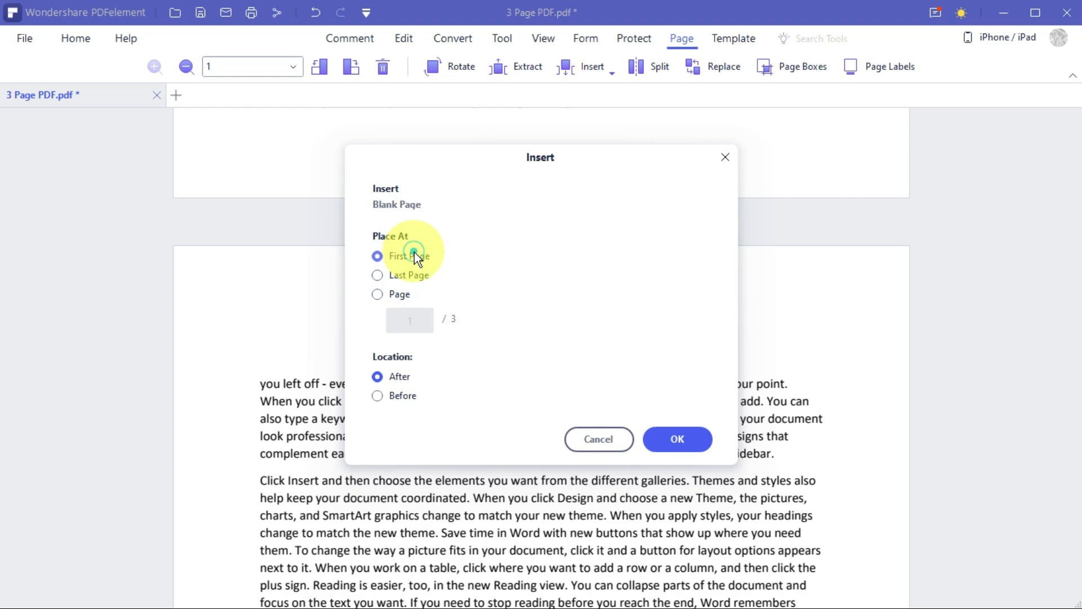
{"action": "left_click", "coordinate": [388, 295]}
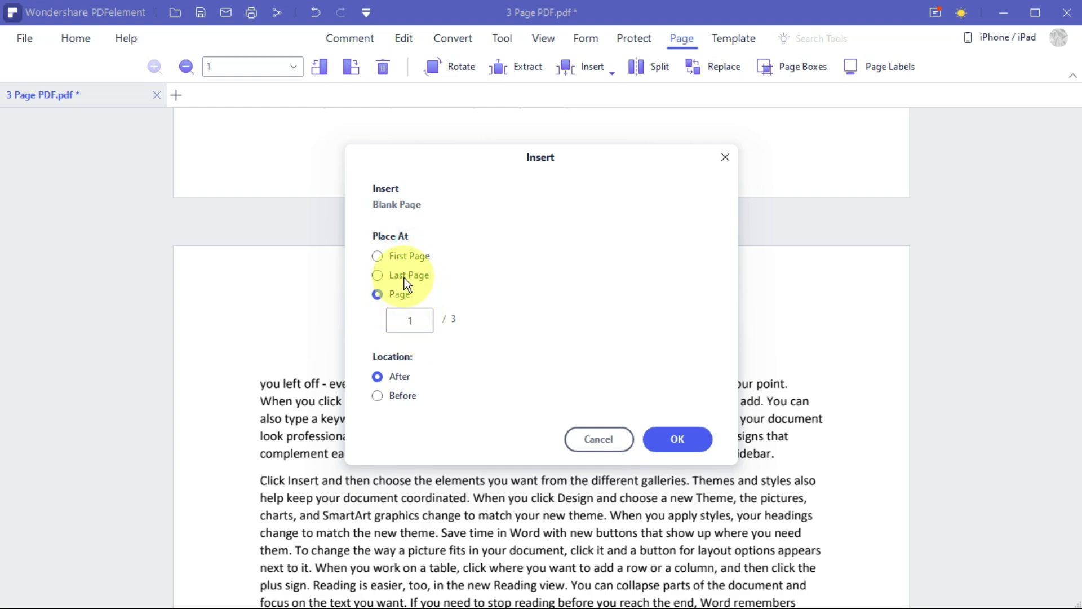
{"action": "left_click", "coordinate": [405, 277]}
{"action": "left_click", "coordinate": [410, 257]}
{"action": "left_click", "coordinate": [416, 279]}
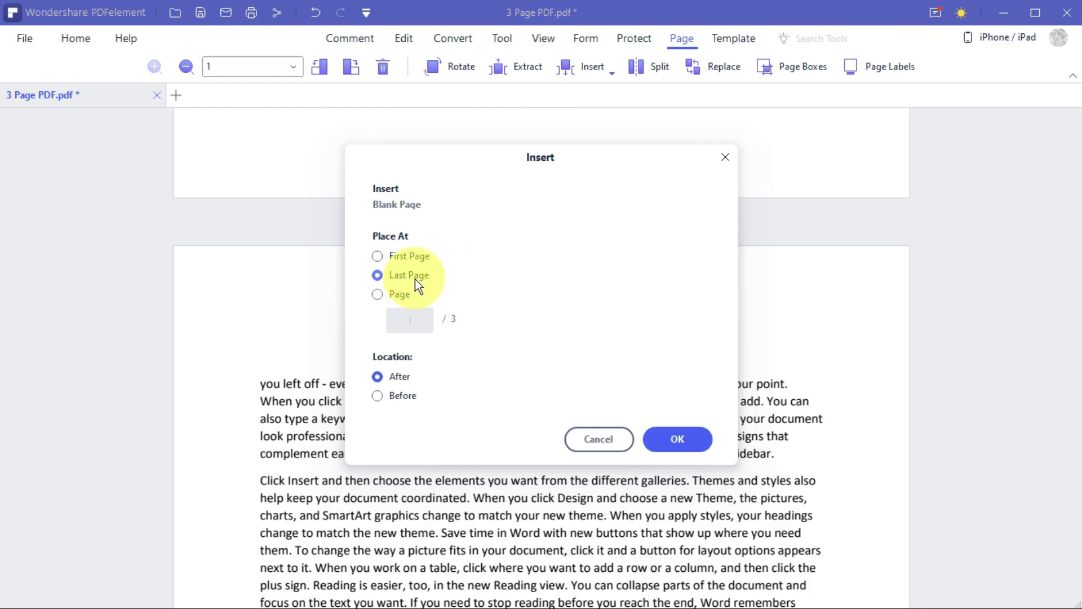
{"action": "left_click", "coordinate": [684, 441]}
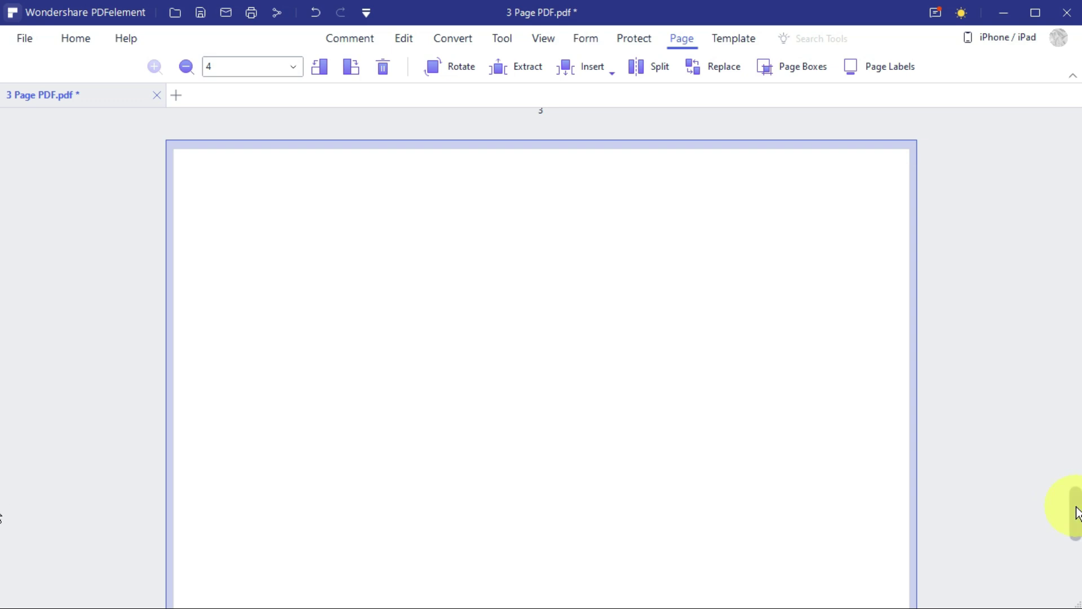
Insert the Resume PDF after page 4 so it becomes page 5.
{"action": "left_click_drag", "start_coordinate": [1077, 513], "coordinate": [1062, 557]}
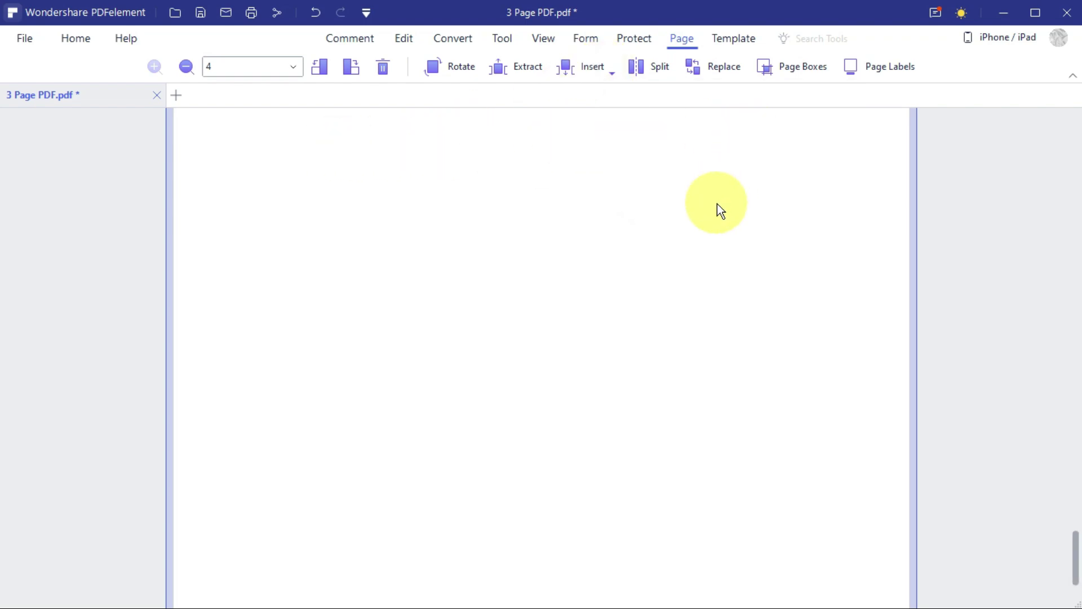
{"action": "left_click", "coordinate": [596, 67]}
{"action": "left_click", "coordinate": [636, 125]}
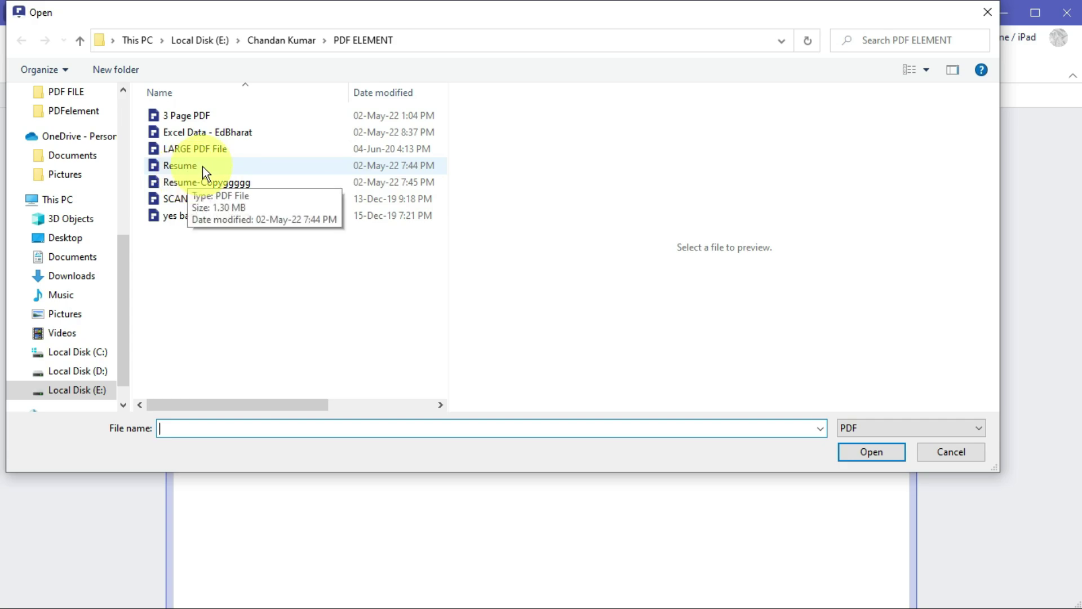
{"action": "left_click", "coordinate": [202, 167]}
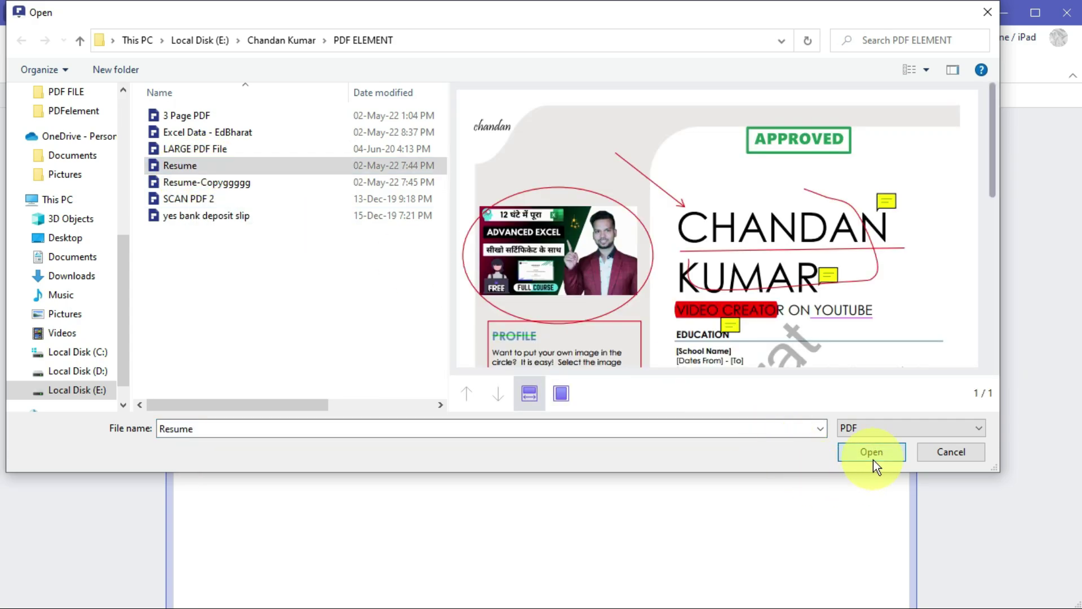
{"action": "left_click", "coordinate": [872, 454]}
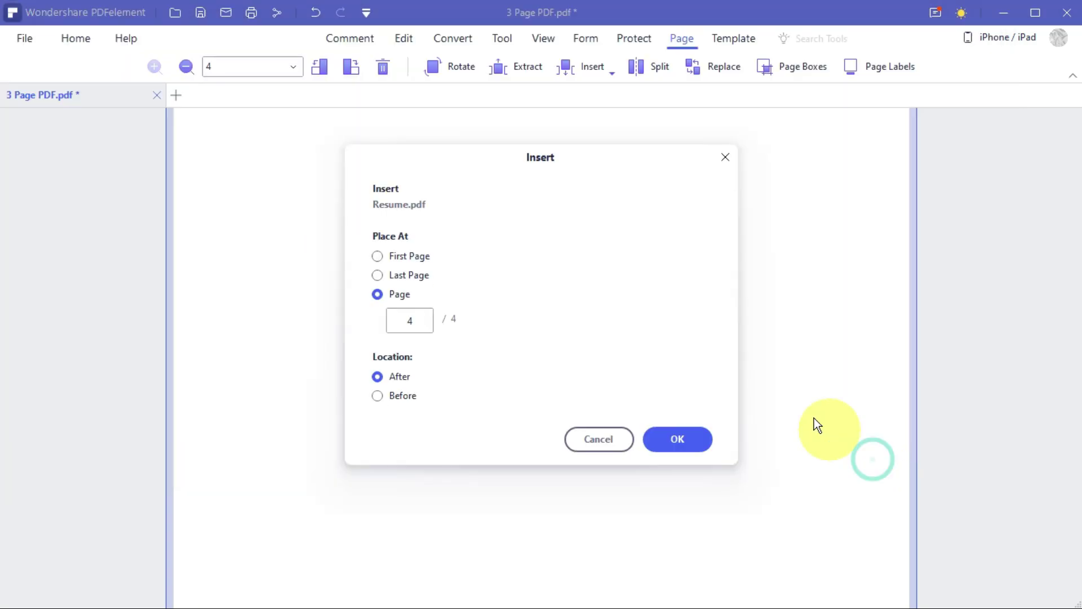
{"action": "left_click", "coordinate": [686, 445]}
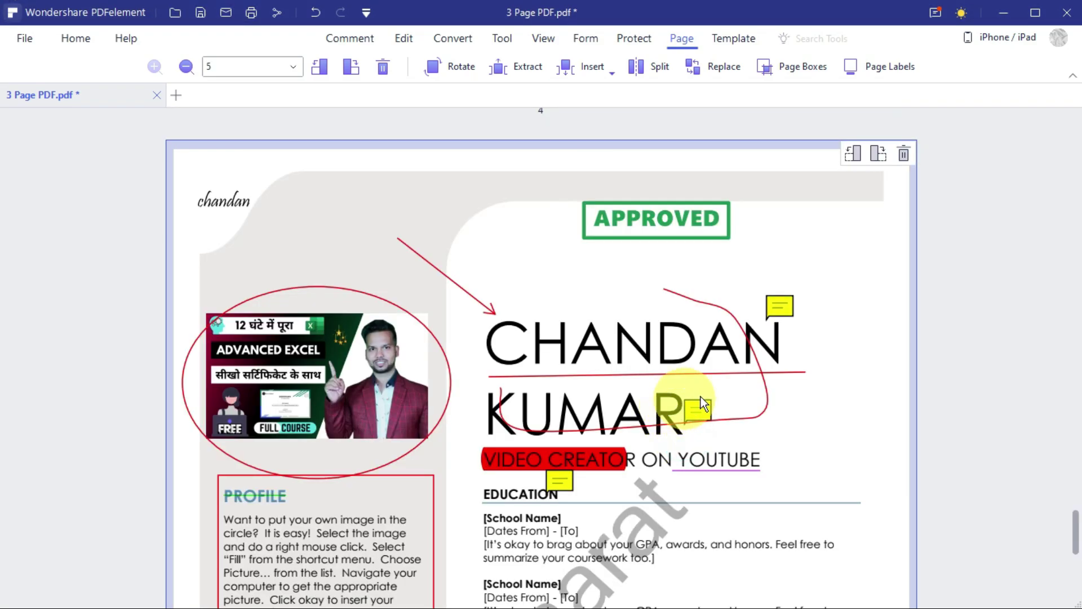
Check the new pages and save 3 Page PDF.pdf.
{"action": "scroll", "coordinate": [857, 397], "scroll_direction": "down", "scroll_amount": 8}
{"action": "scroll", "coordinate": [611, 408], "scroll_direction": "up", "scroll_amount": 5}
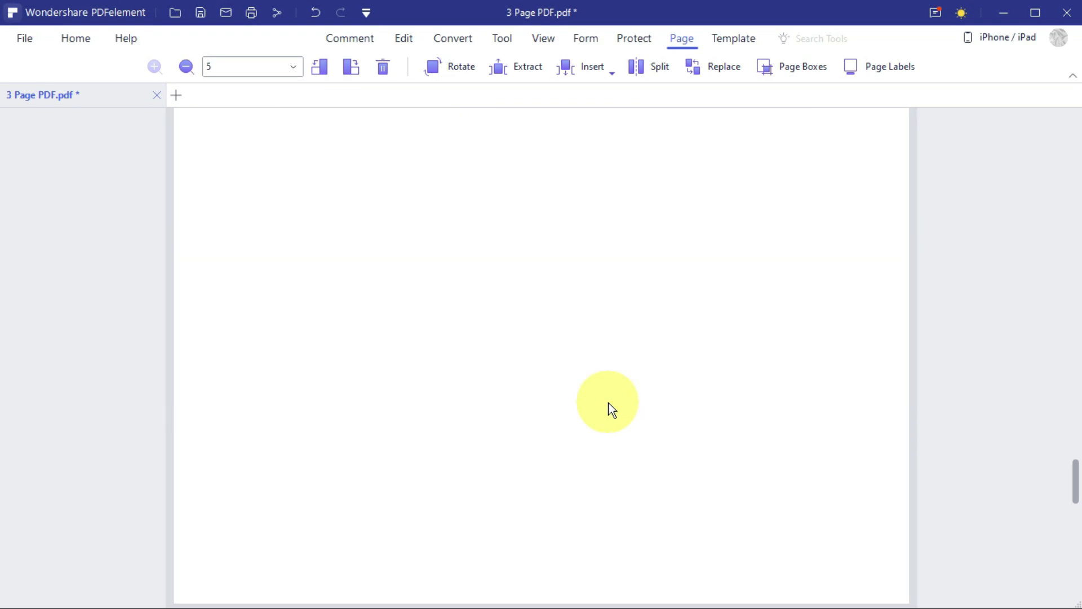
{"action": "scroll", "coordinate": [667, 420], "scroll_direction": "up", "scroll_amount": 15}
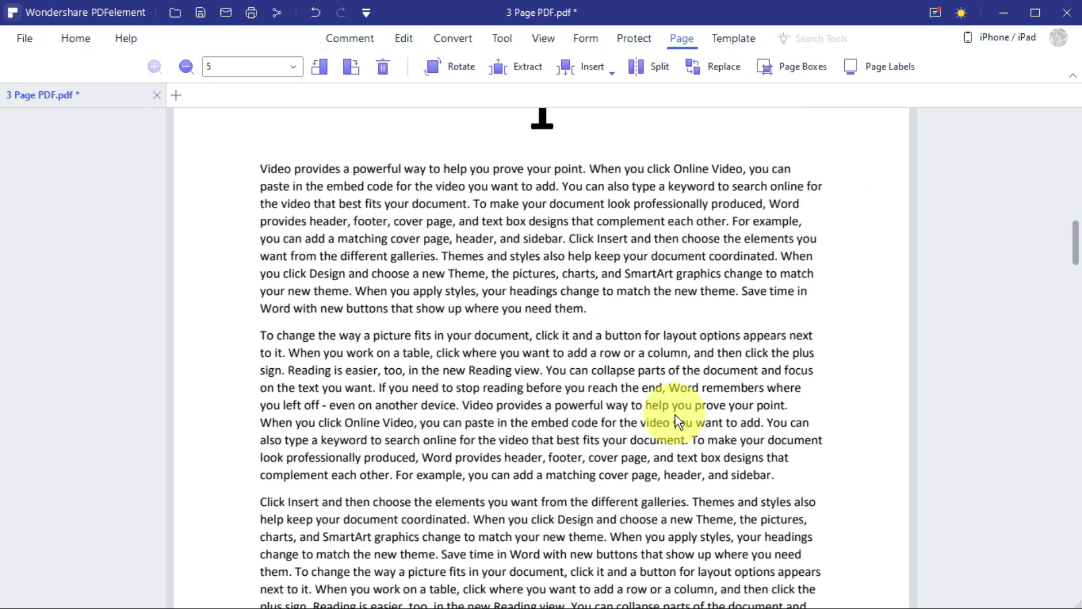
{"action": "left_click_drag", "start_coordinate": [1075, 116], "coordinate": [1069, 138]}
{"action": "key", "text": "ctrl+s"}
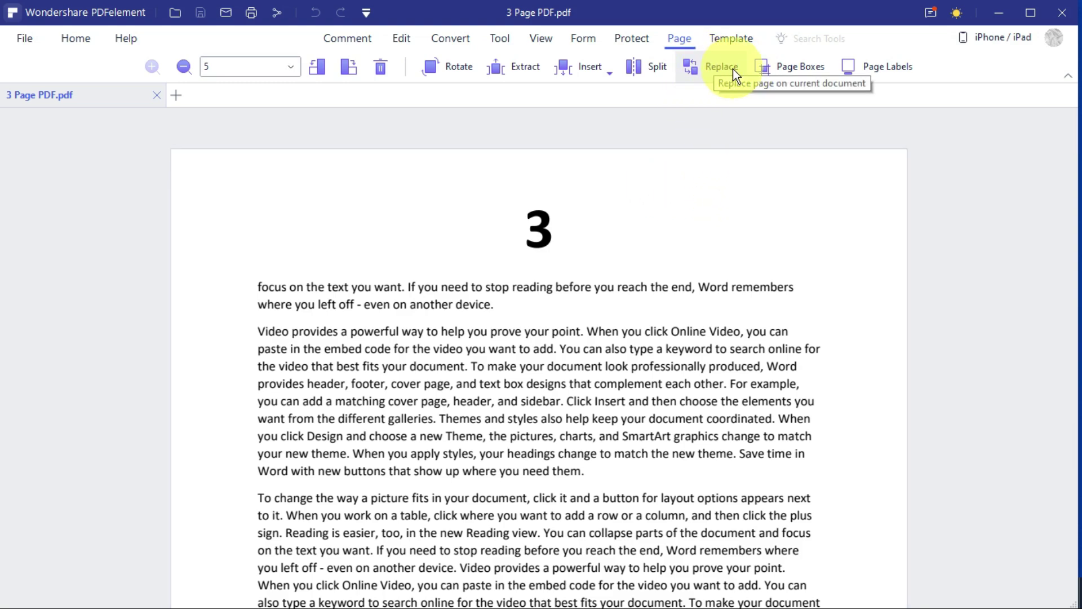
Set the page range to replace to page 4 through page 4.
{"action": "left_click_drag", "start_coordinate": [1064, 133], "coordinate": [1065, 442]}
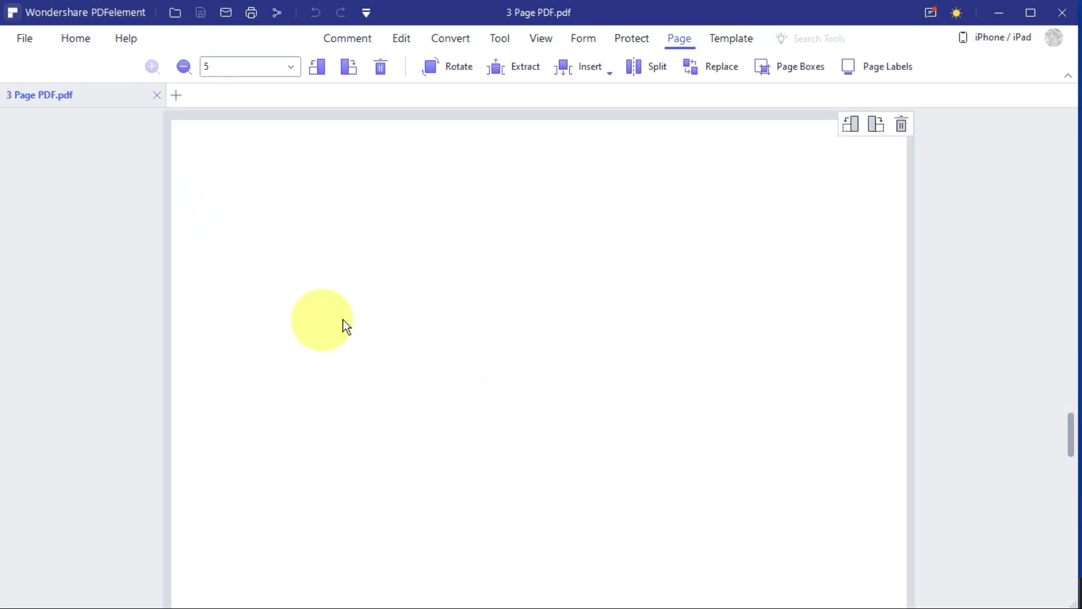
{"action": "scroll", "coordinate": [647, 363], "scroll_direction": "down", "scroll_amount": 10}
{"action": "scroll", "coordinate": [647, 364], "scroll_direction": "up", "scroll_amount": 5}
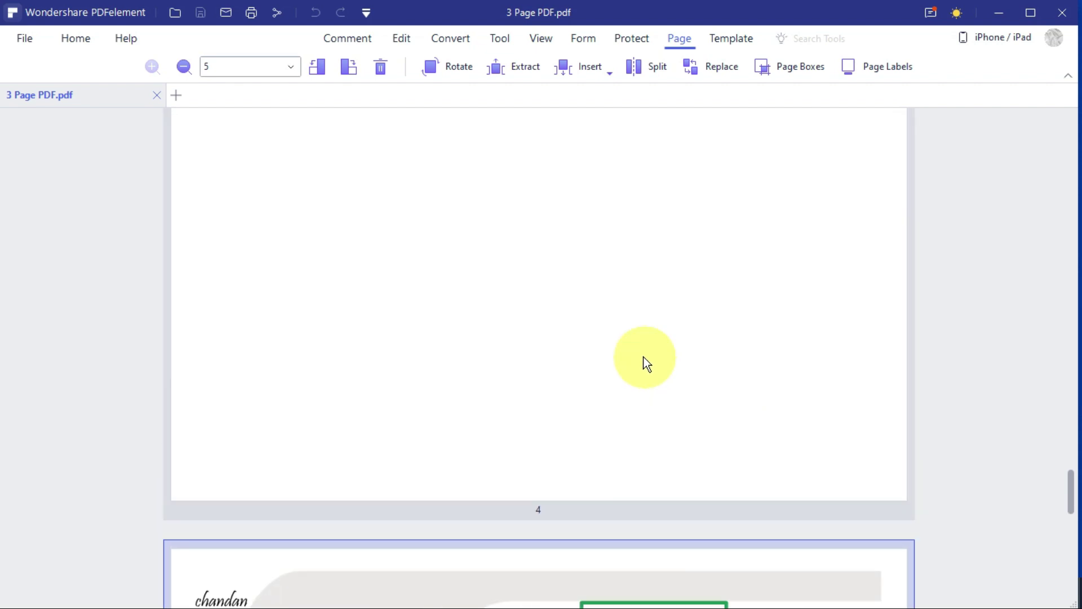
{"action": "scroll", "coordinate": [643, 353], "scroll_direction": "up", "scroll_amount": 5}
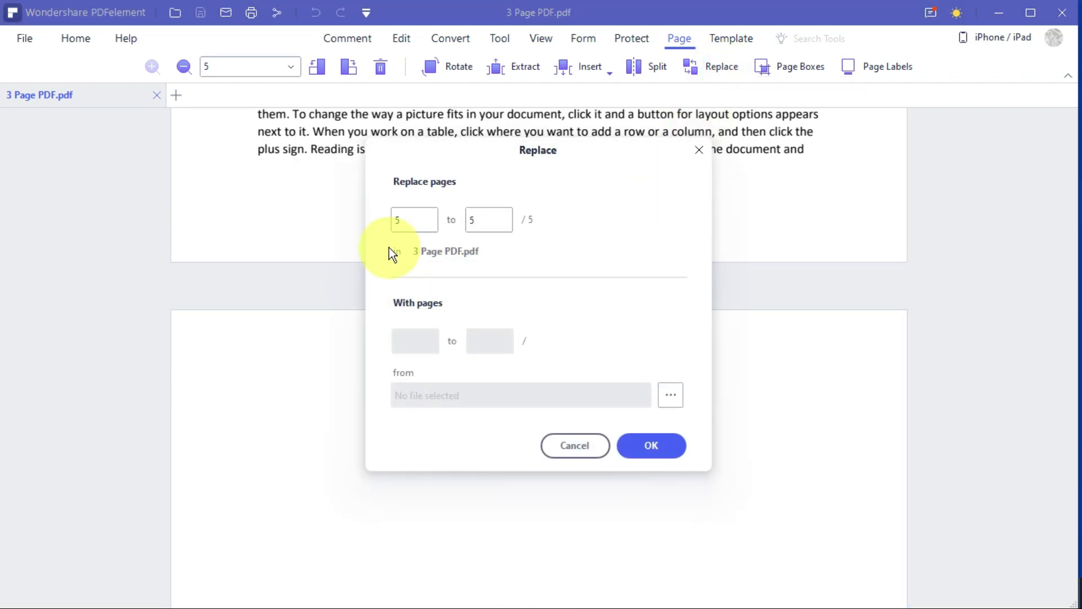
{"action": "double_click", "coordinate": [411, 223]}
{"action": "type", "text": "4"}
{"action": "double_click", "coordinate": [477, 219]}
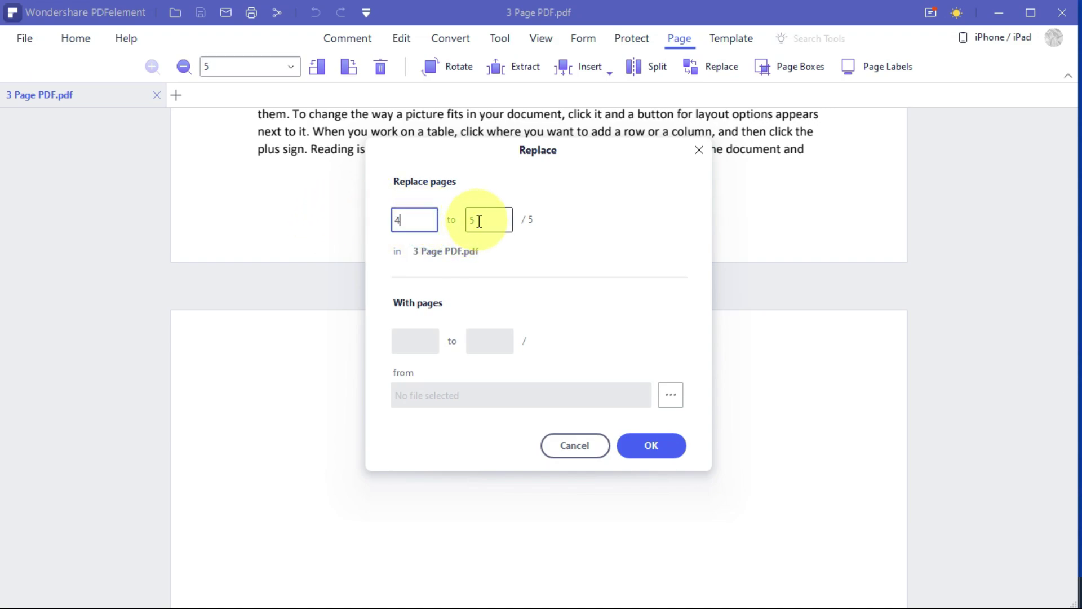
{"action": "type", "text": "4"}
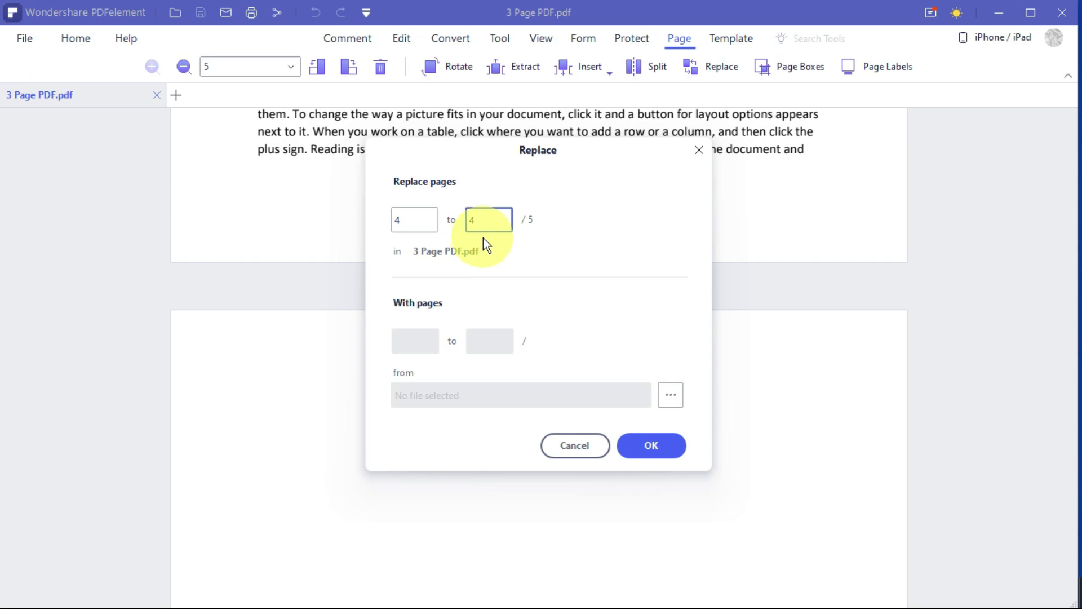
Replace page 4 with the scanned page from SCAN PDF 2.pdf.
{"action": "left_click", "coordinate": [670, 397]}
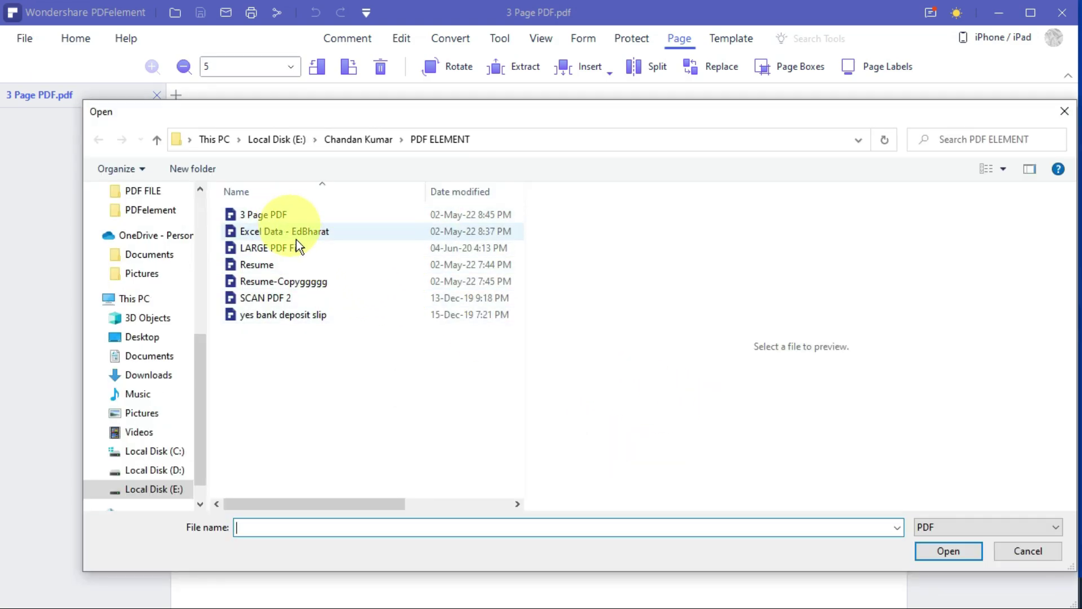
{"action": "left_click", "coordinate": [242, 298]}
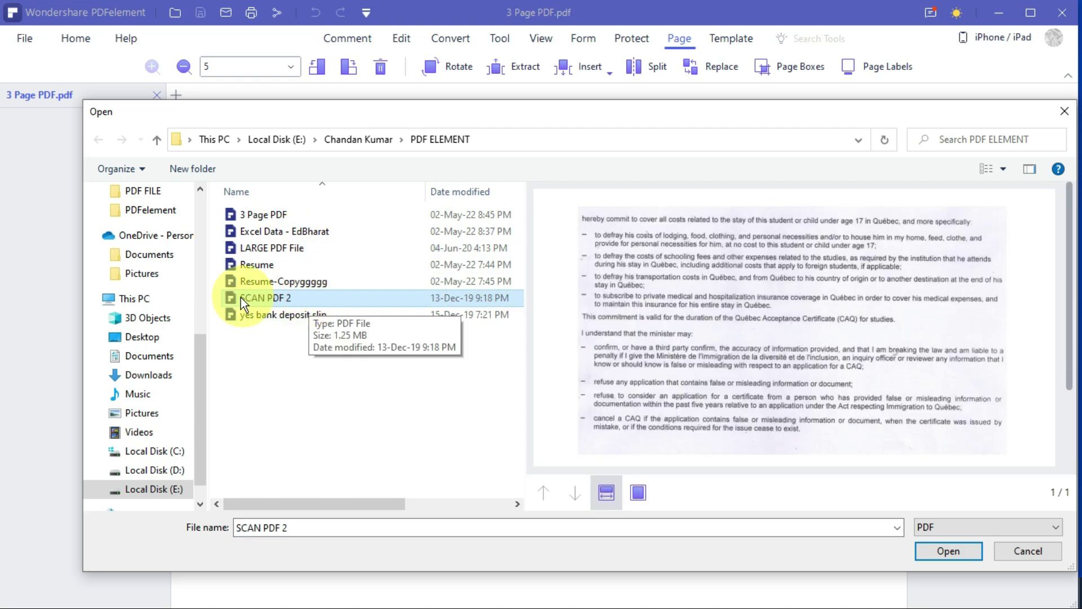
{"action": "left_click", "coordinate": [946, 554]}
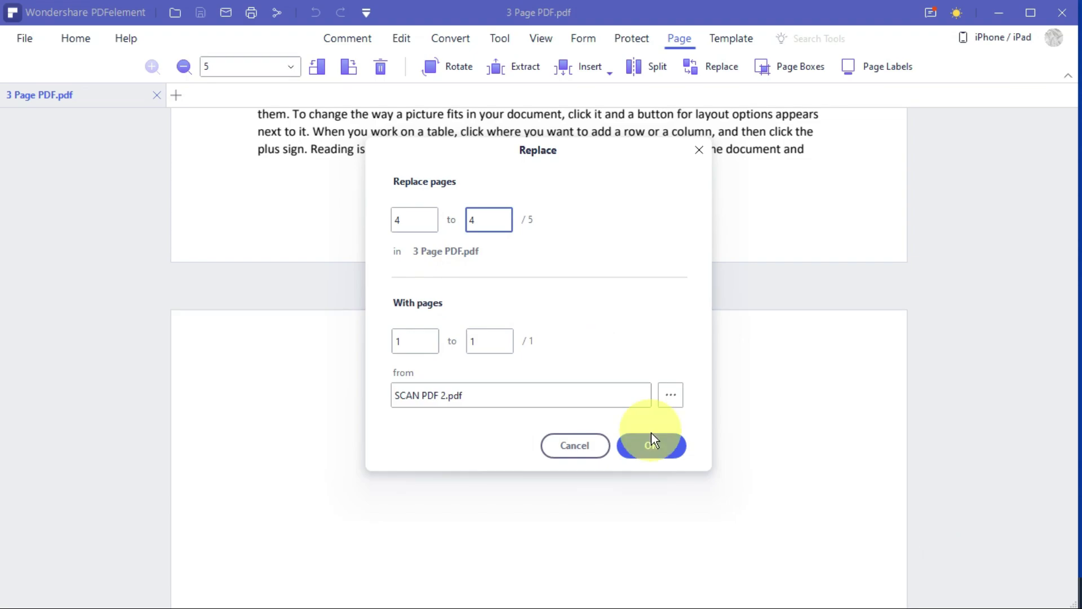
{"action": "left_click", "coordinate": [651, 444]}
{"action": "scroll", "coordinate": [736, 395], "scroll_direction": "up", "scroll_amount": 5}
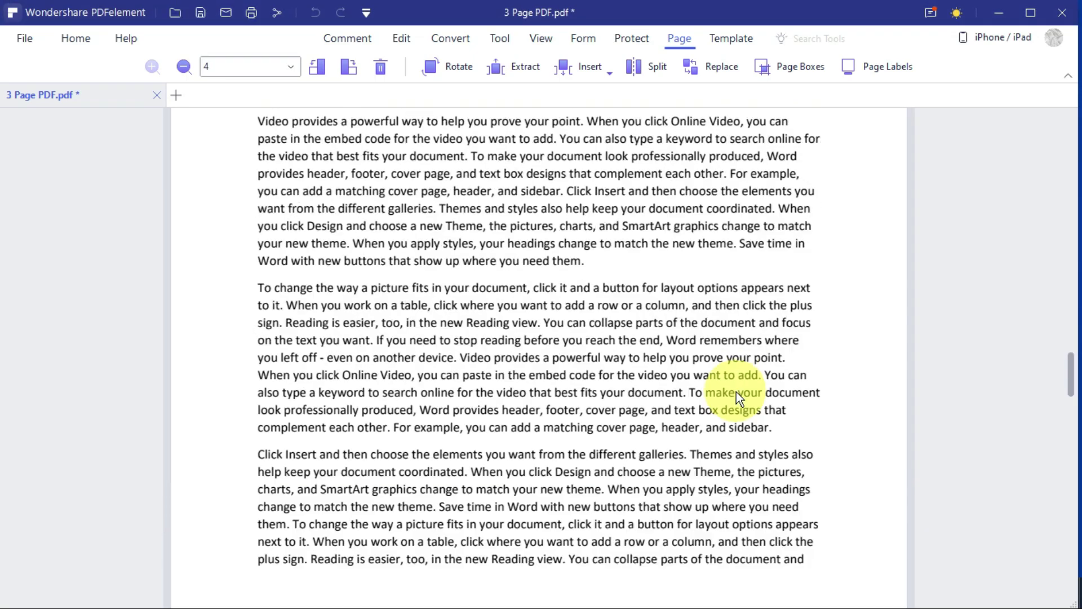
Scroll through the document to check the replaced scanned page 4.
{"action": "scroll", "coordinate": [533, 367], "scroll_direction": "down", "scroll_amount": 10}
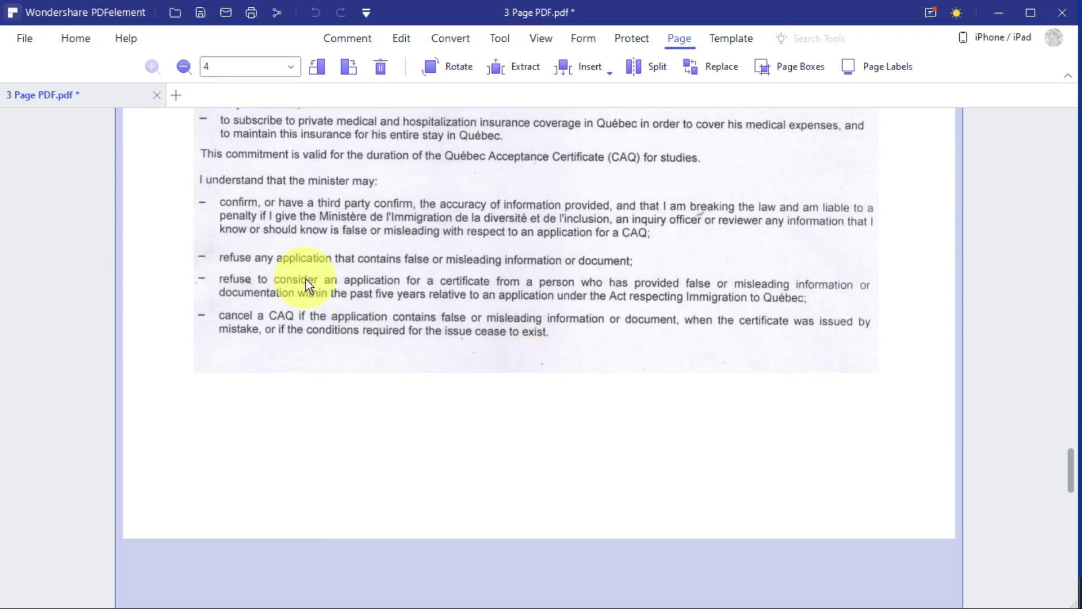
{"action": "scroll", "coordinate": [315, 291], "scroll_direction": "down", "scroll_amount": 5}
{"action": "scroll", "coordinate": [395, 321], "scroll_direction": "up", "scroll_amount": 8}
{"action": "scroll", "coordinate": [496, 297], "scroll_direction": "down", "scroll_amount": 8}
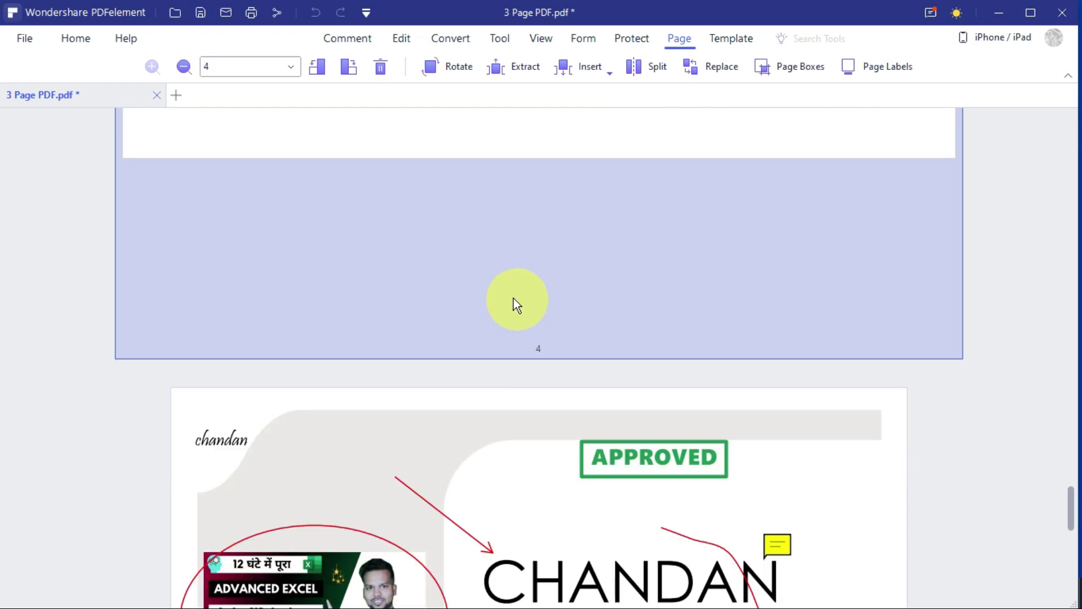
{"action": "scroll", "coordinate": [512, 298], "scroll_direction": "up", "scroll_amount": 5}
{"action": "scroll", "coordinate": [512, 297], "scroll_direction": "down", "scroll_amount": 5}
{"action": "scroll", "coordinate": [511, 296], "scroll_direction": "up", "scroll_amount": 10}
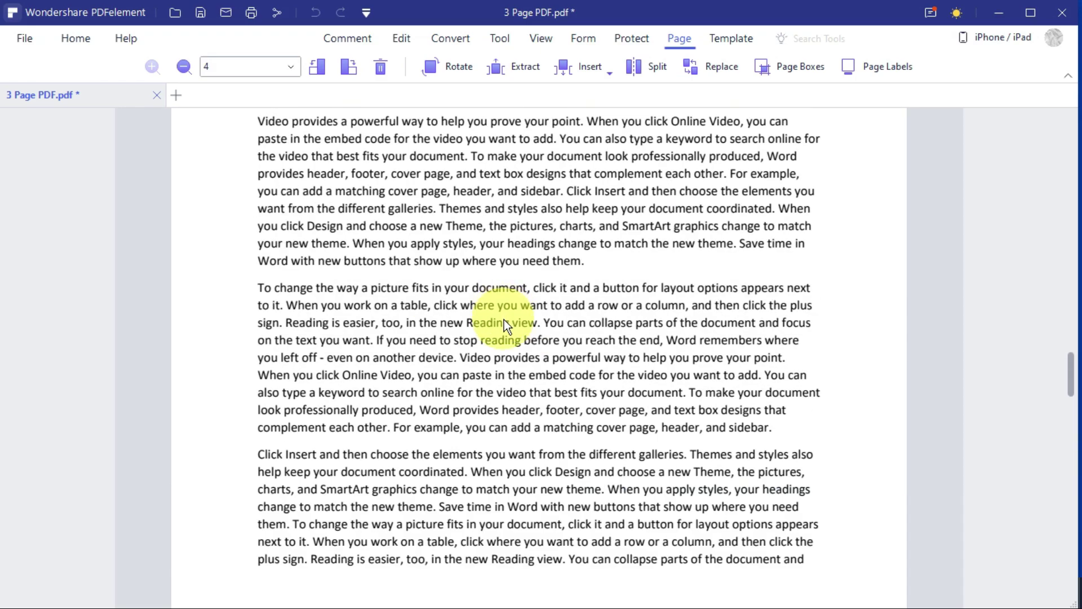
{"action": "scroll", "coordinate": [563, 291], "scroll_direction": "down", "scroll_amount": 1}
{"action": "scroll", "coordinate": [624, 263], "scroll_direction": "up", "scroll_amount": 5}
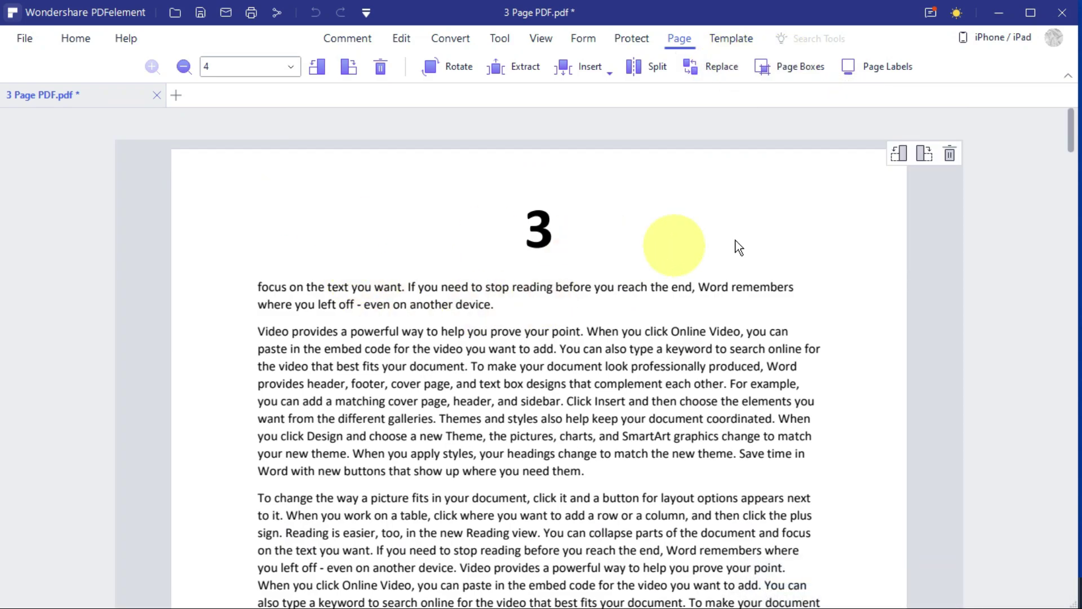
Delete page 3, the page headed by the big 3.
{"action": "left_click", "coordinate": [776, 207]}
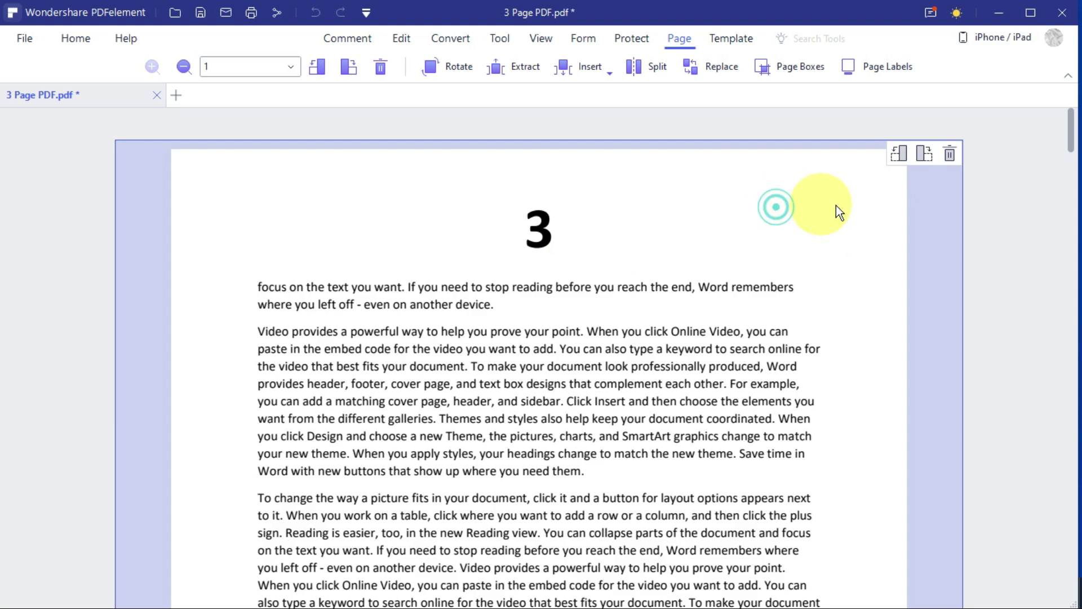
{"action": "left_click", "coordinate": [948, 153]}
{"action": "left_click", "coordinate": [680, 337]}
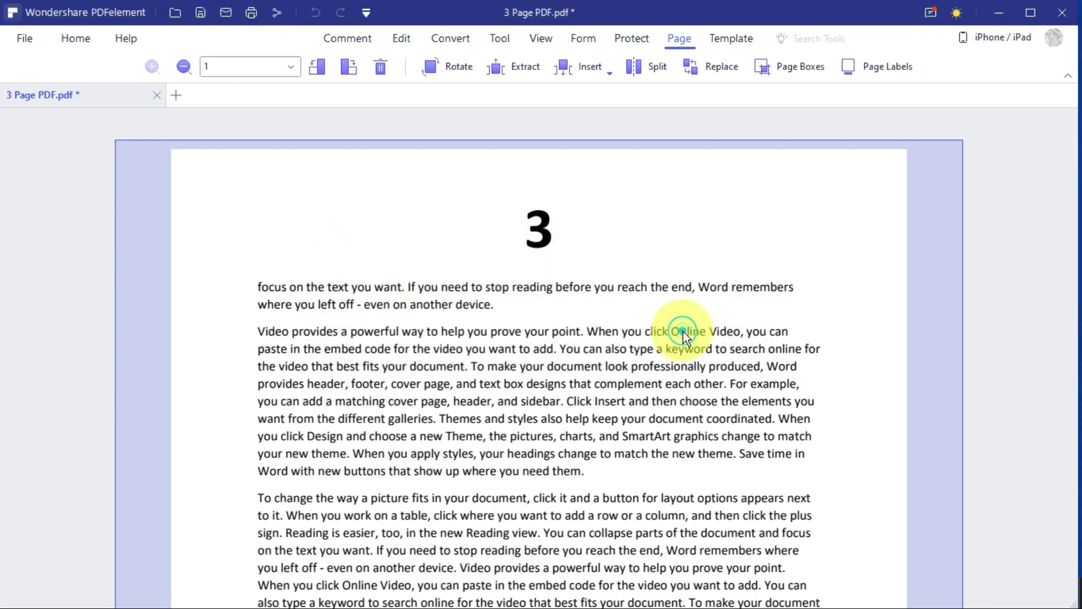
{"action": "scroll", "coordinate": [477, 329], "scroll_direction": "down", "scroll_amount": 5}
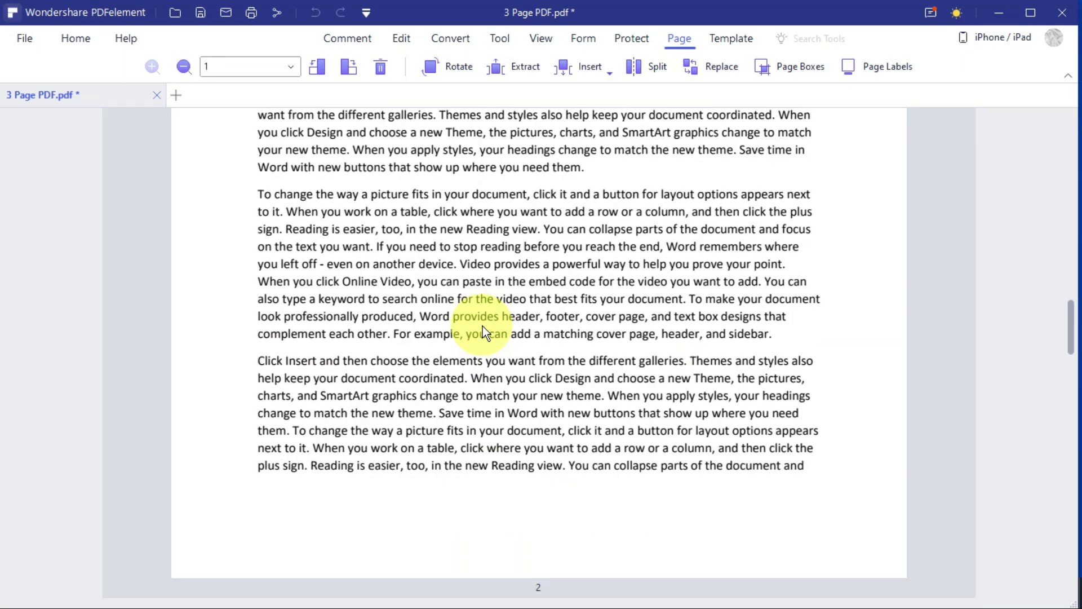
{"action": "scroll", "coordinate": [483, 333], "scroll_direction": "down", "scroll_amount": 5}
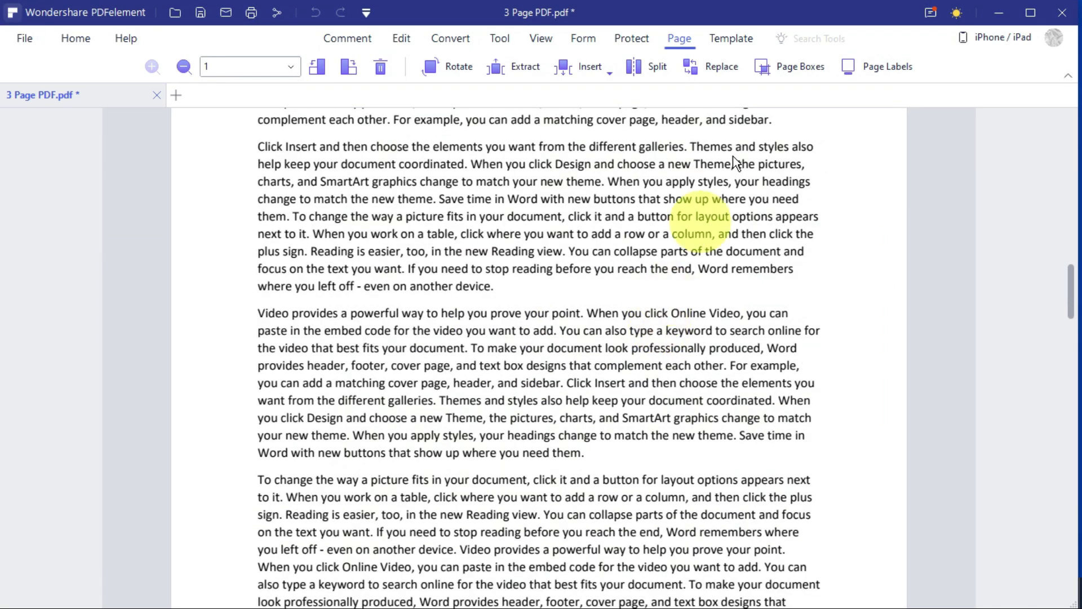
Filter the Template Mall to Resume templates and open Resume - Crisp for editing.
{"action": "left_click", "coordinate": [734, 41]}
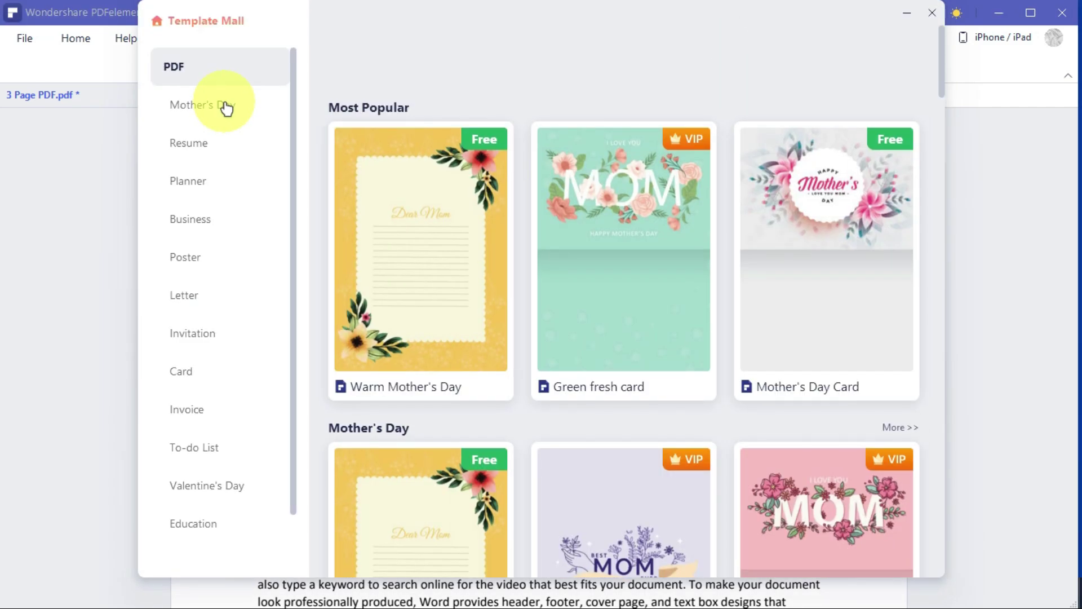
{"action": "left_click", "coordinate": [230, 153]}
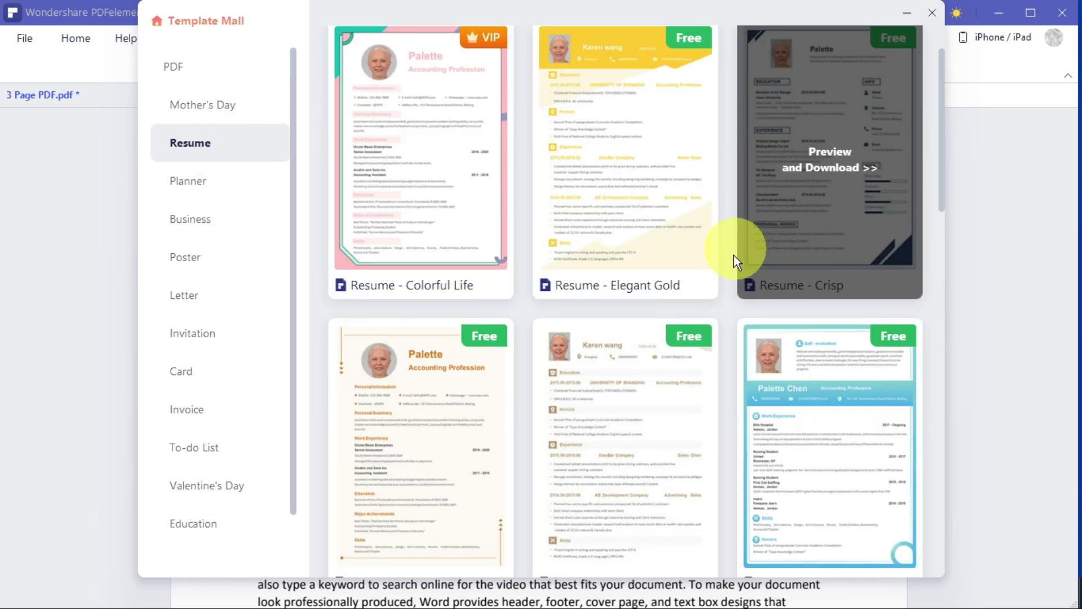
{"action": "scroll", "coordinate": [737, 254], "scroll_direction": "down", "scroll_amount": 4}
{"action": "scroll", "coordinate": [543, 299], "scroll_direction": "down", "scroll_amount": 7}
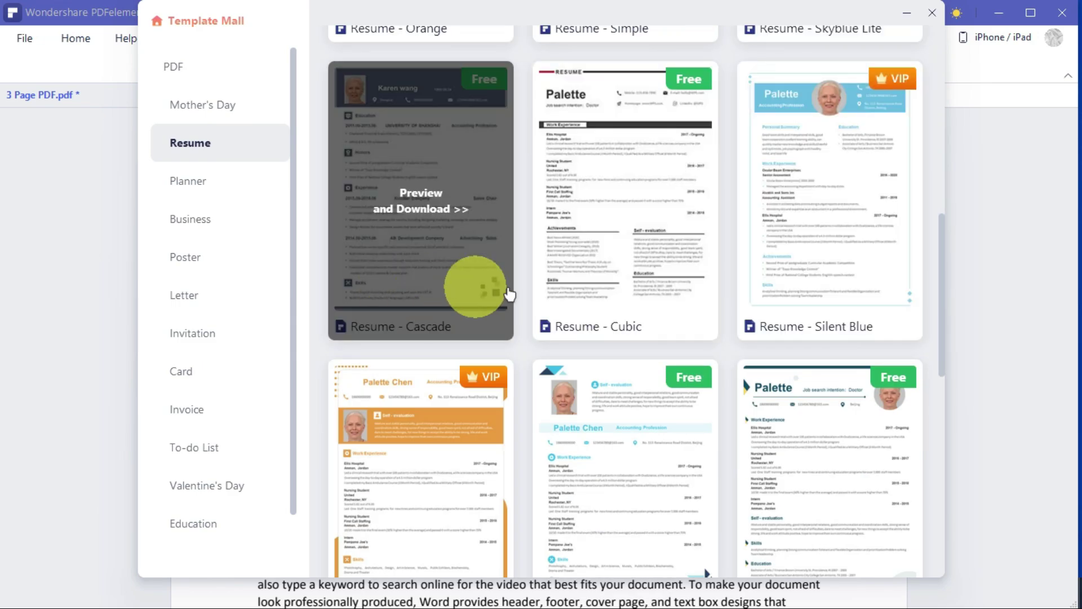
{"action": "scroll", "coordinate": [640, 295], "scroll_direction": "down", "scroll_amount": 5}
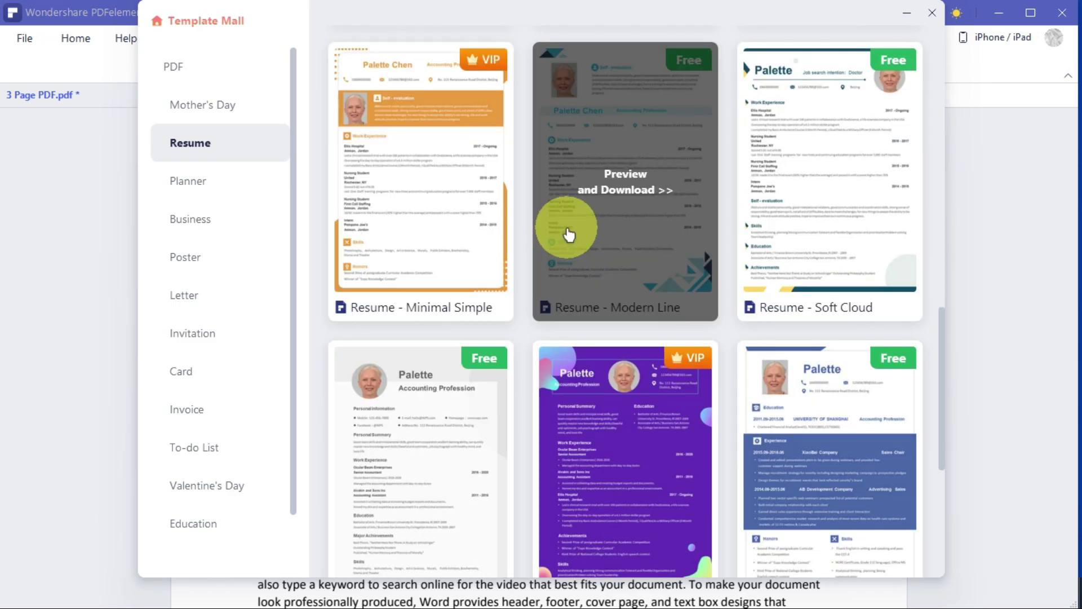
{"action": "scroll", "coordinate": [643, 254], "scroll_direction": "up", "scroll_amount": 15}
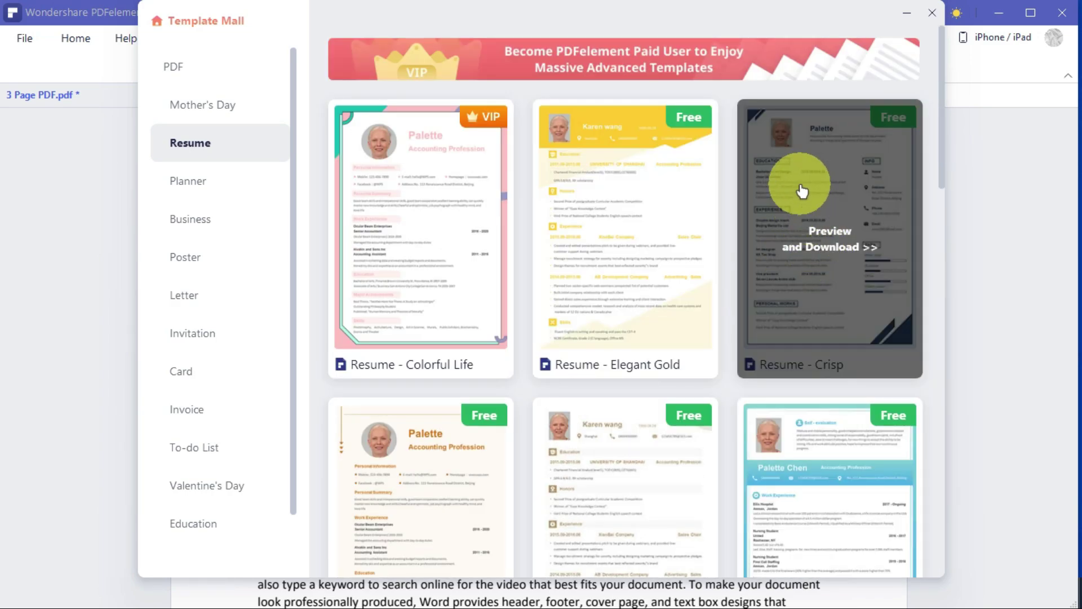
{"action": "left_click", "coordinate": [800, 184]}
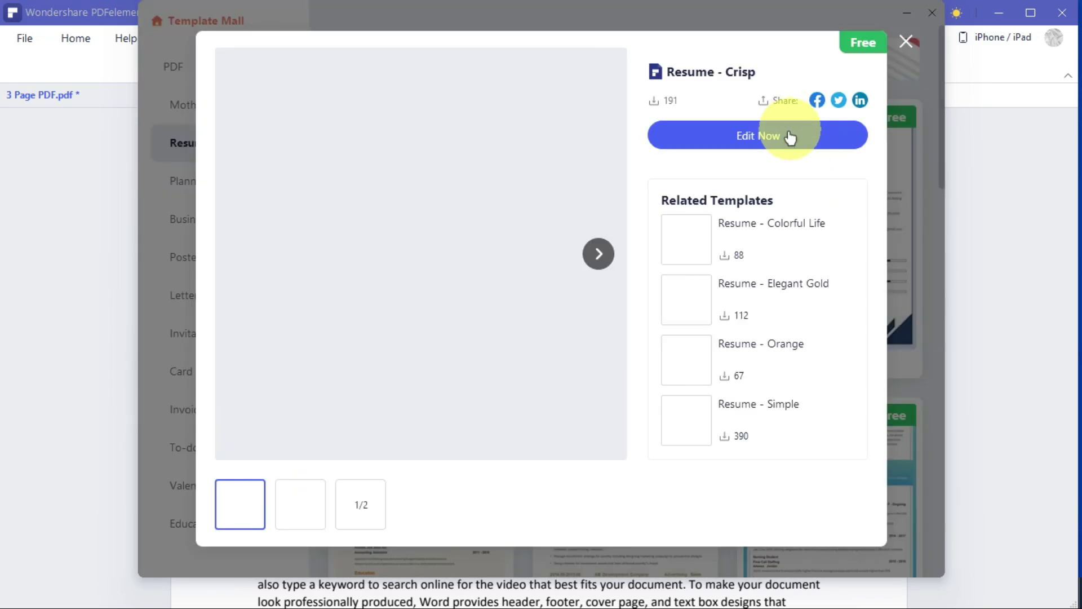
{"action": "left_click", "coordinate": [723, 142]}
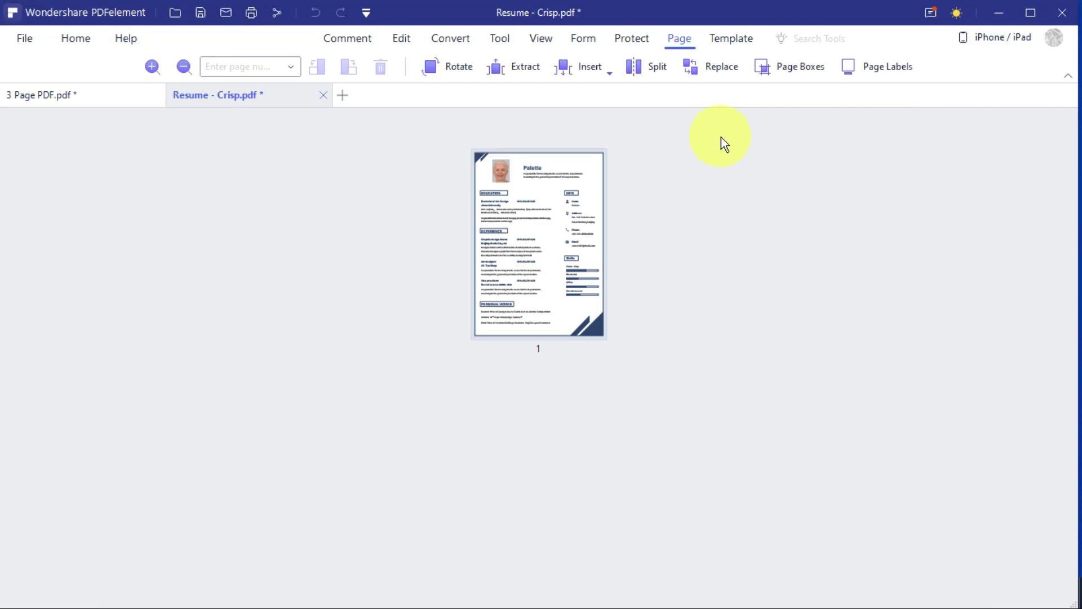
Scroll over the Resume - Crisp template page to review it.
{"action": "scroll", "coordinate": [733, 306], "scroll_direction": "up", "scroll_amount": 3}
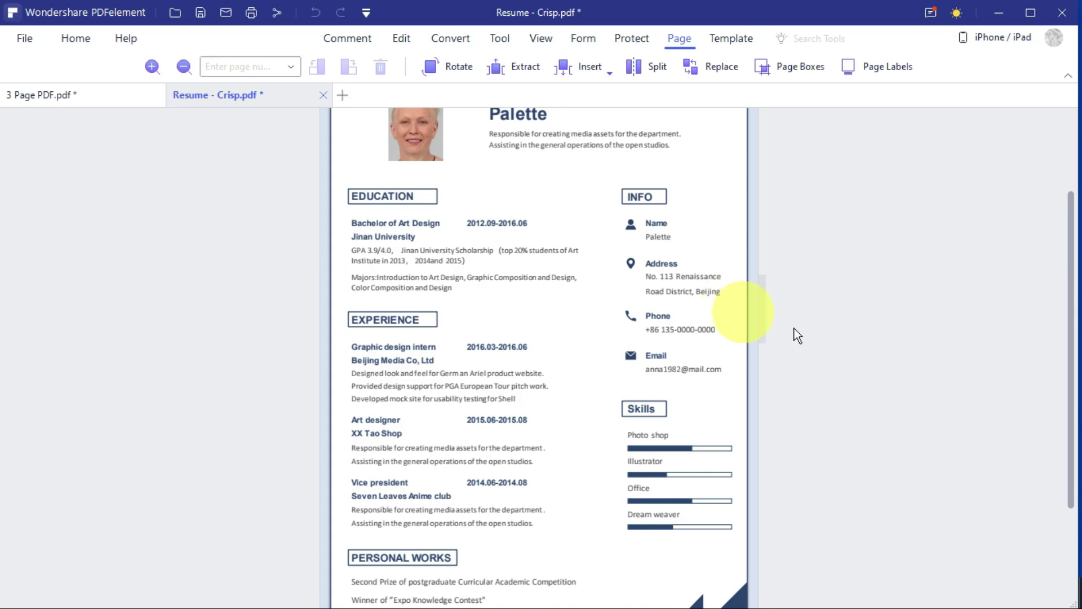
{"action": "scroll", "coordinate": [853, 340], "scroll_direction": "up", "scroll_amount": 2}
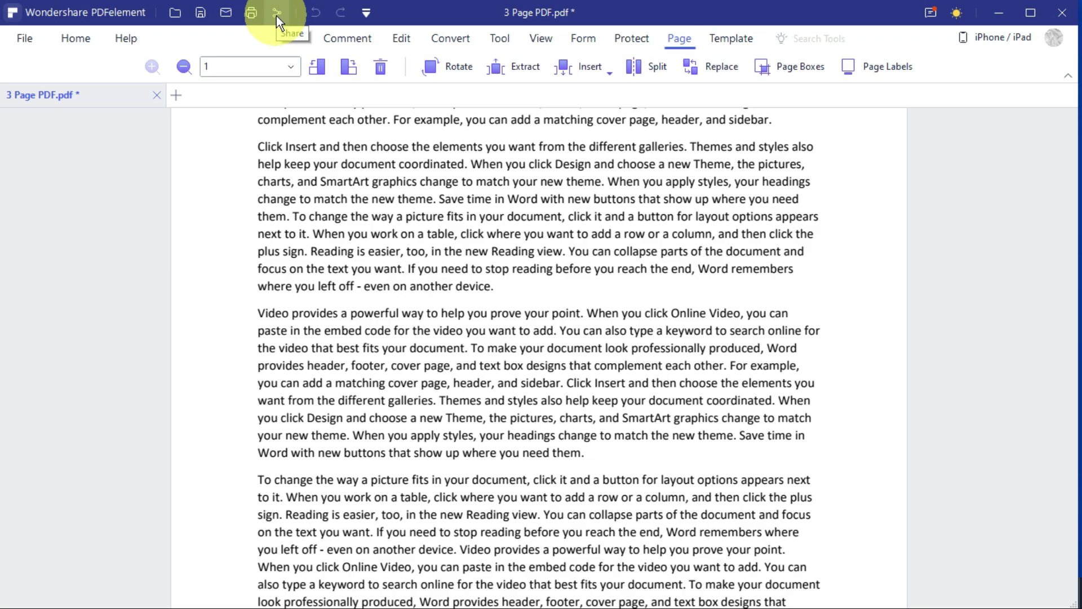
Go to the Home start page with its Recent files list from the File menu.
{"action": "left_click", "coordinate": [22, 40]}
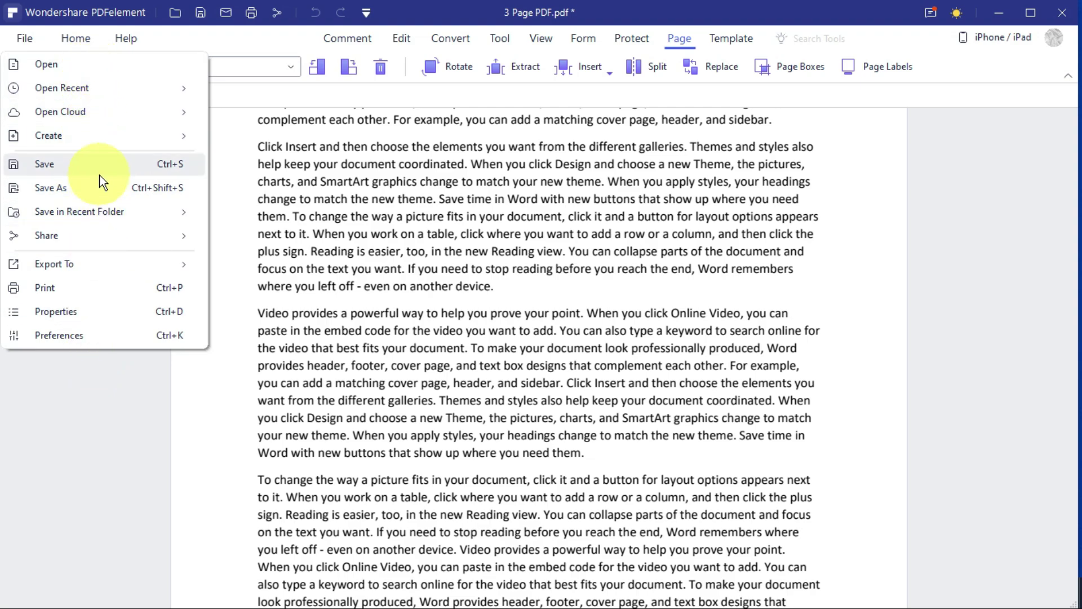
{"action": "left_click", "coordinate": [77, 39]}
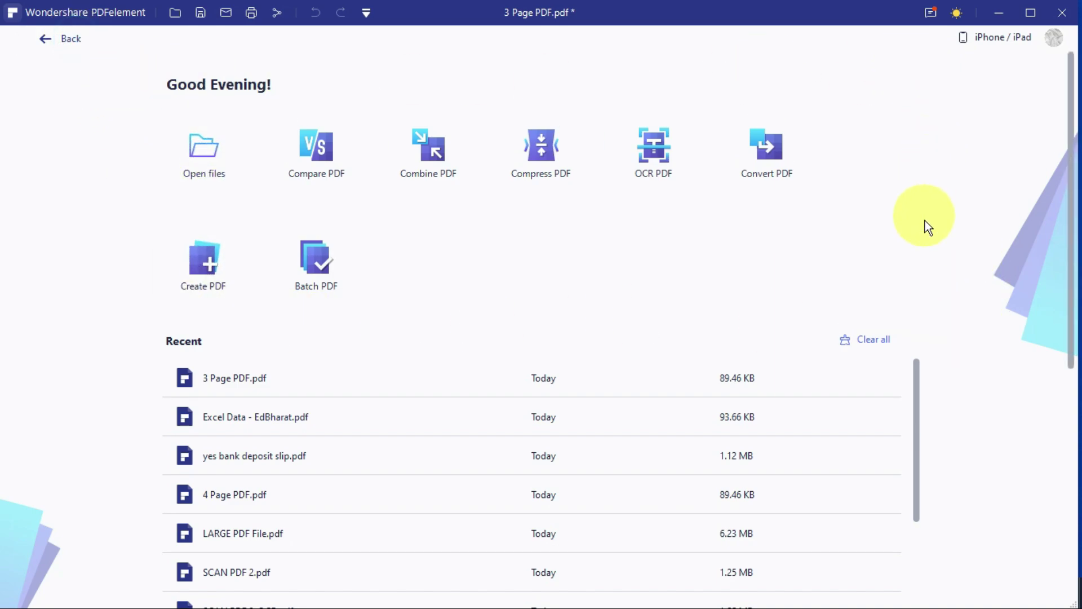
Reopen yes bank deposit slip.pdf from Recent, view its two pages, then return Home.
{"action": "scroll", "coordinate": [933, 305], "scroll_direction": "down", "scroll_amount": 1}
{"action": "scroll", "coordinate": [938, 367], "scroll_direction": "up", "scroll_amount": 1}
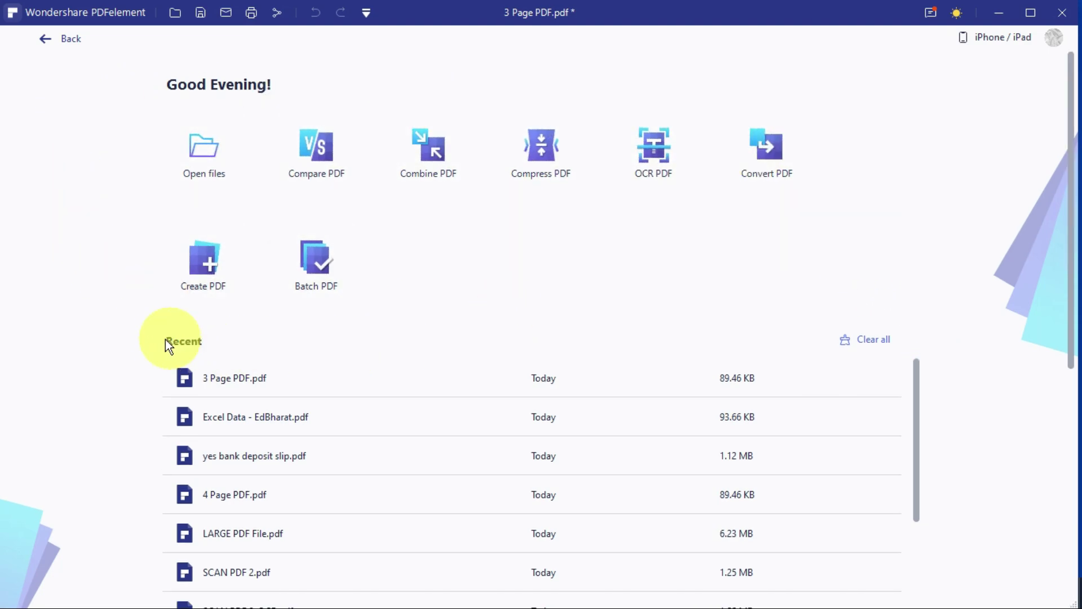
{"action": "scroll", "coordinate": [492, 439], "scroll_direction": "down", "scroll_amount": 3}
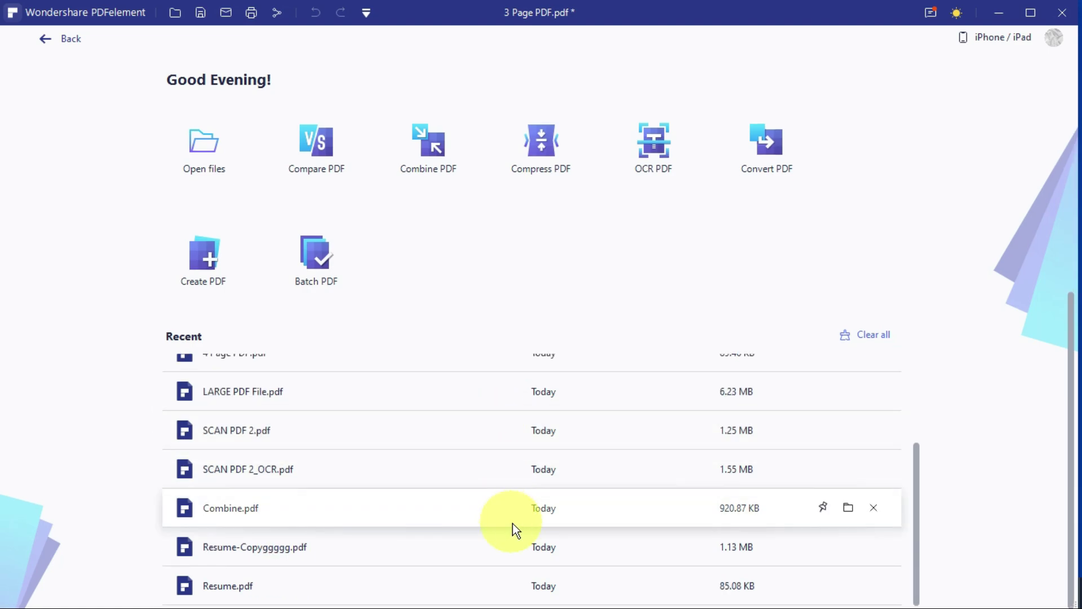
{"action": "scroll", "coordinate": [513, 523], "scroll_direction": "up", "scroll_amount": 3}
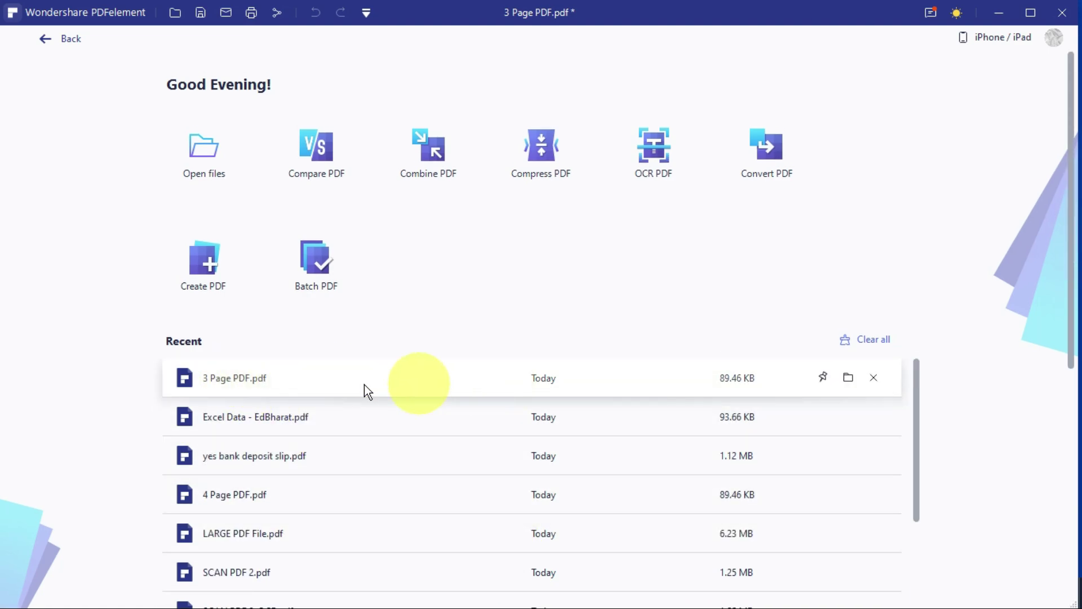
{"action": "scroll", "coordinate": [418, 542], "scroll_direction": "down", "scroll_amount": 3}
{"action": "scroll", "coordinate": [418, 548], "scroll_direction": "up", "scroll_amount": 3}
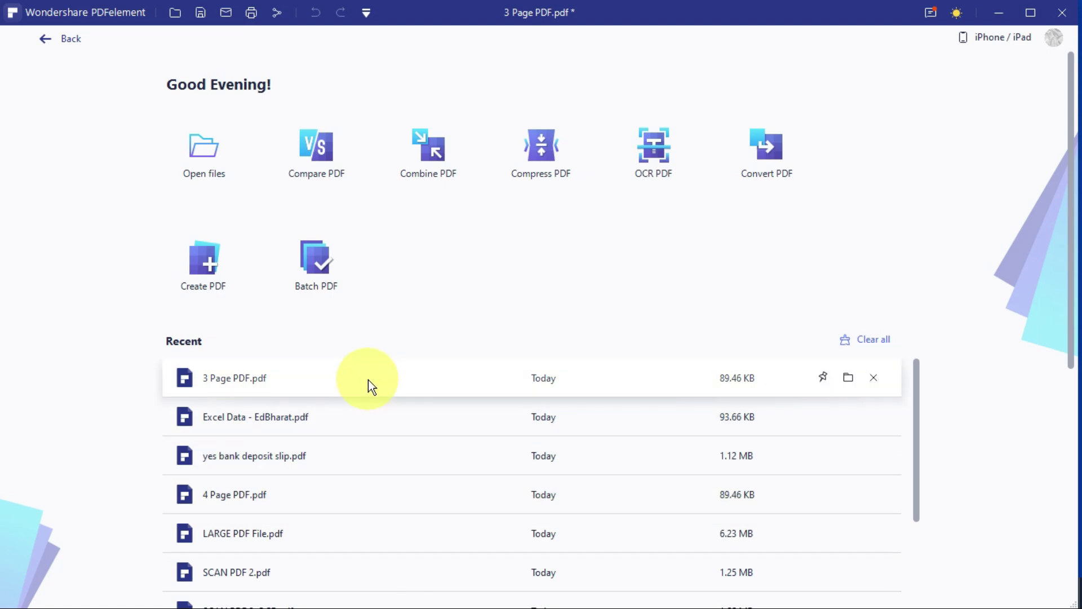
{"action": "left_click", "coordinate": [357, 454]}
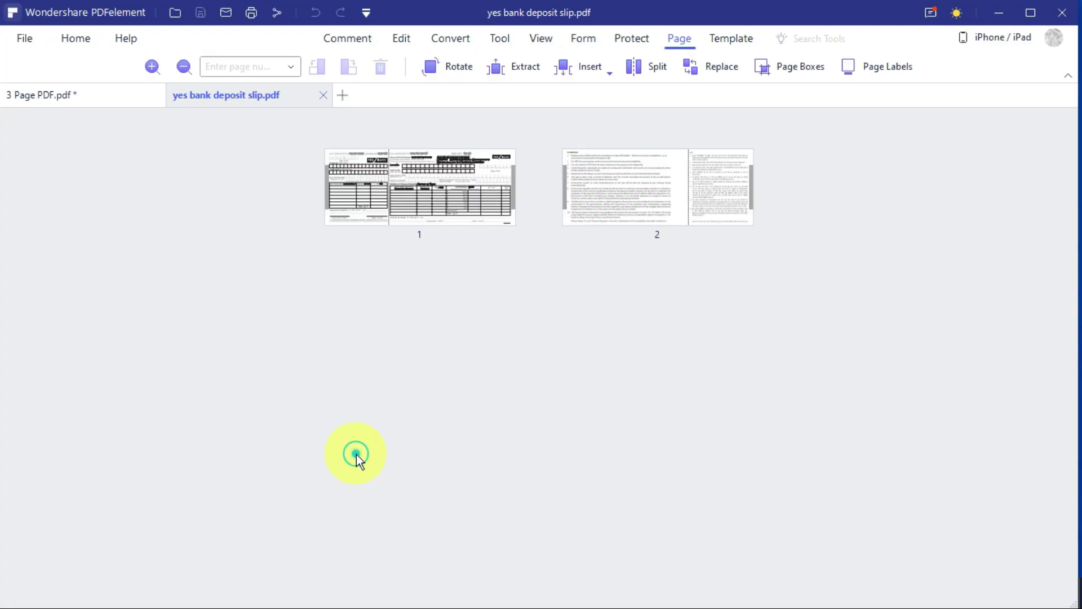
{"action": "scroll", "coordinate": [449, 366], "scroll_direction": "up", "scroll_amount": 4}
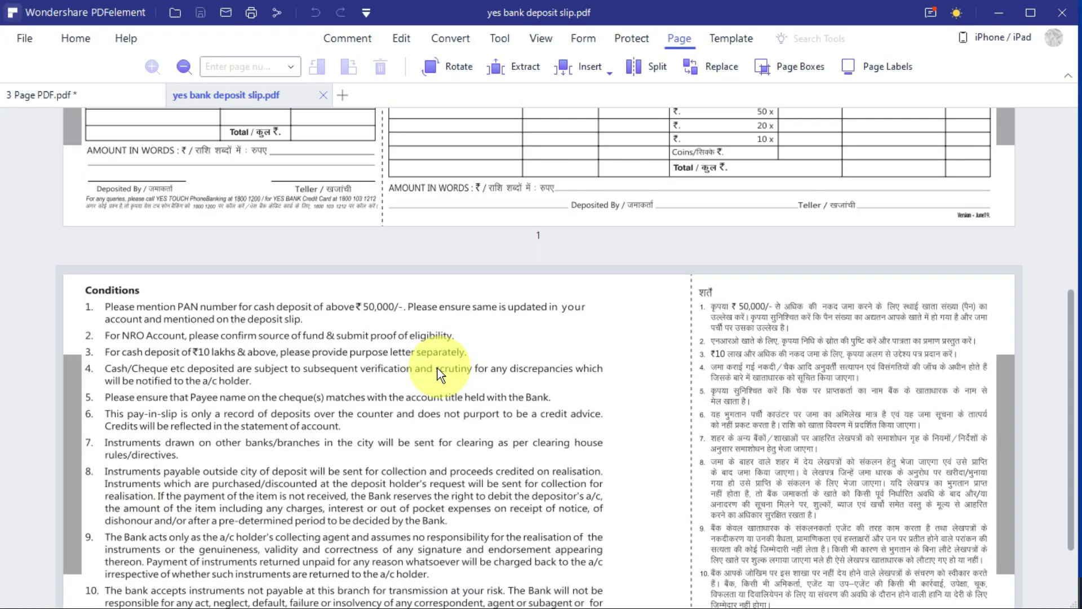
{"action": "scroll", "coordinate": [593, 330], "scroll_direction": "up", "scroll_amount": 5}
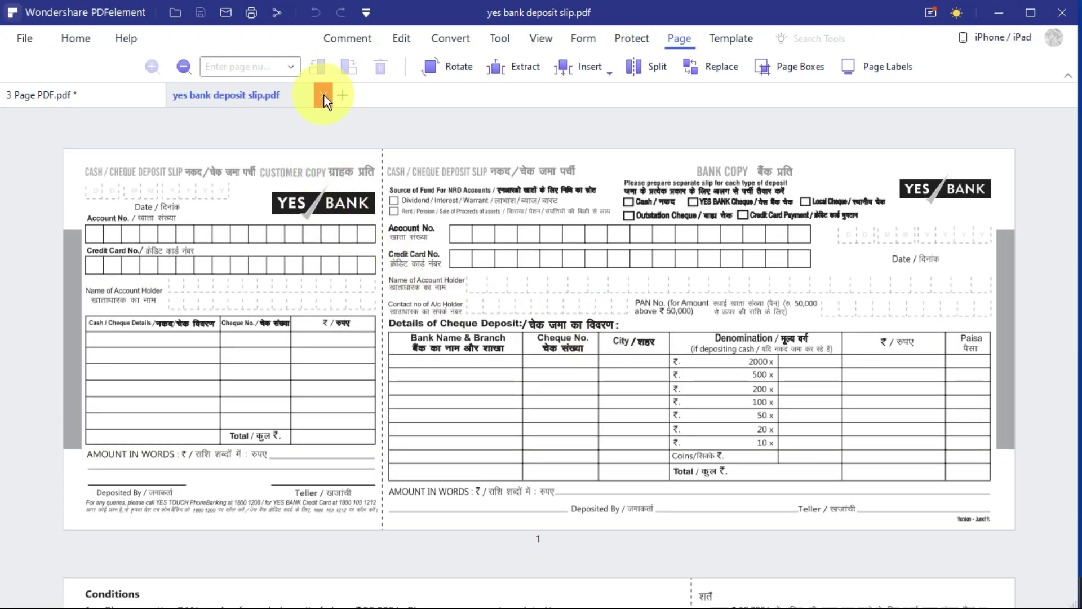
{"action": "left_click", "coordinate": [84, 35]}
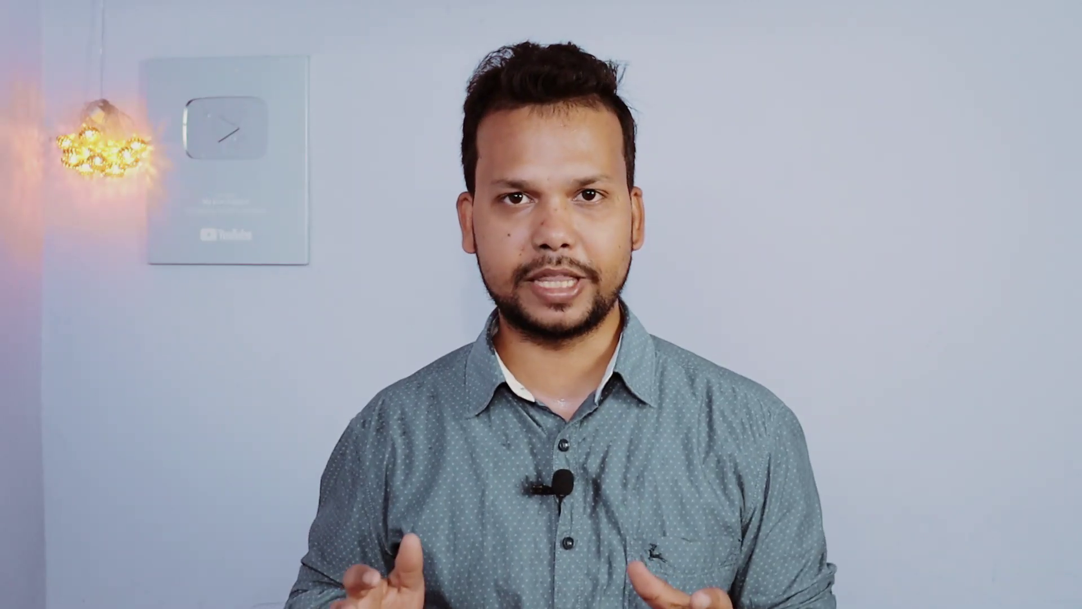